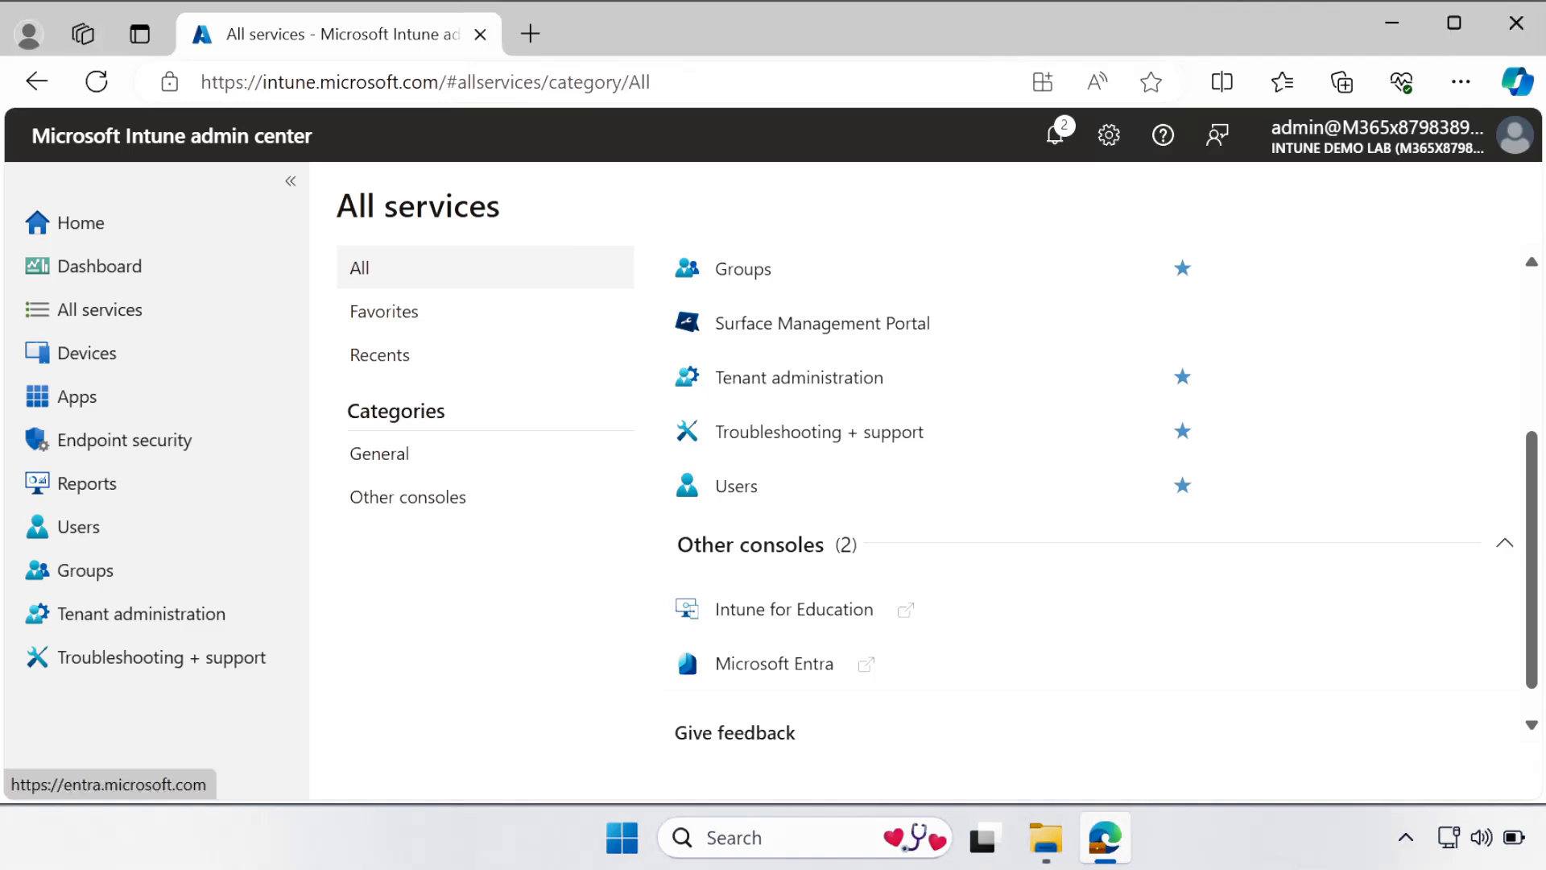
- Open the Automatic Enrollment settings under Windows enrollment and check the MDM user scope
click(97, 372)
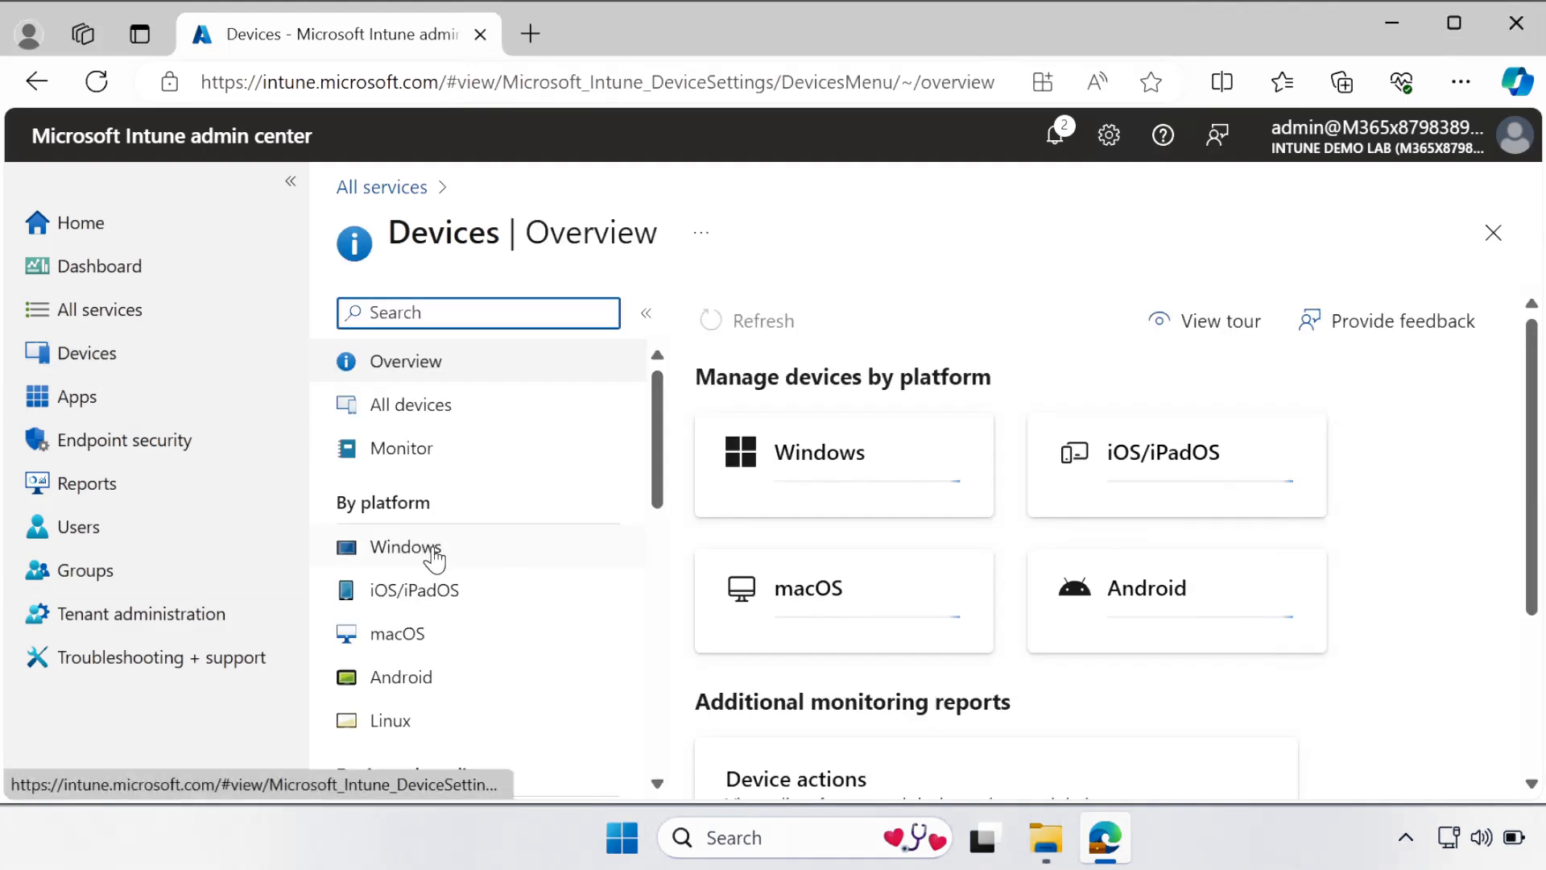
click(417, 555)
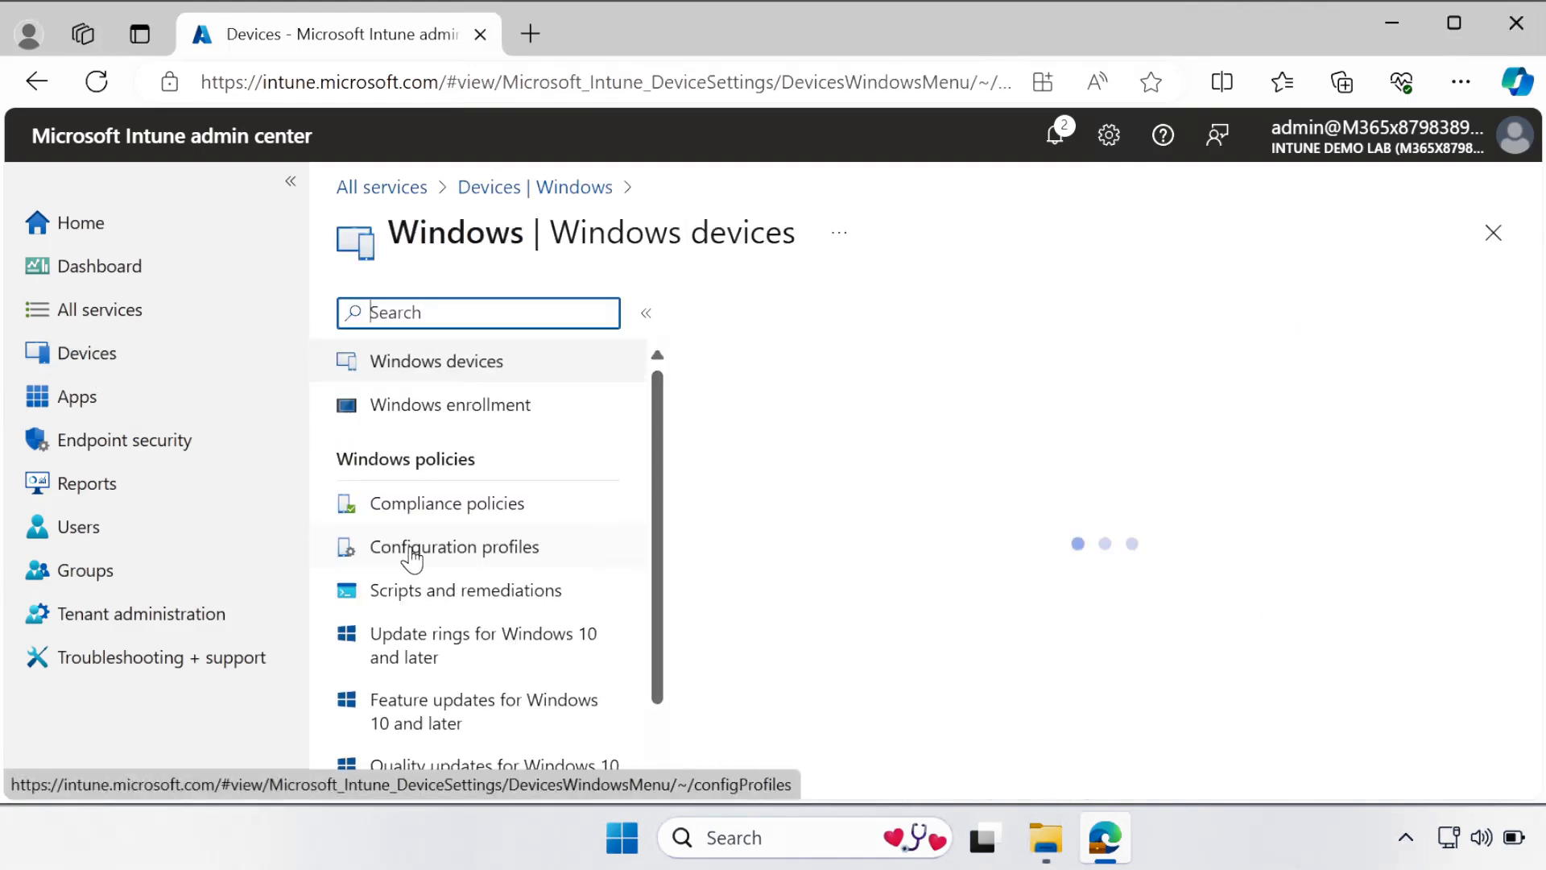
click(475, 425)
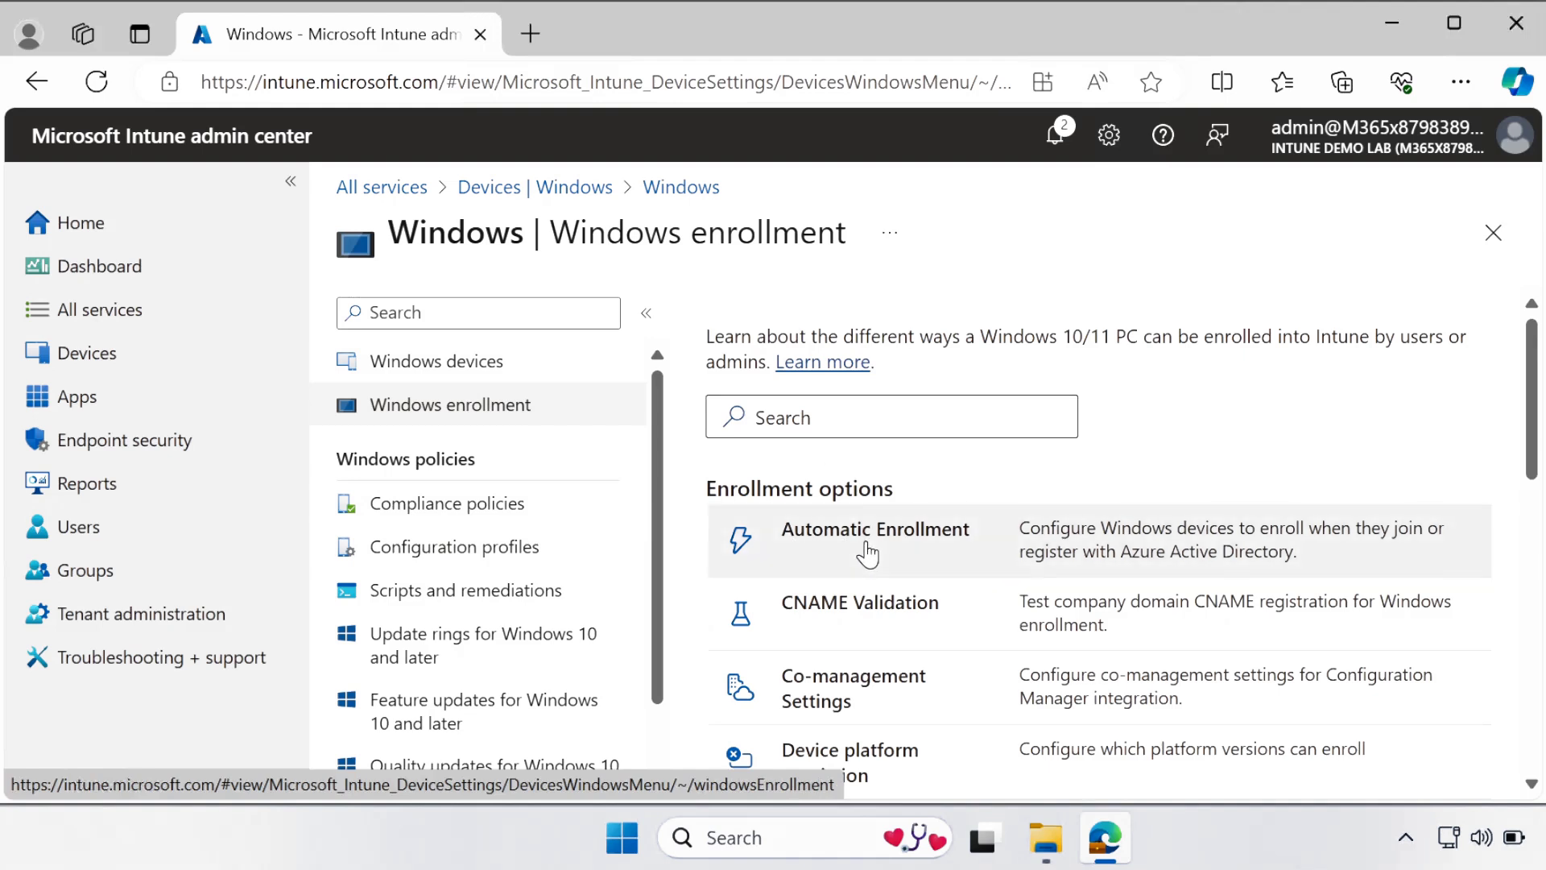
click(867, 554)
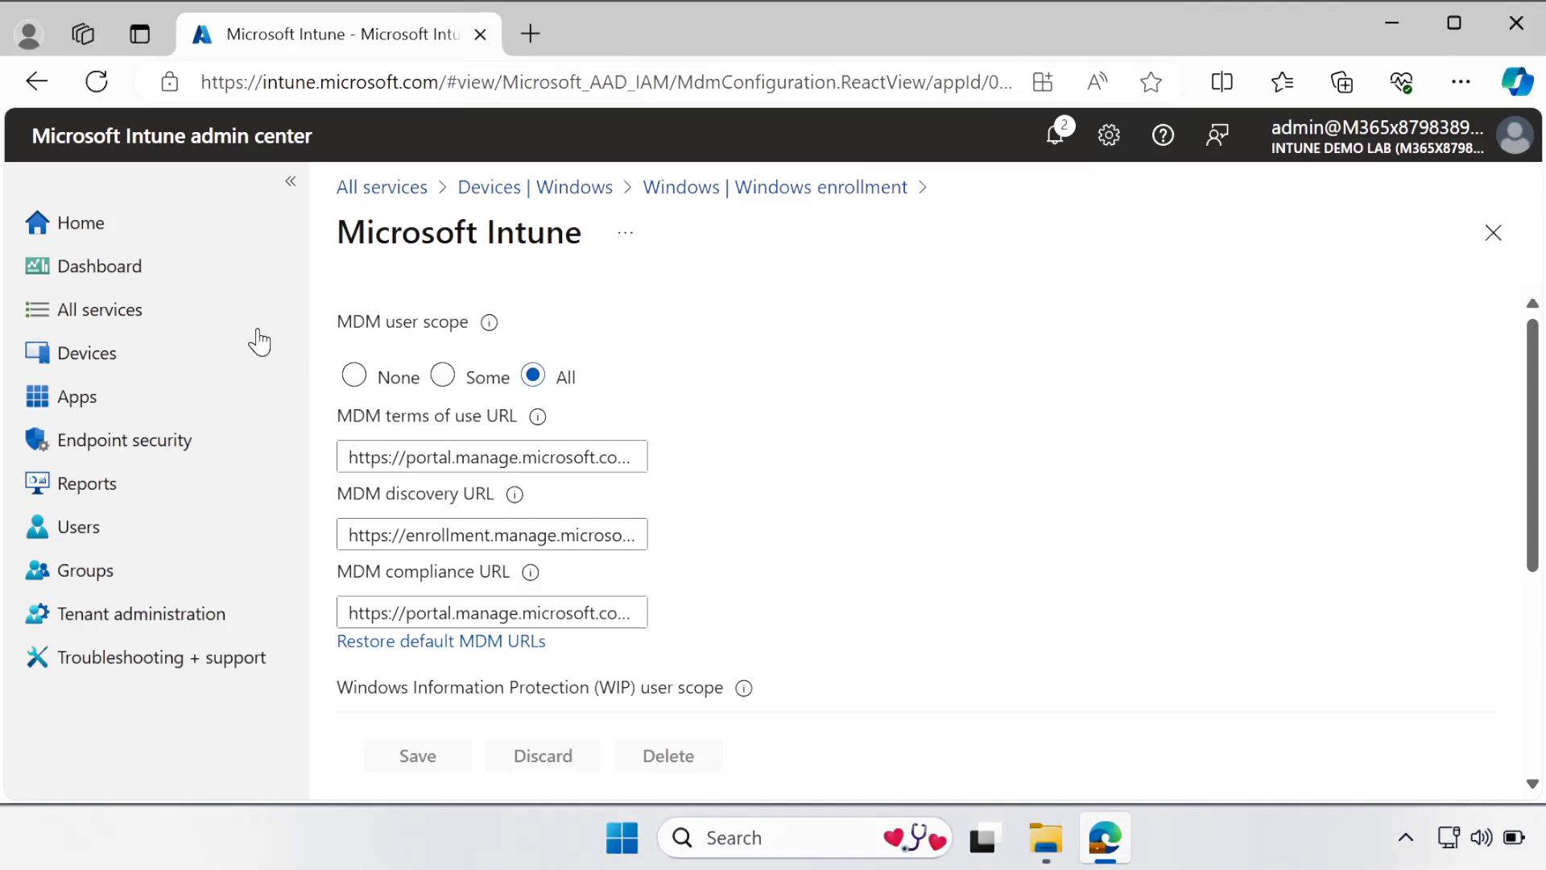
- Switch to the Microsoft Entra admin center and check who may join devices in the Device settings
click(102, 319)
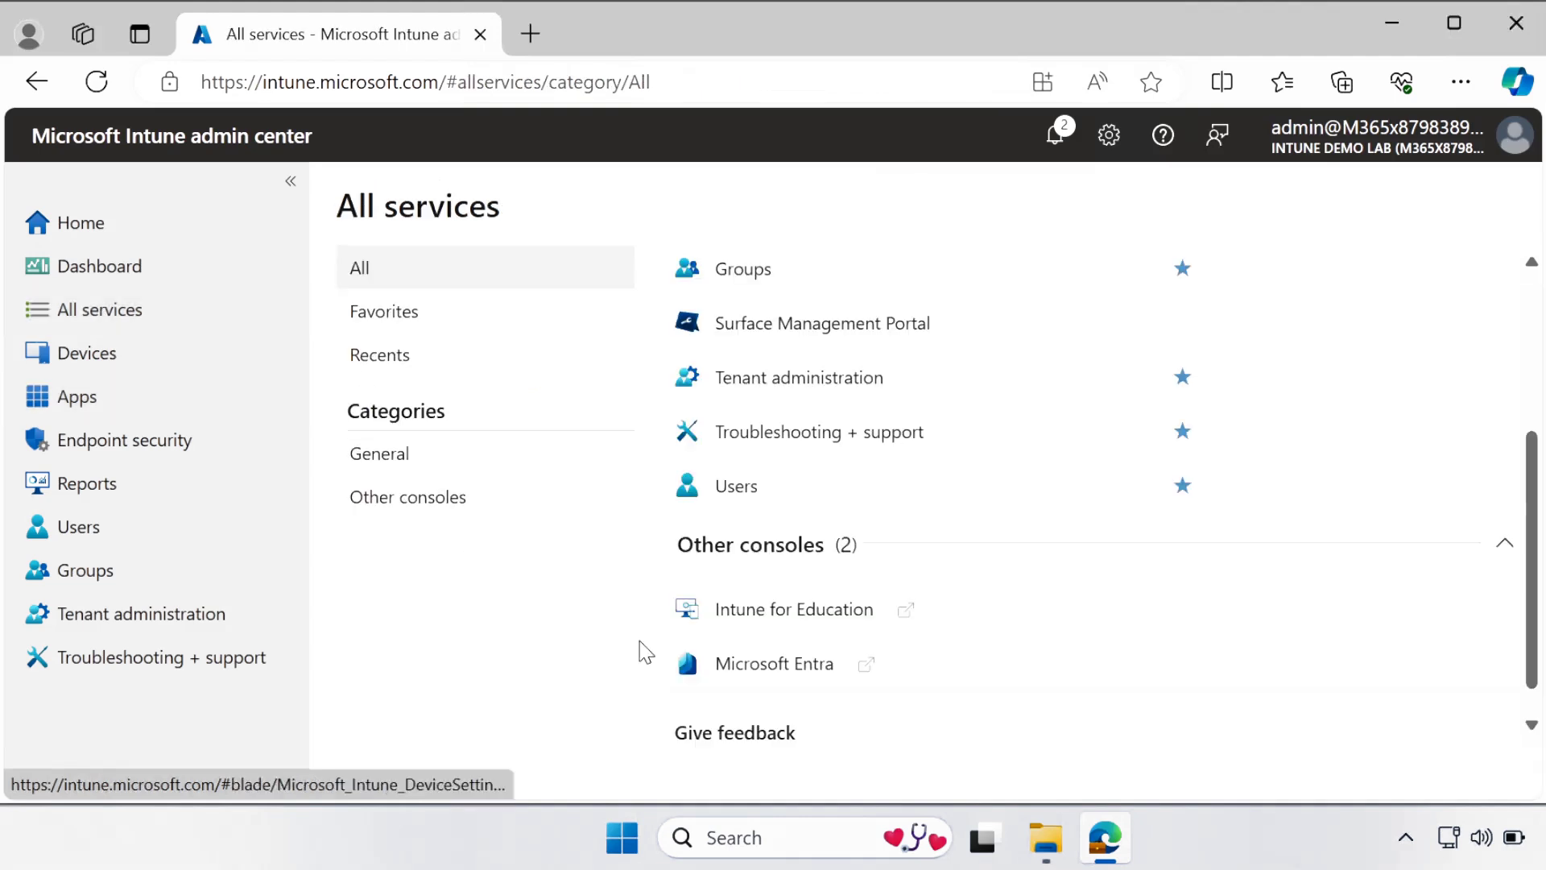
click(767, 681)
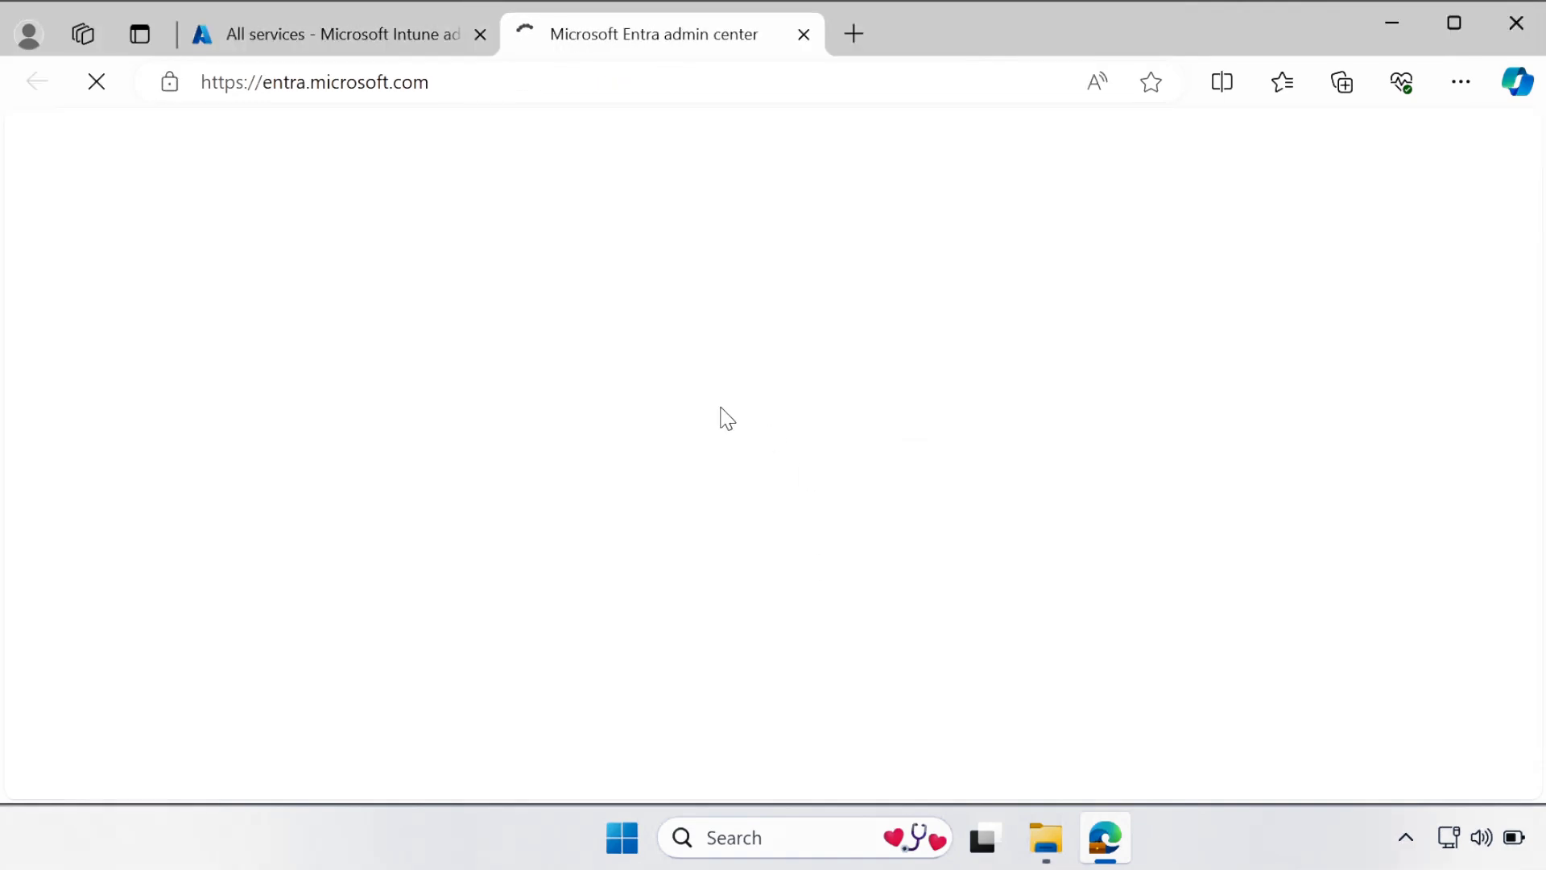
scroll(378, 240, down, 5)
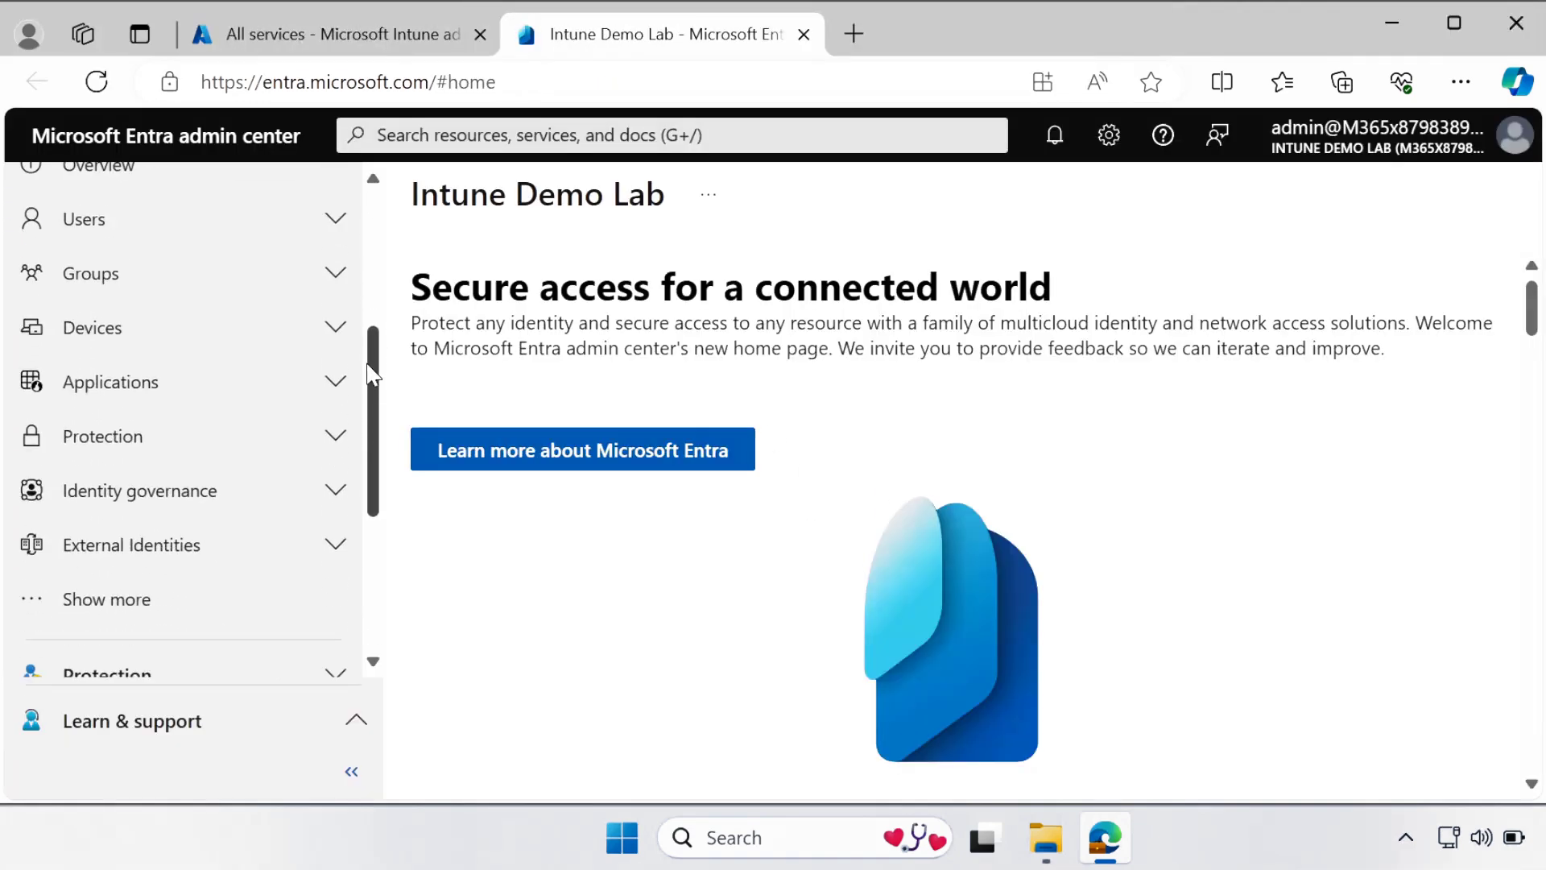
click(163, 336)
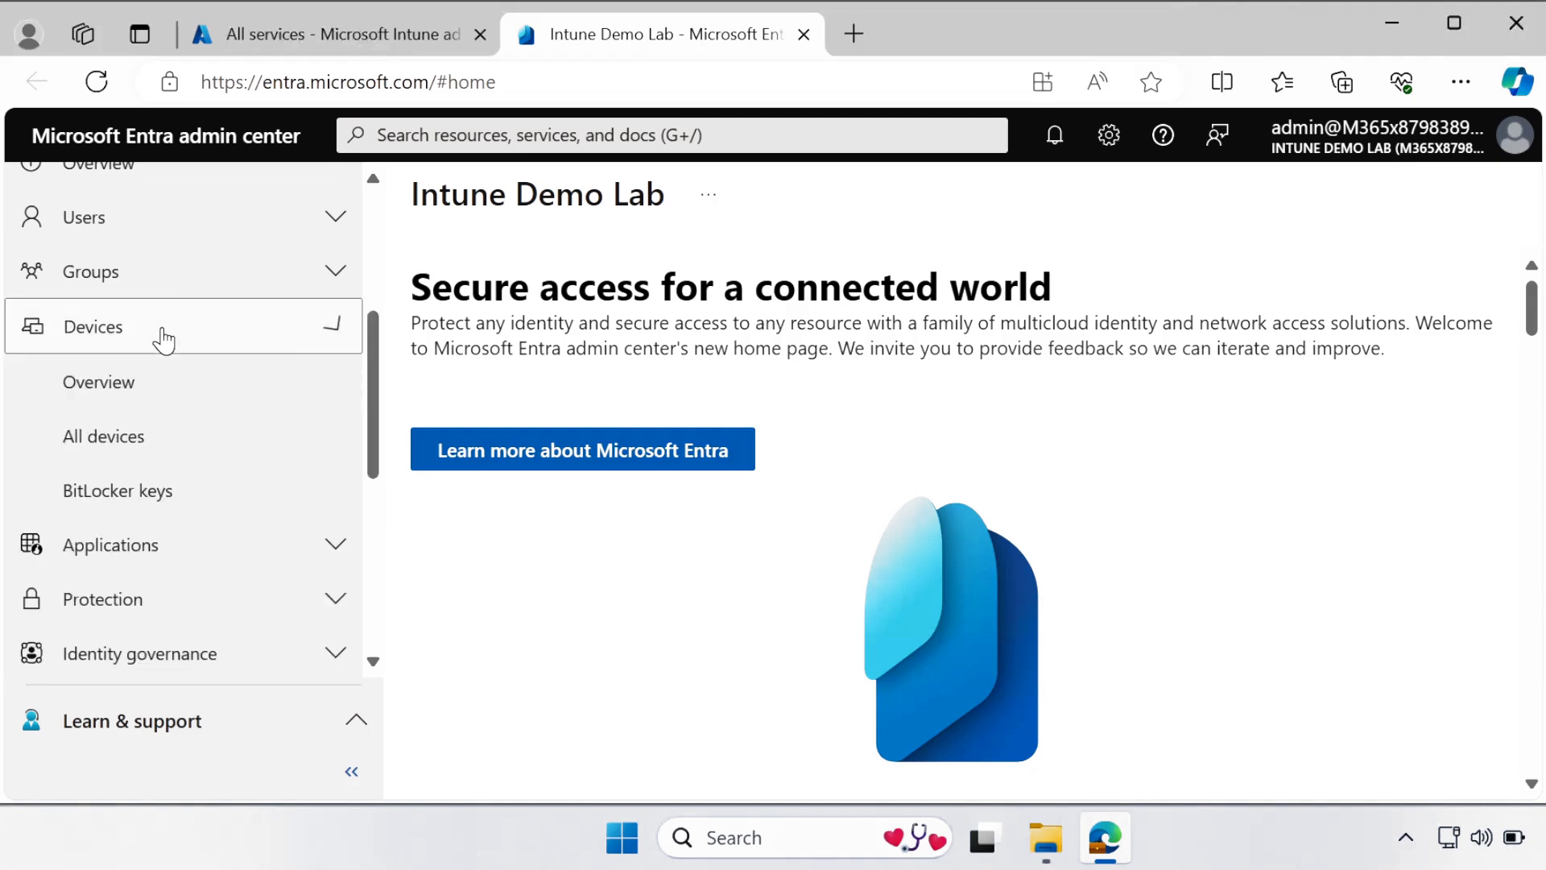
click(107, 445)
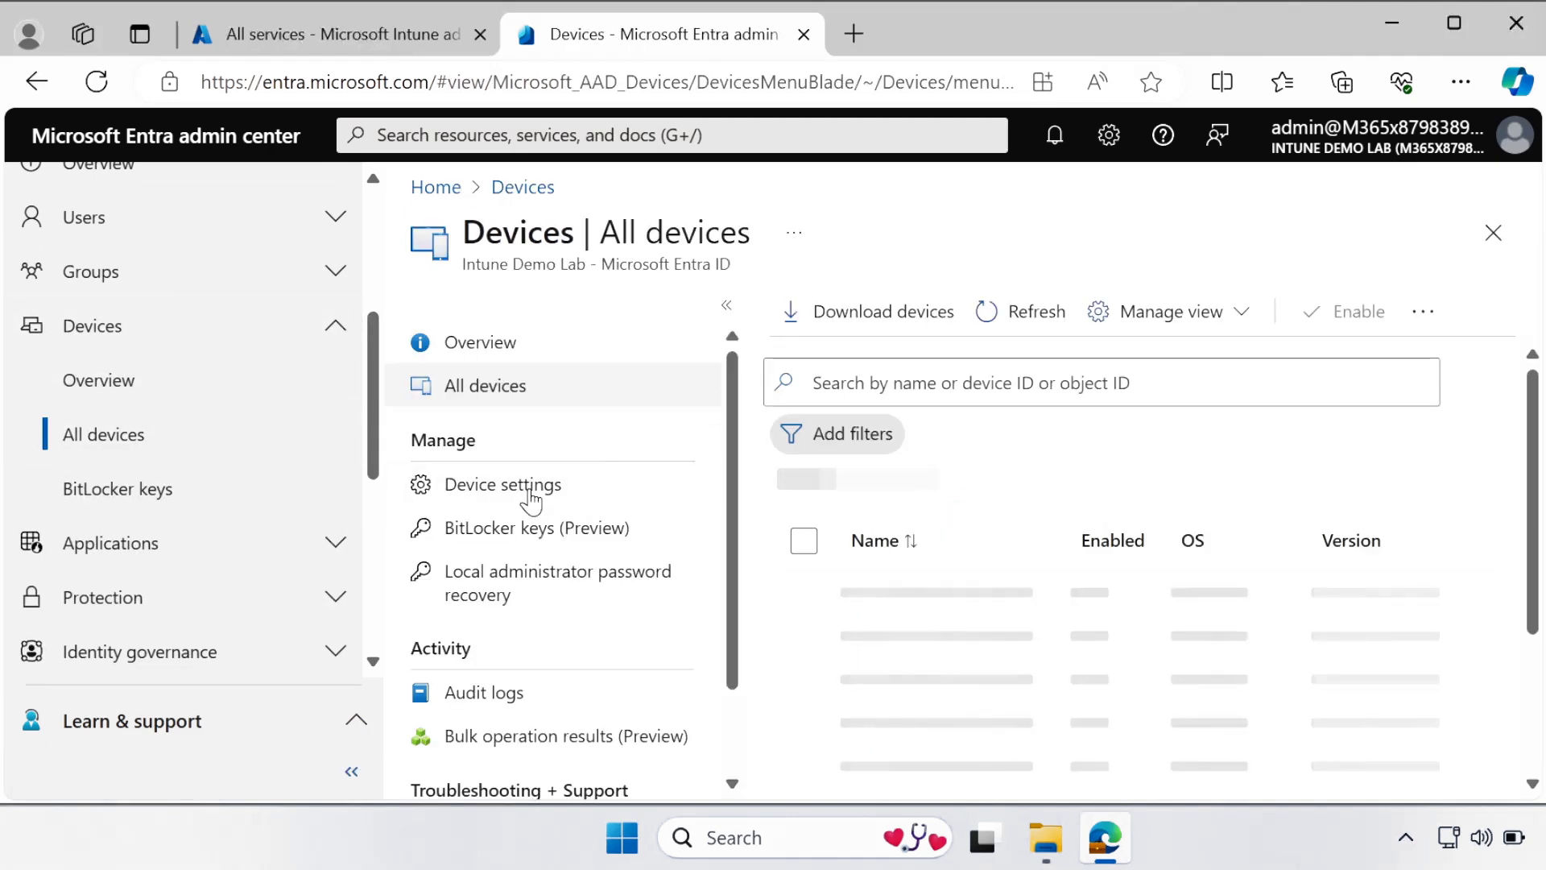
click(490, 486)
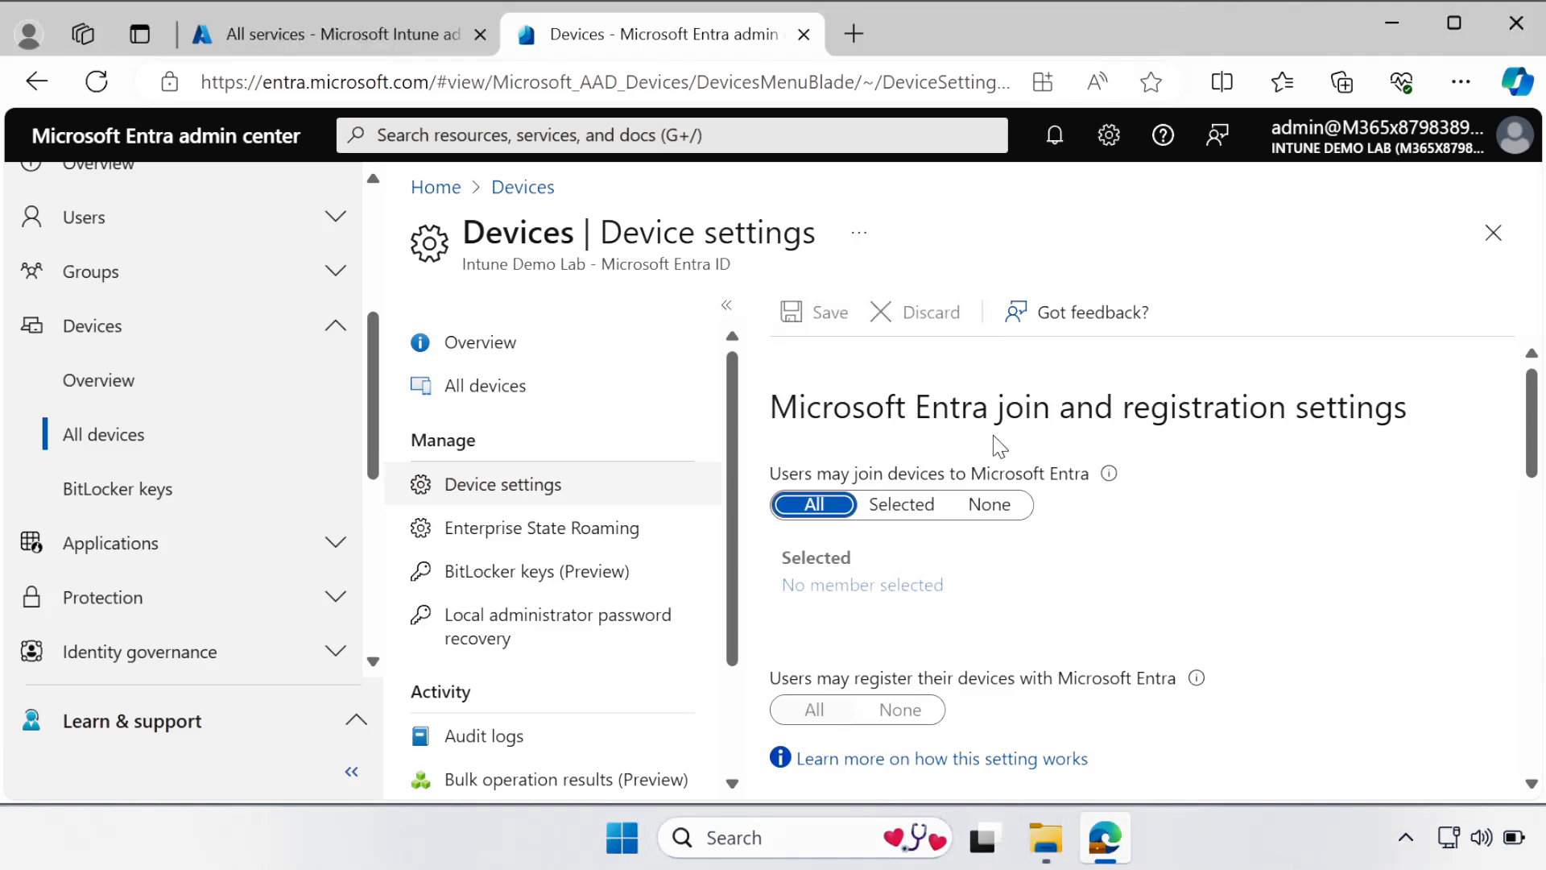
- Back in the Intune admin center, create an assigned security group with the name and description "Windows Autopilot device preparation Group"
click(339, 46)
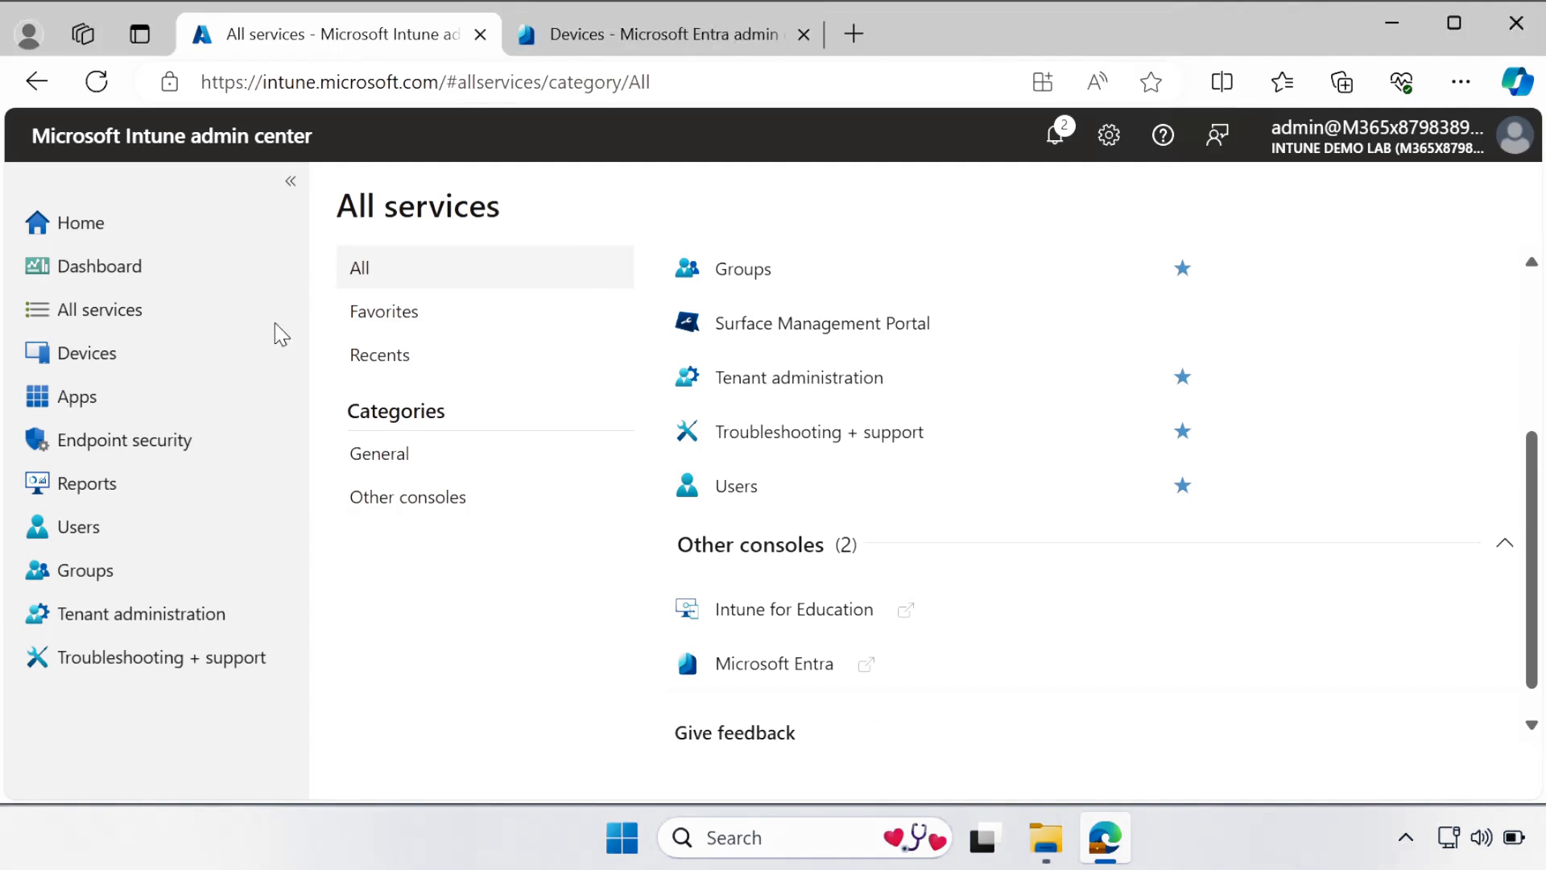
click(95, 571)
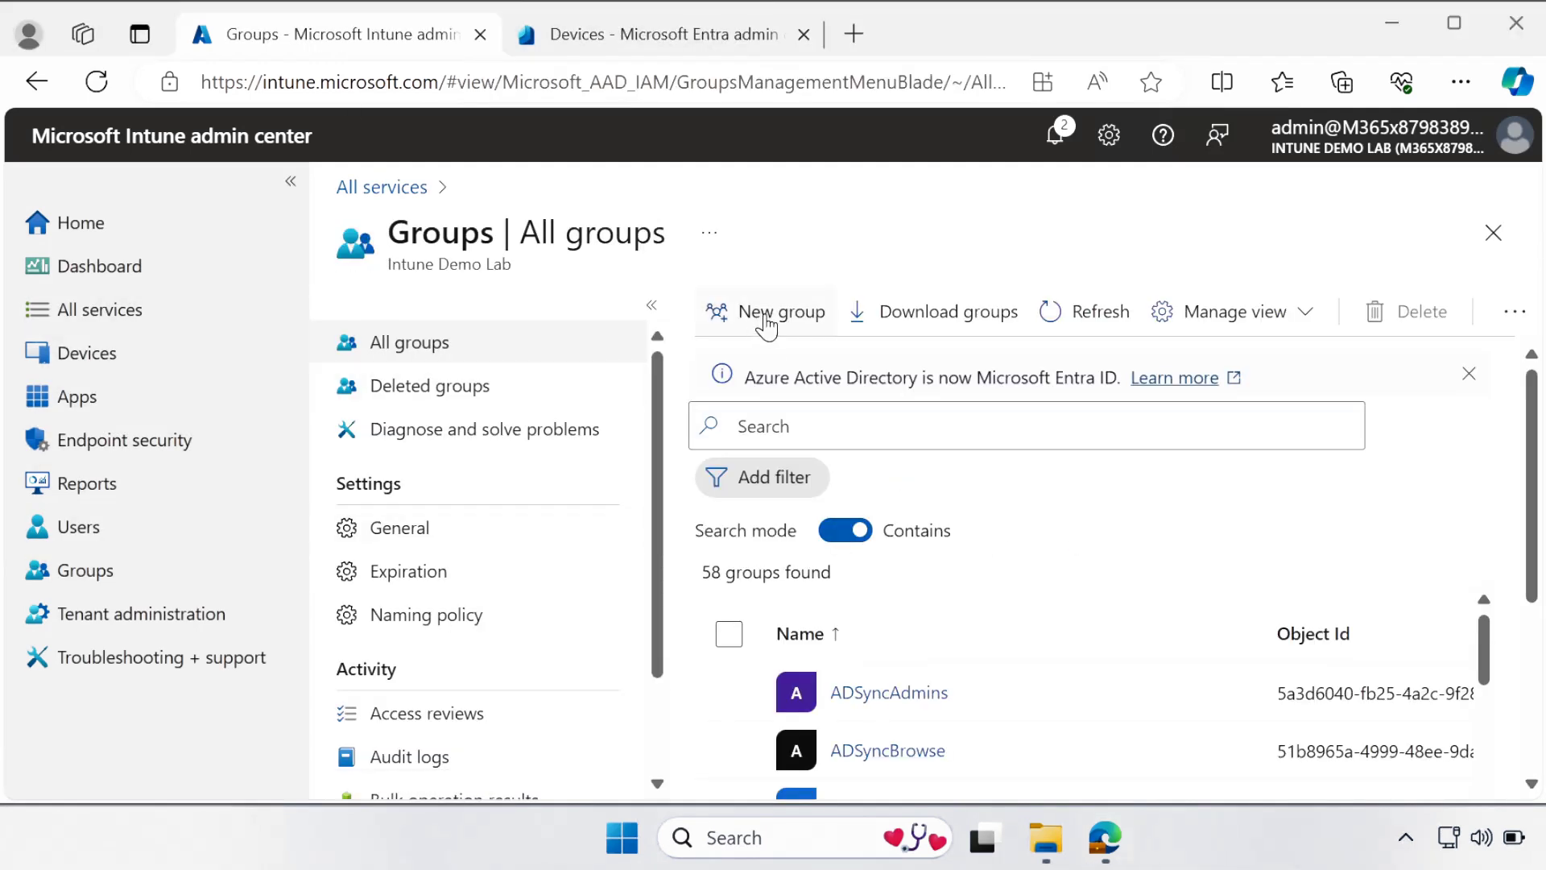
click(769, 322)
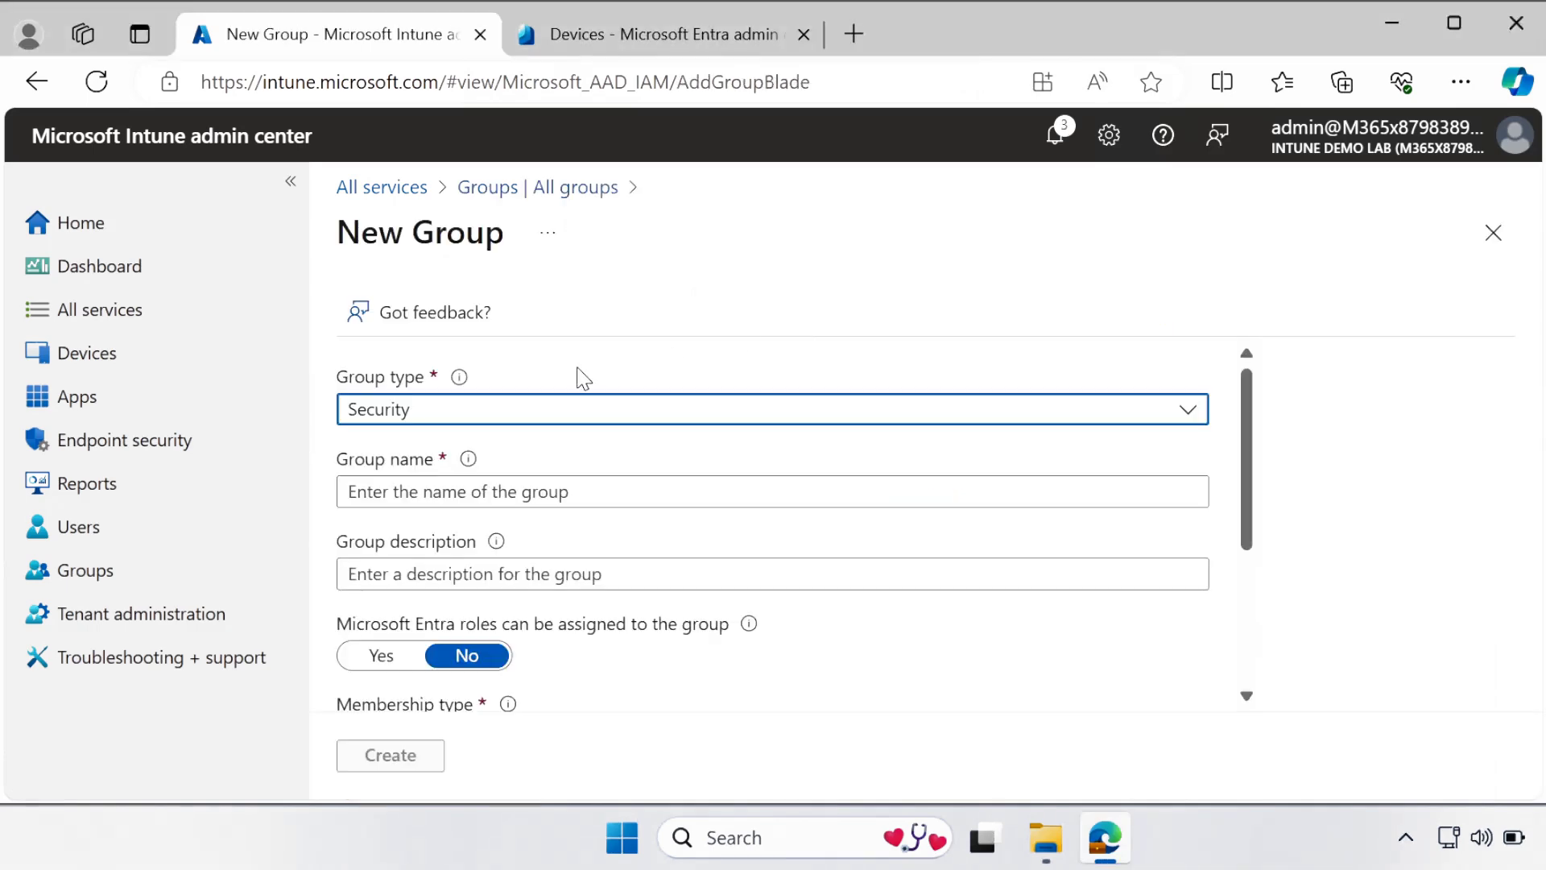
click(426, 491)
text(Windows Autopilot device preparation Group)
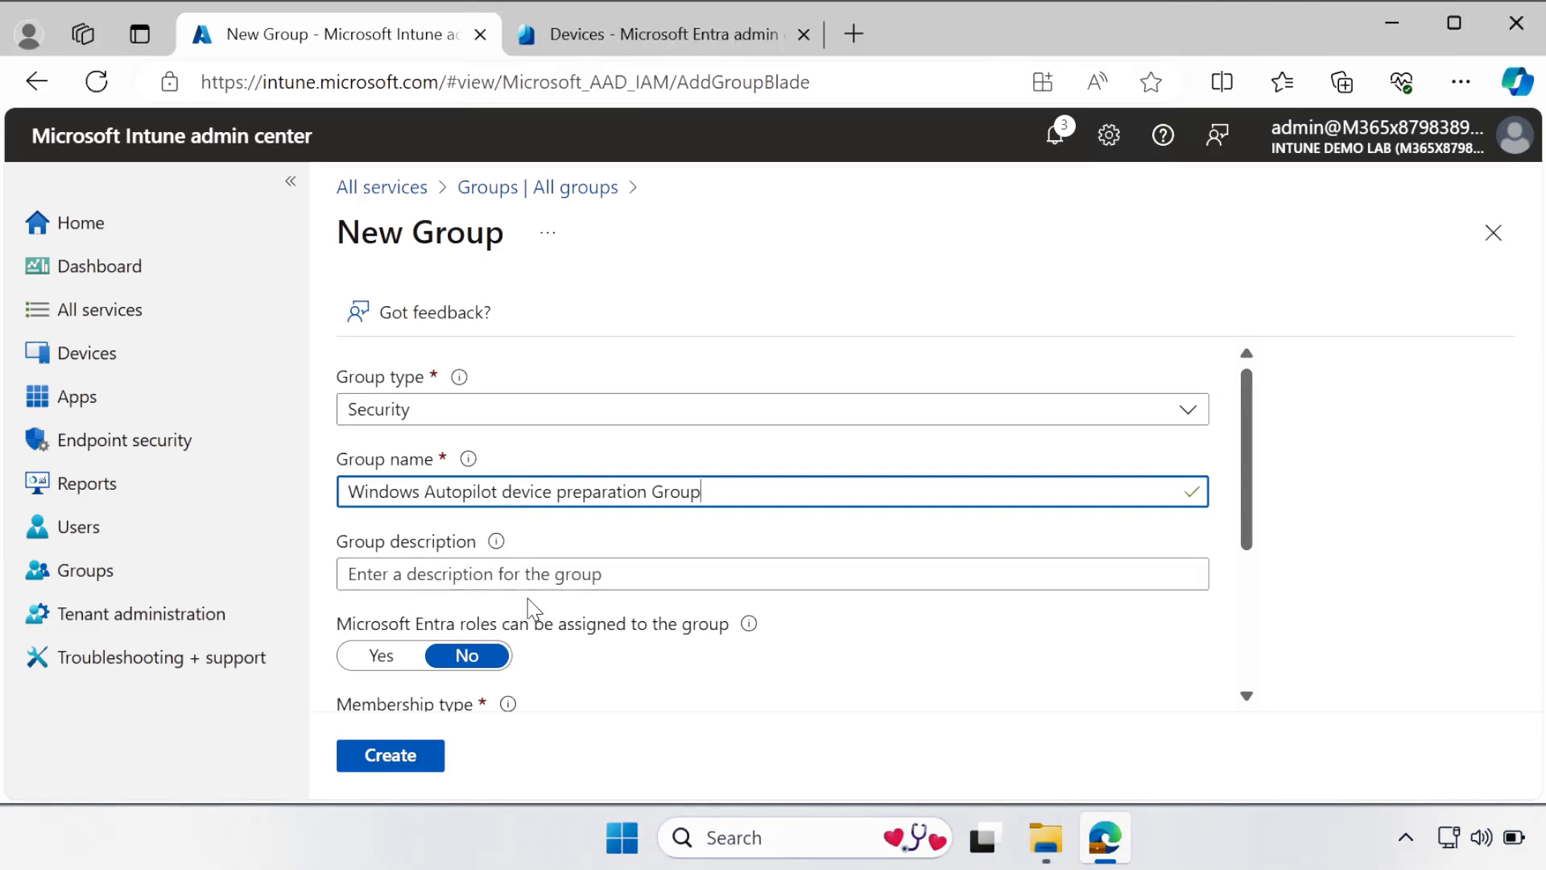
click(497, 577)
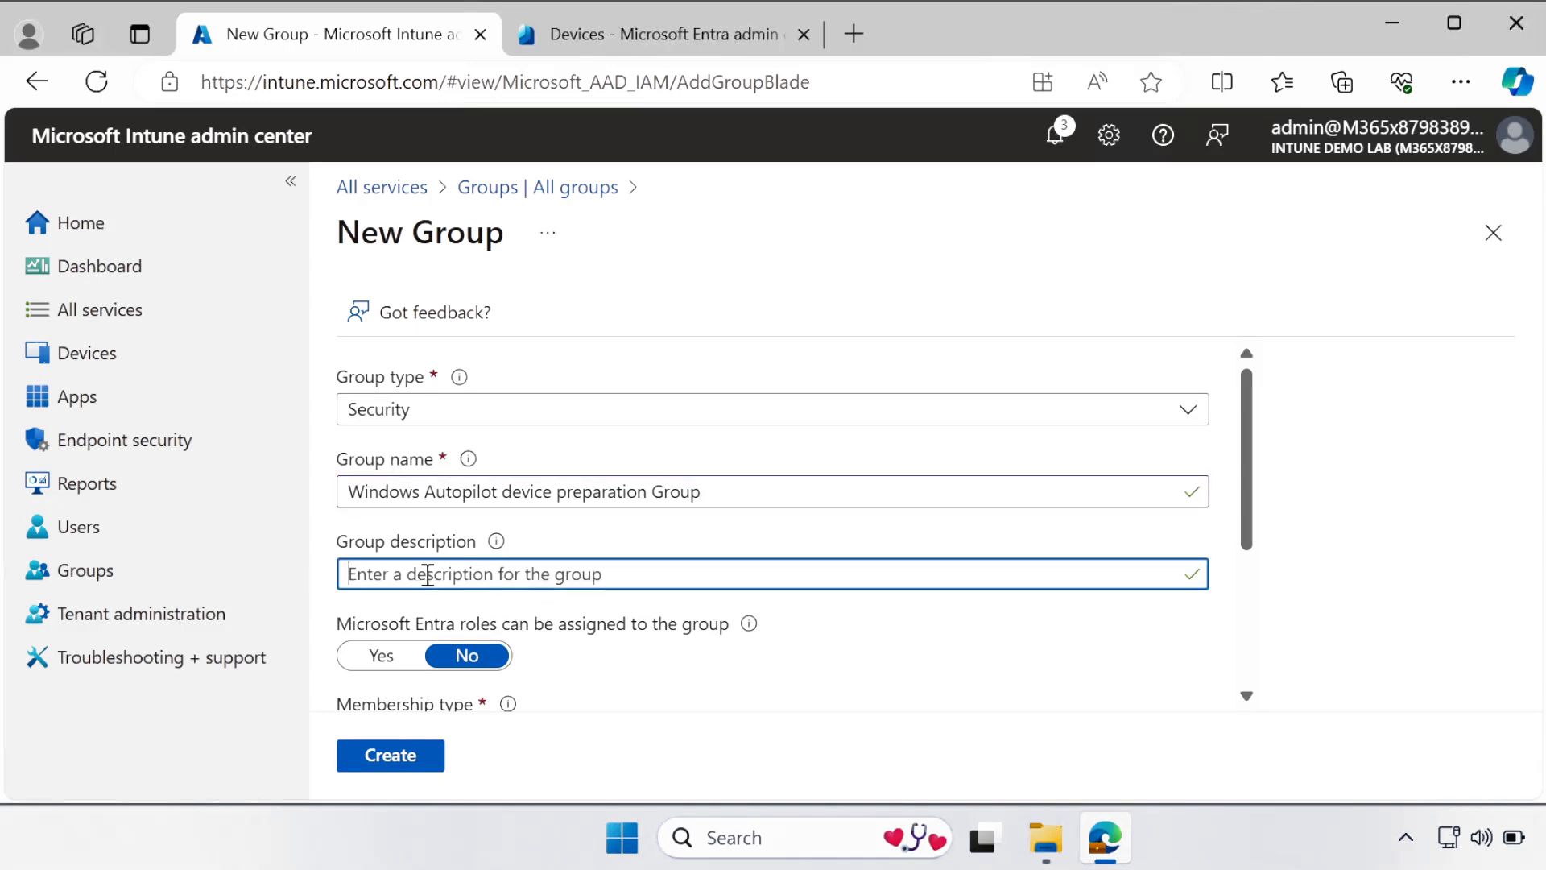
text(Windows Autopilot device preparation Group)
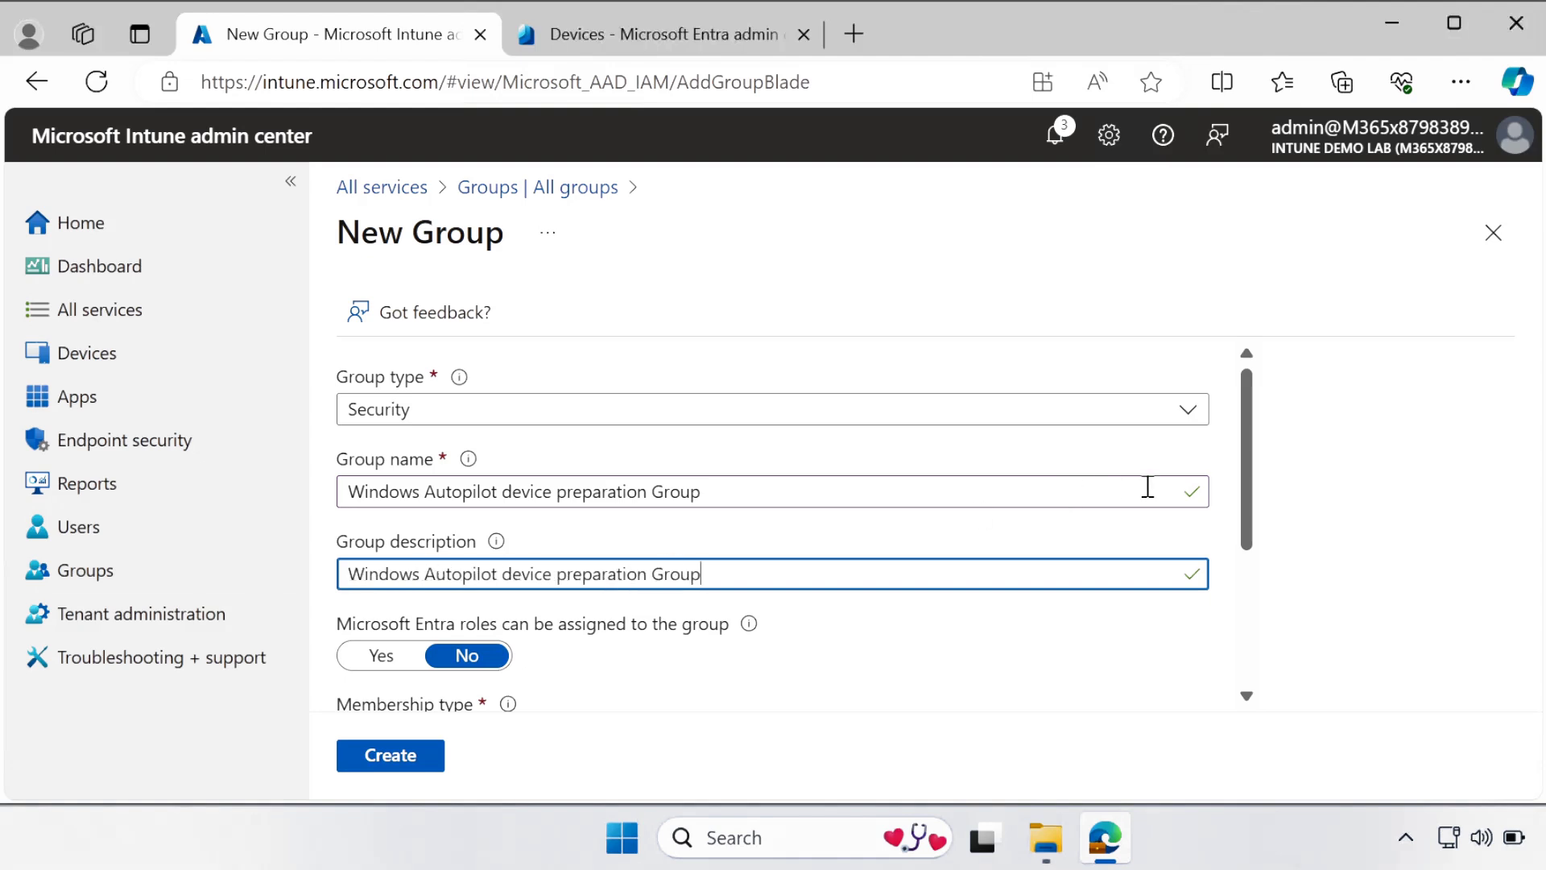
drag(1253, 510, 1249, 633)
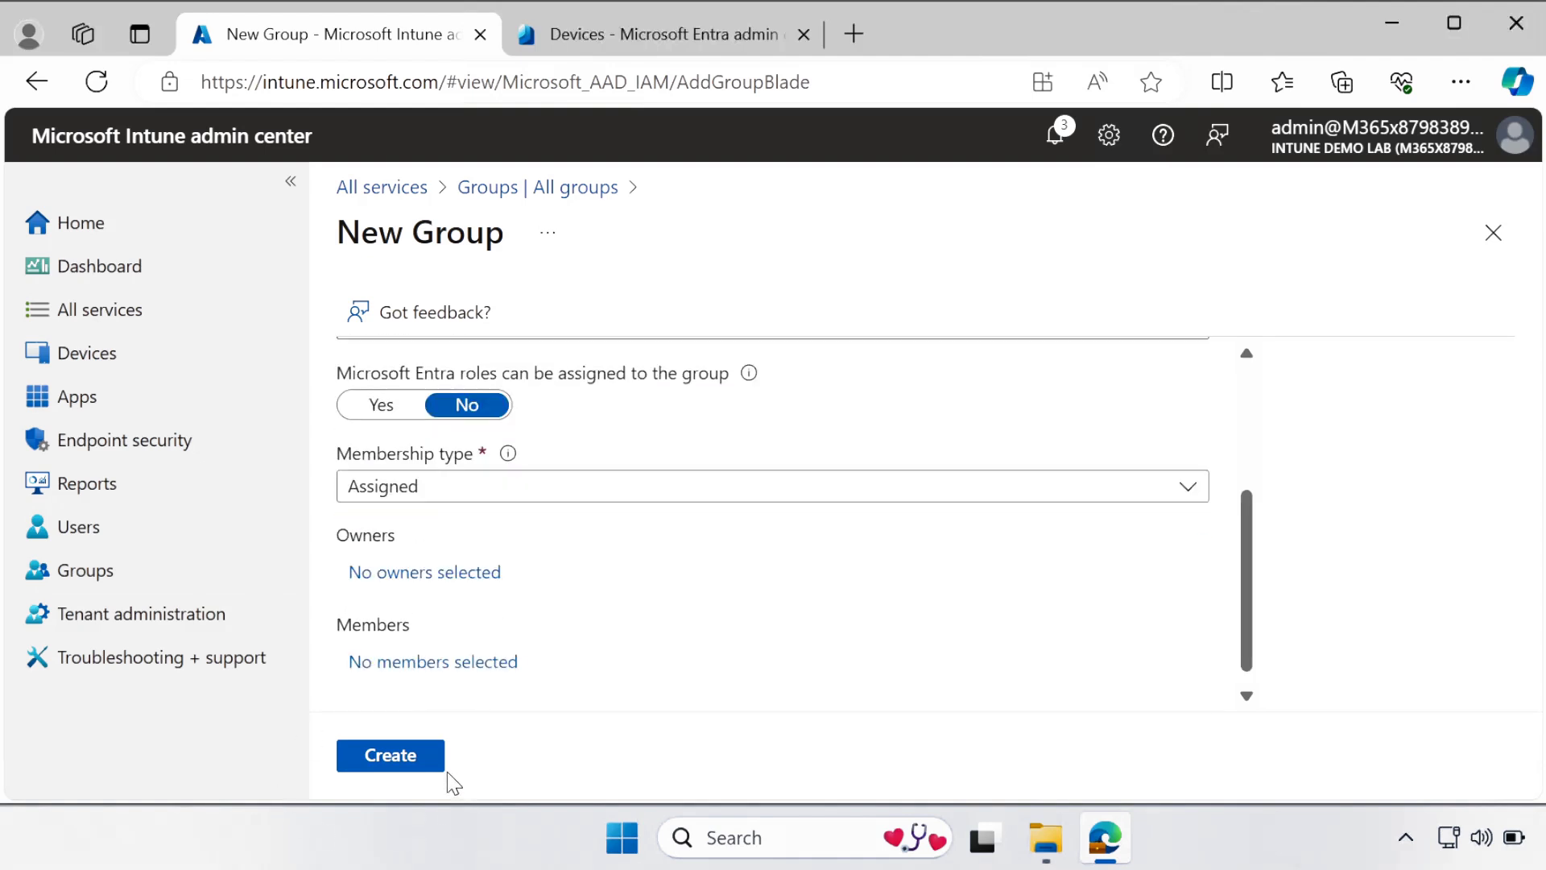
click(405, 761)
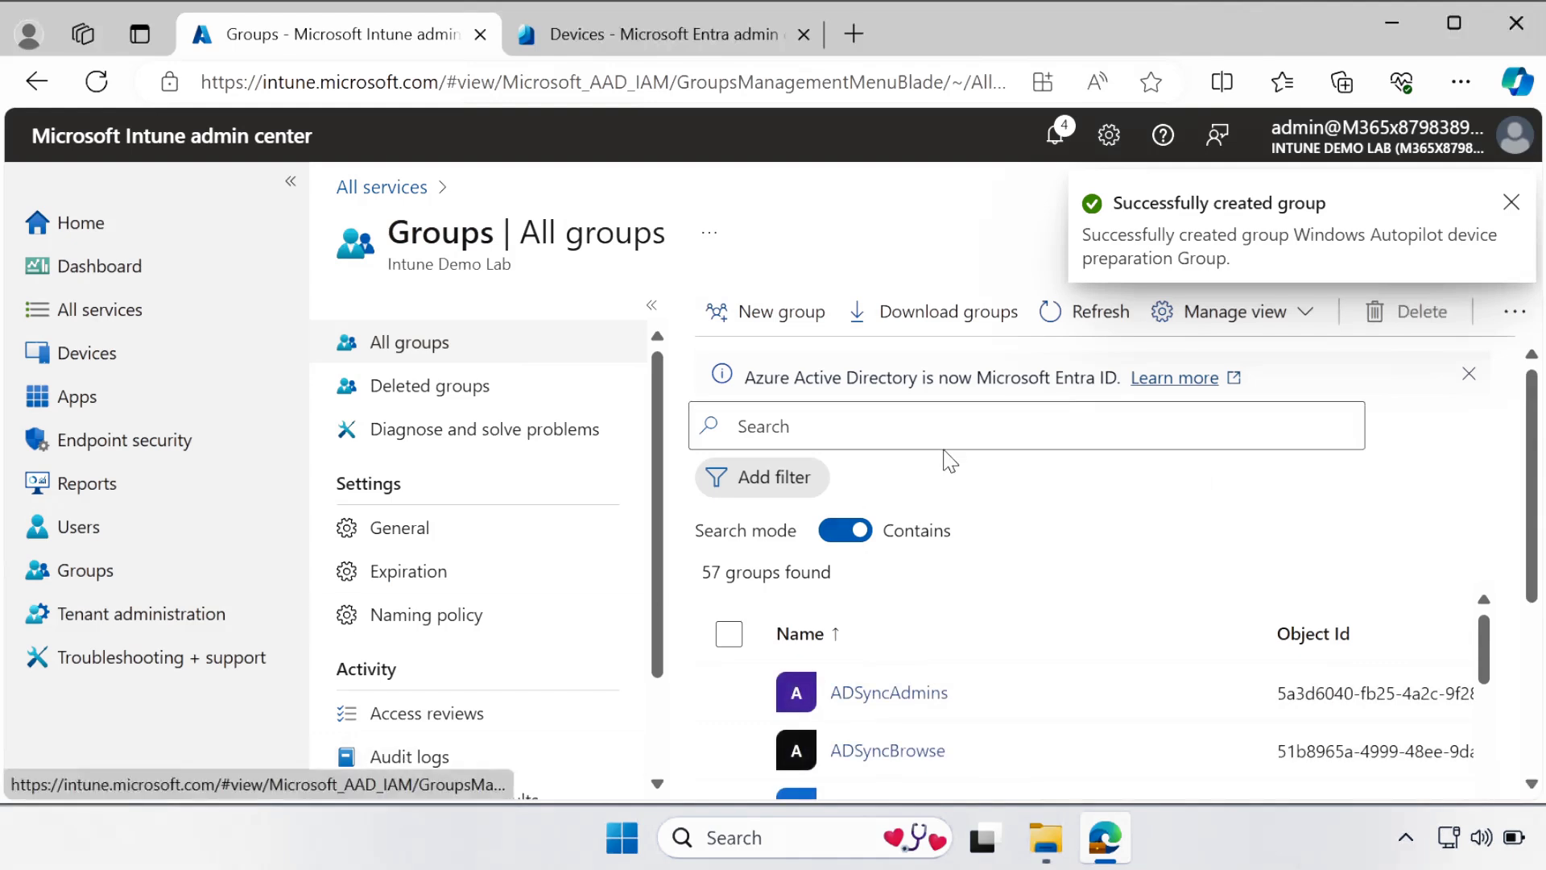
- Search all groups for "Windows Autopilot device preparation Group" and open that group
click(855, 425)
text(Windows Autopilot device preparation Group)
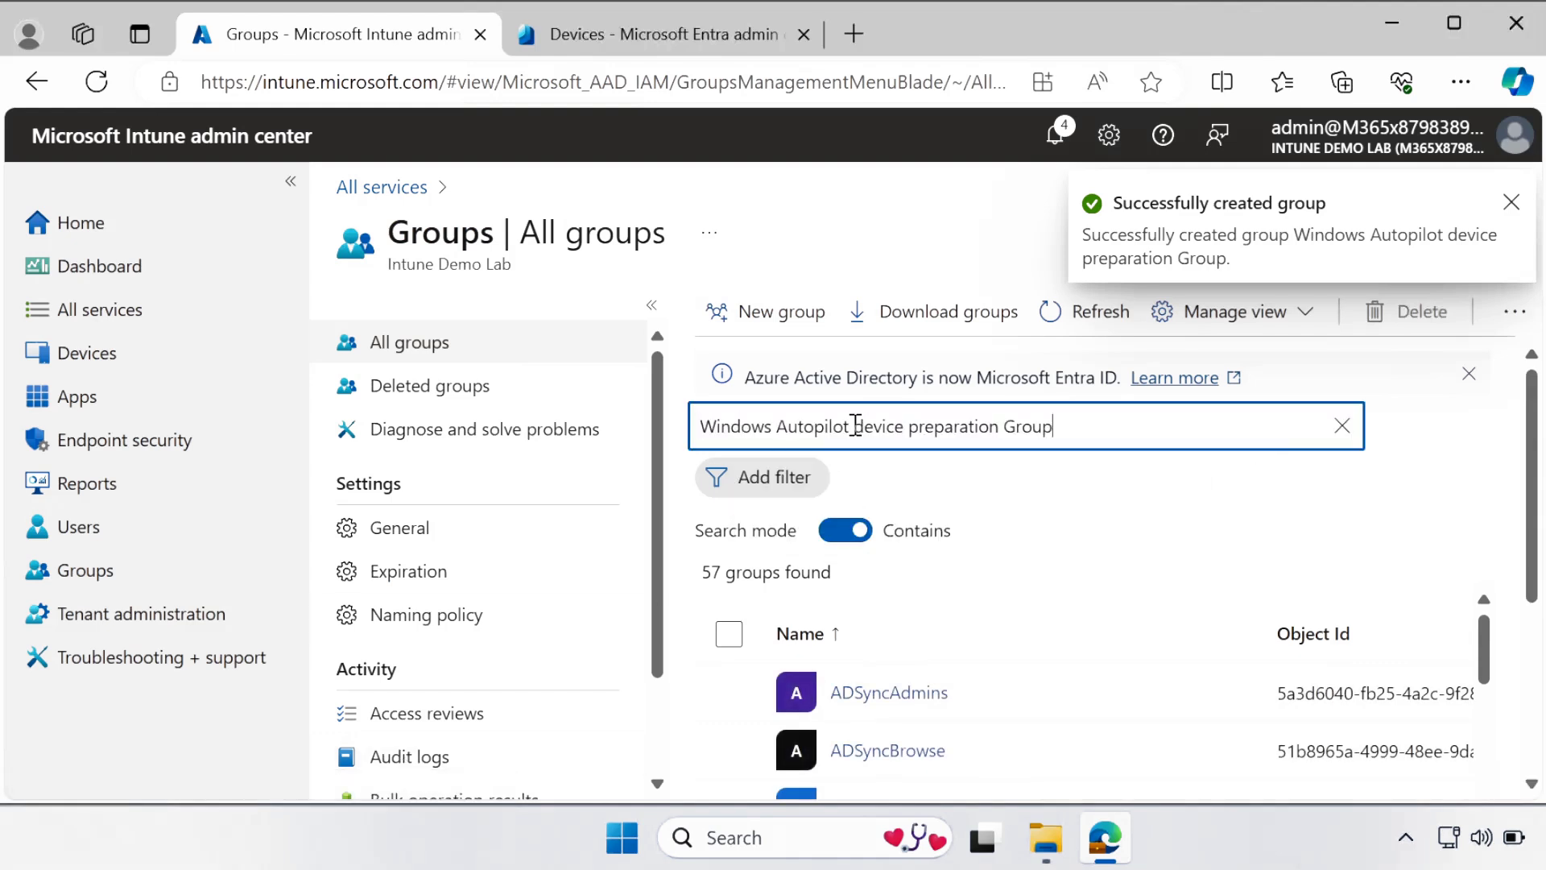
click(922, 705)
click(922, 708)
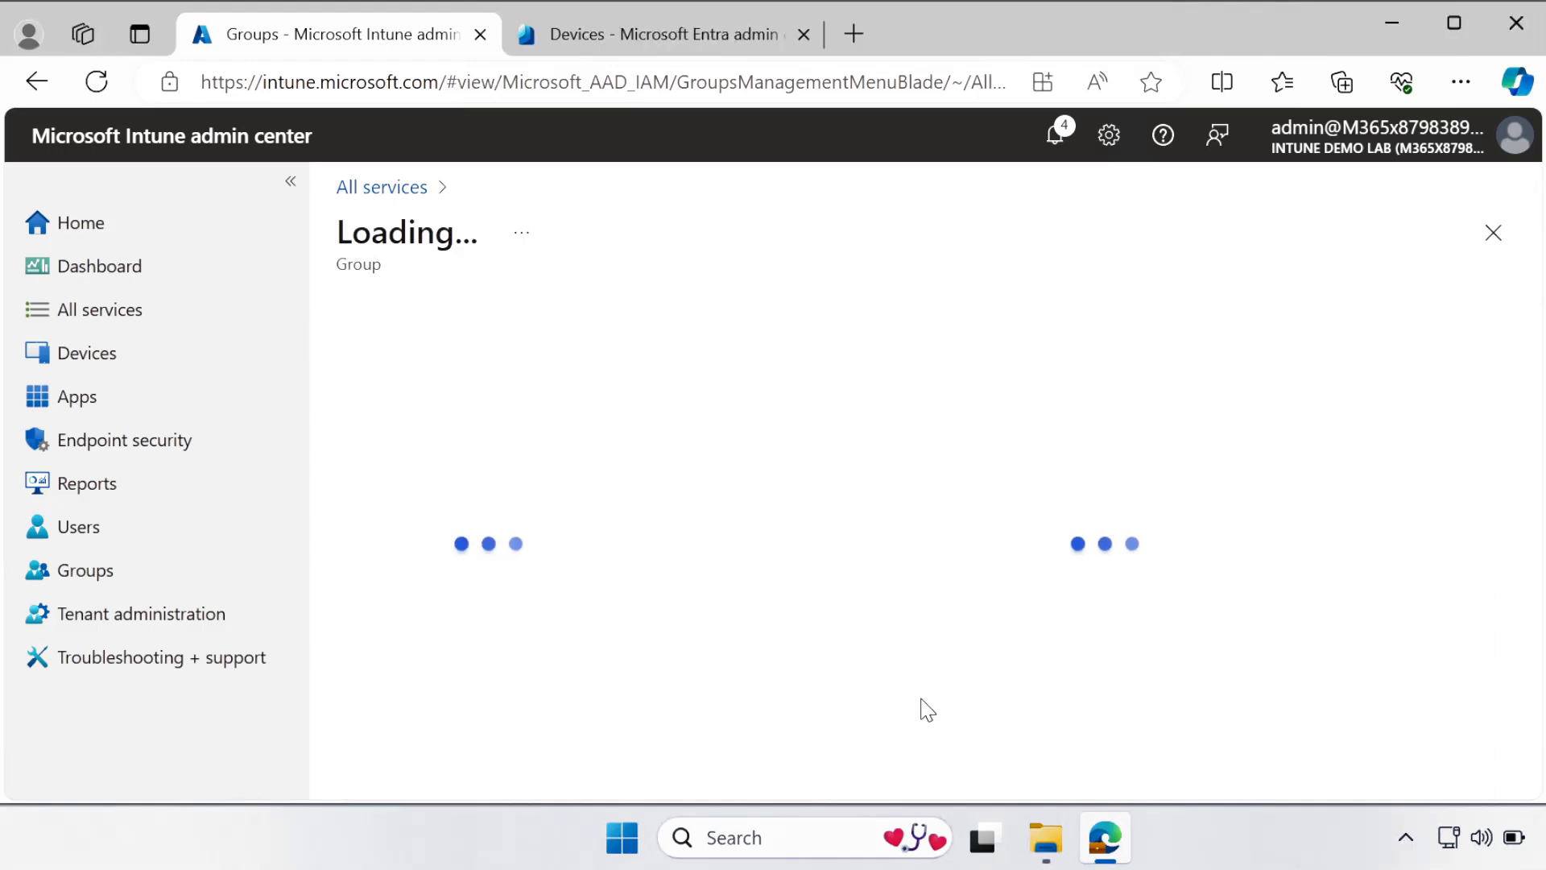
- Add the Intune Provisioning Client enterprise application as an owner of the group, searching for "intune"
click(440, 585)
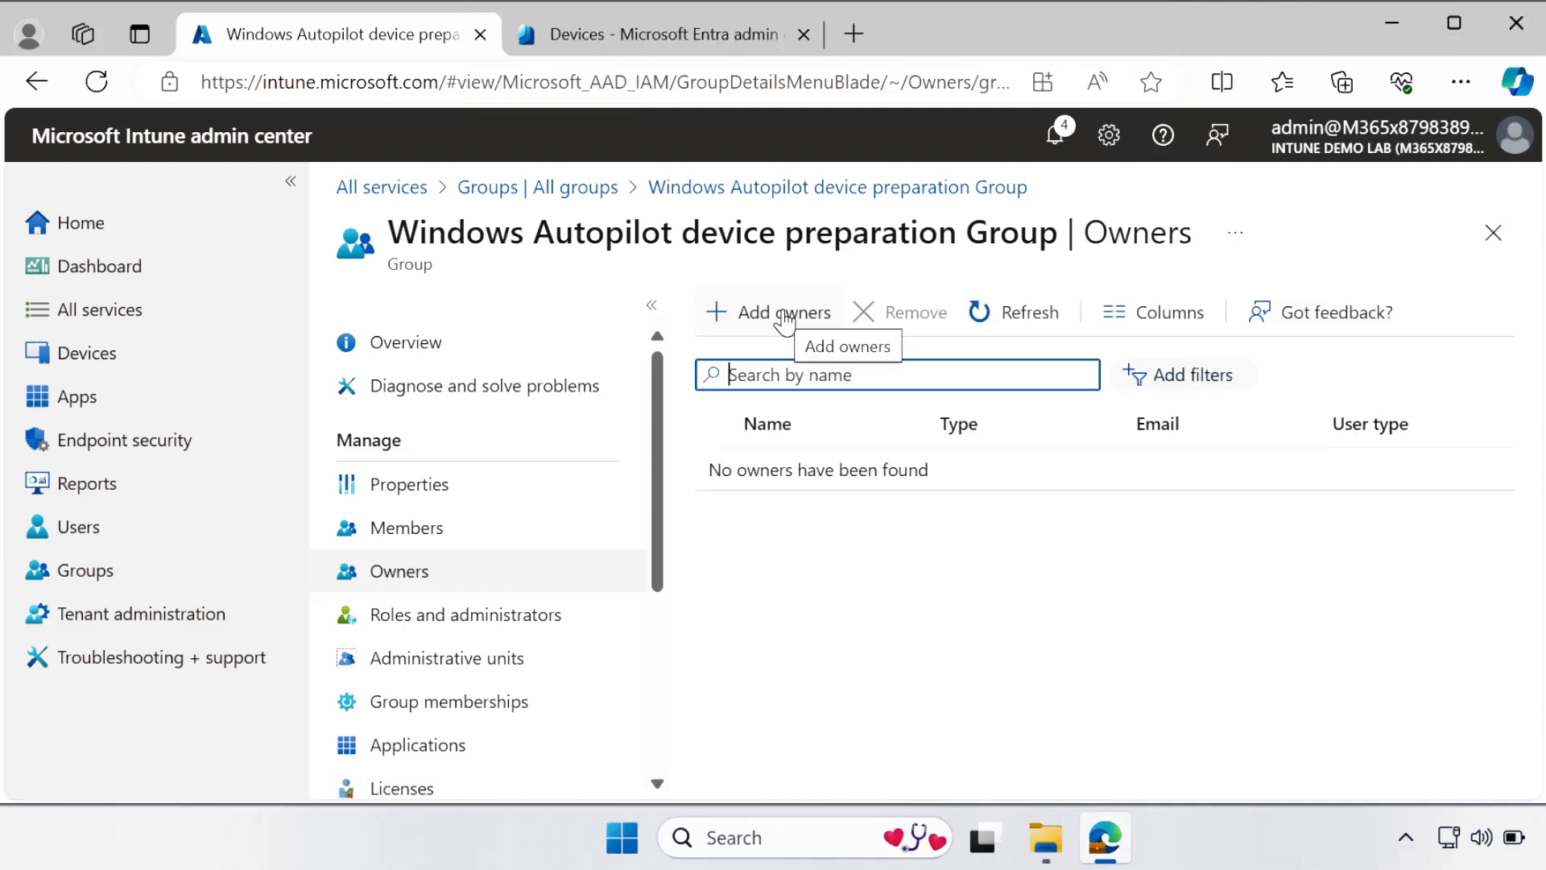
click(784, 320)
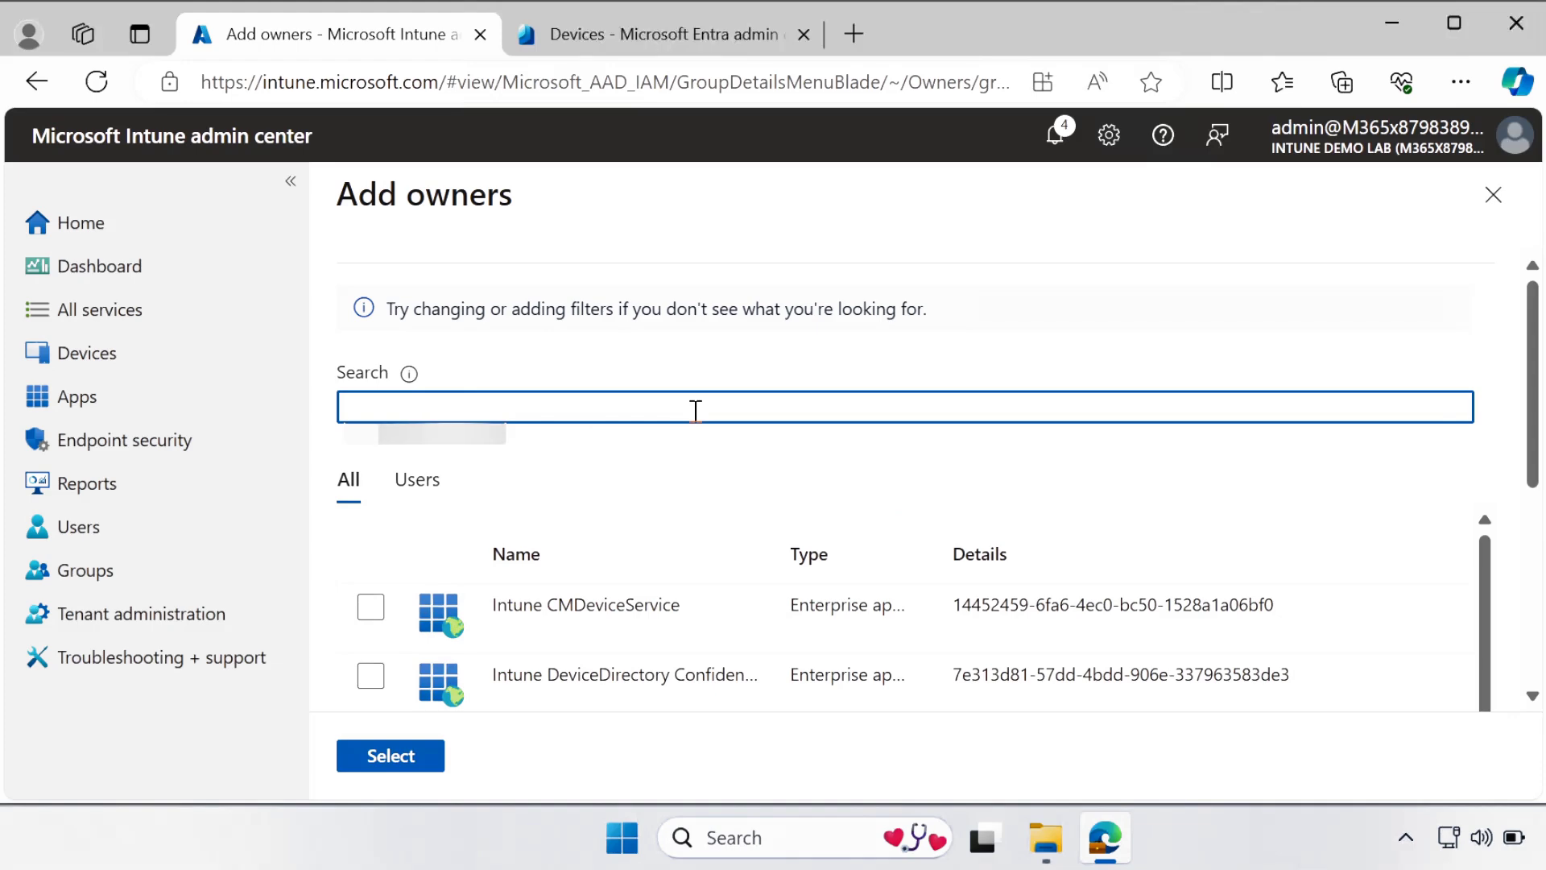
text(intune)
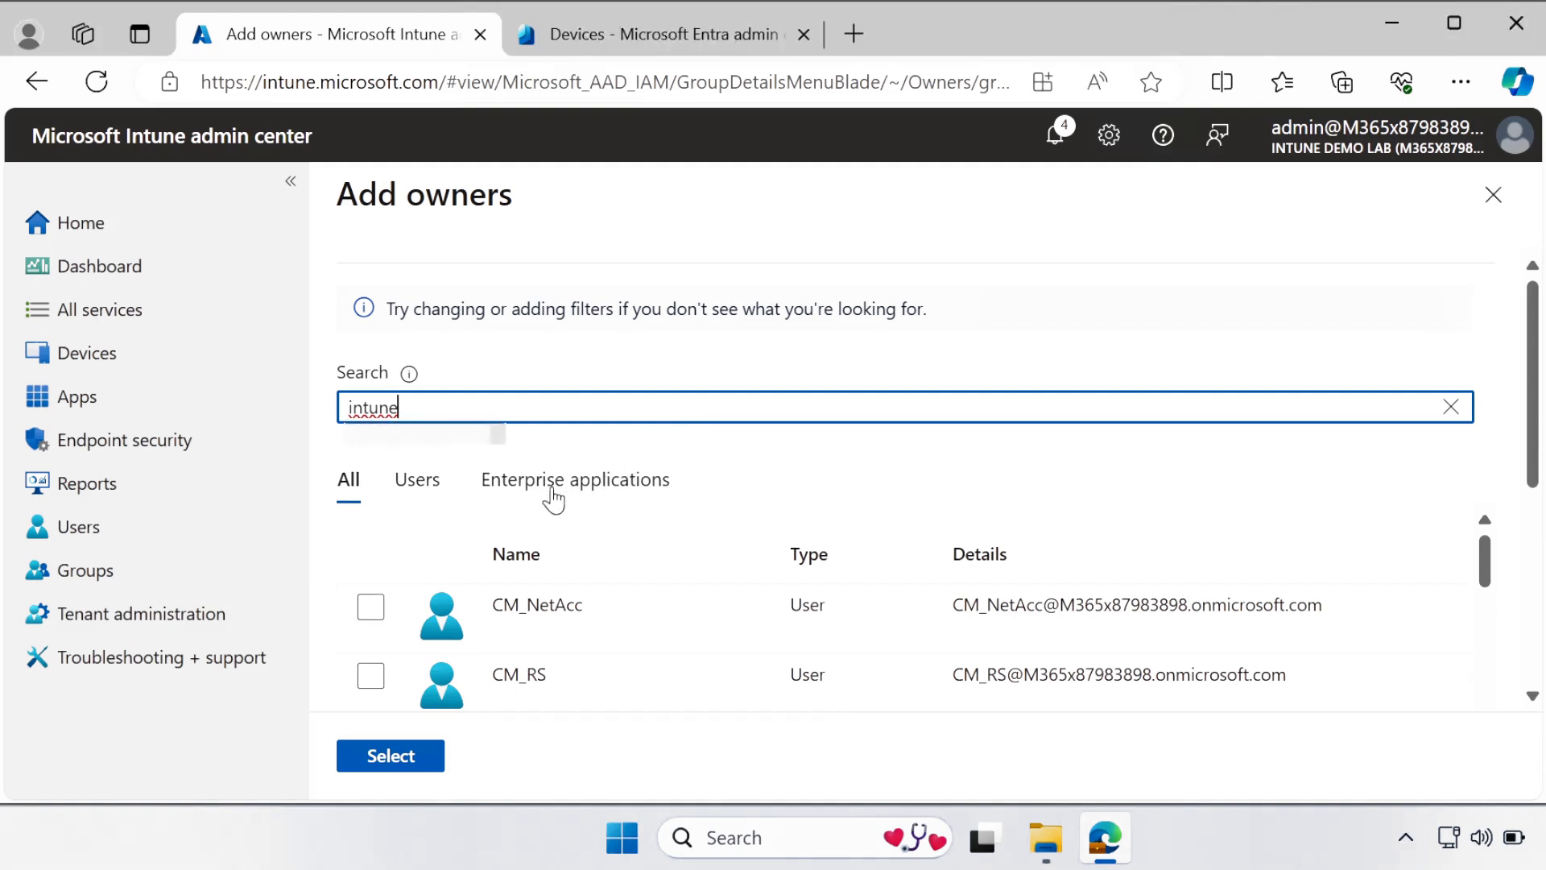
click(614, 498)
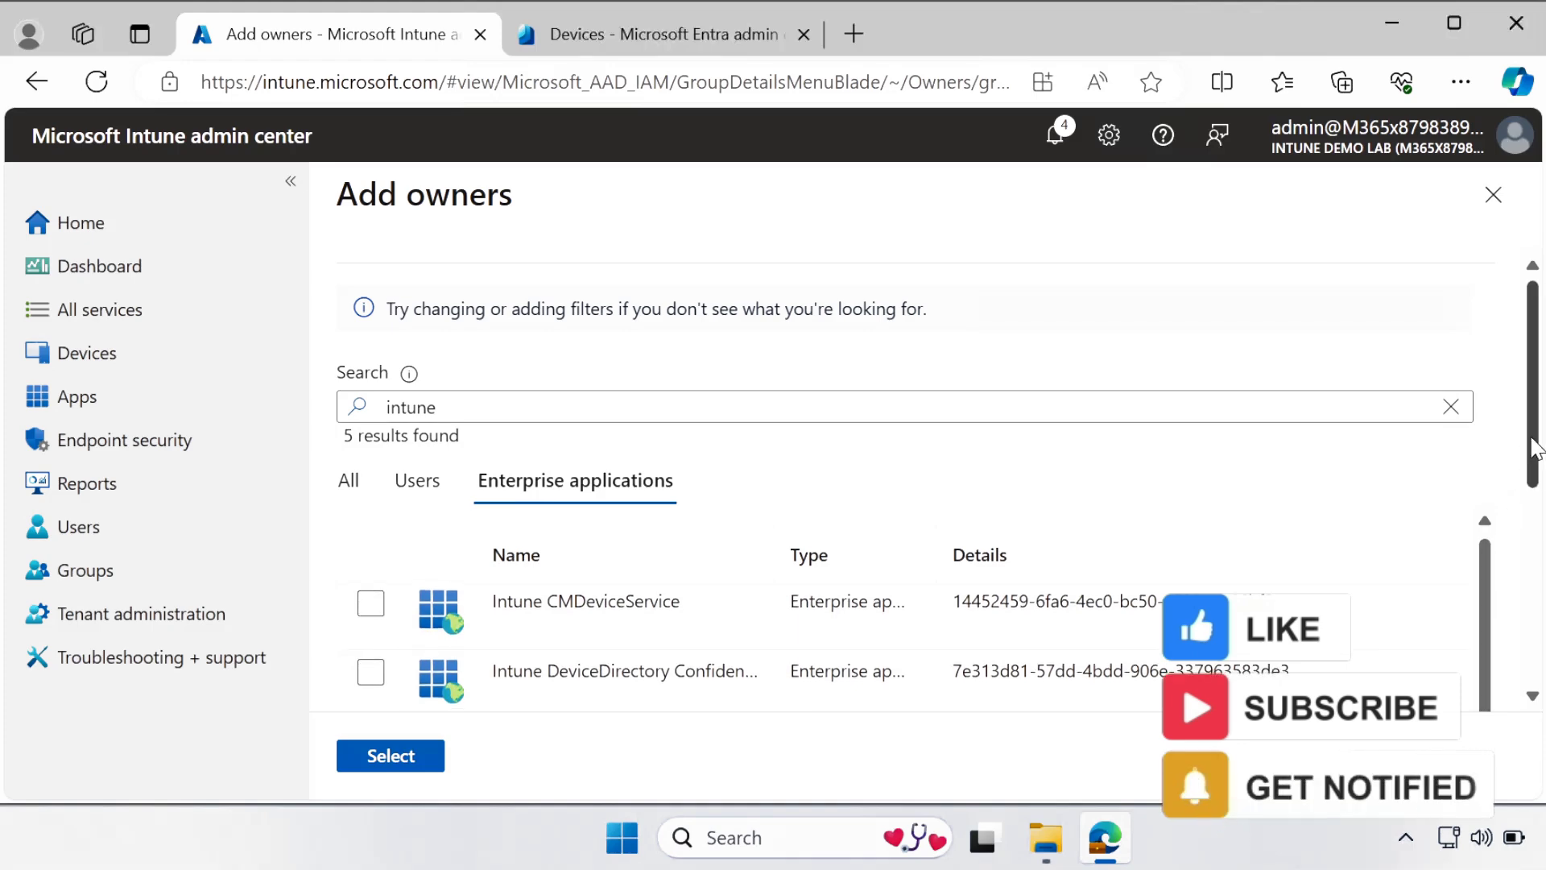
scroll(1534, 508, down, 3)
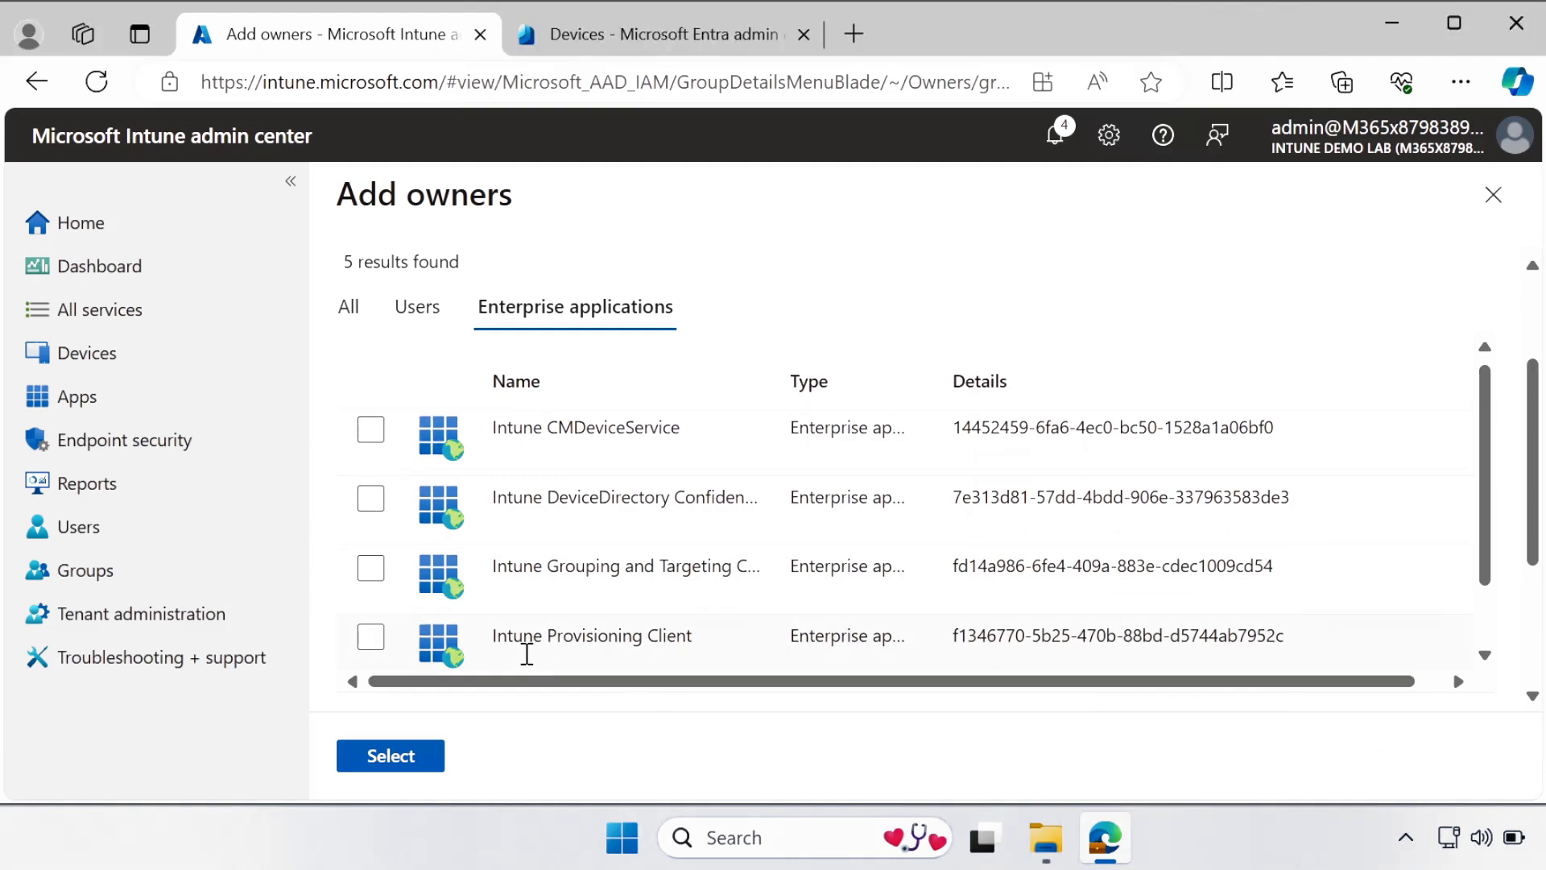
click(371, 637)
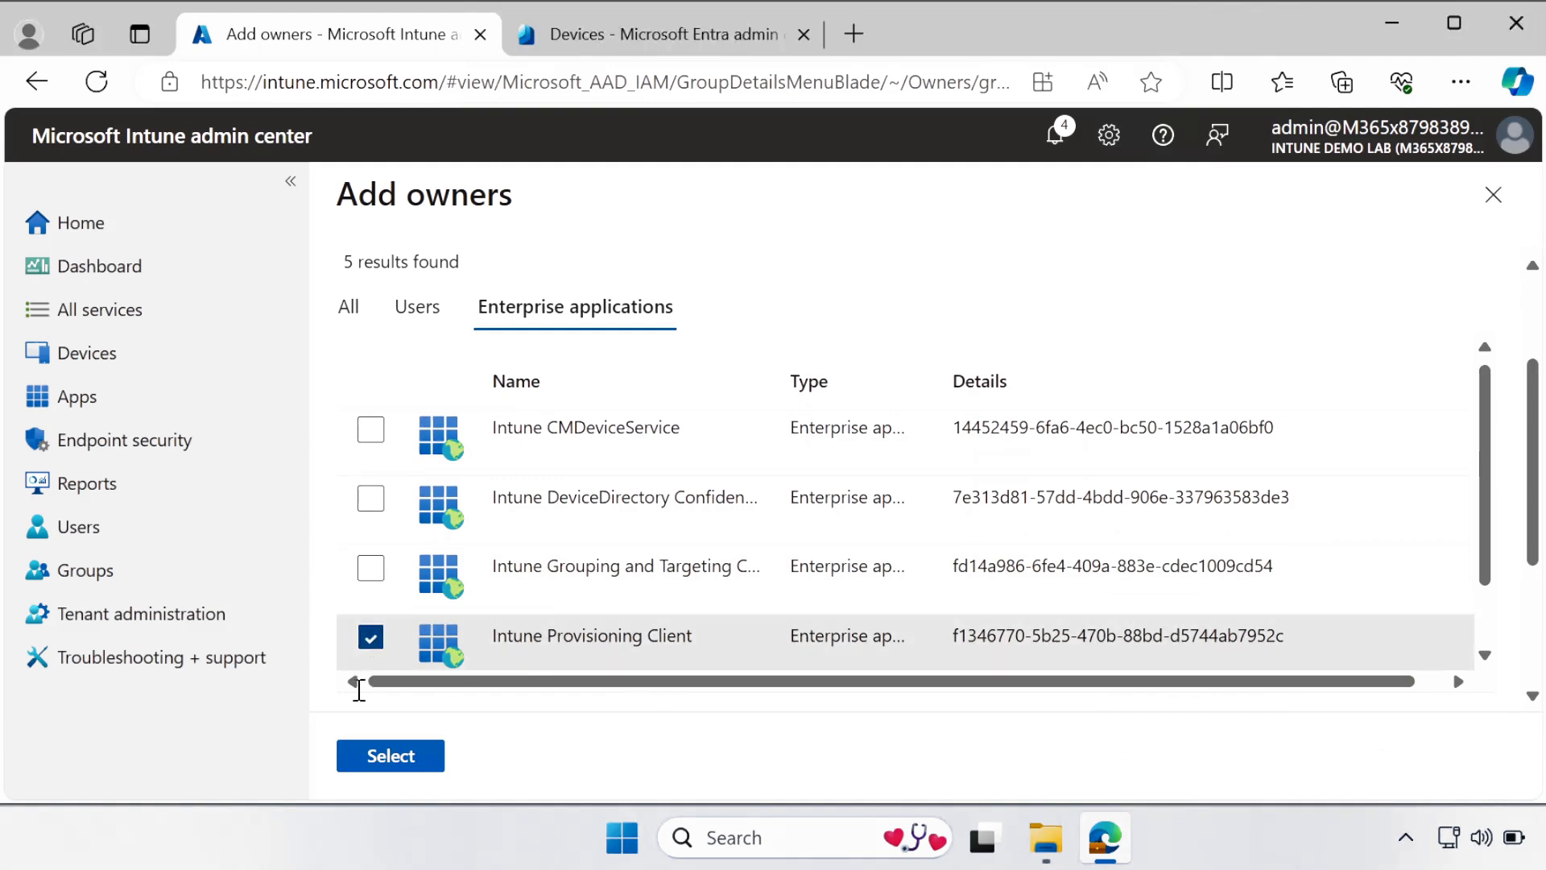
click(403, 763)
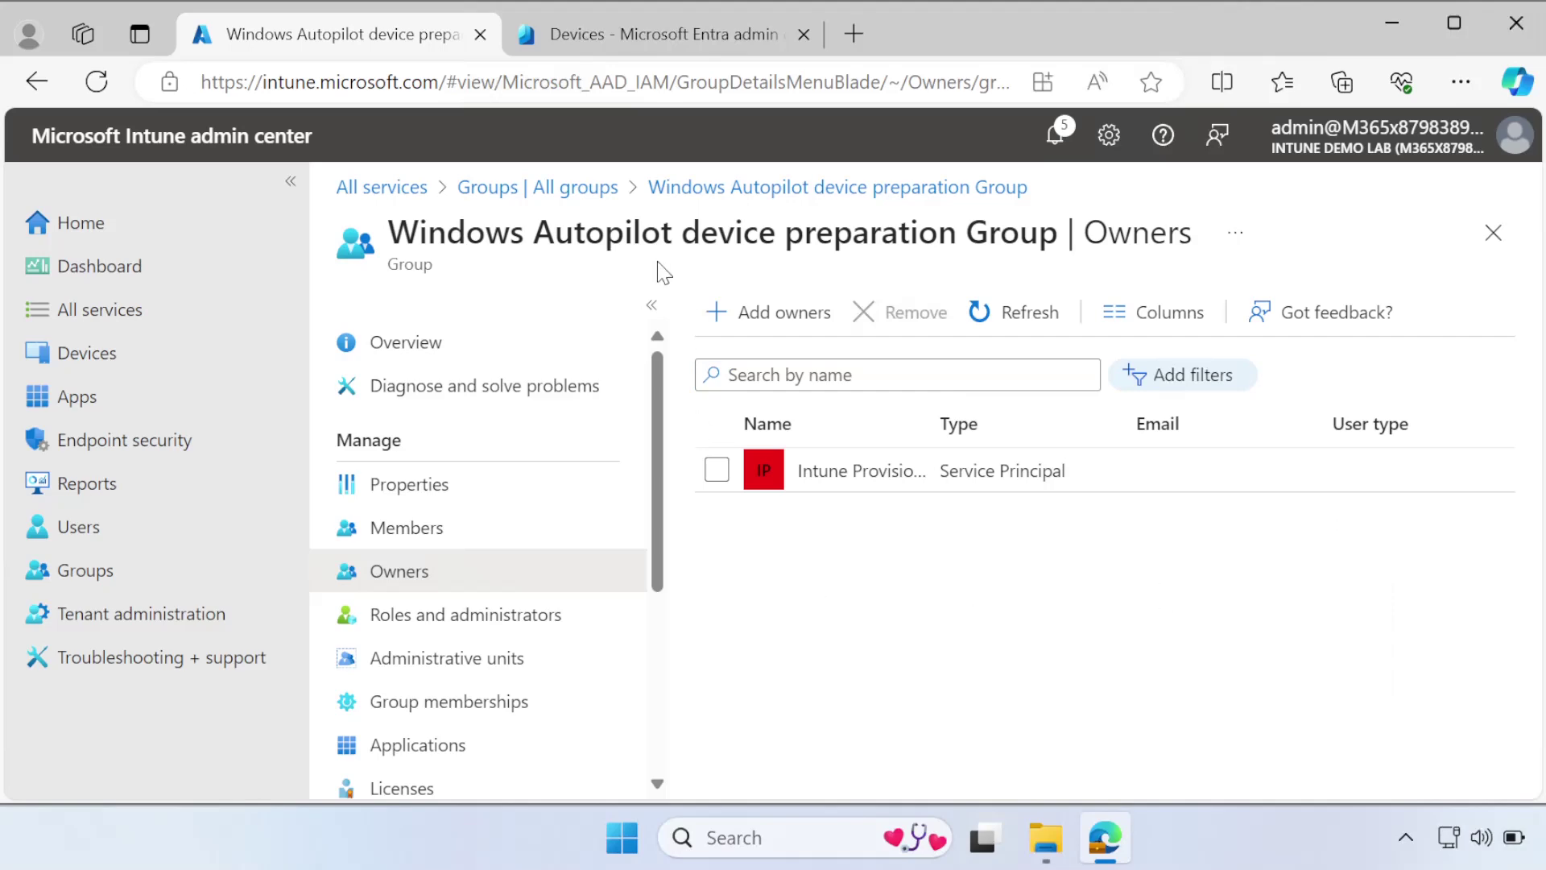
- Start a new security group with the name and description "Windows Autopilot device preparation_User_Group"
click(573, 192)
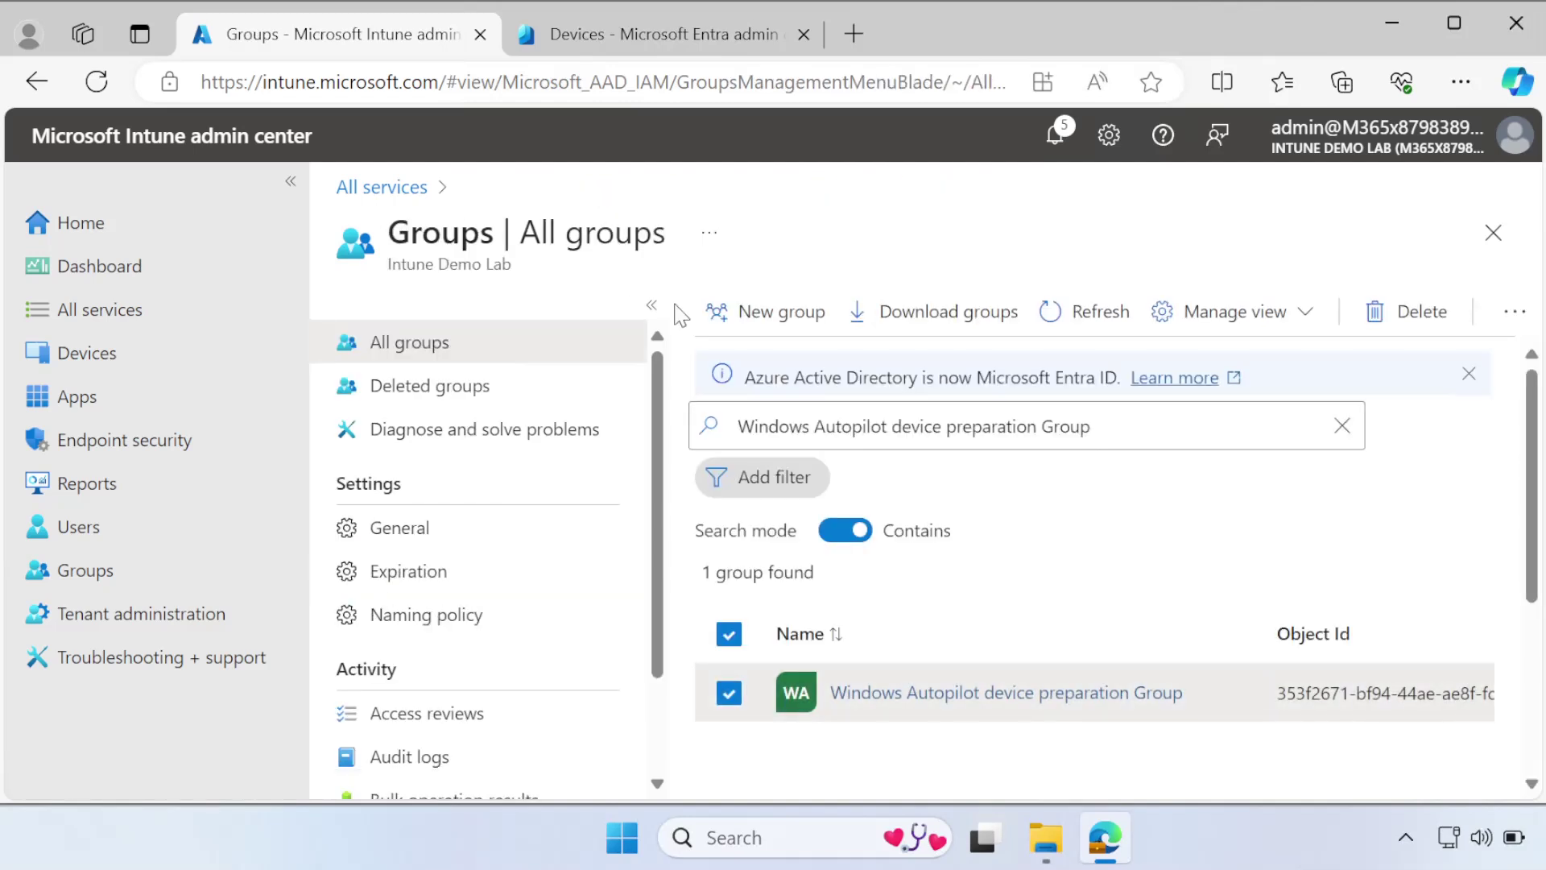
click(787, 326)
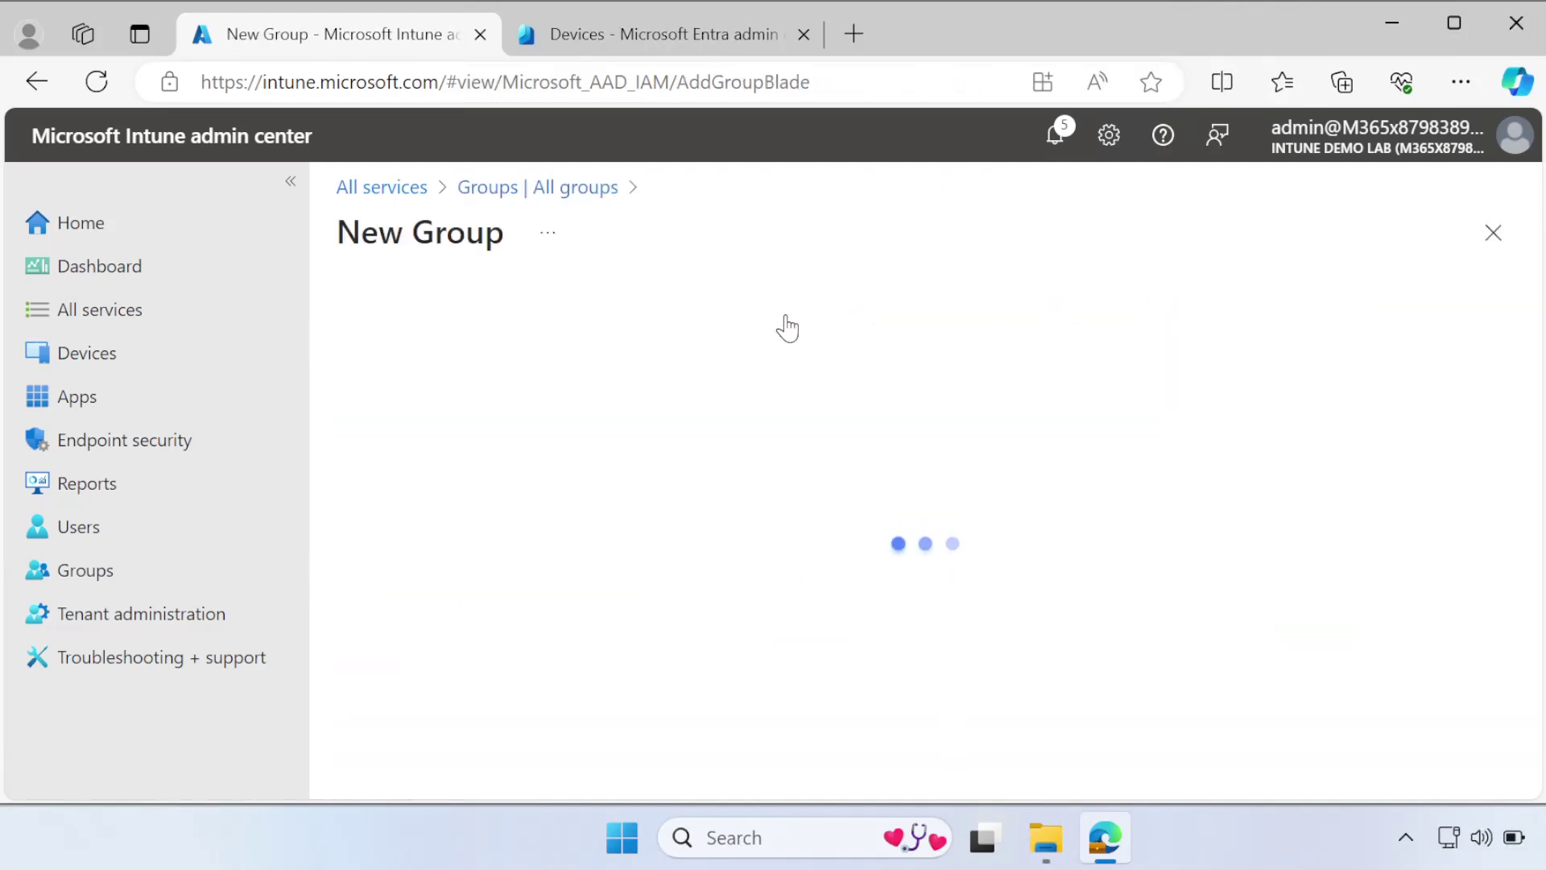
click(451, 495)
text(Windows Autopilot device preparation_User_Group)
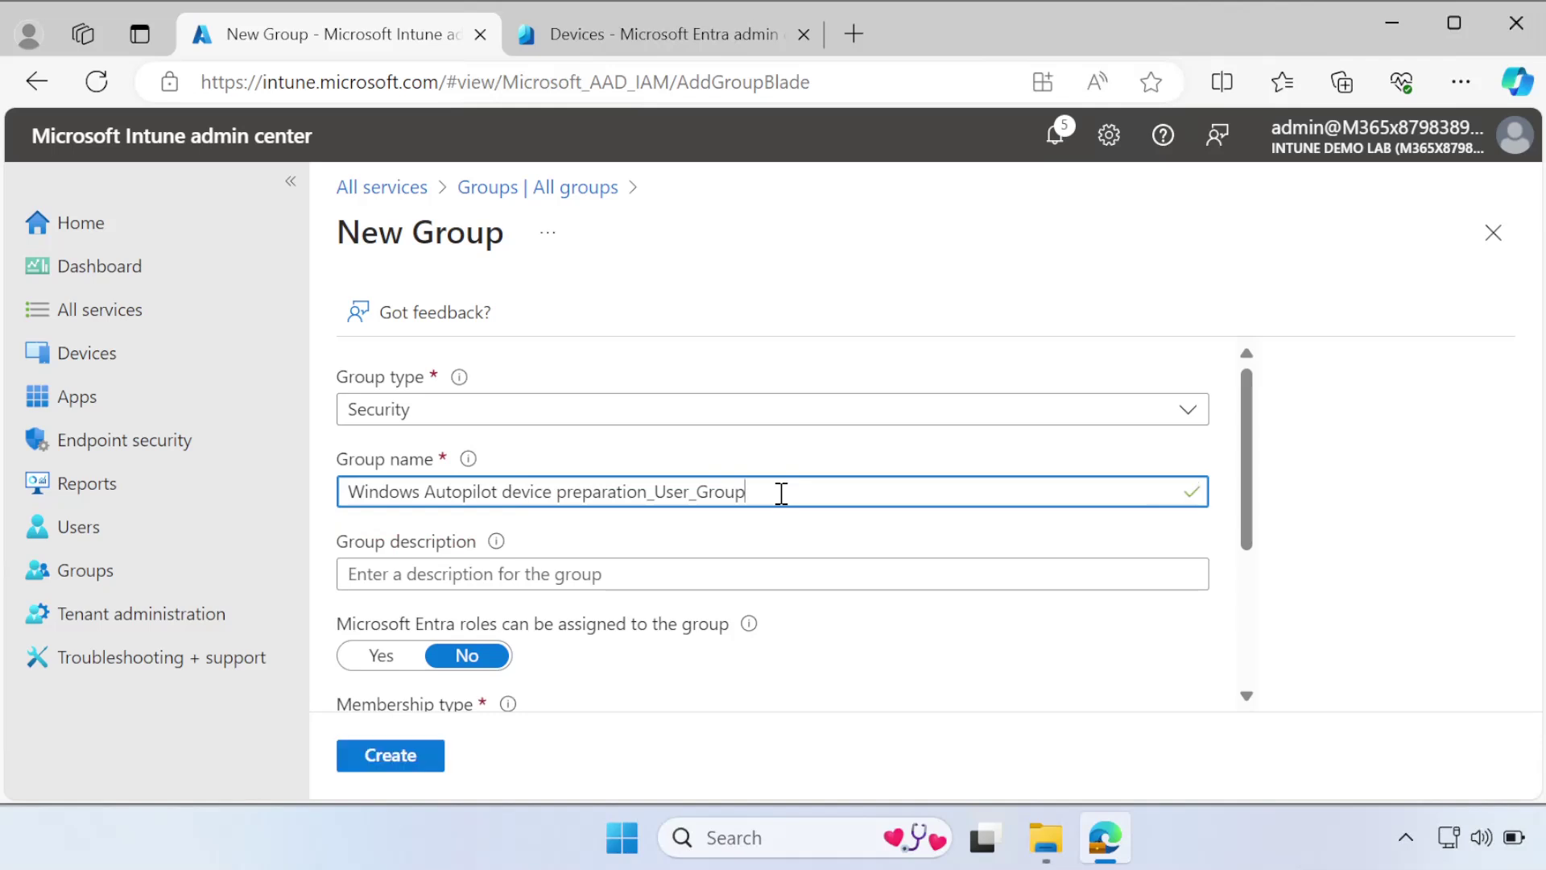
click(686, 575)
text(Windows Autopilot device preparation_User_Group)
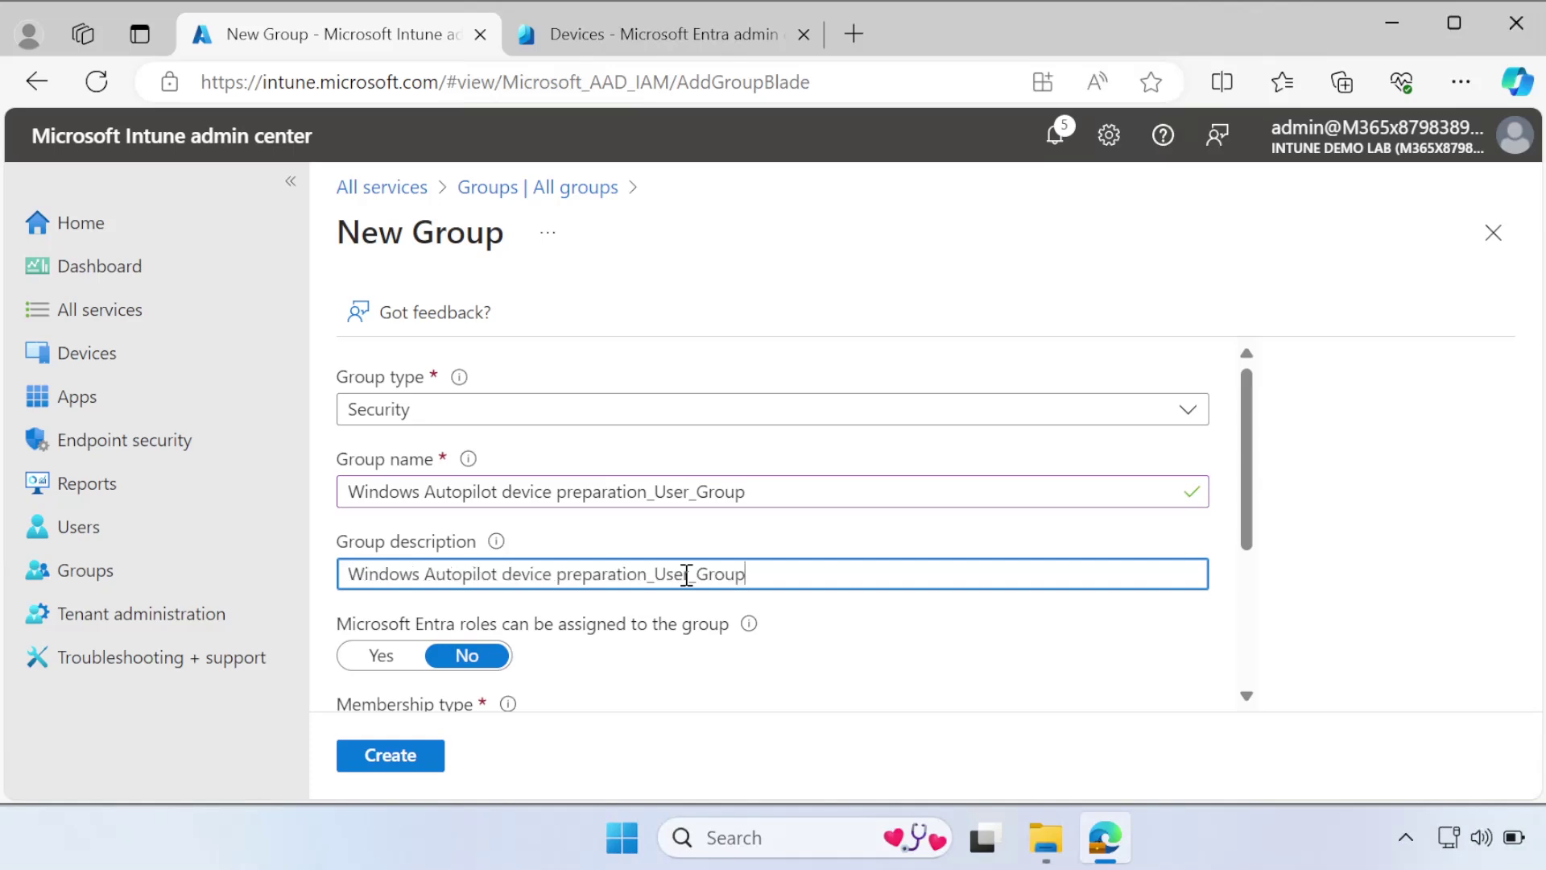
- Add the user cmp as a member of the new user group, searching for "cmp", and create the group
drag(1237, 479, 875, 674)
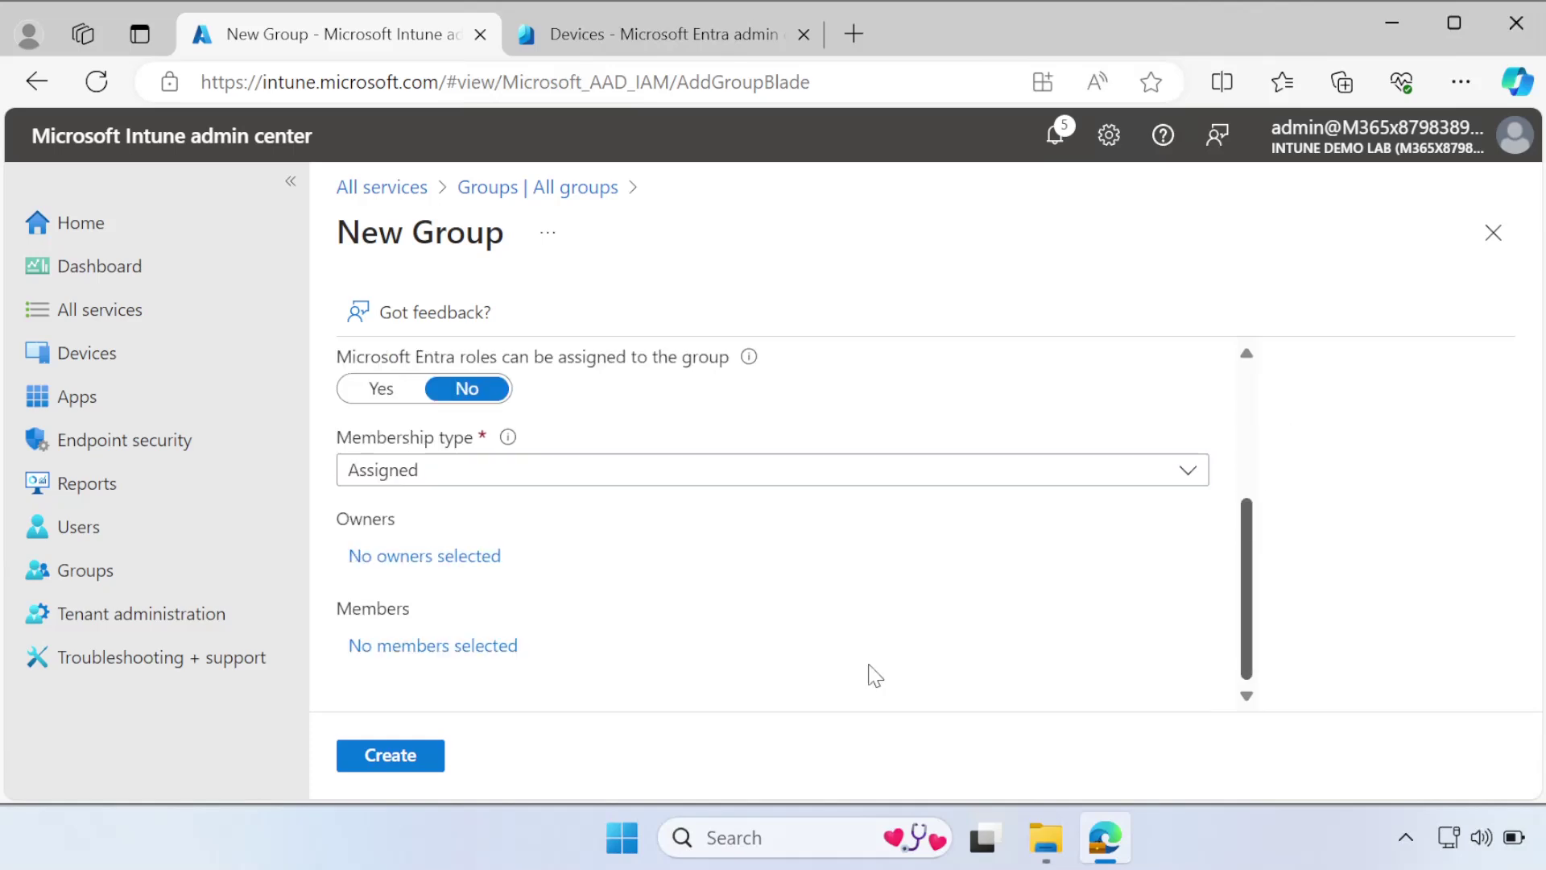
click(435, 652)
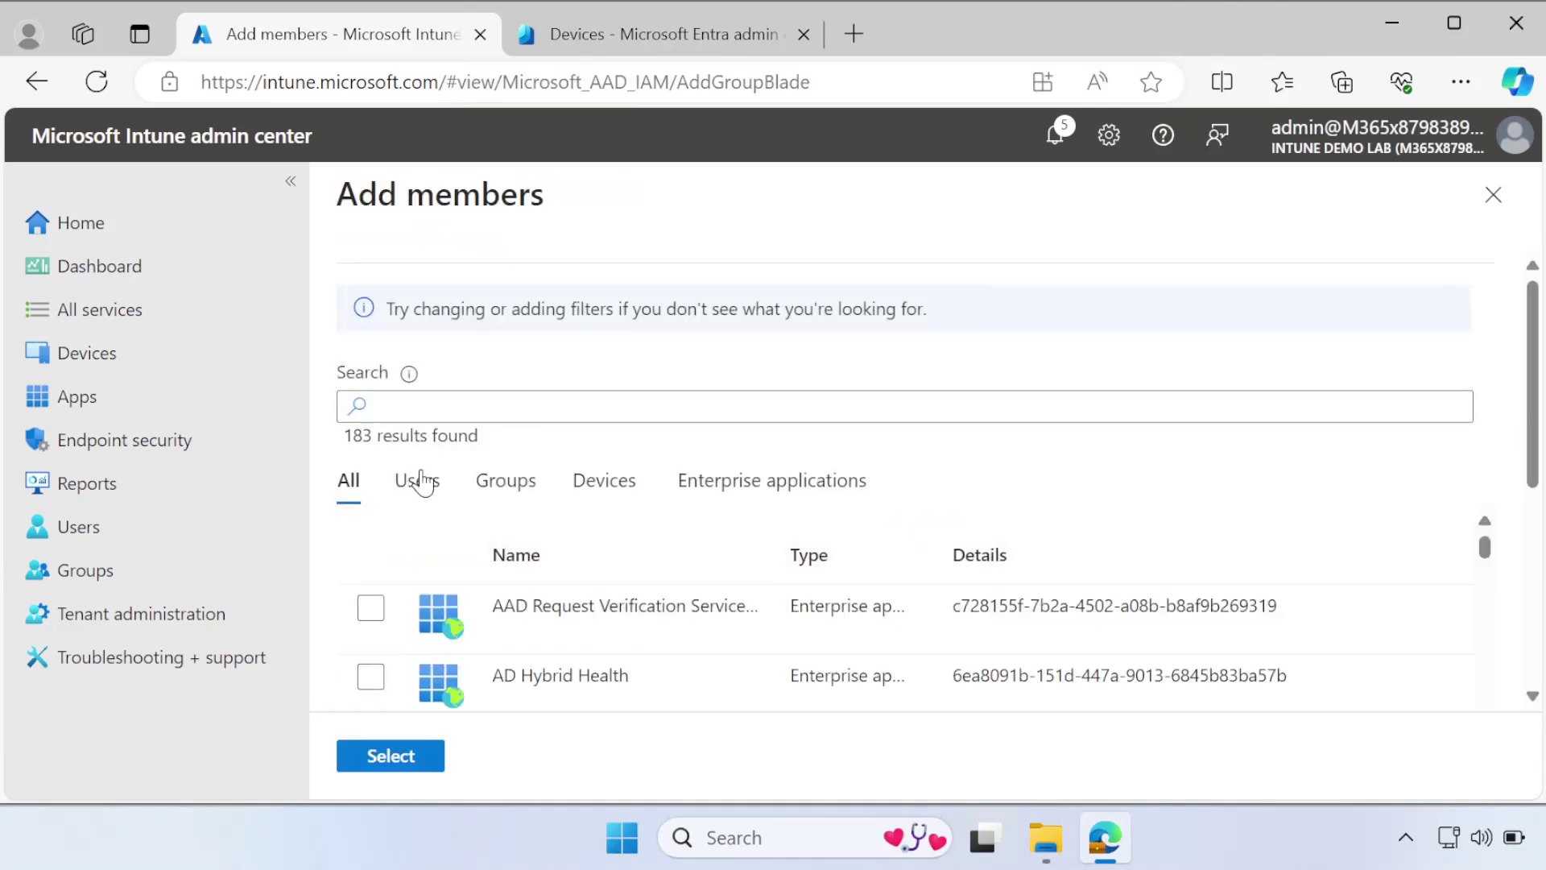
click(475, 413)
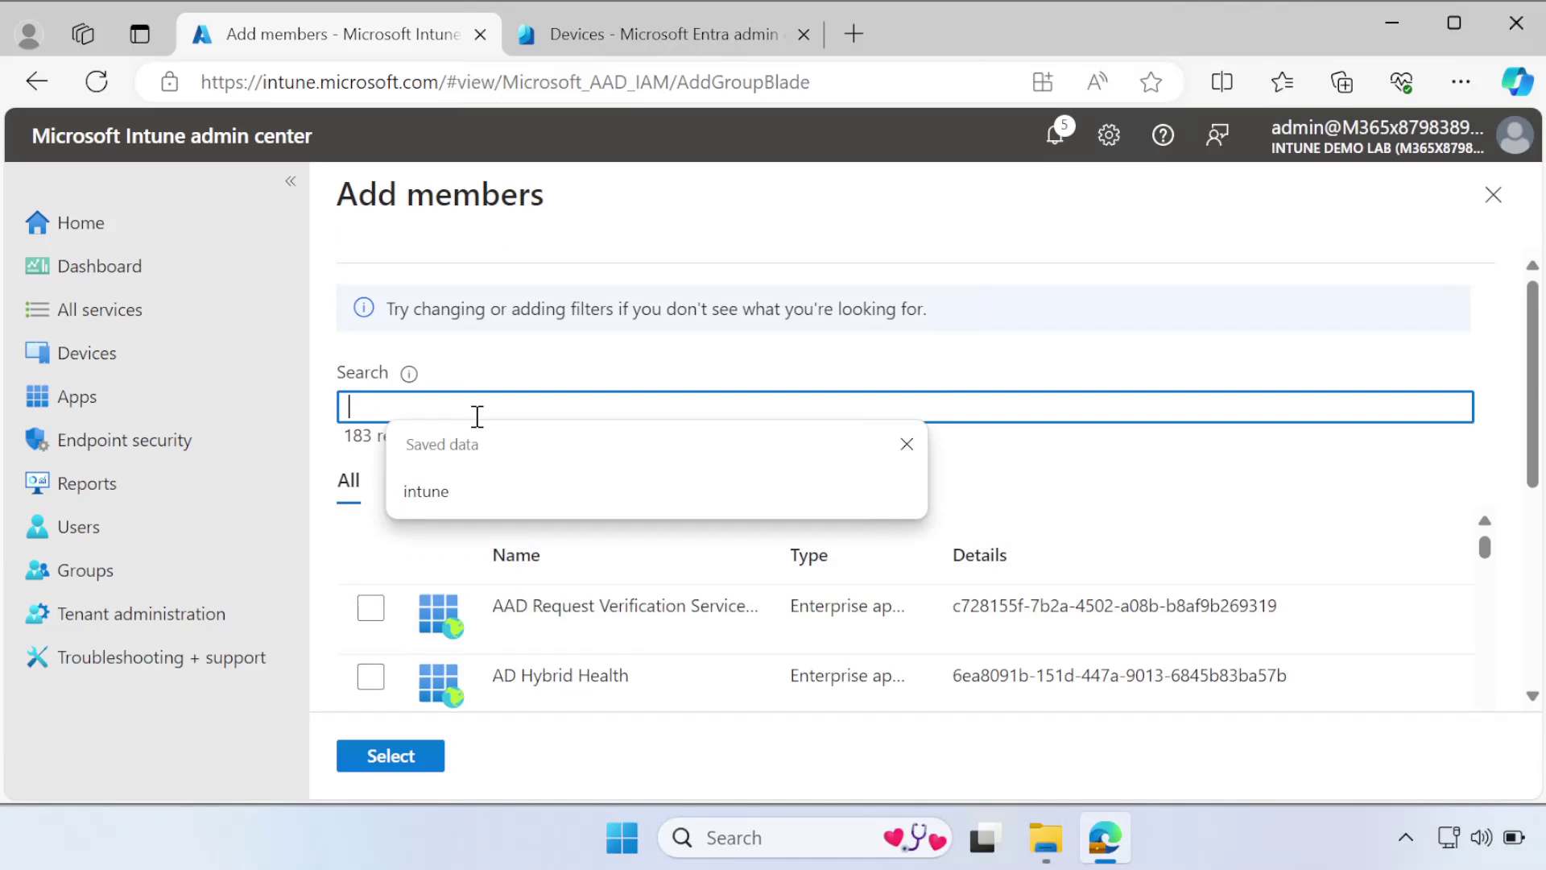
text(cmp)
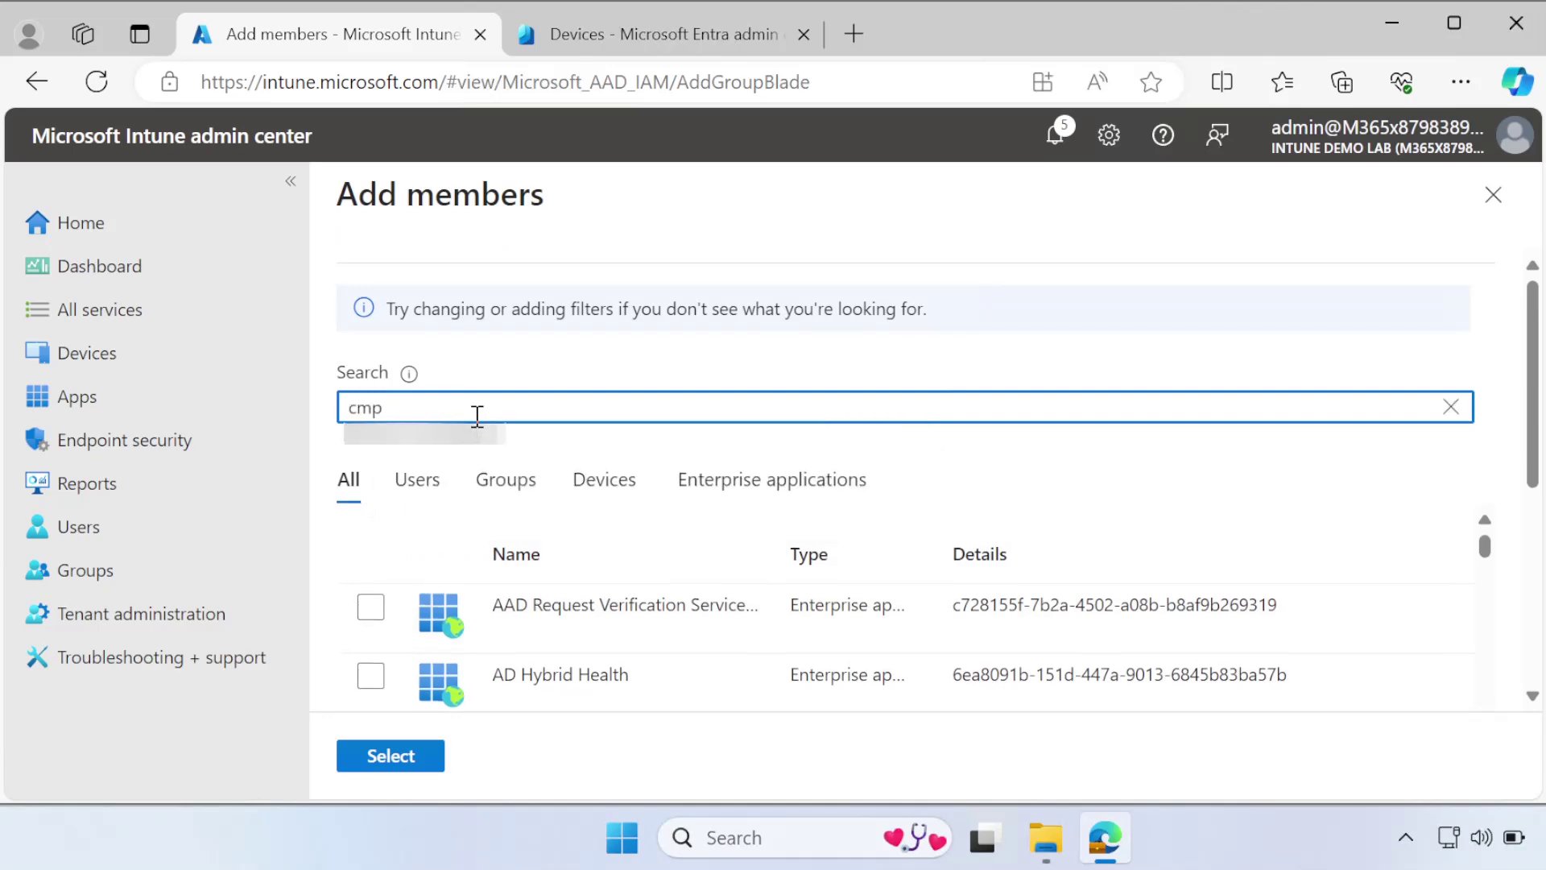
click(371, 609)
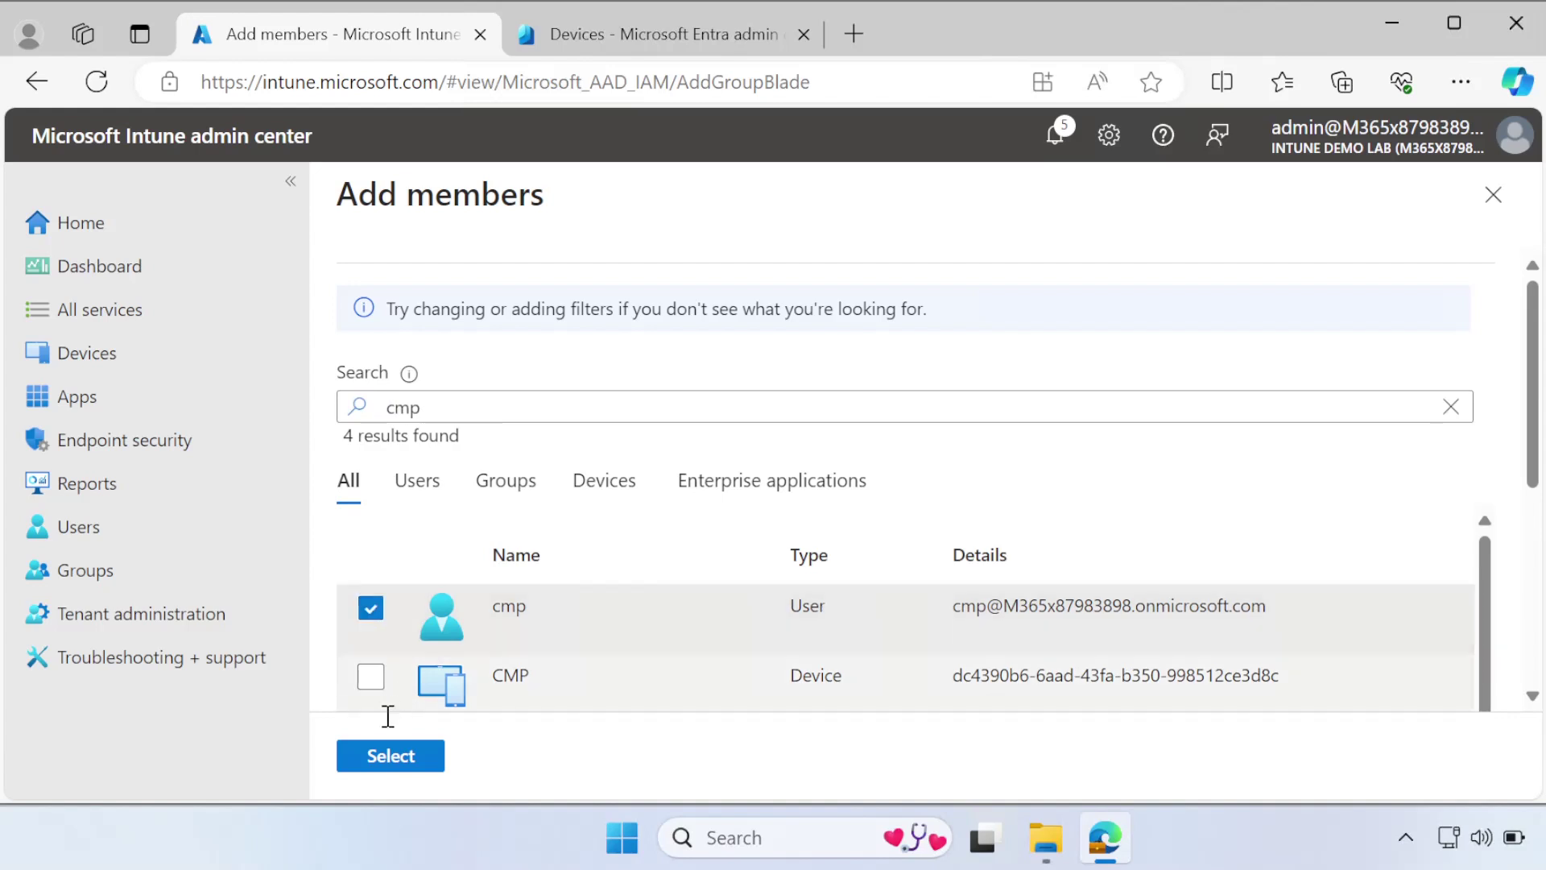
click(380, 757)
click(380, 757)
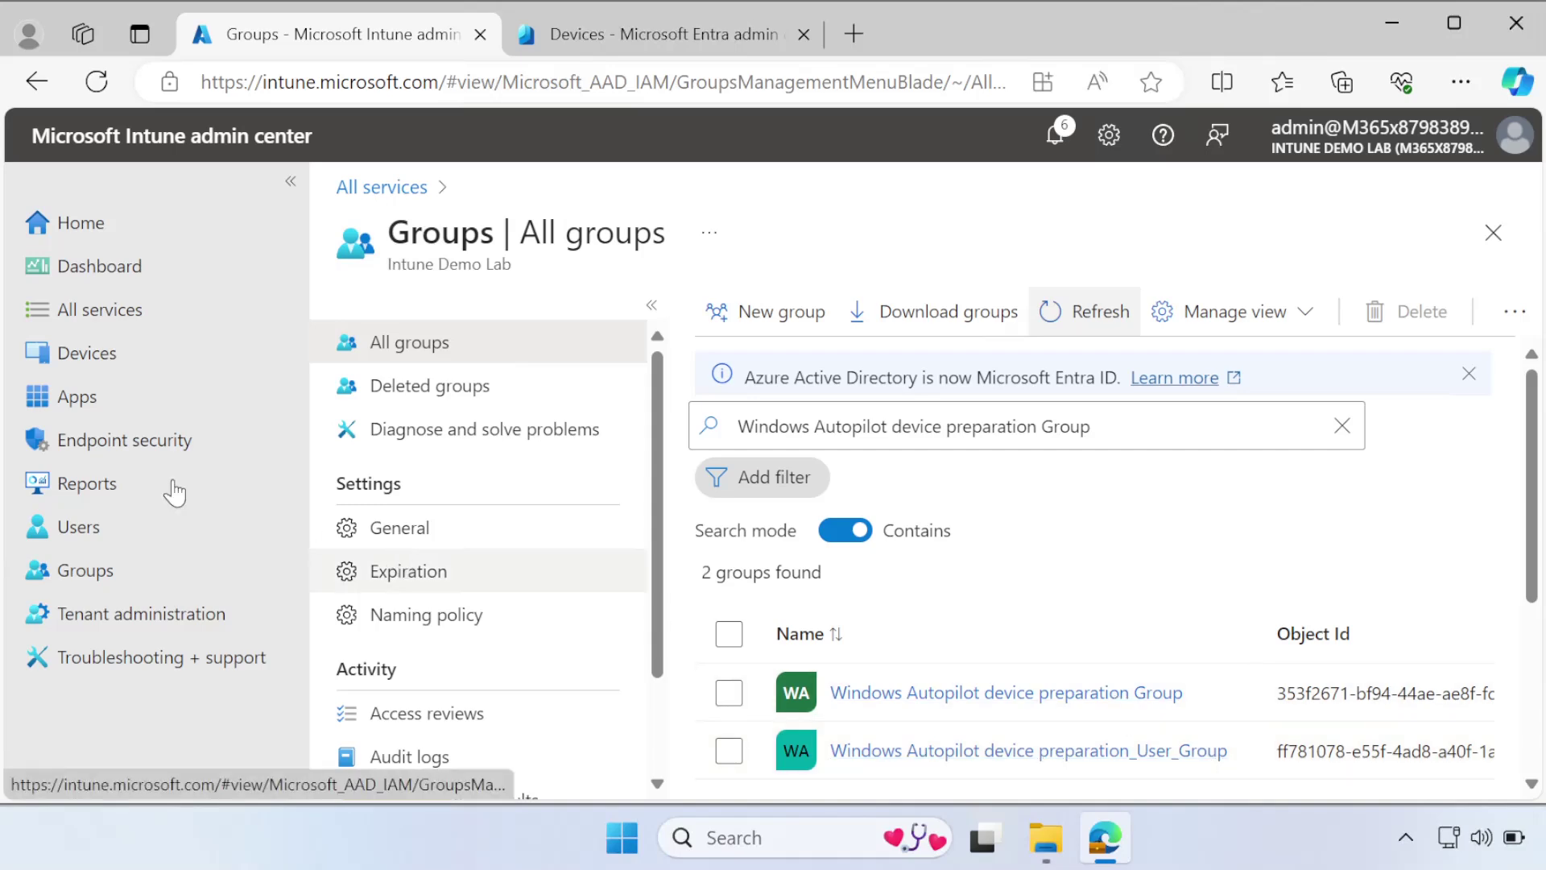
- In the Windows apps list, widen the name column and open Adobe Acrobat Reader DC's assignments for editing
click(88, 413)
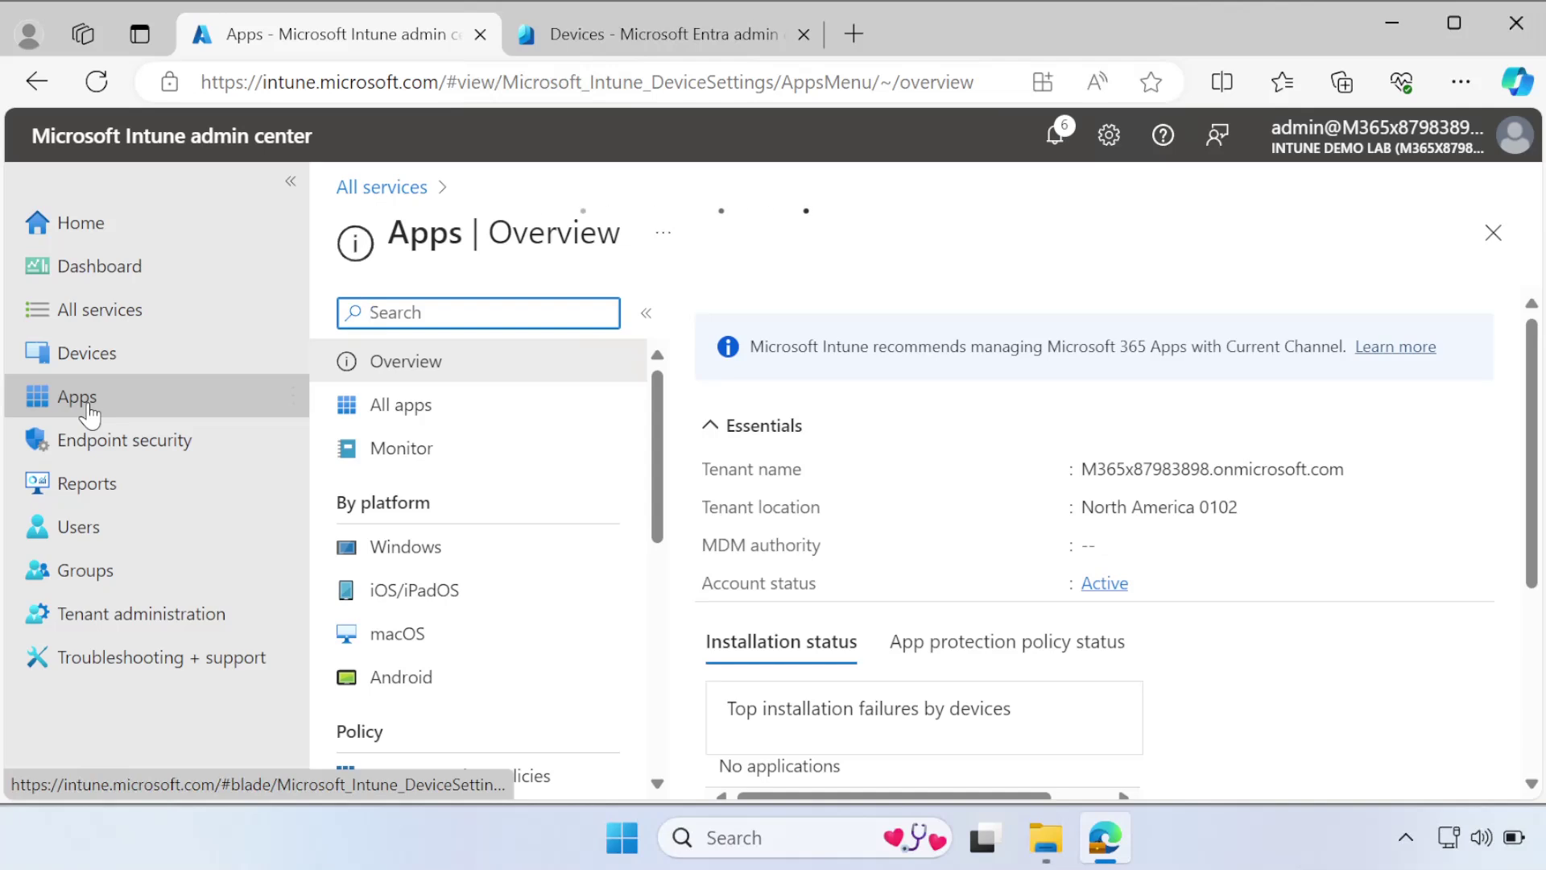
click(403, 549)
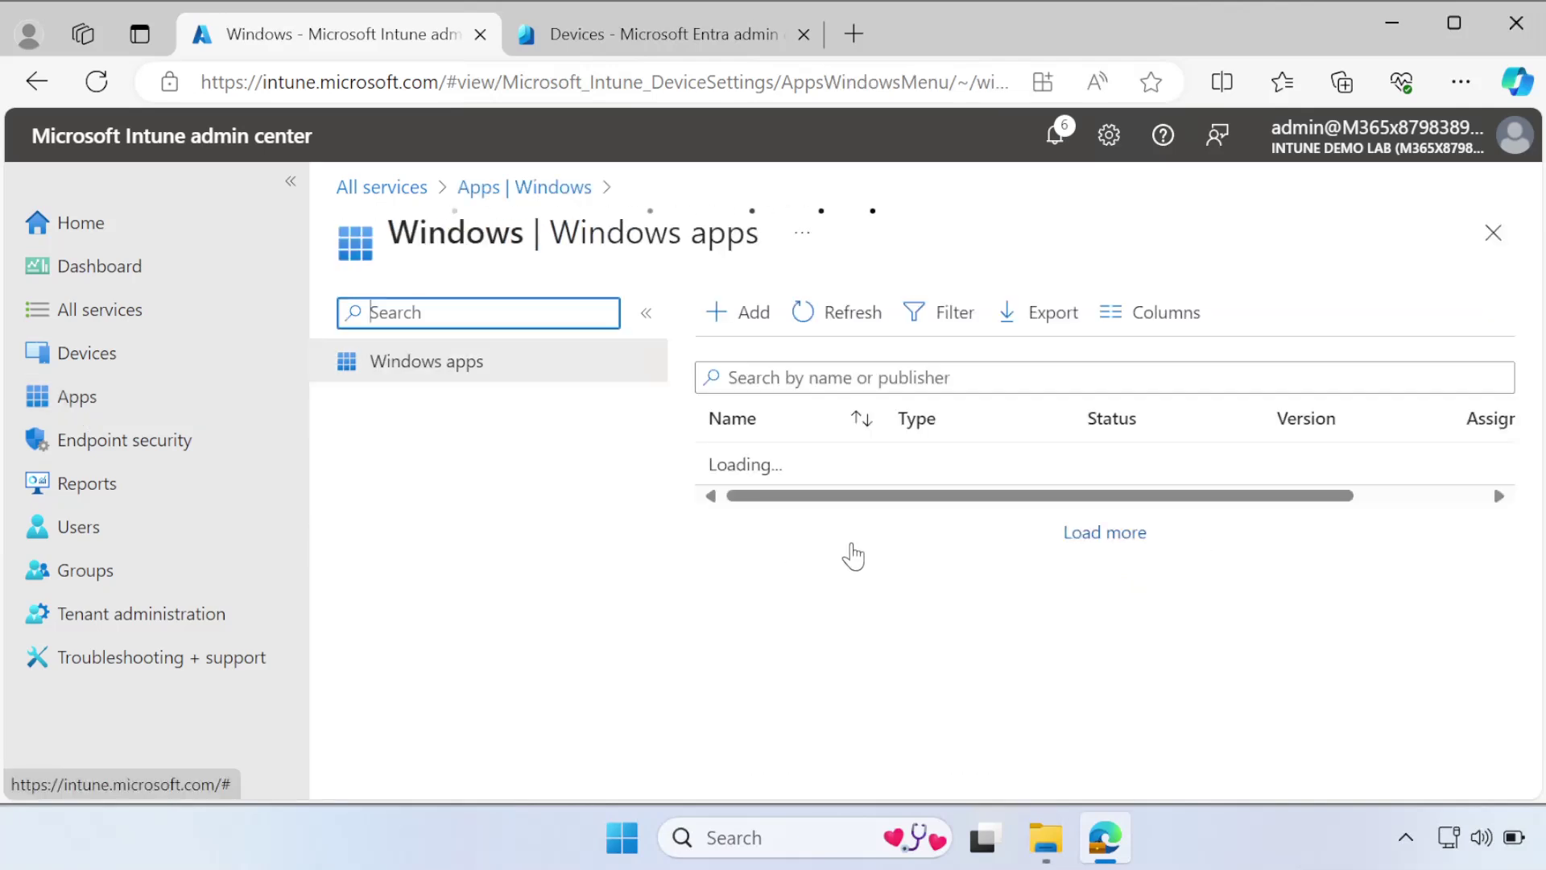
drag(946, 452, 1037, 445)
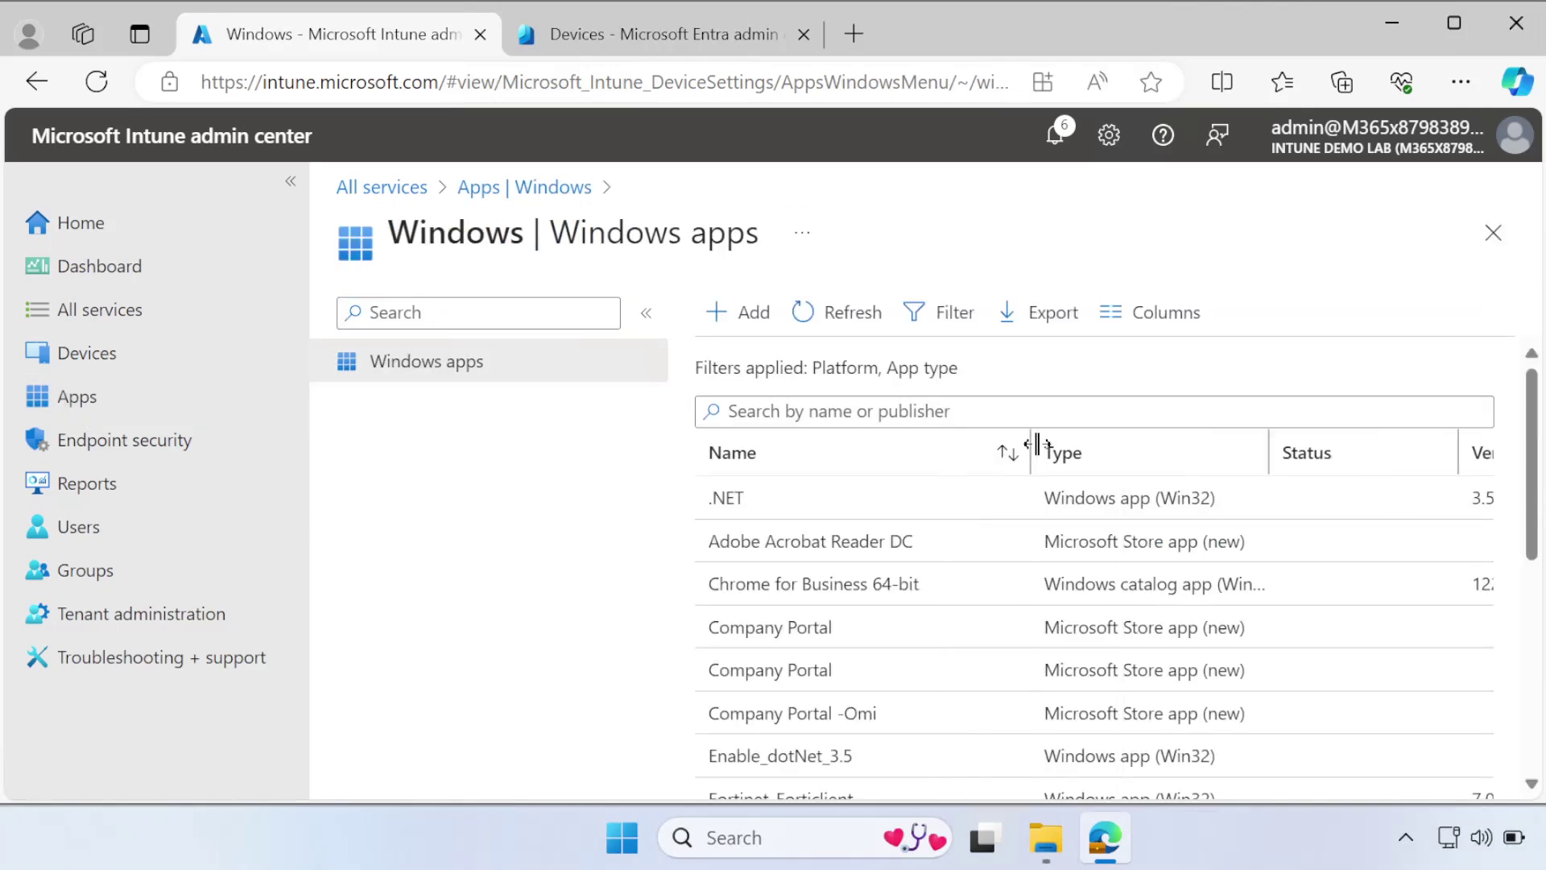
click(866, 548)
click(428, 463)
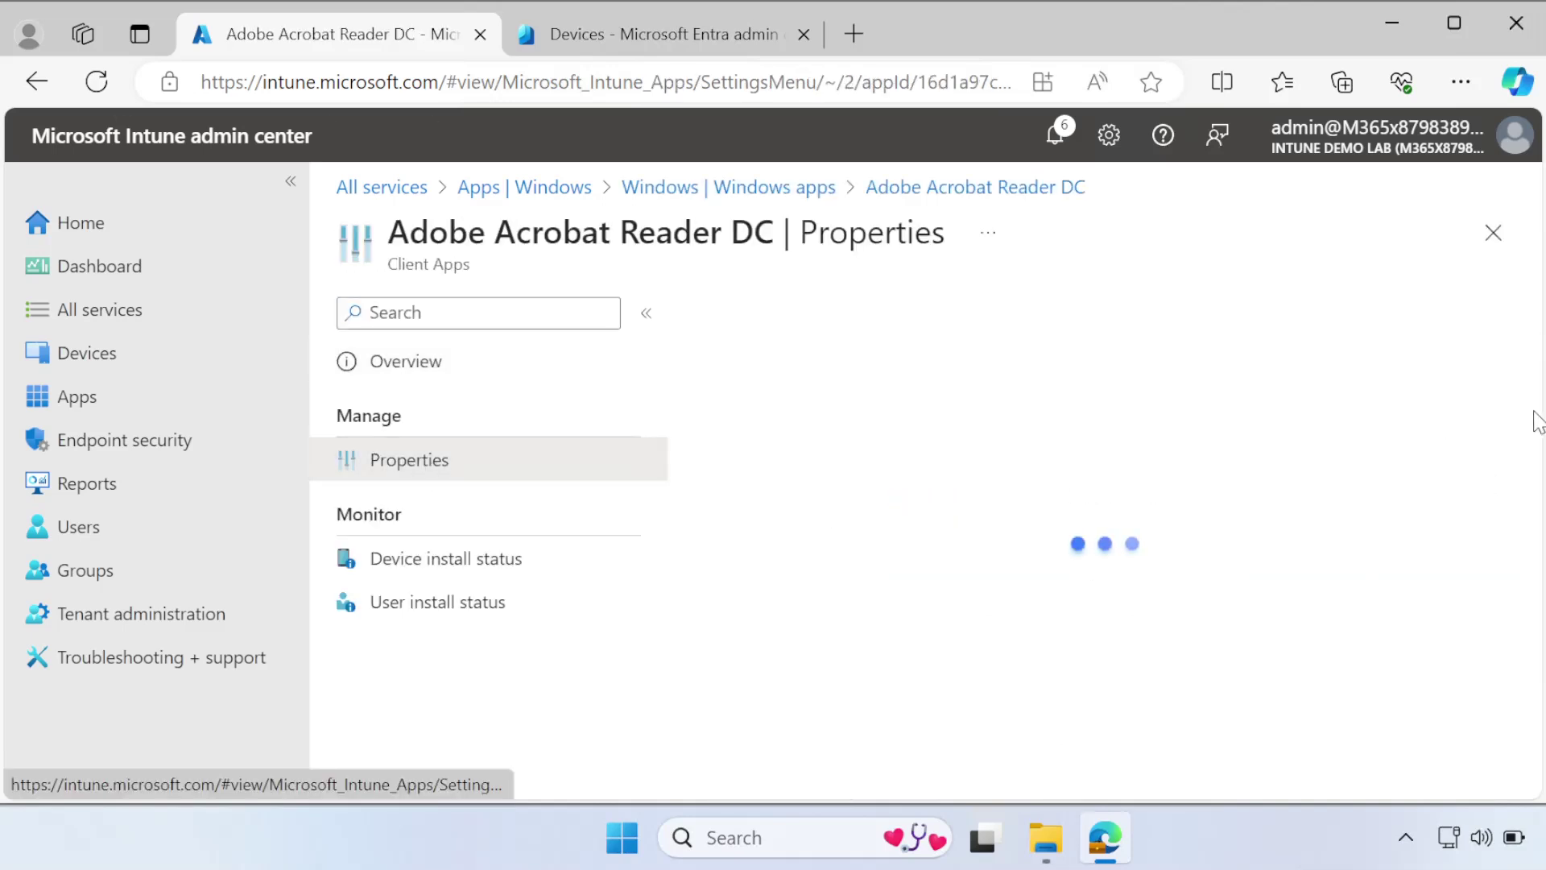
drag(1530, 410, 1524, 757)
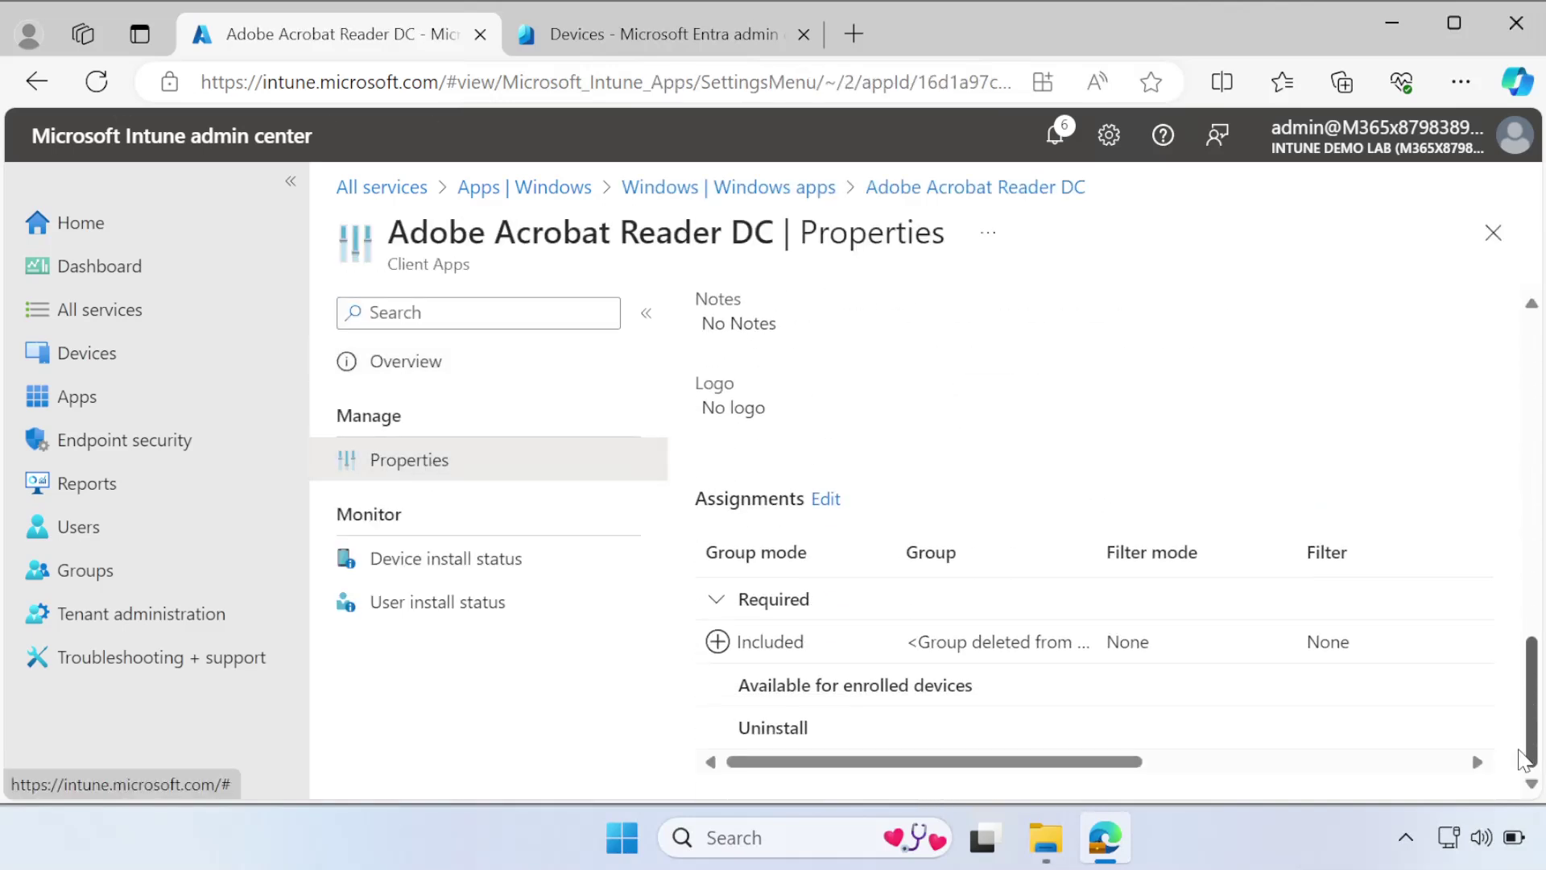
click(829, 502)
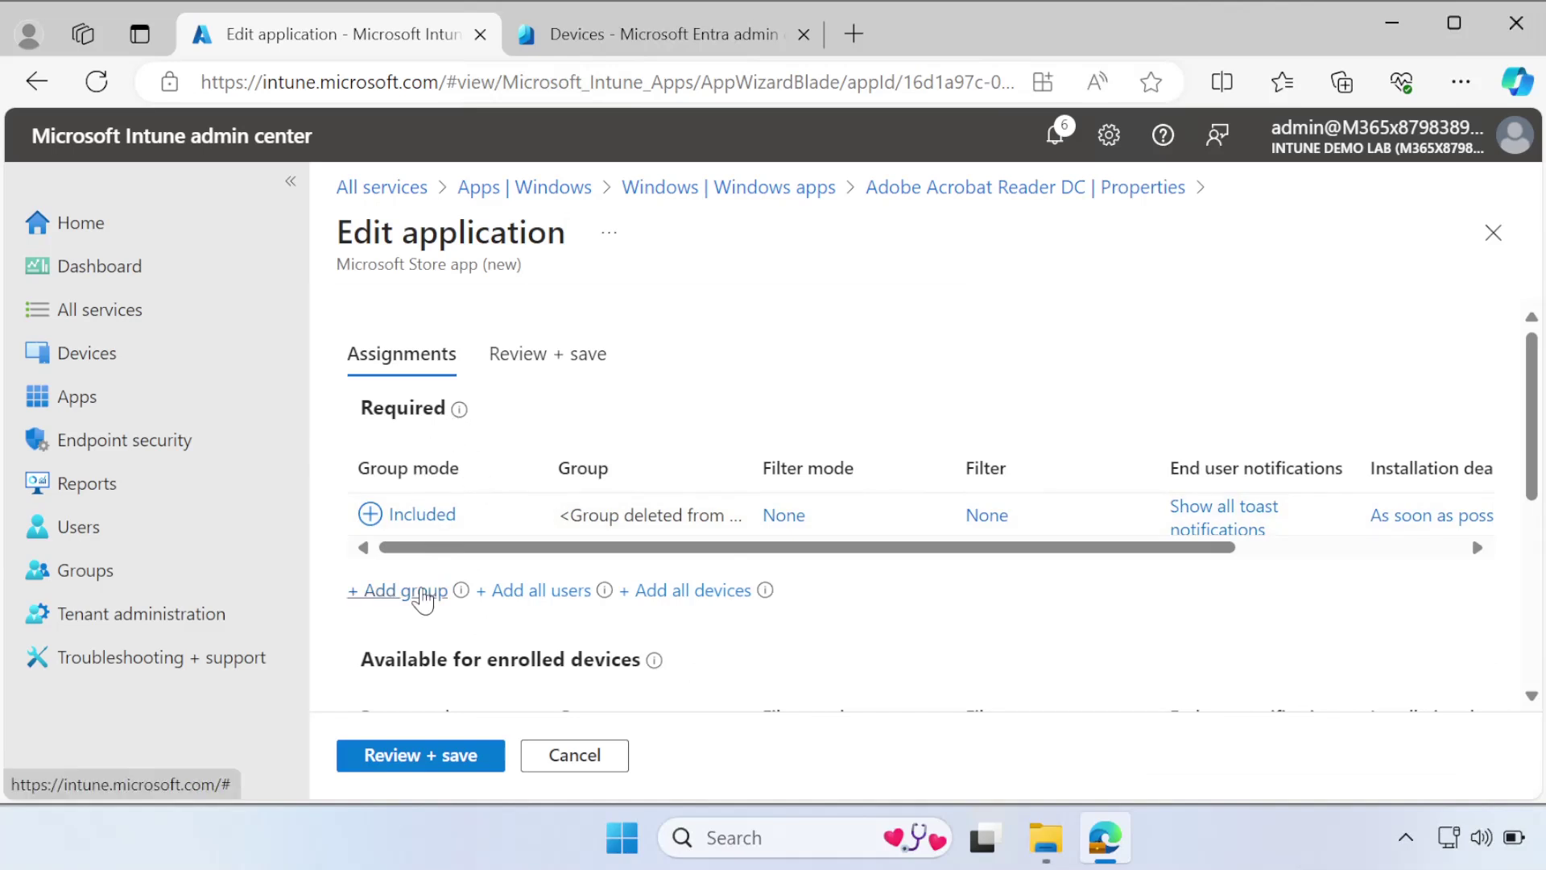
- Add "Windows Autopilot device preparation Group" to Adobe Acrobat Reader DC's required assignments and save the application
click(422, 598)
text(Windows Autopilot device preparation)
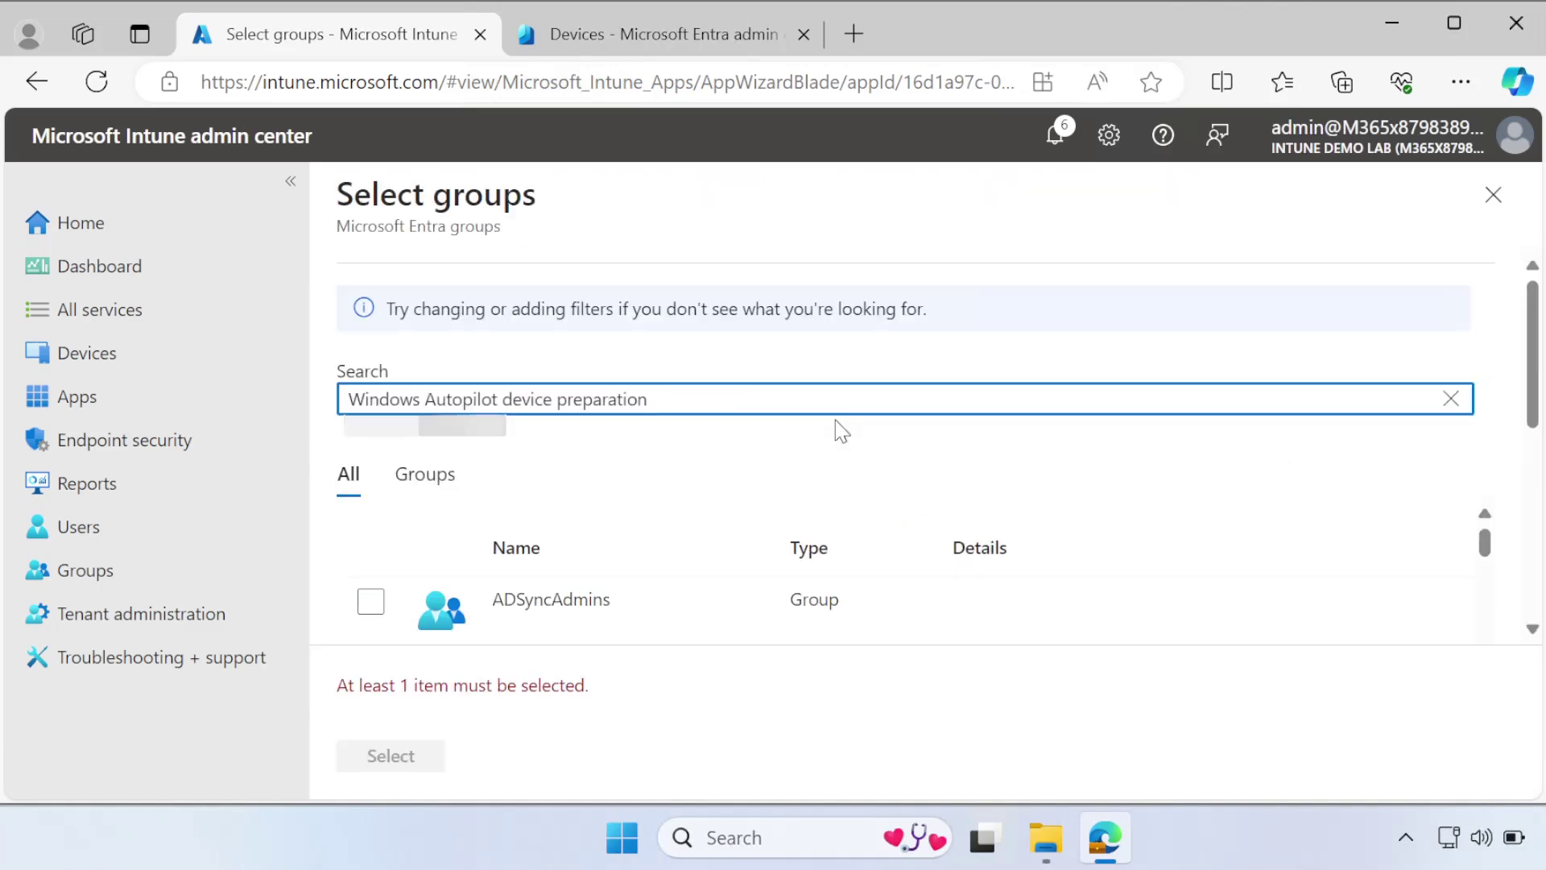
click(371, 604)
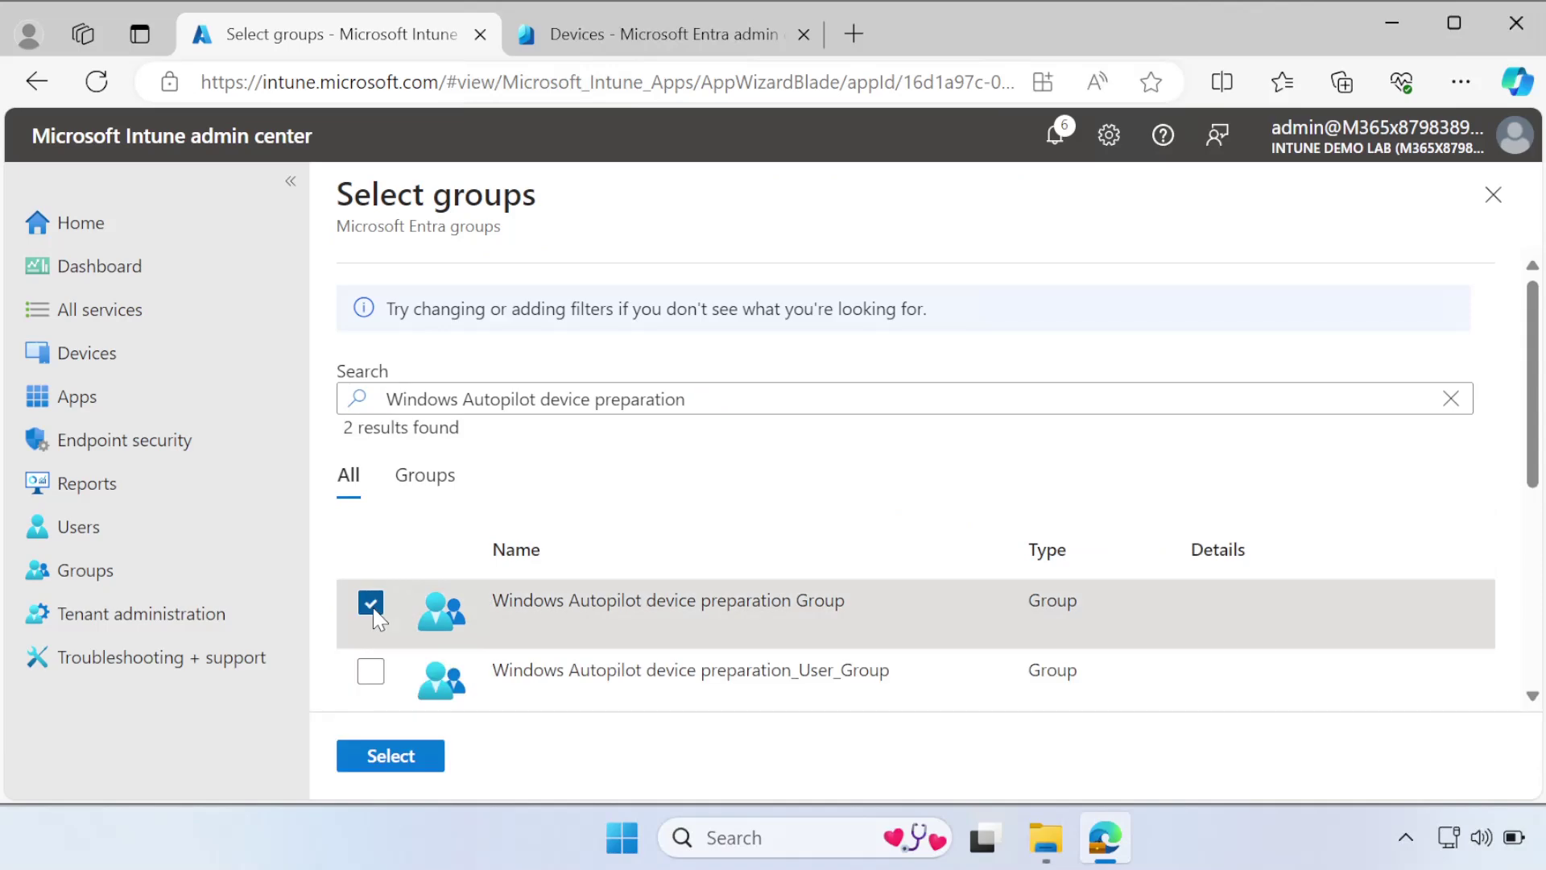
click(392, 756)
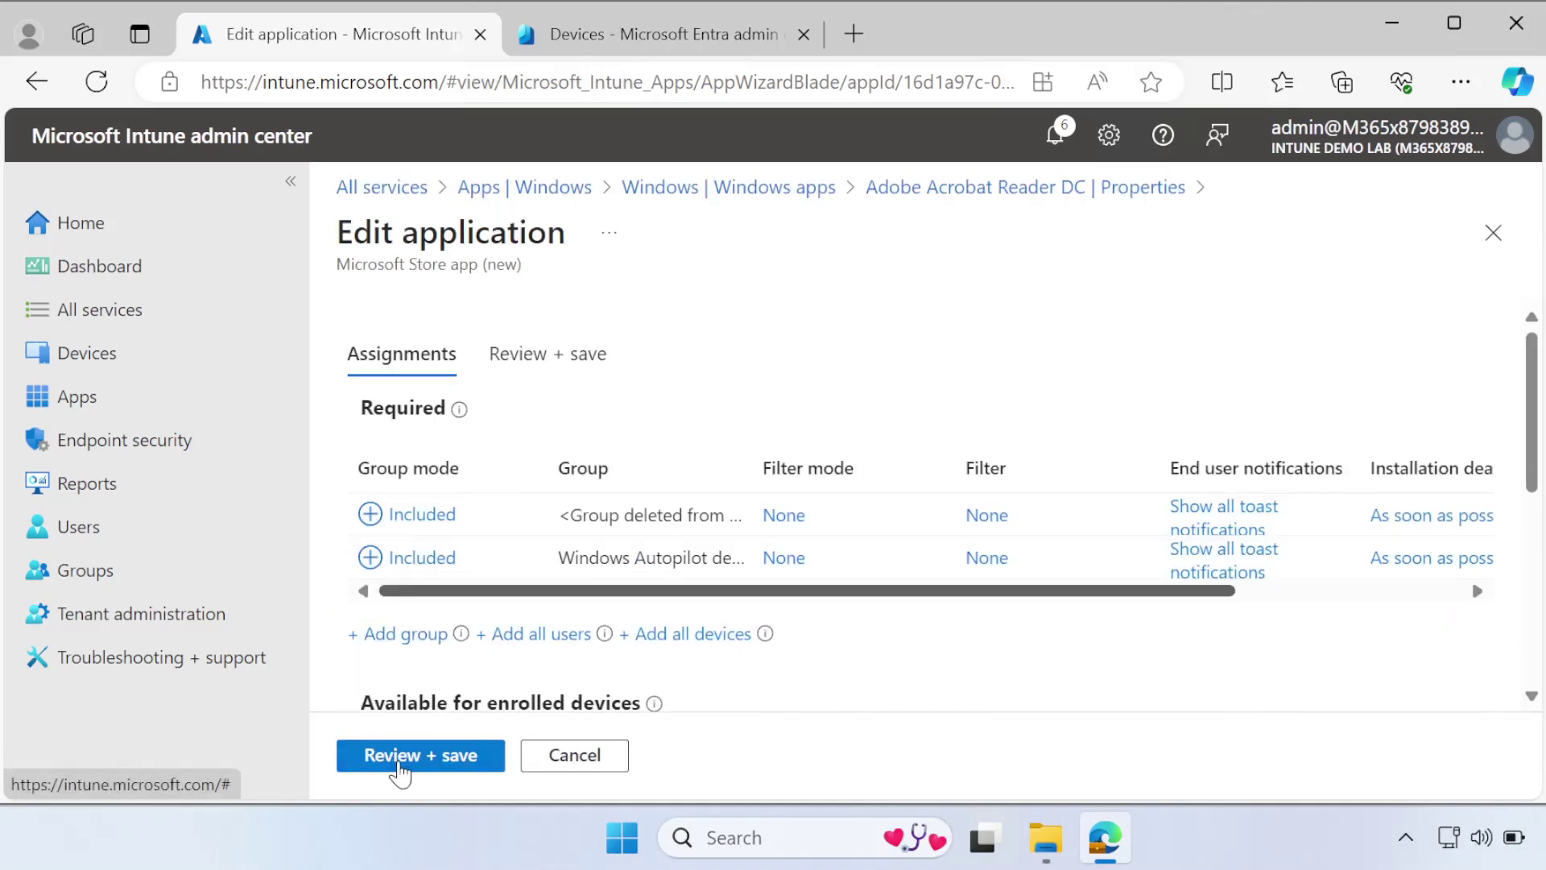
click(402, 761)
click(398, 761)
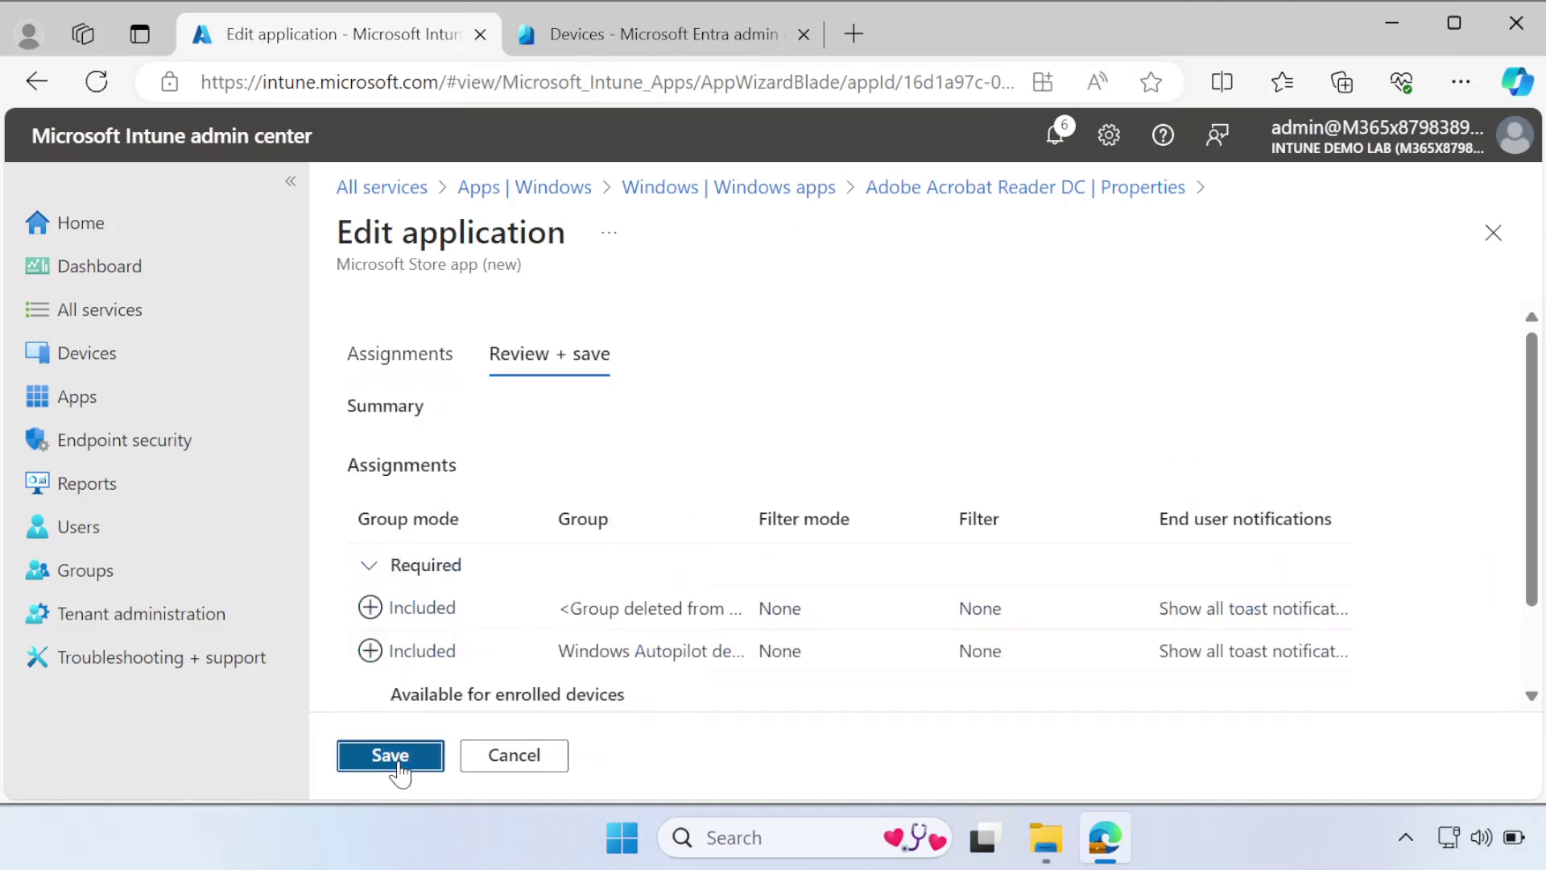
- Open the assignments of the Company Portal Windows app for editing
drag(1533, 515, 1532, 566)
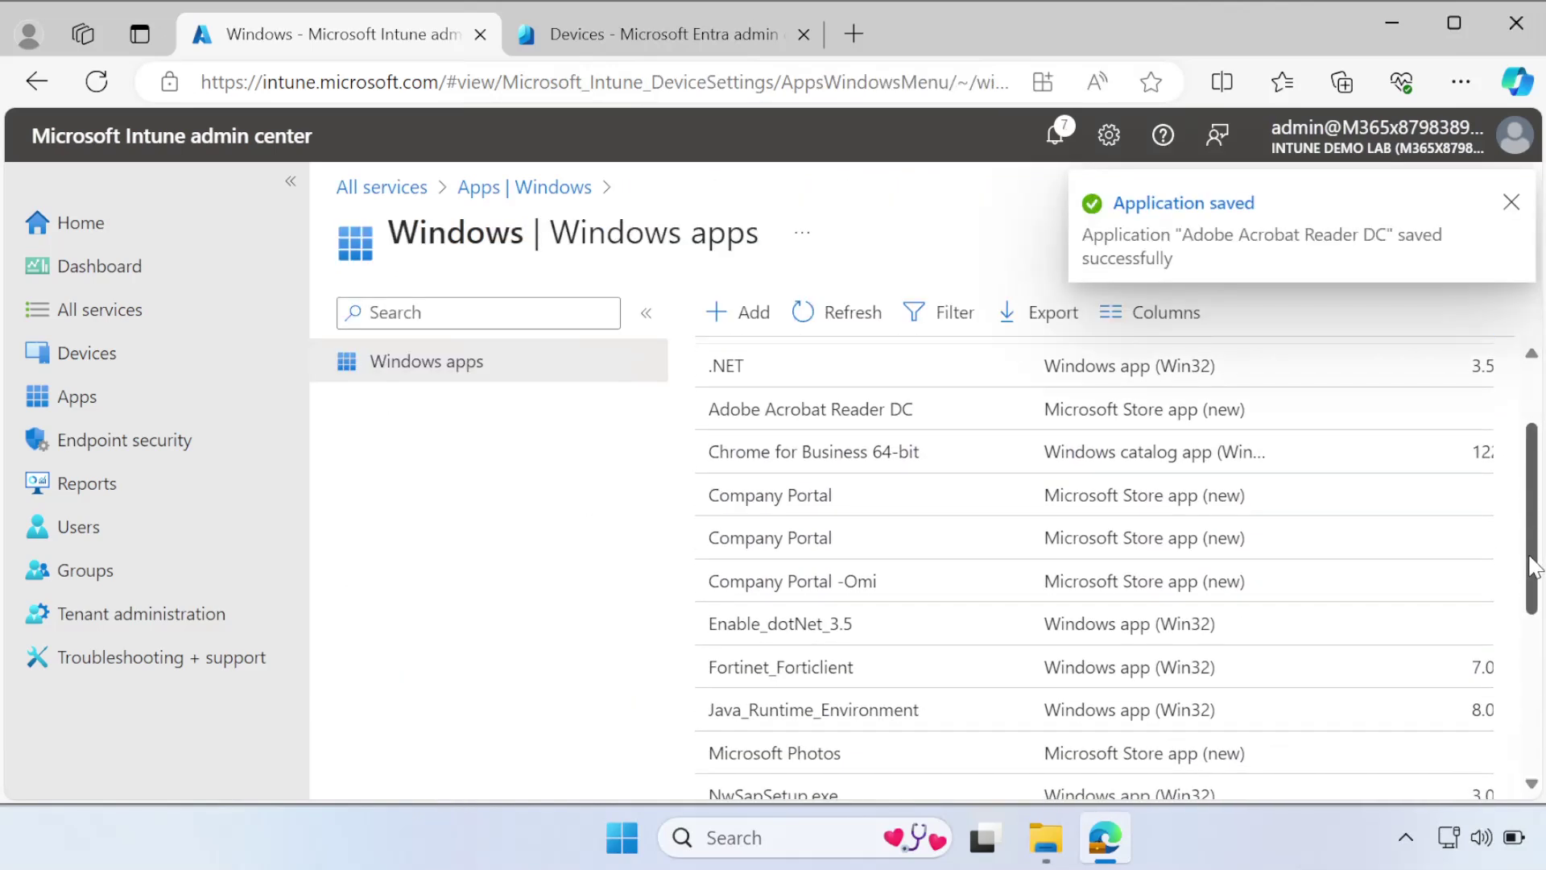
click(790, 549)
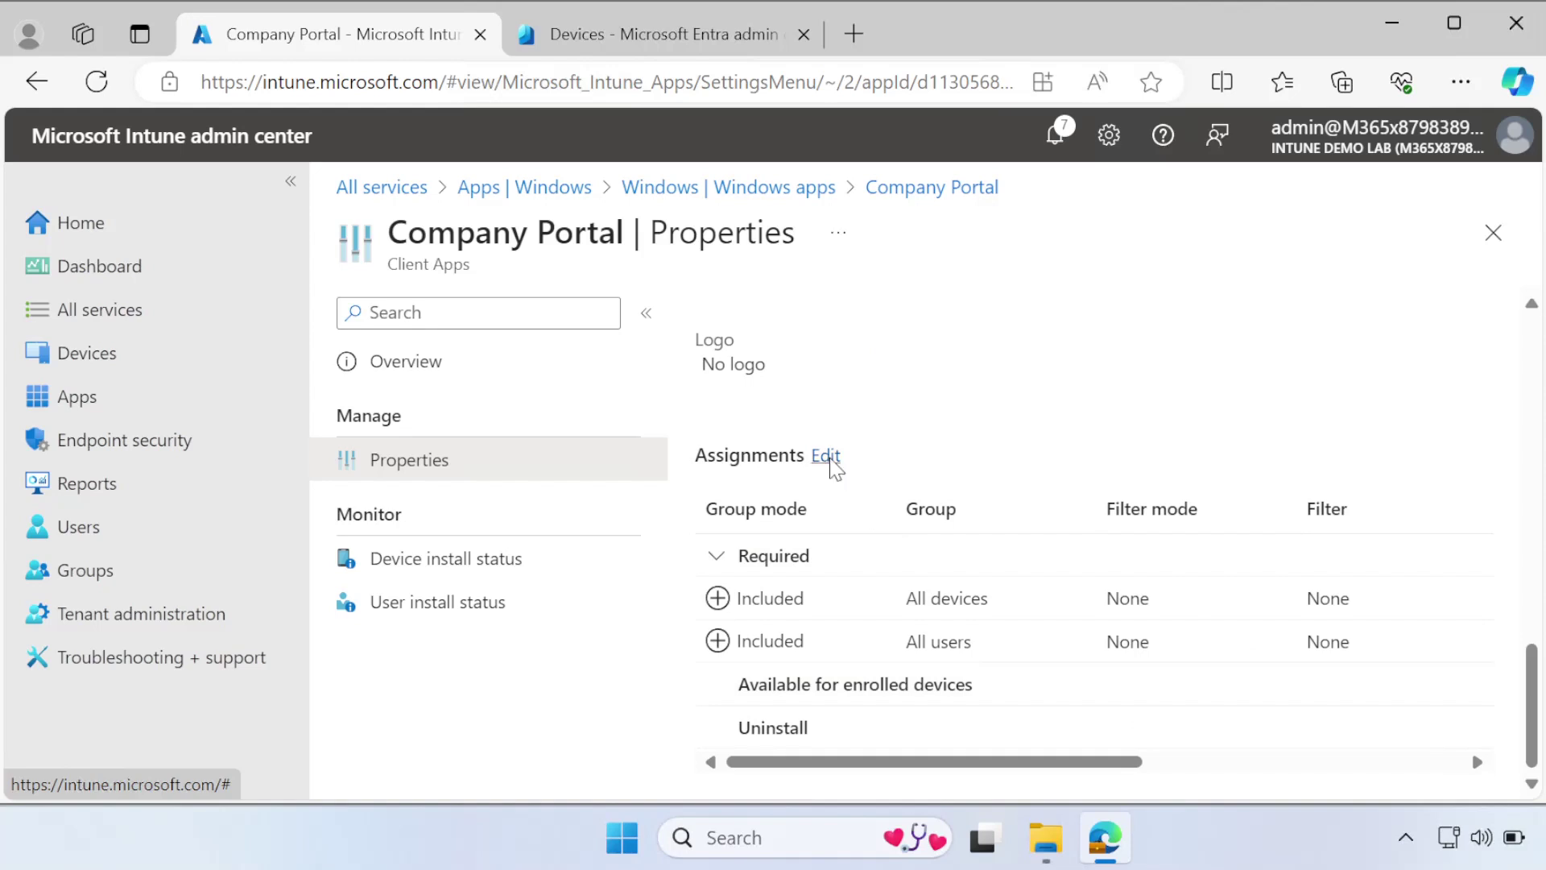
click(826, 456)
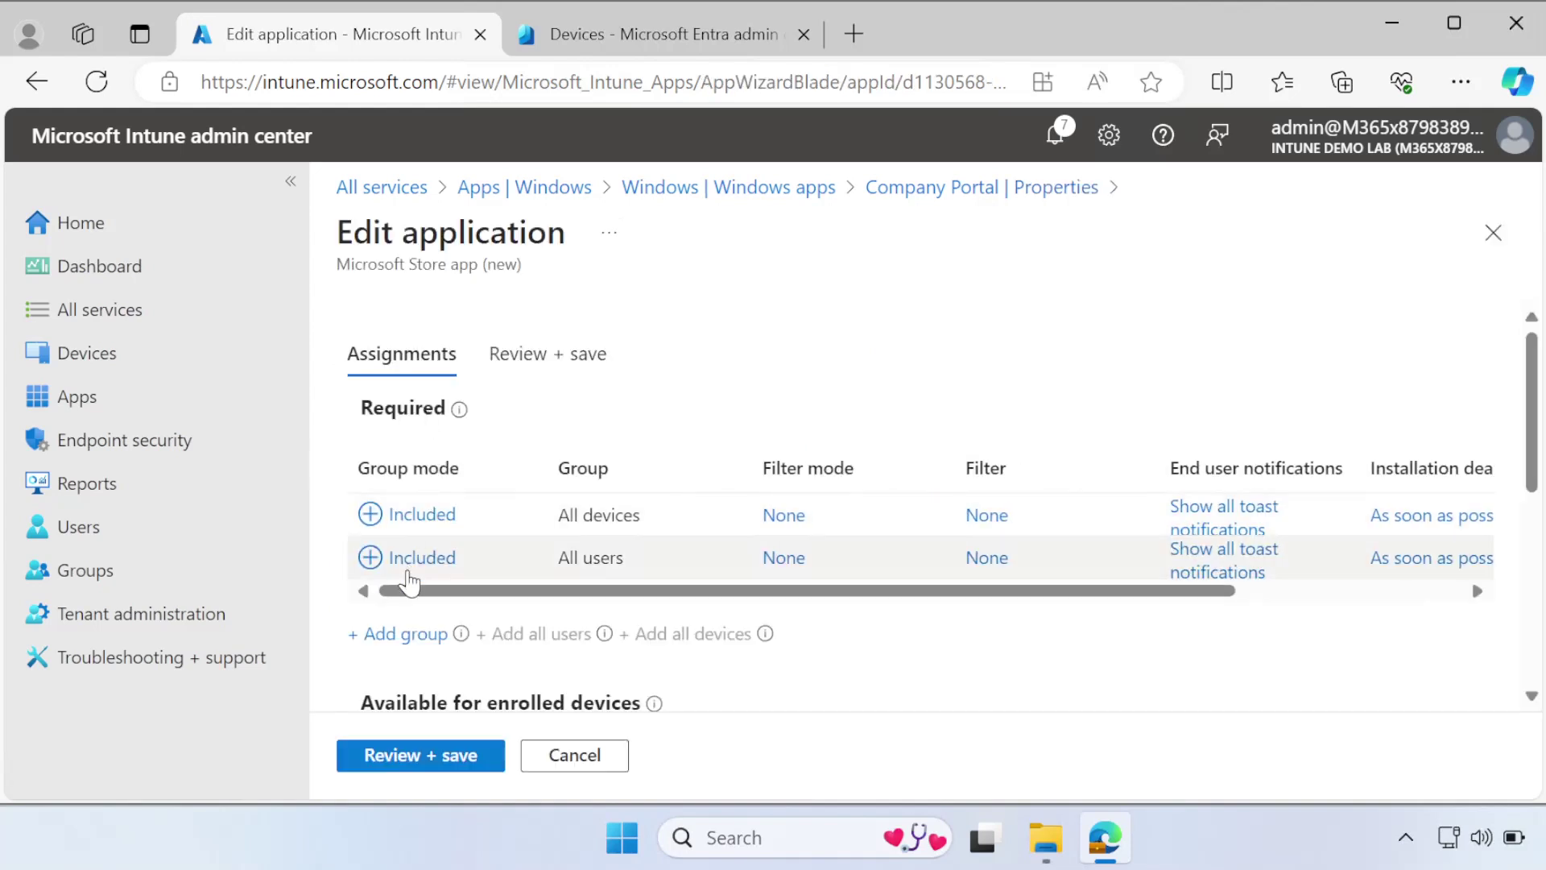
- Add "Windows Autopilot device preparation Group" to Company Portal's required assignments, searching for "Windows Autopilot device preparation", and save the application
click(408, 641)
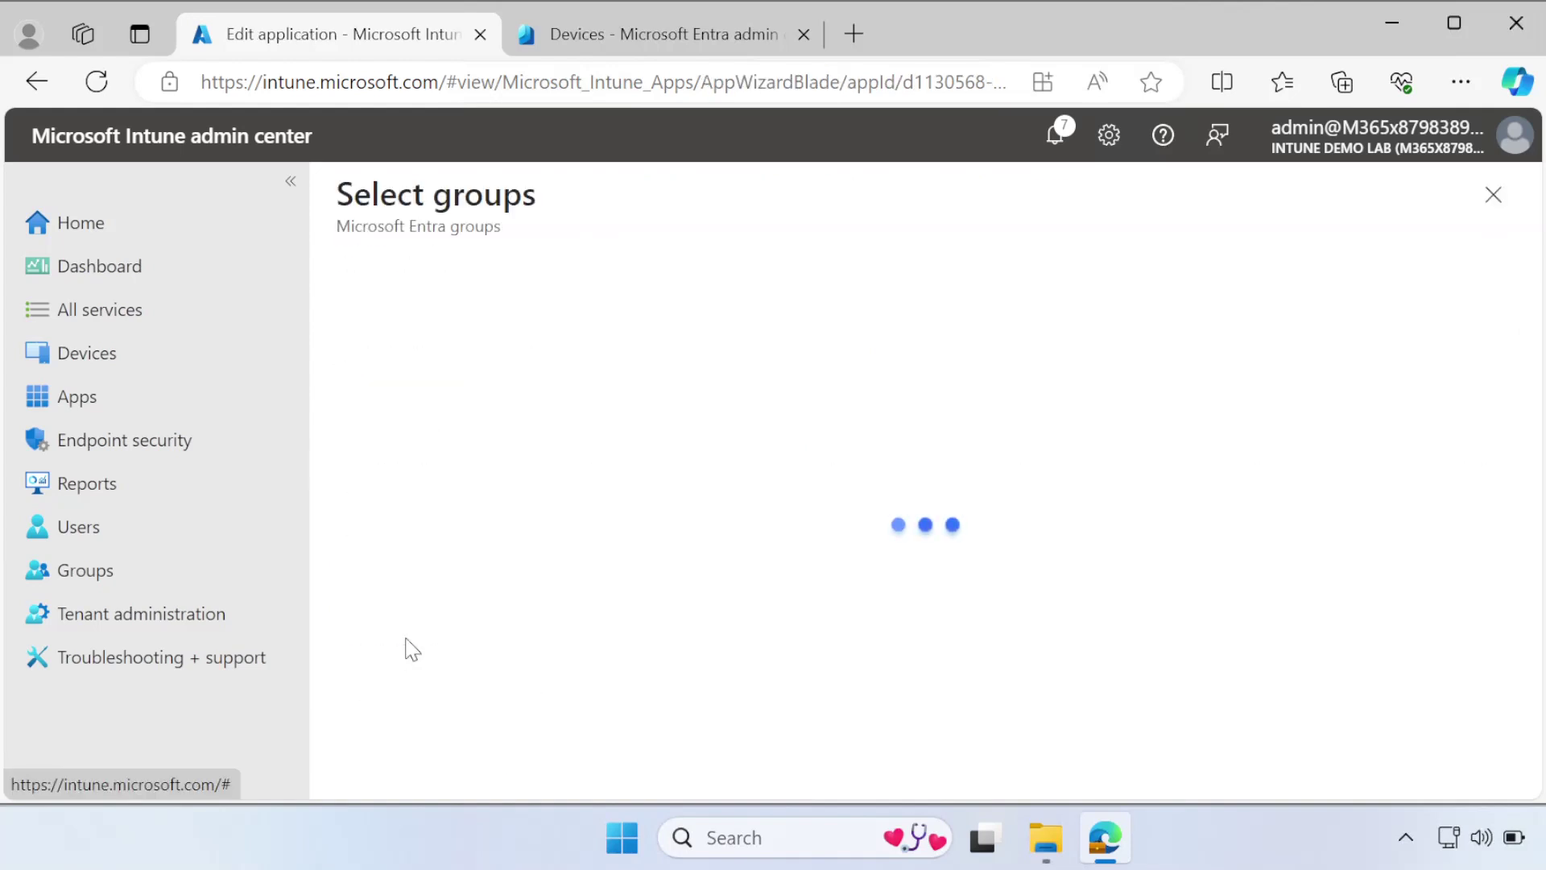
click(427, 477)
click(524, 402)
text(Windows Autopilot device preparation User Group)
drag(649, 399, 866, 424)
key(BackSpace)
click(371, 603)
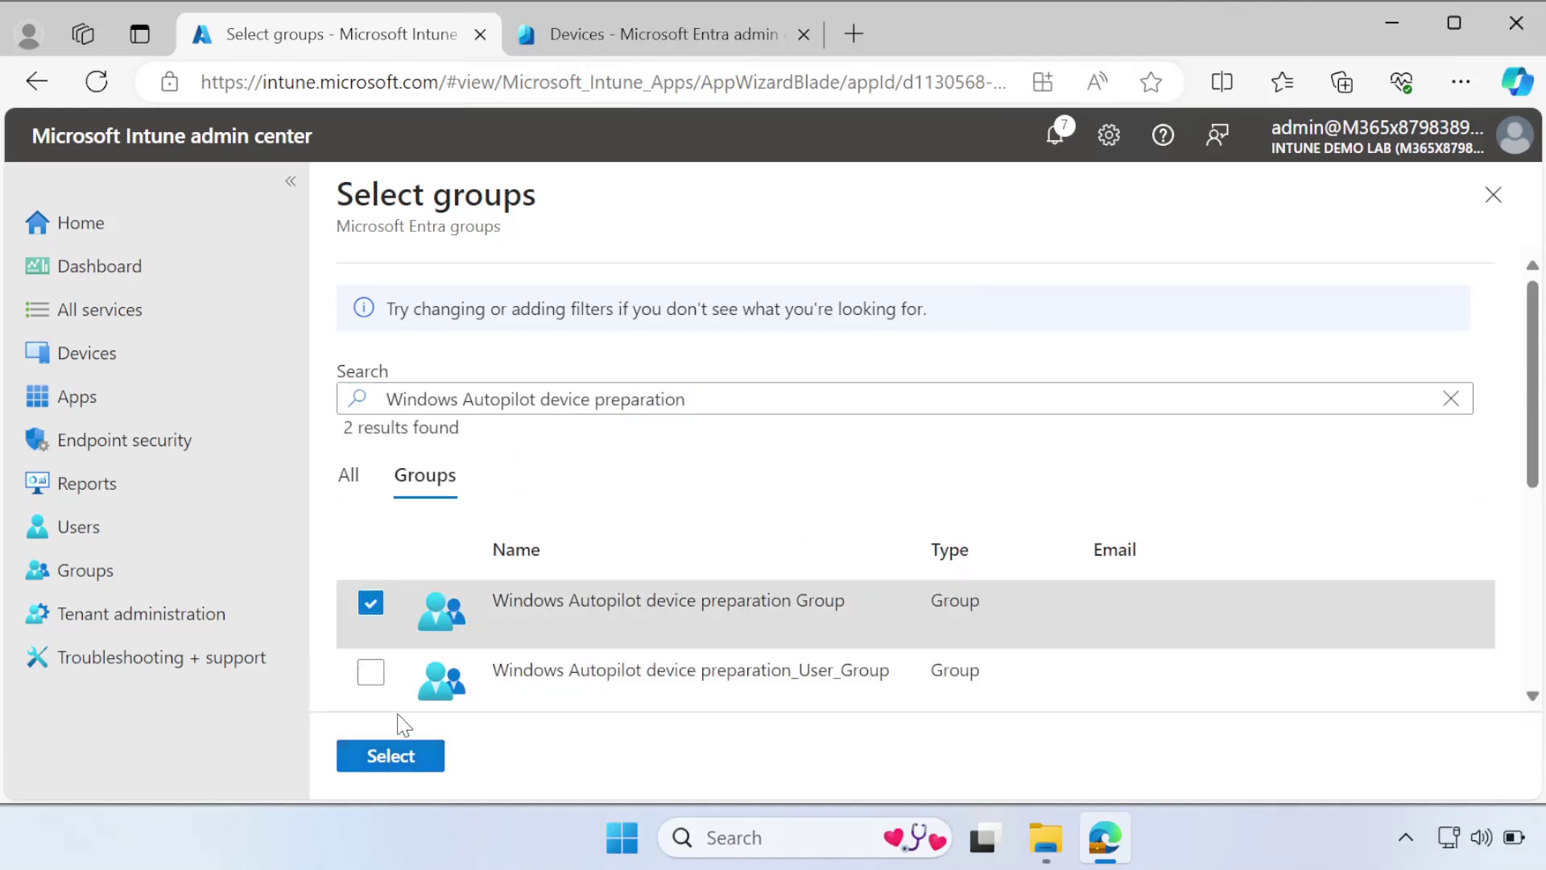
click(378, 761)
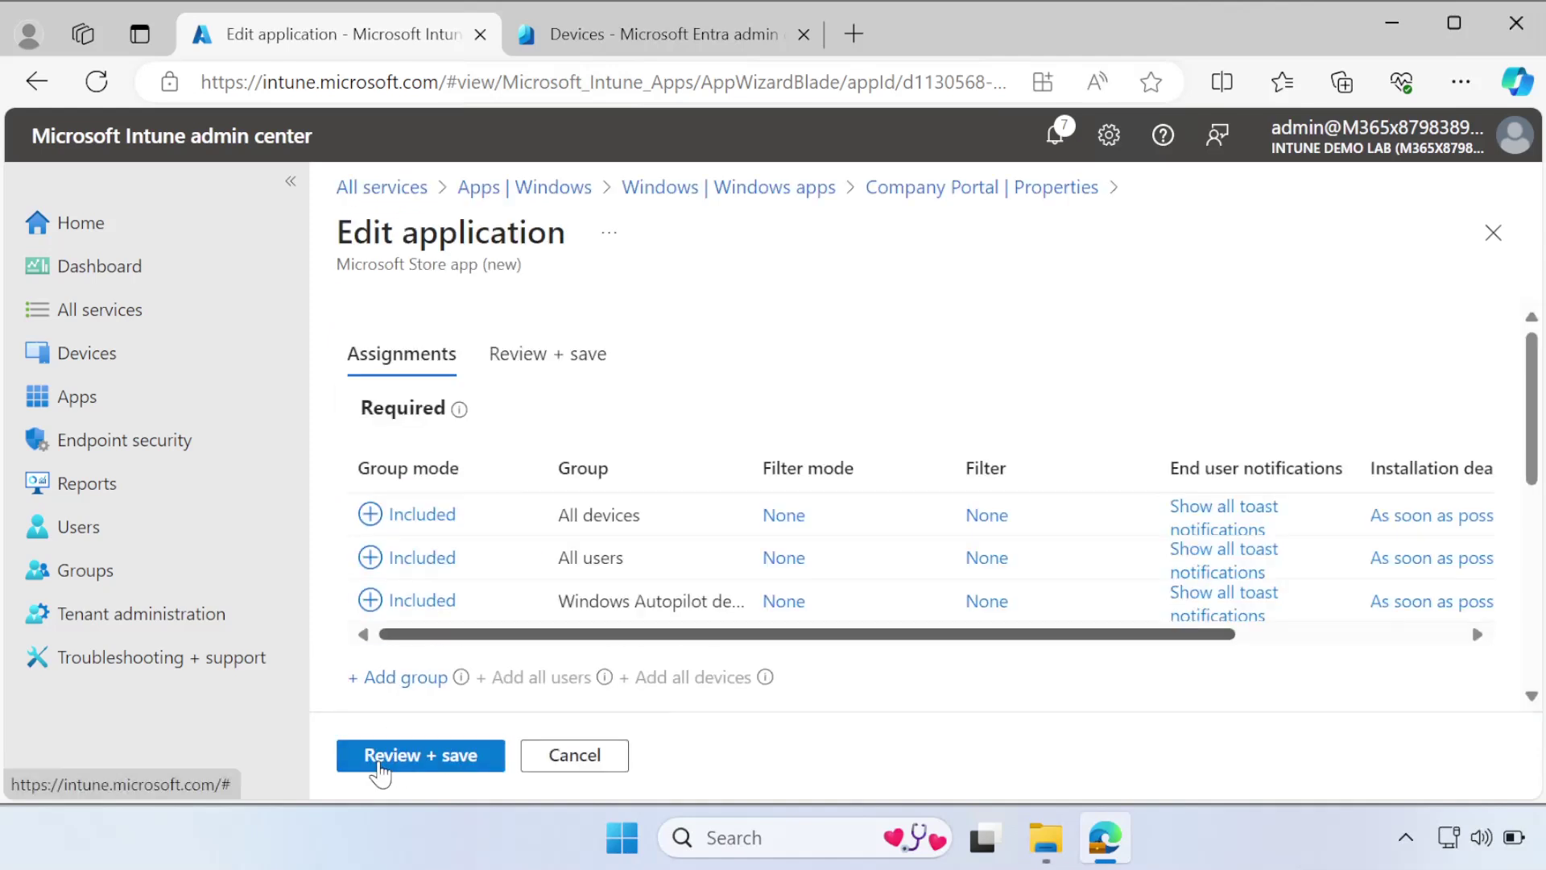
click(424, 759)
click(426, 763)
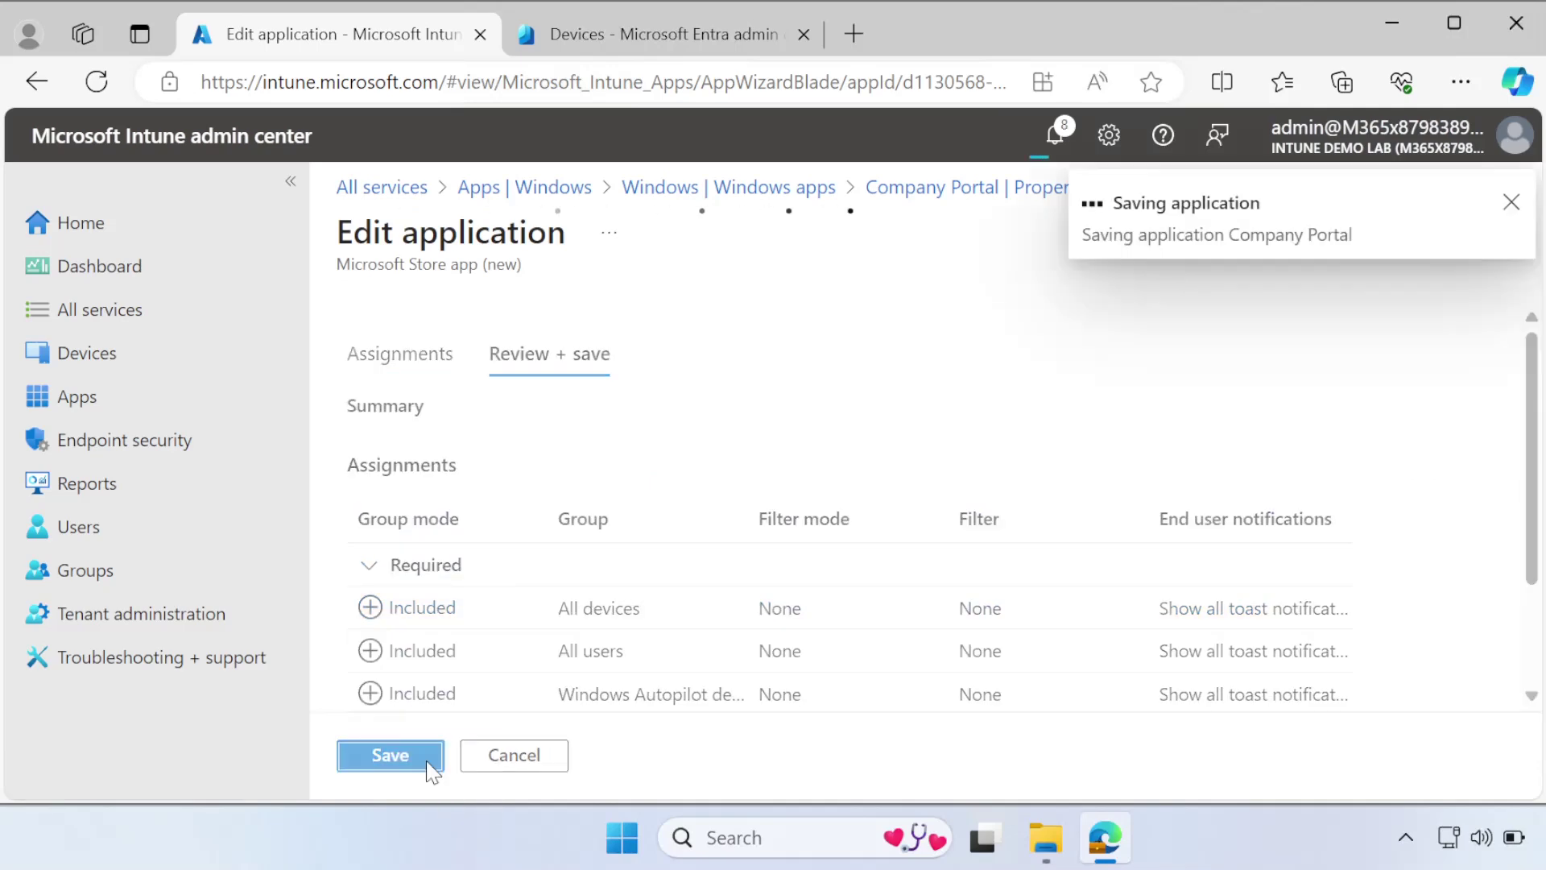
- Open the assignments of the VLC Windows app for editing
scroll(1527, 415, down, 6)
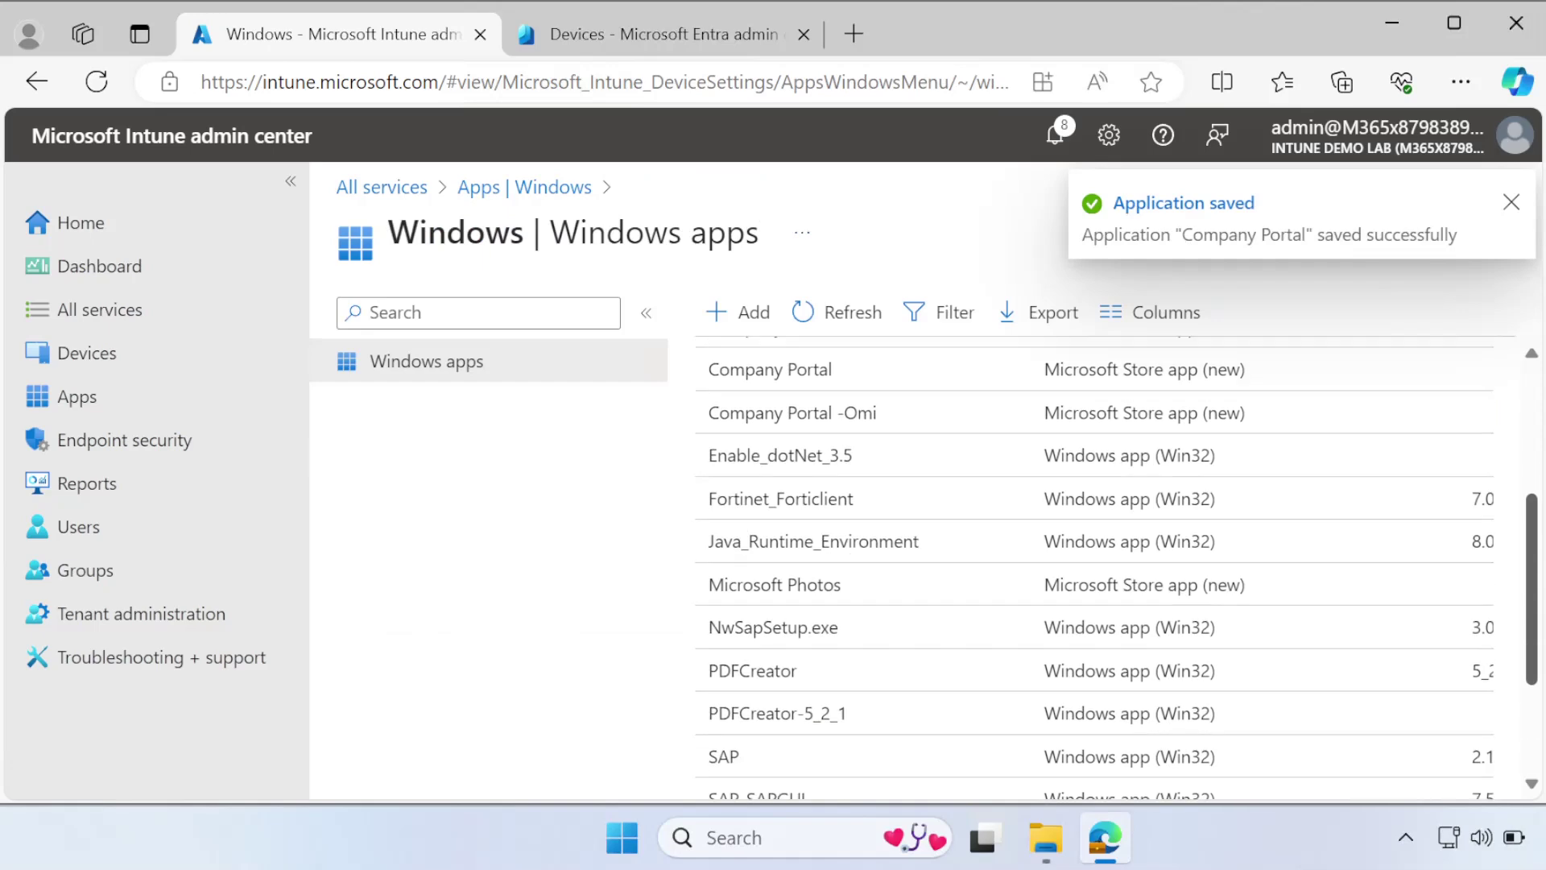
click(729, 733)
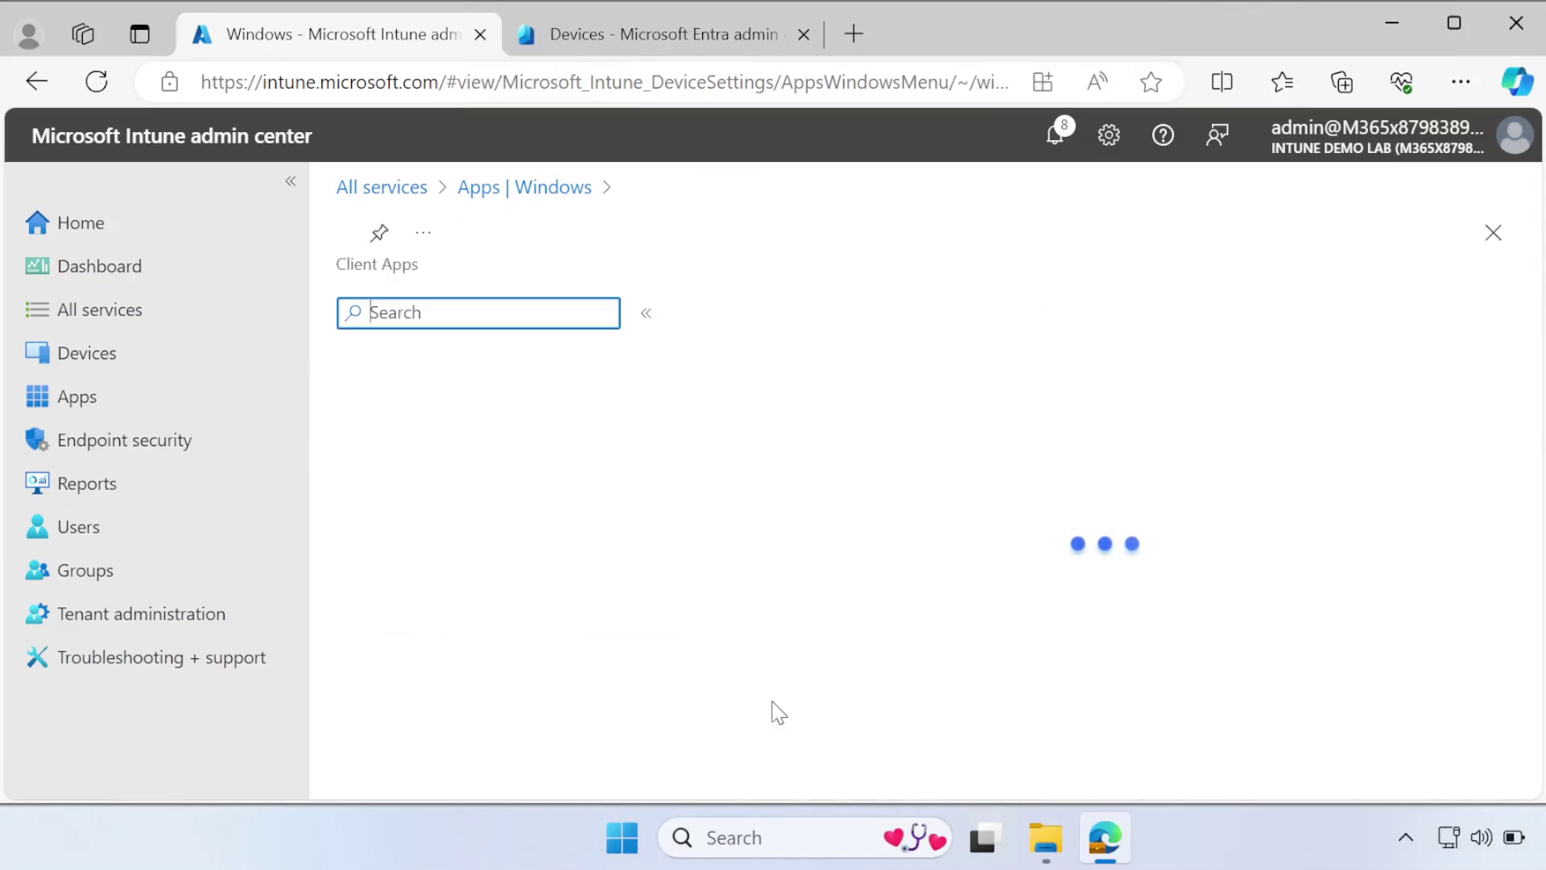
click(448, 463)
scroll(1491, 373, down, 10)
click(829, 500)
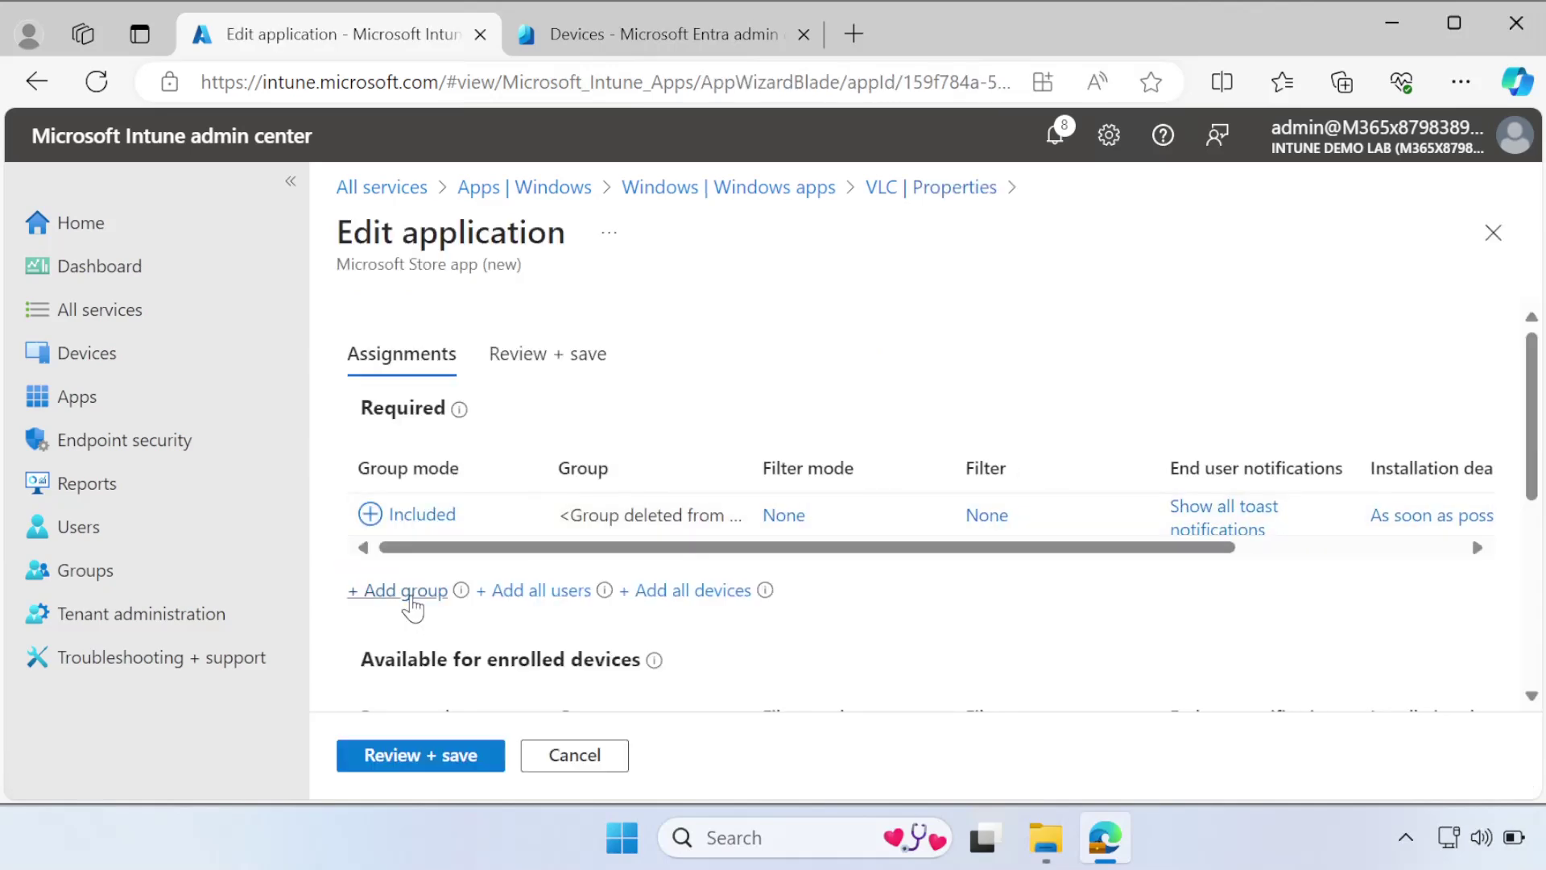
- Add "Windows Autopilot device preparation Group" to VLC's required assignments, searching for "Windows Autopilot device preparation", and save the application
click(408, 592)
click(544, 399)
text(Windows Autopilot device preparation_User_Group)
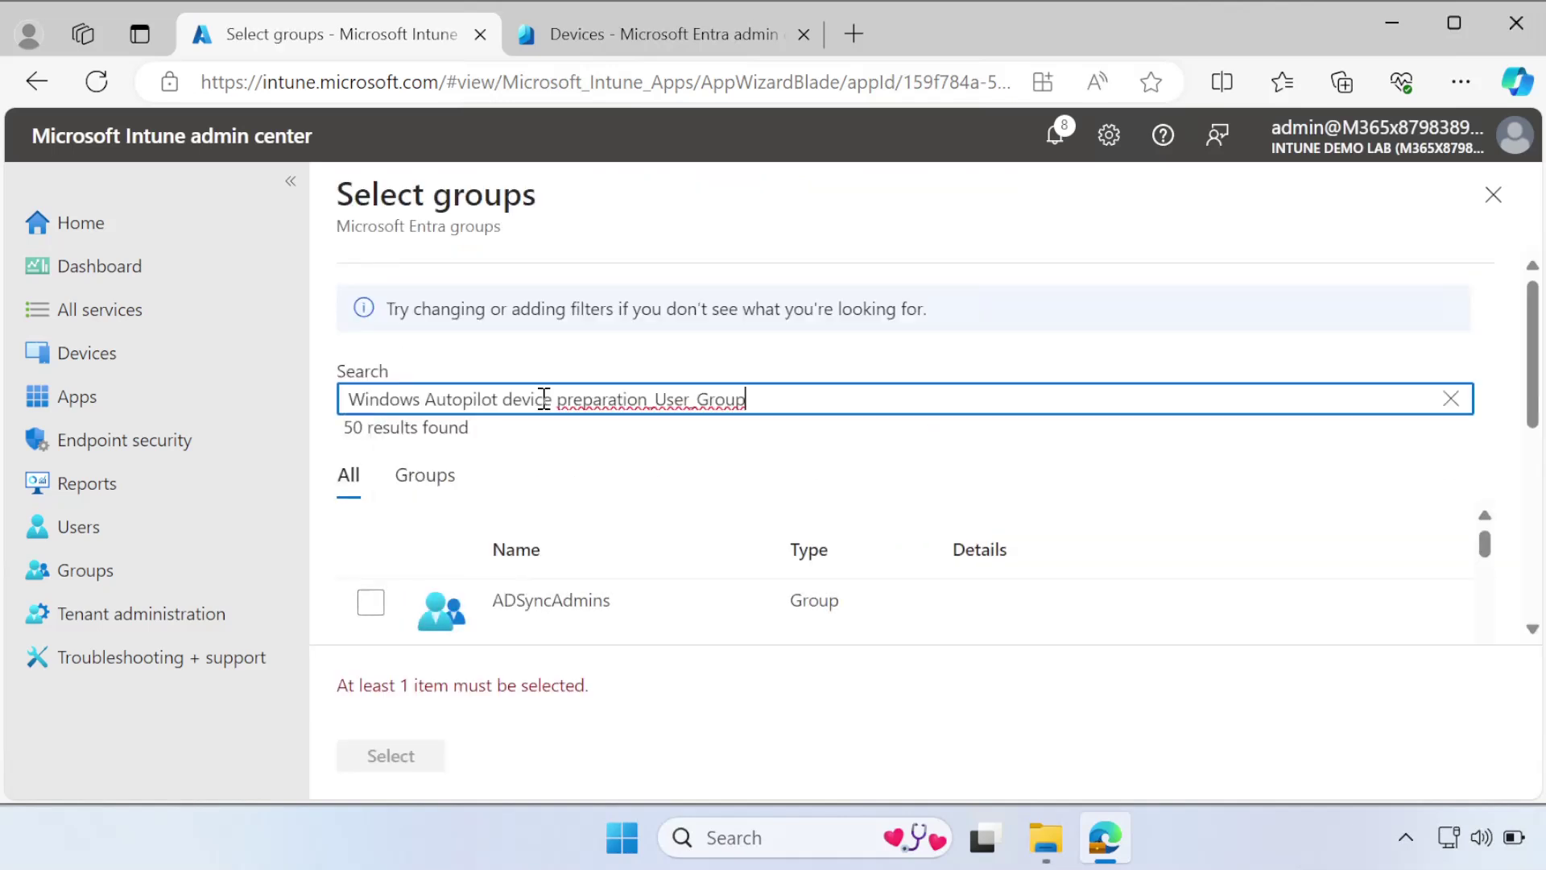
key(BackSpace)
key(BackSpace)
key(BackSpace)
key(BackSpace)
key(BackSpace)
key(BackSpace)
key(BackSpace)
key(BackSpace)
key(BackSpace)
key(BackSpace)
key(BackSpace)
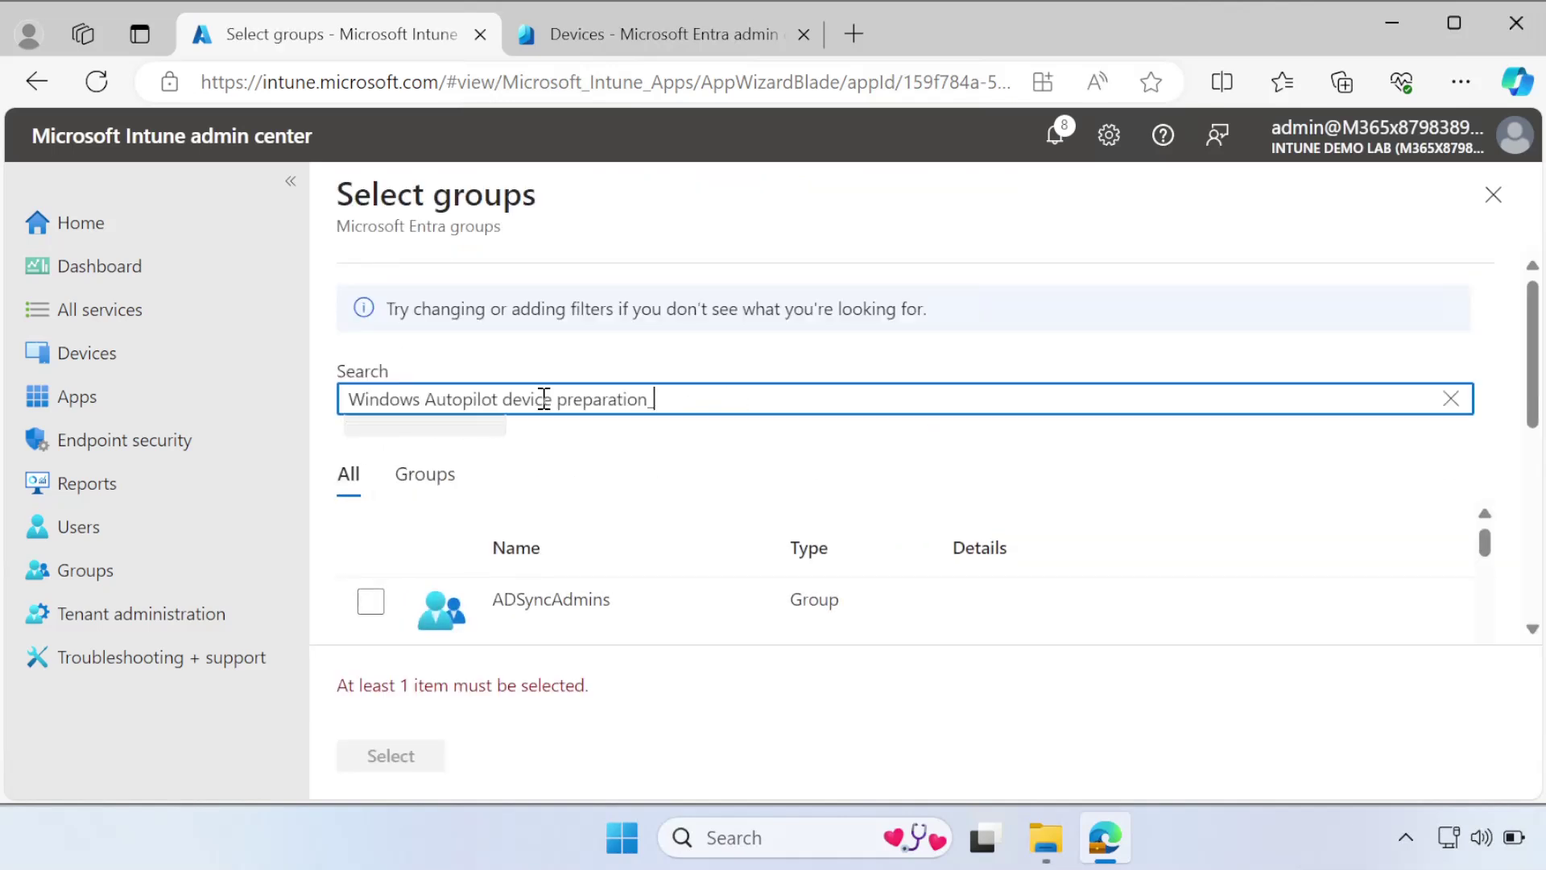
click(371, 602)
click(378, 761)
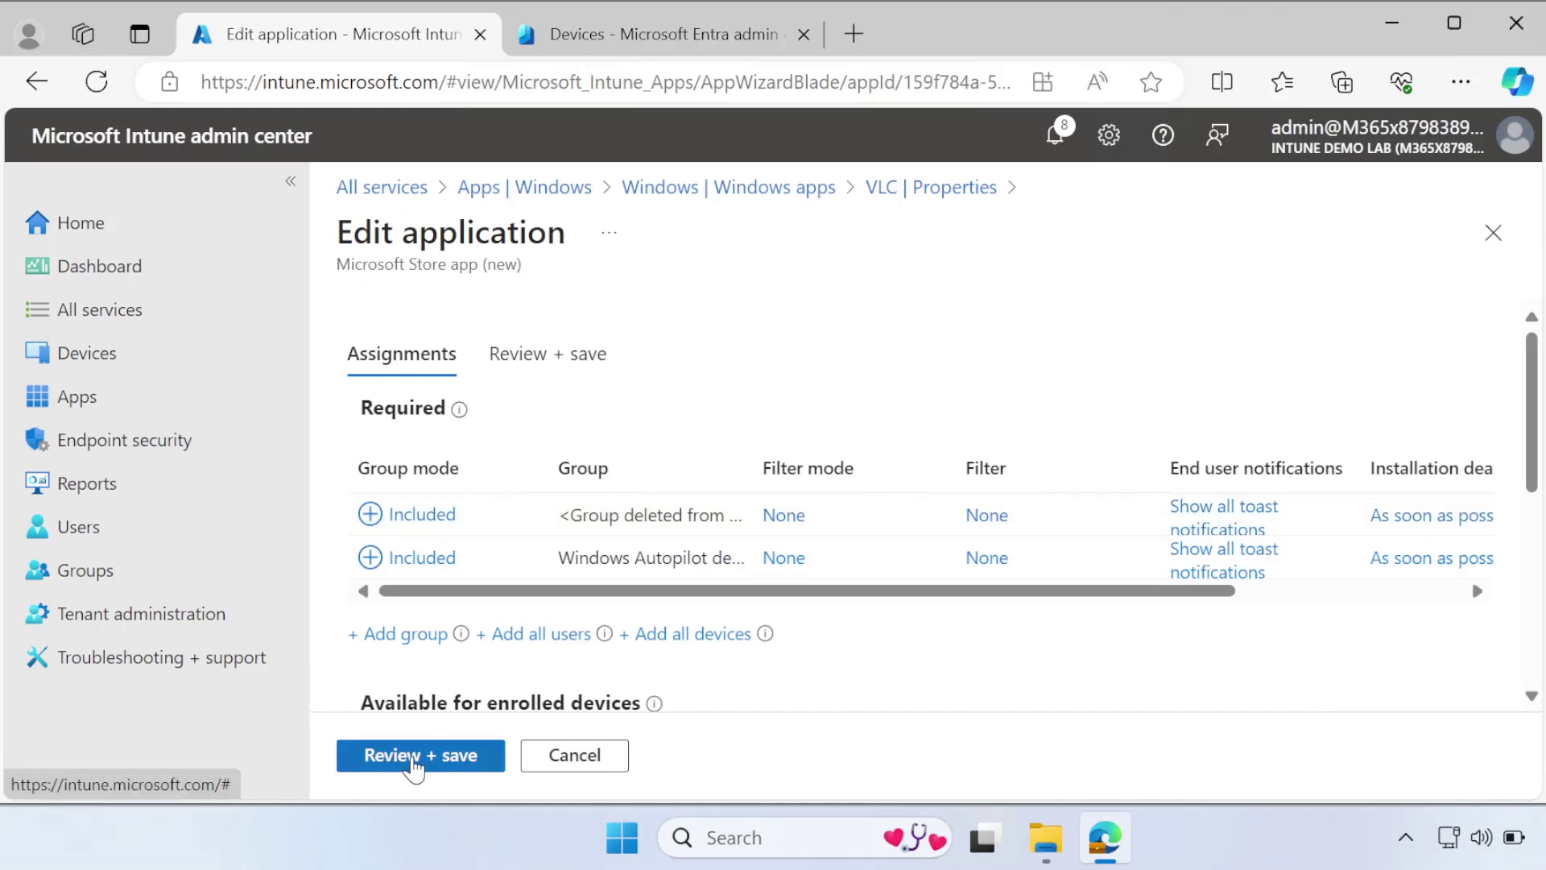
click(414, 757)
click(415, 757)
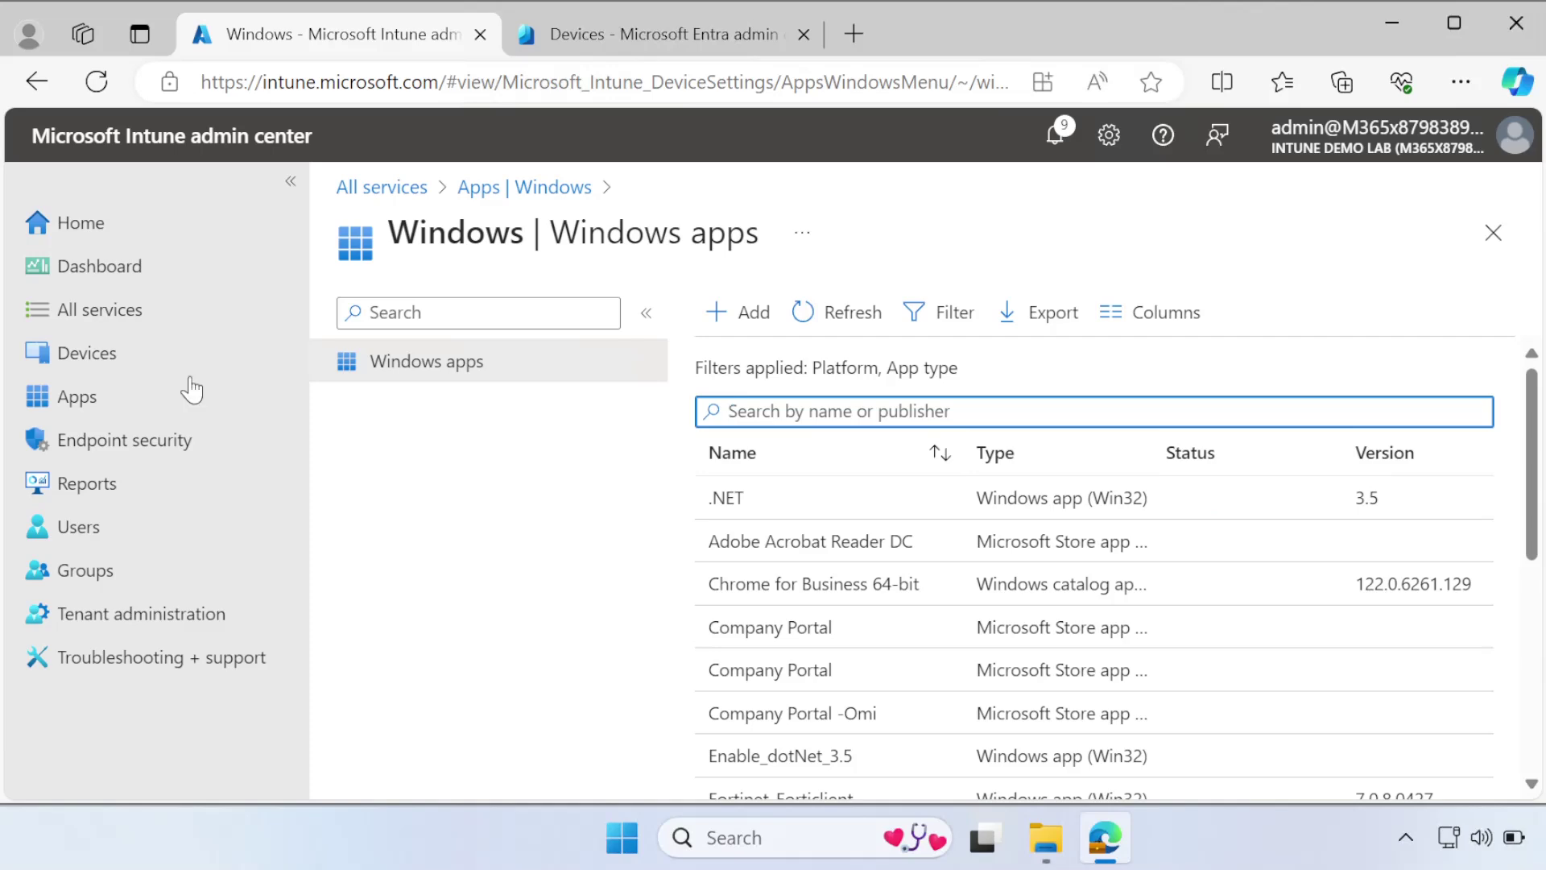
- Open the "Create folder in c drive" script from the platform scripts under Devices
click(98, 363)
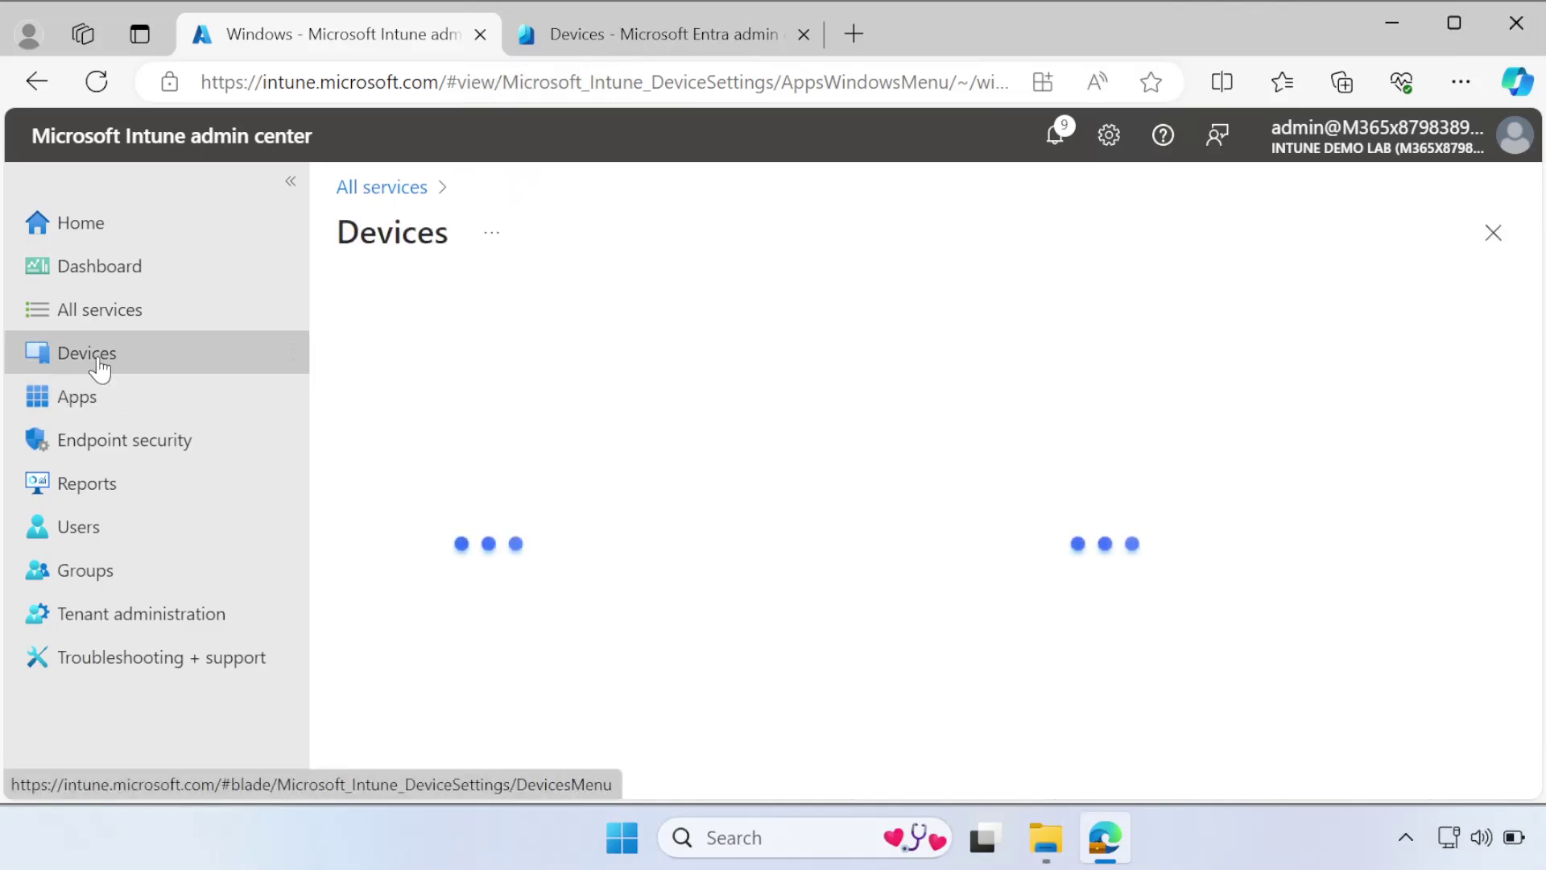
drag(660, 413, 659, 596)
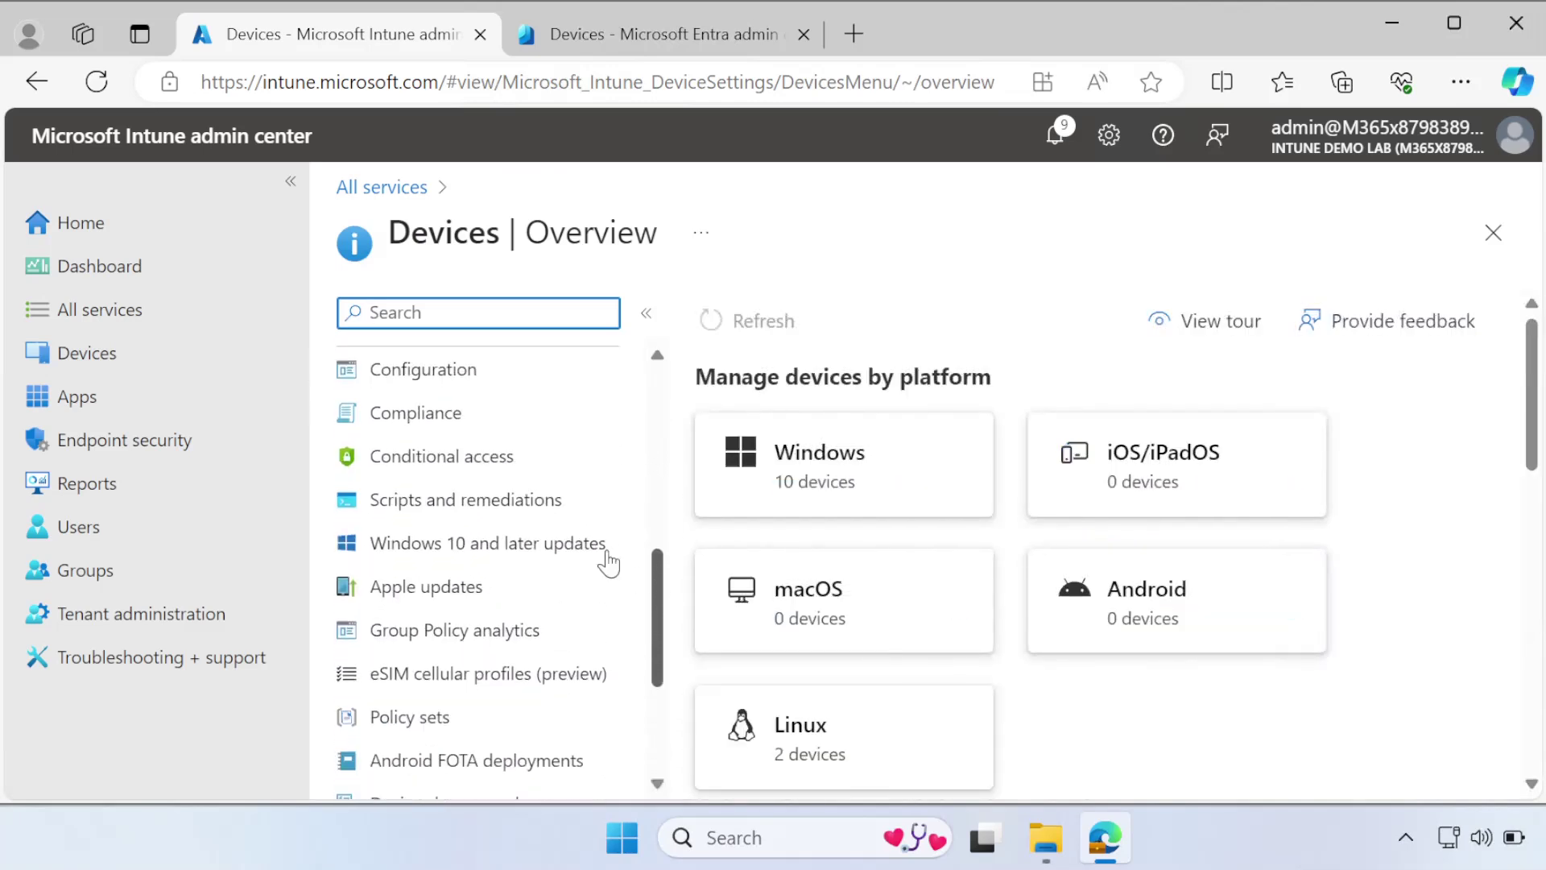
click(483, 500)
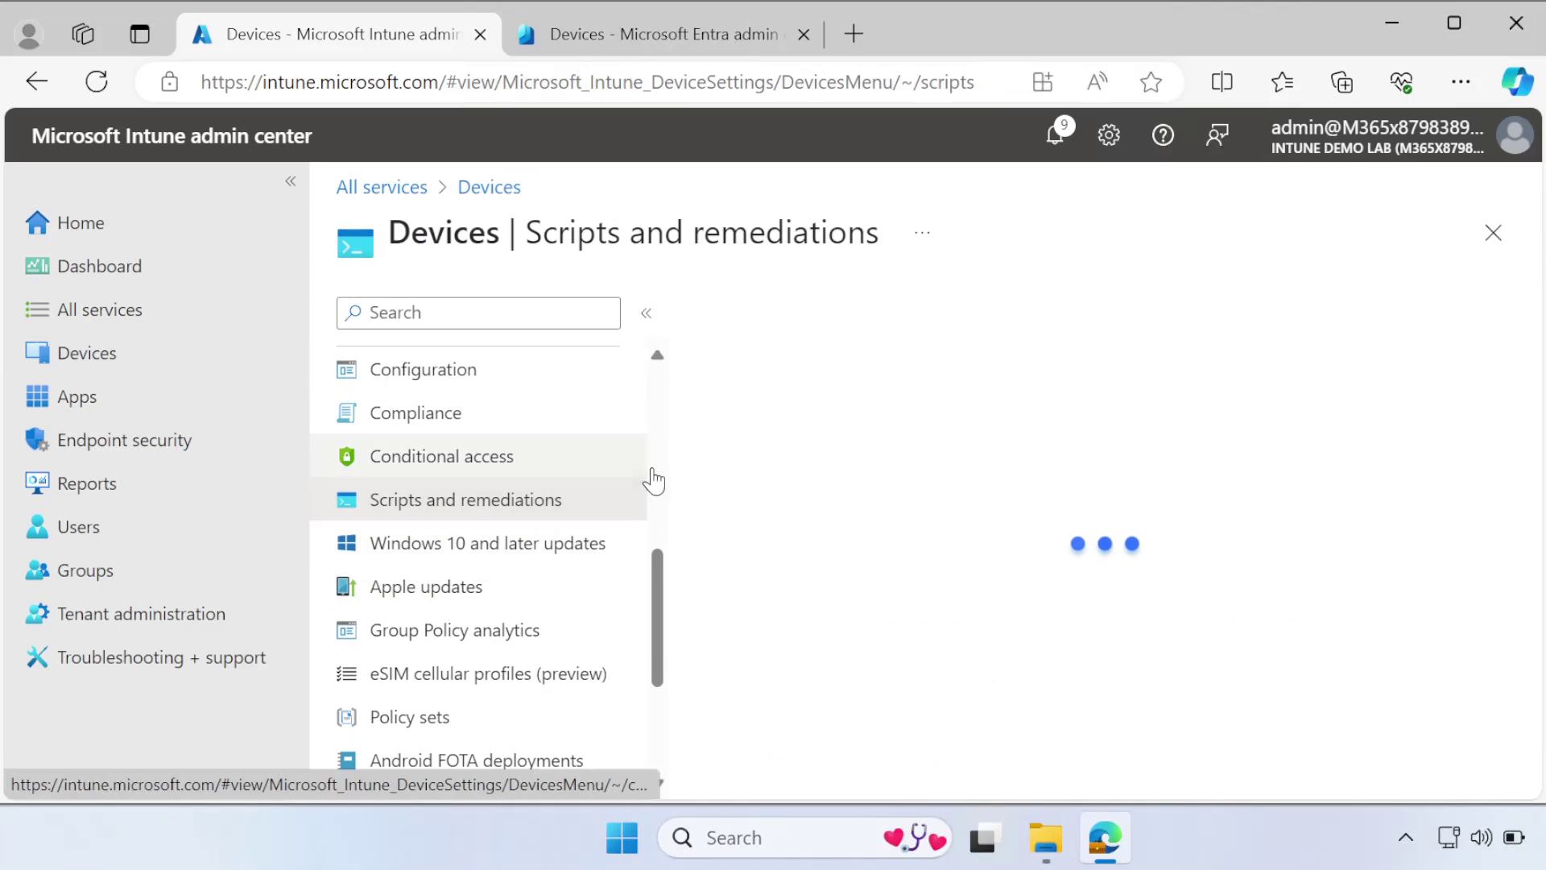
click(937, 338)
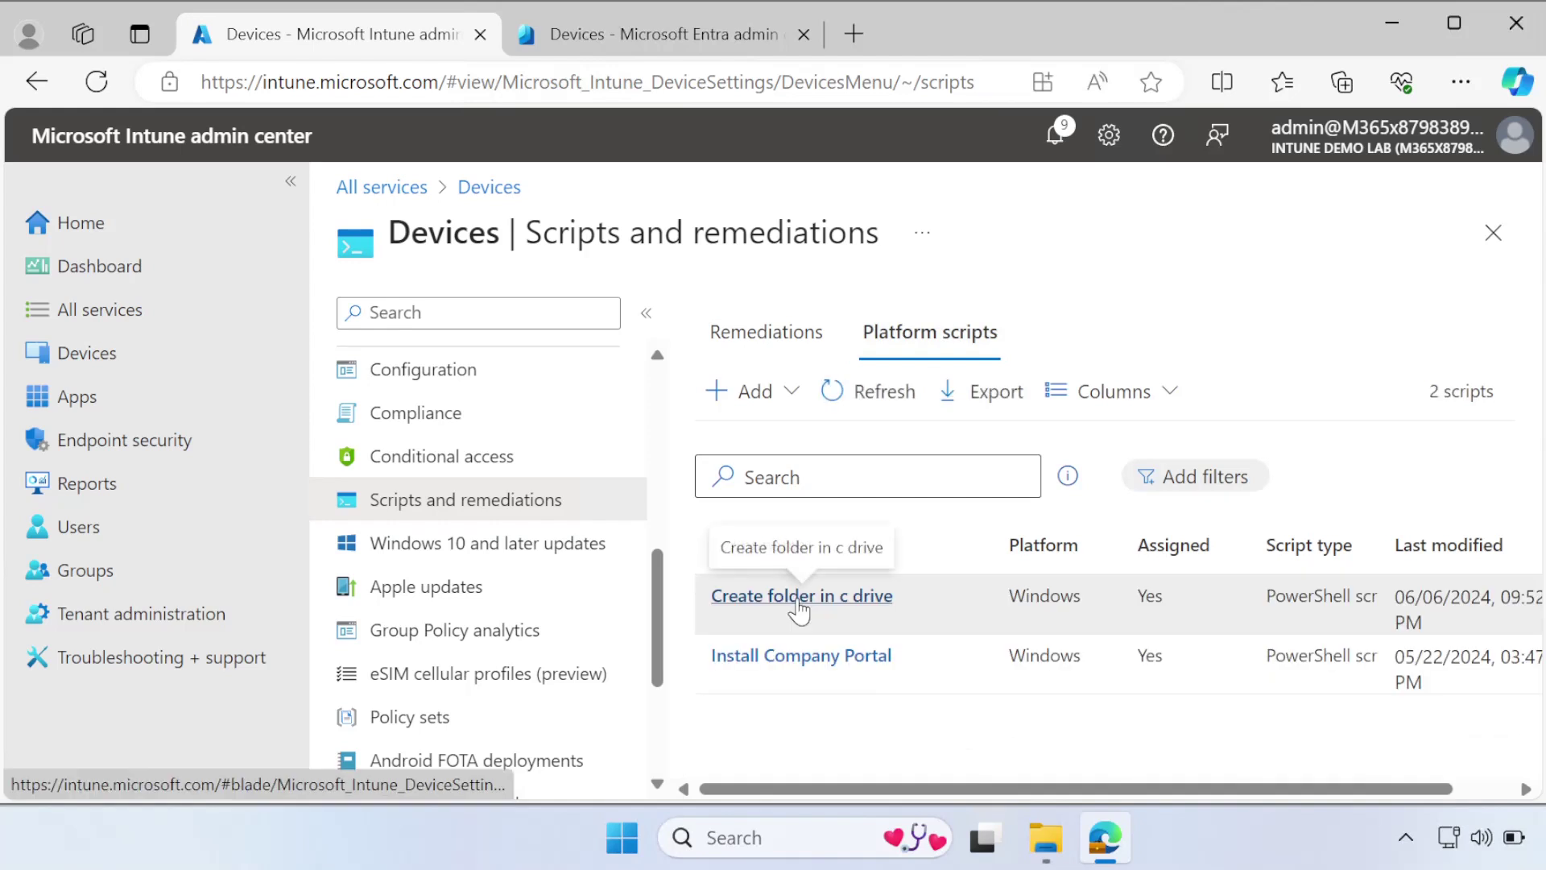
click(851, 603)
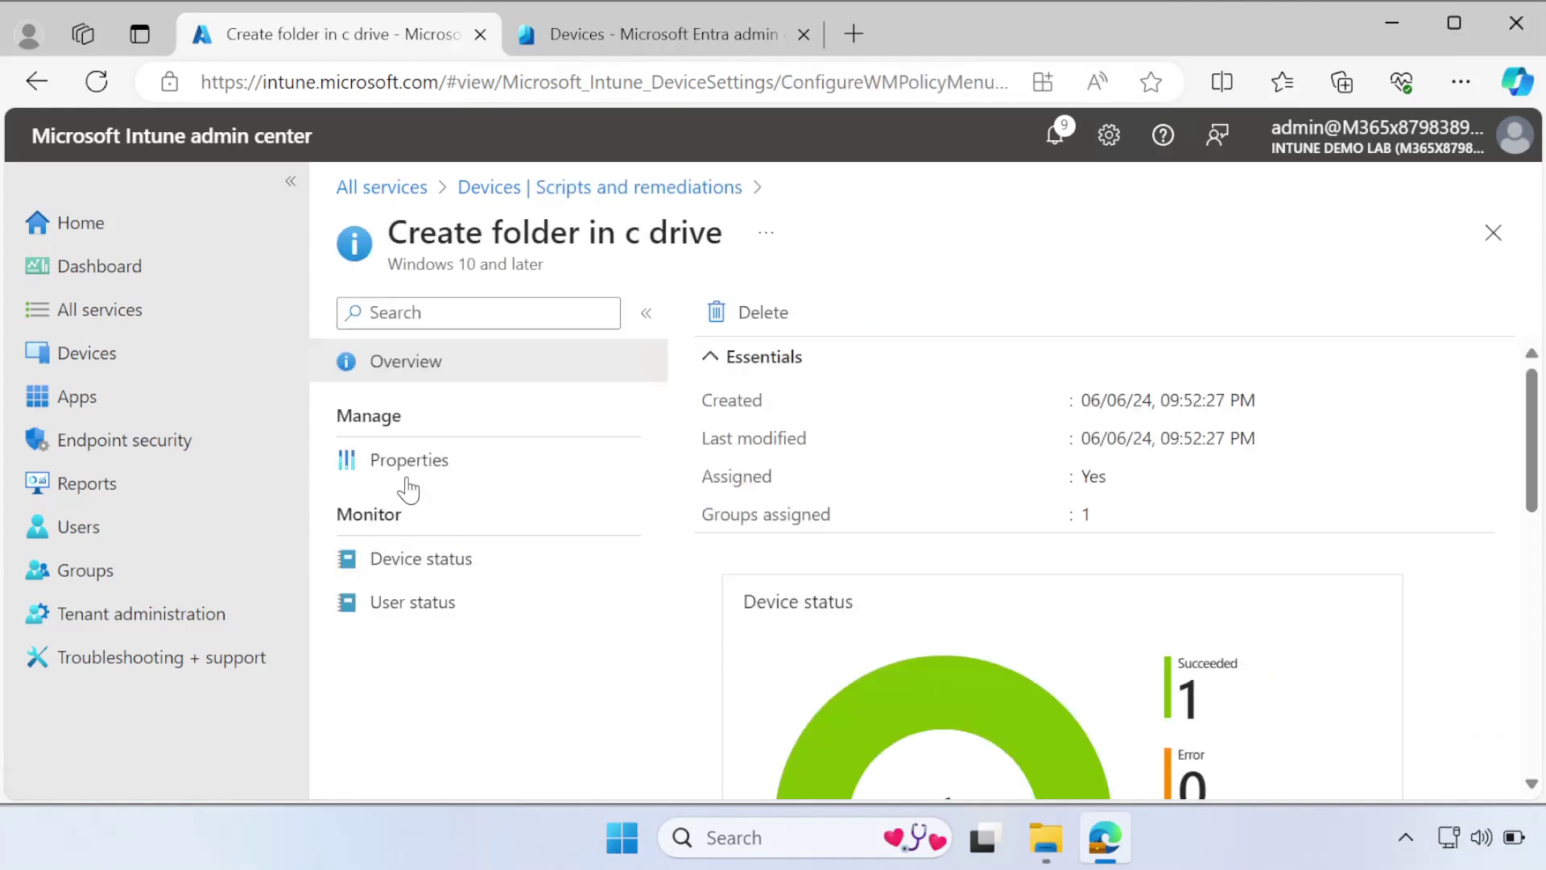
- Open the assignments in the "Create folder in c drive" script's properties for editing
click(402, 471)
drag(1529, 411, 853, 608)
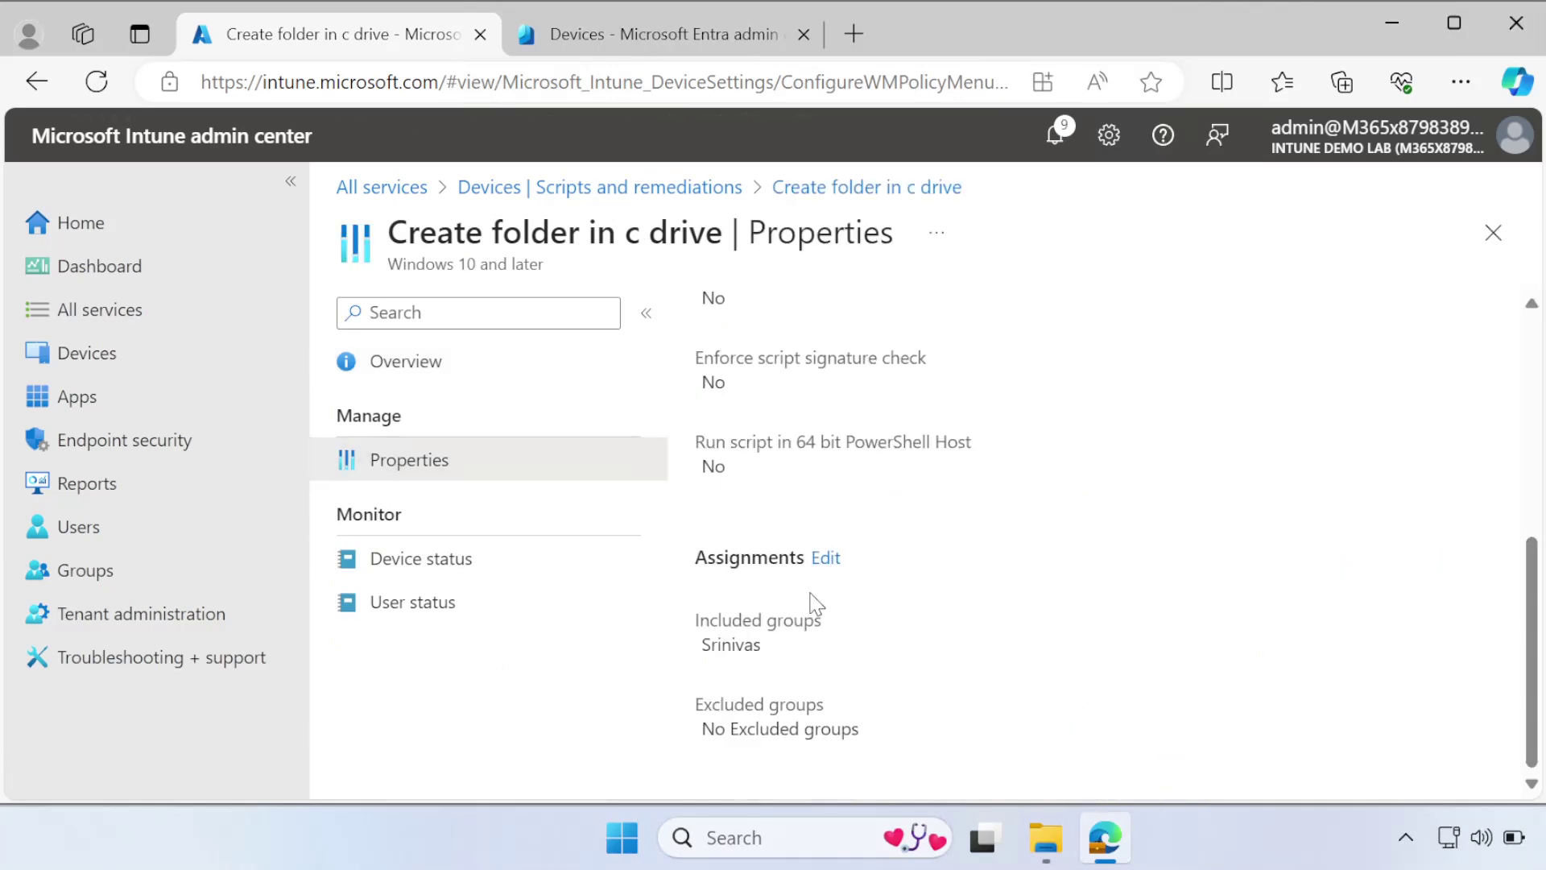
click(827, 560)
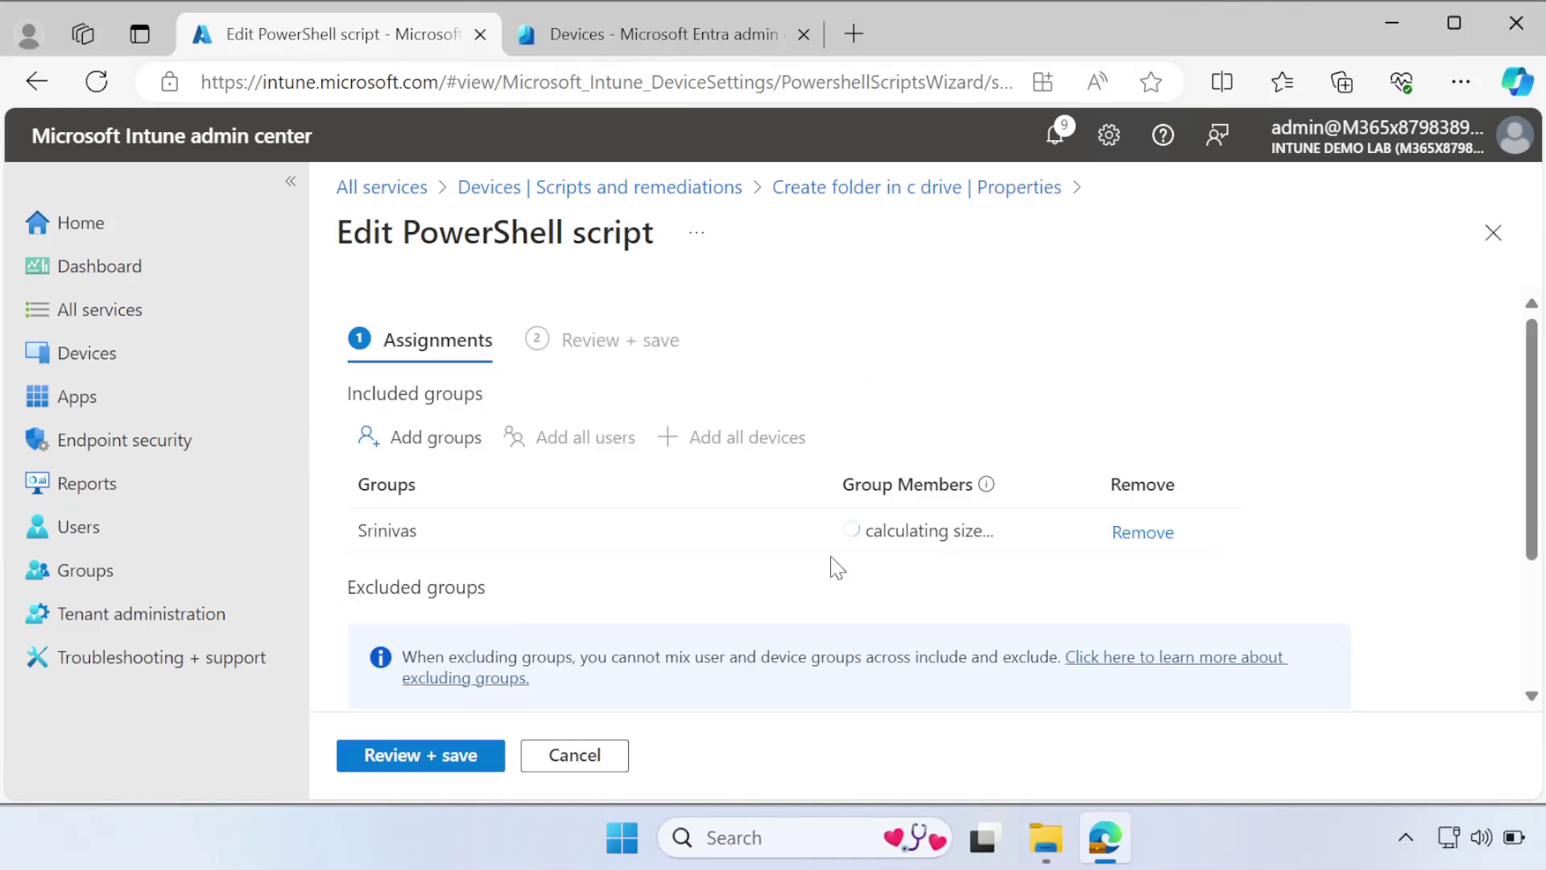
- Add "Windows Autopilot device preparation Group" to the script's included groups, searching for "Windows Autopilot device preparation", and save the script
click(428, 448)
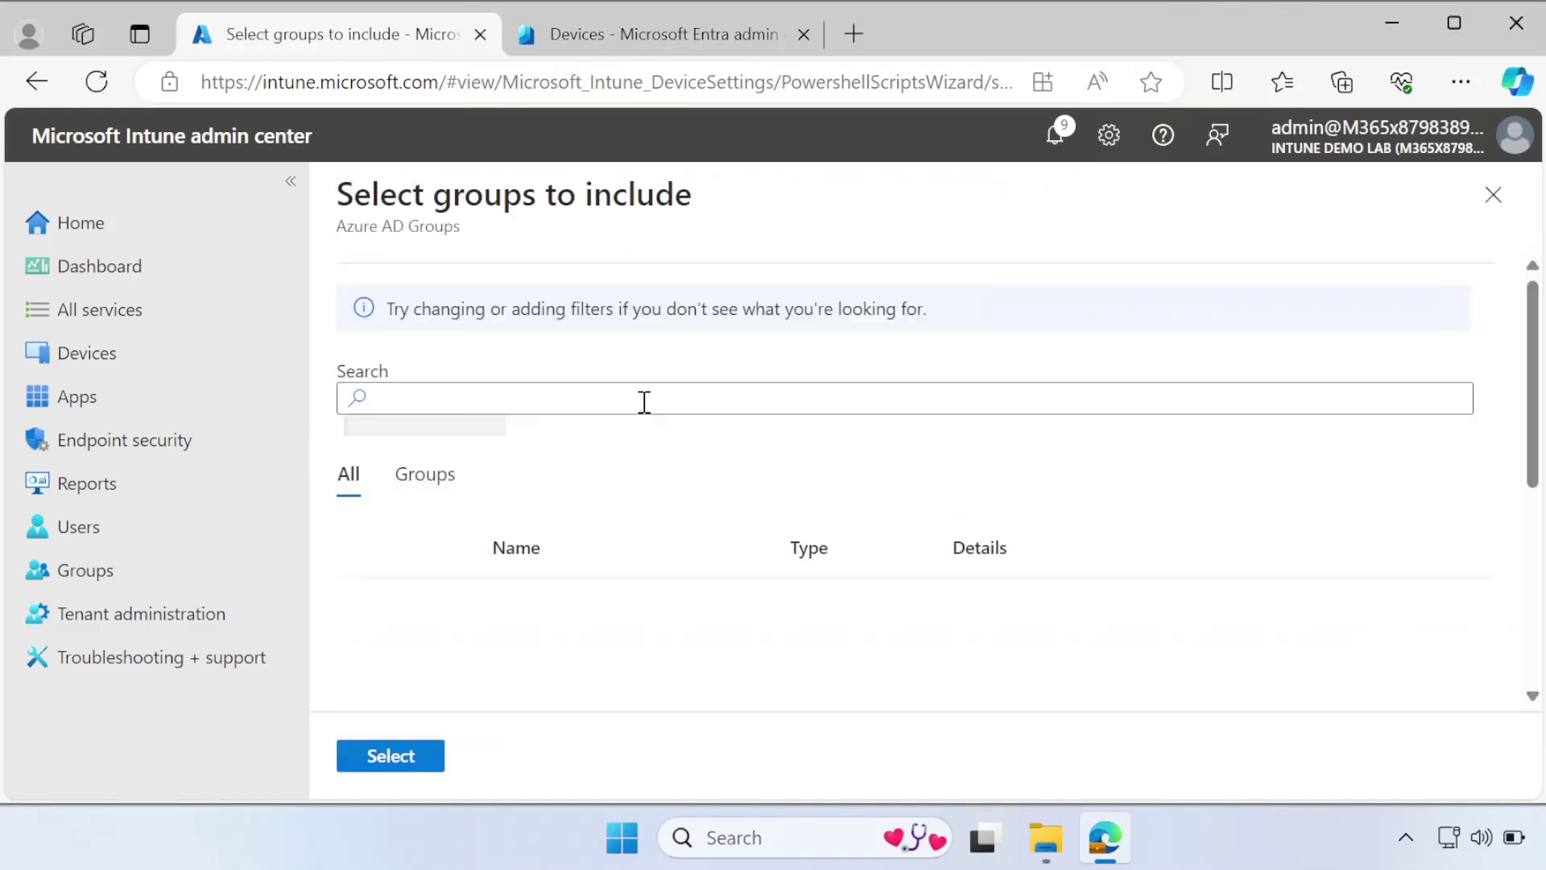
click(644, 402)
text(Windows Autopilot device preparation_User_Group)
key(BackSpace)
key(BackSpace)
key(BackSpace)
key(BackSpace)
key(BackSpace)
key(BackSpace)
key(BackSpace)
key(BackSpace)
key(BackSpace)
key(BackSpace)
key(BackSpace)
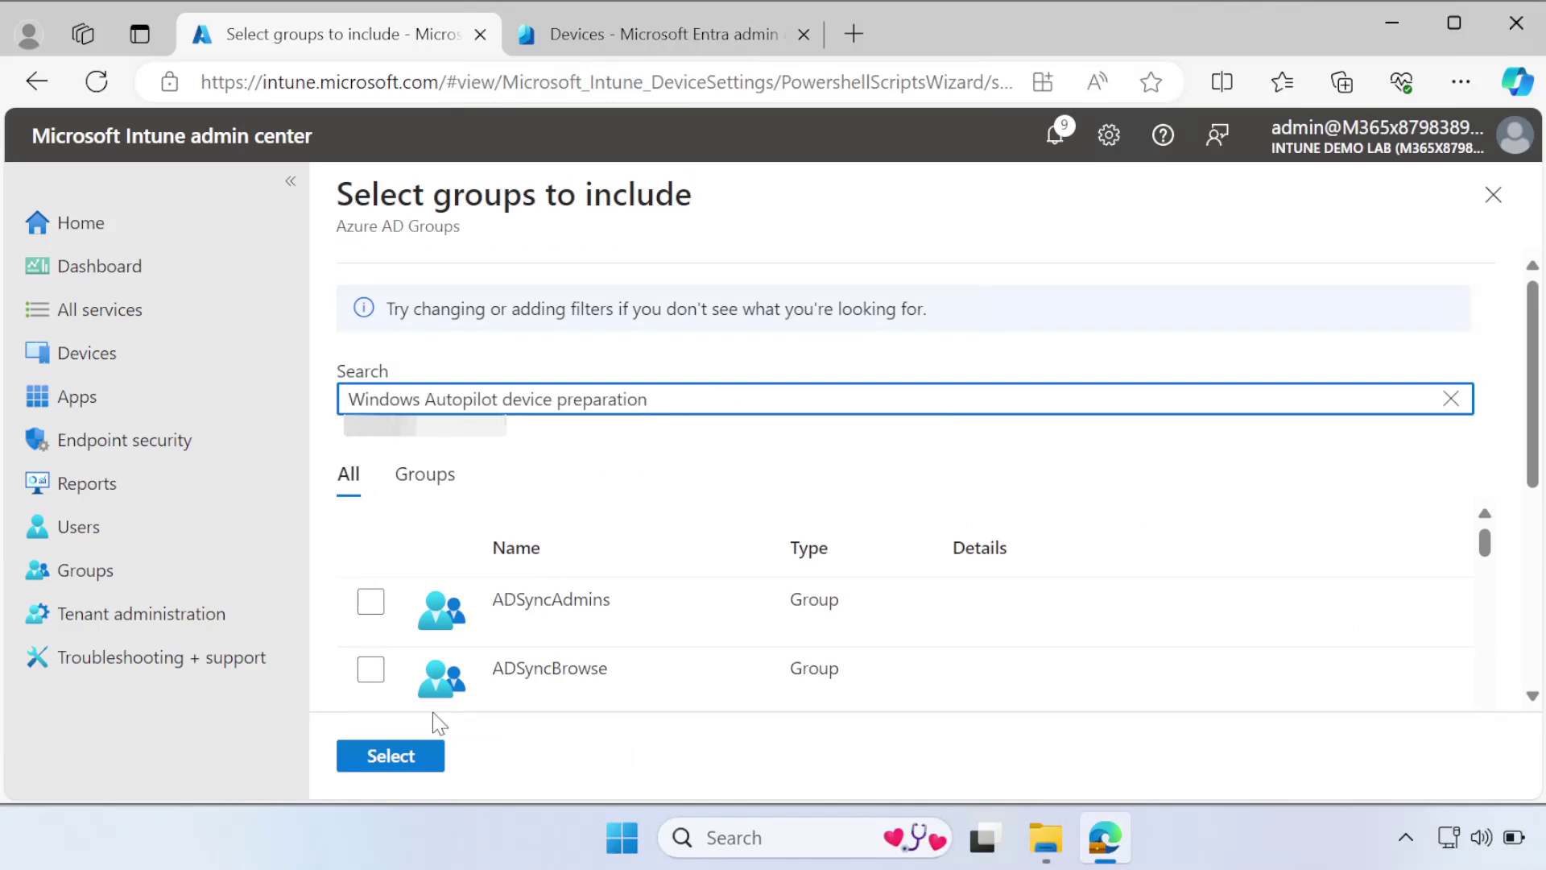
drag(771, 554, 1061, 550)
click(372, 605)
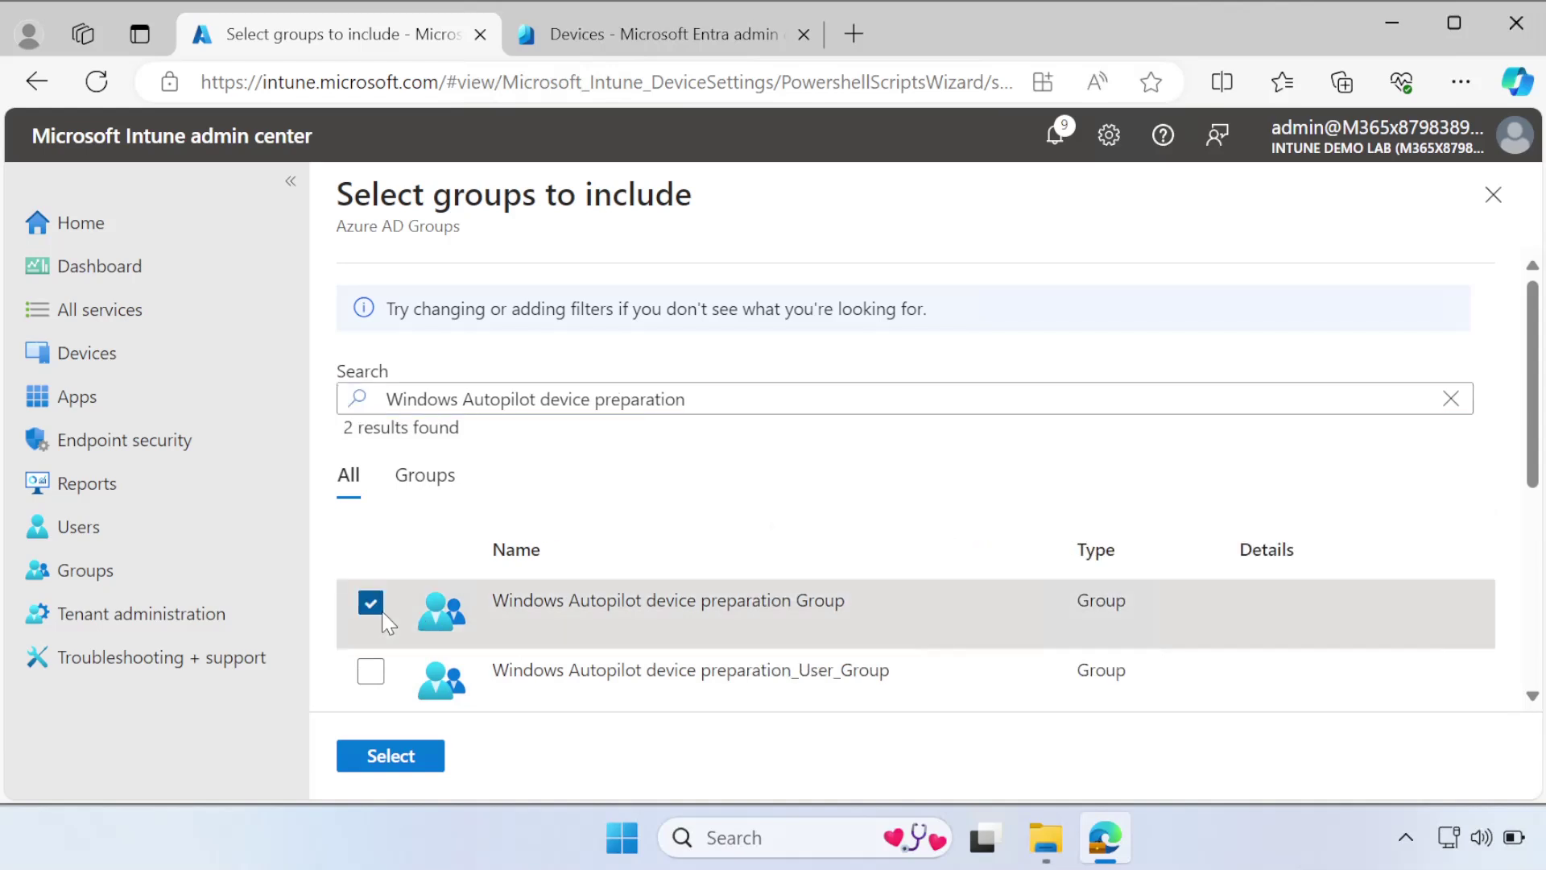
click(390, 757)
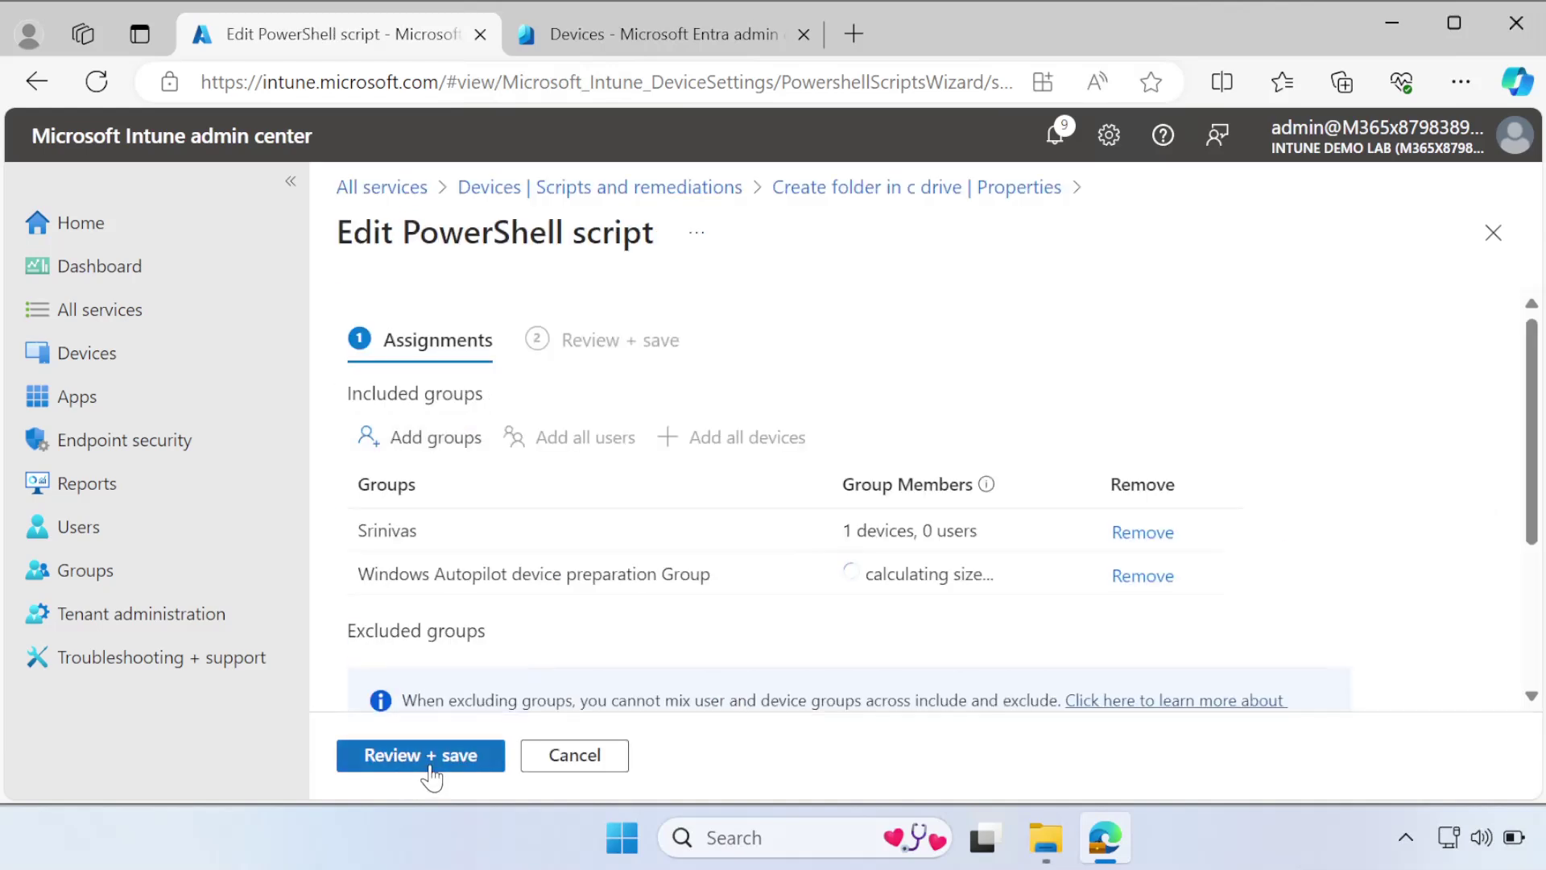
click(431, 757)
click(431, 757)
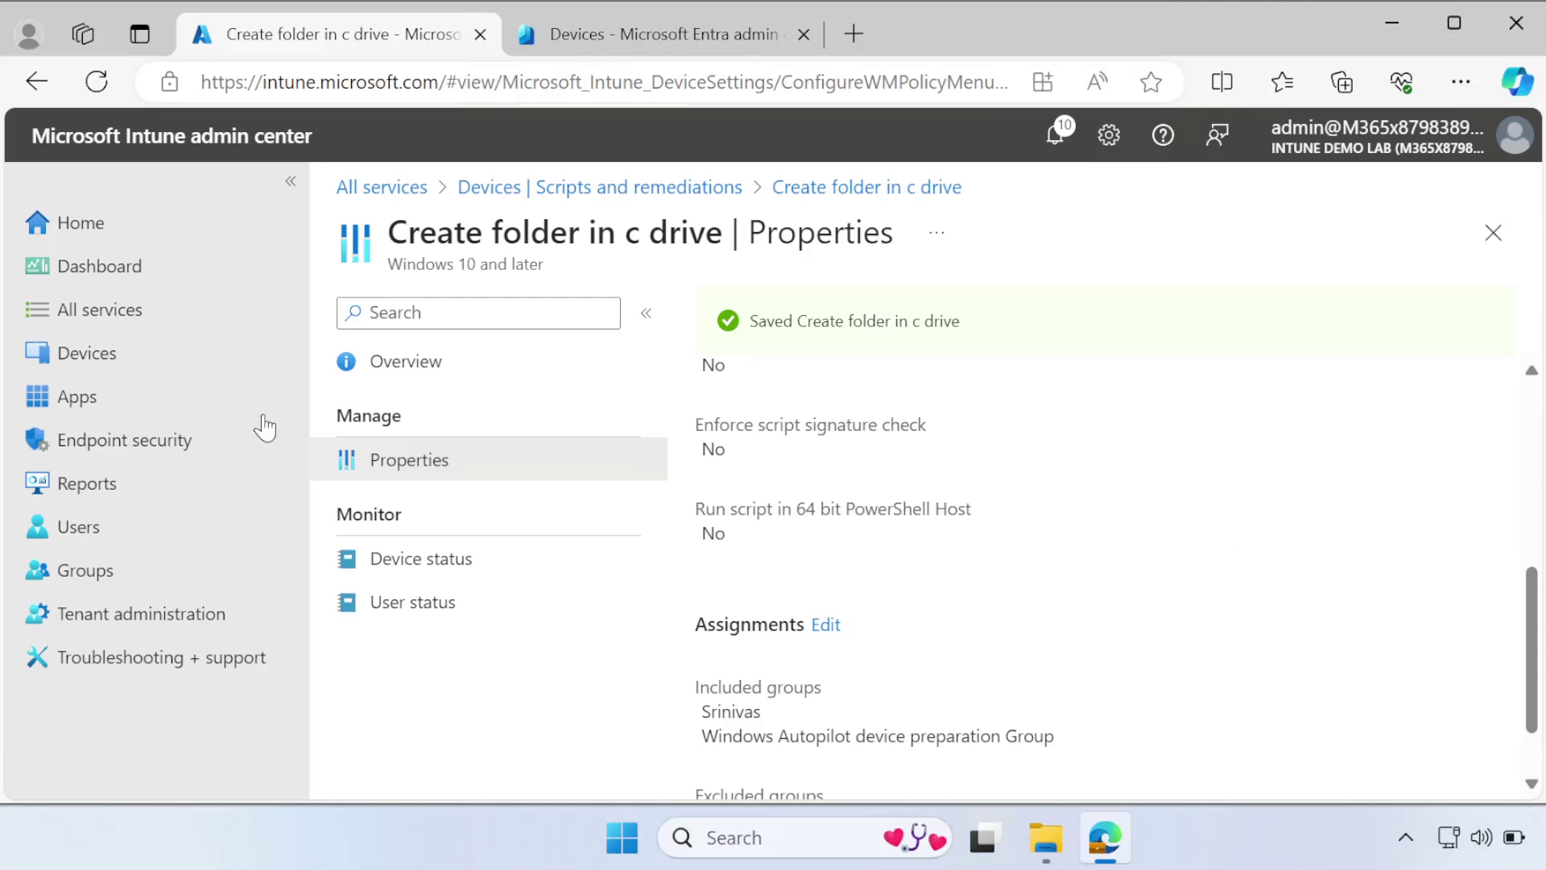
- Open the Windows Autopilot device preparation policies from the Windows enrollment options under Devices
click(66, 361)
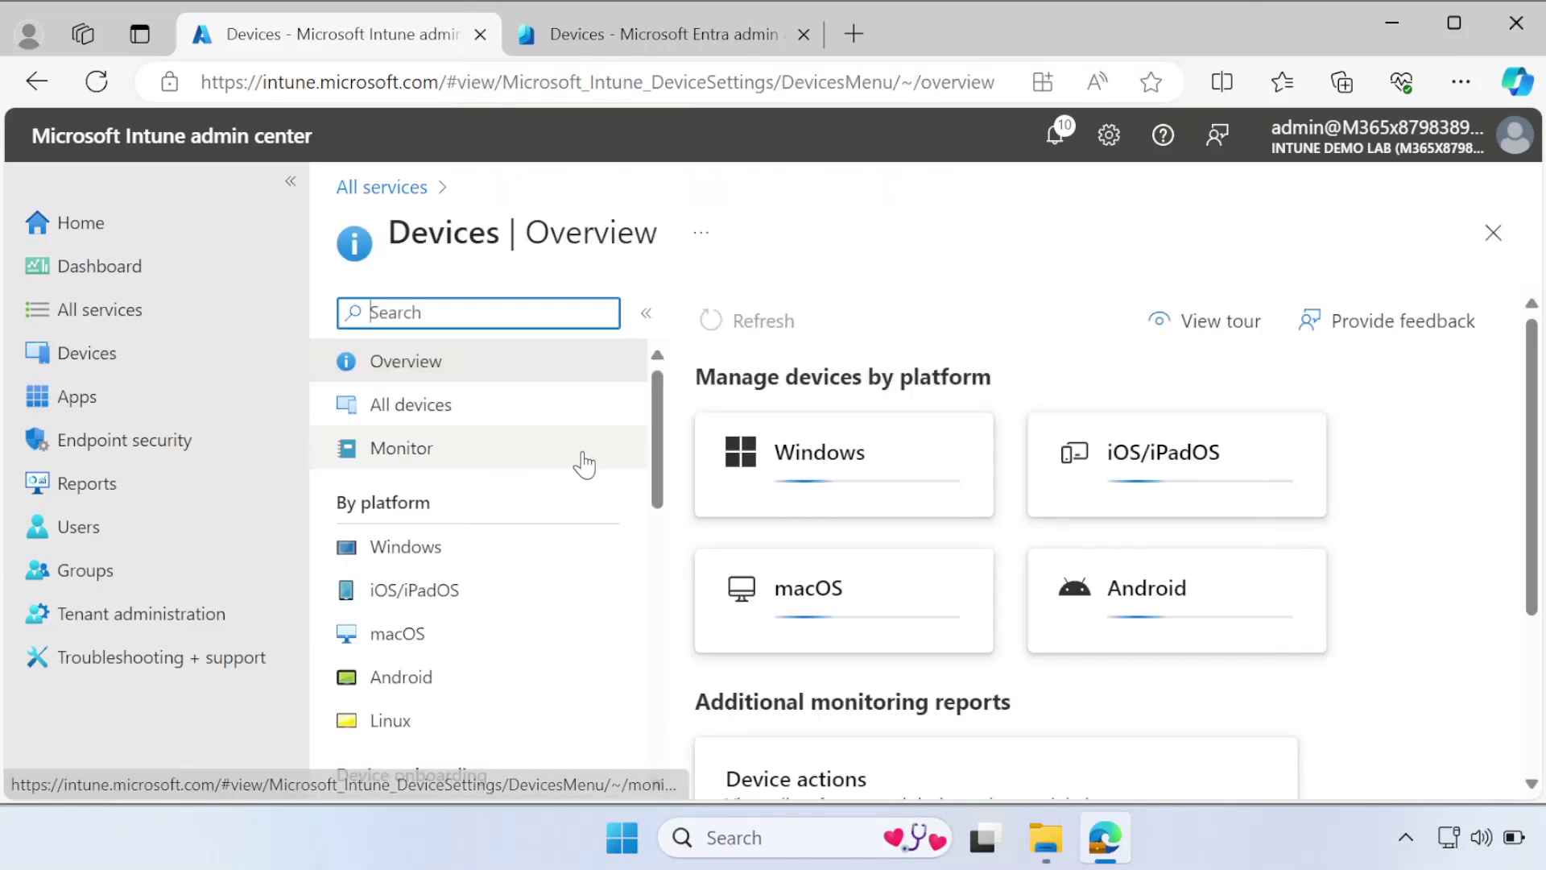
drag(658, 440, 657, 519)
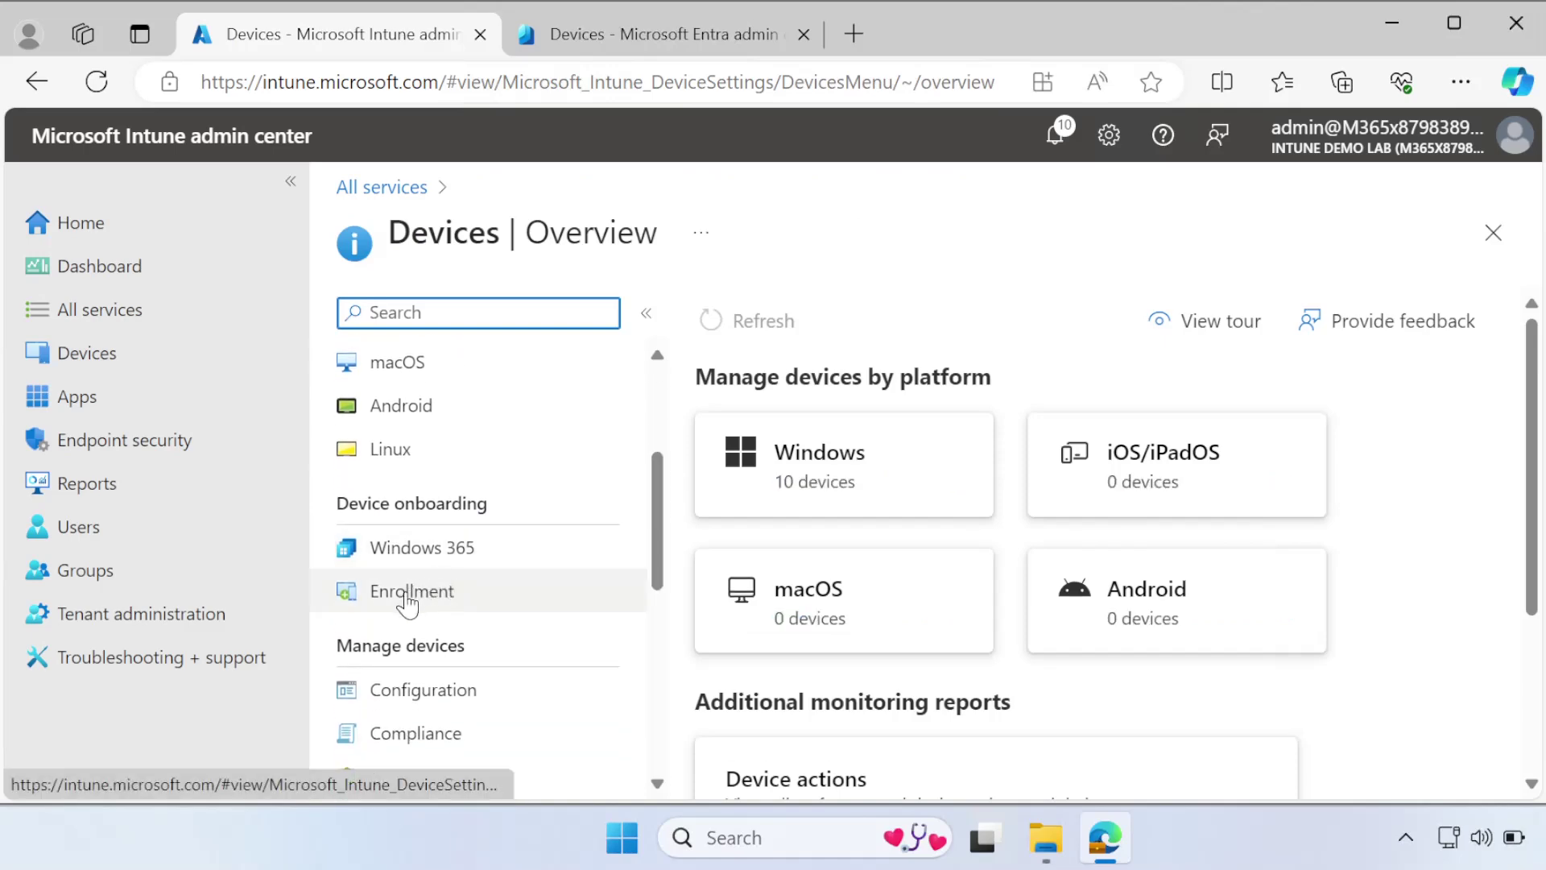
click(385, 592)
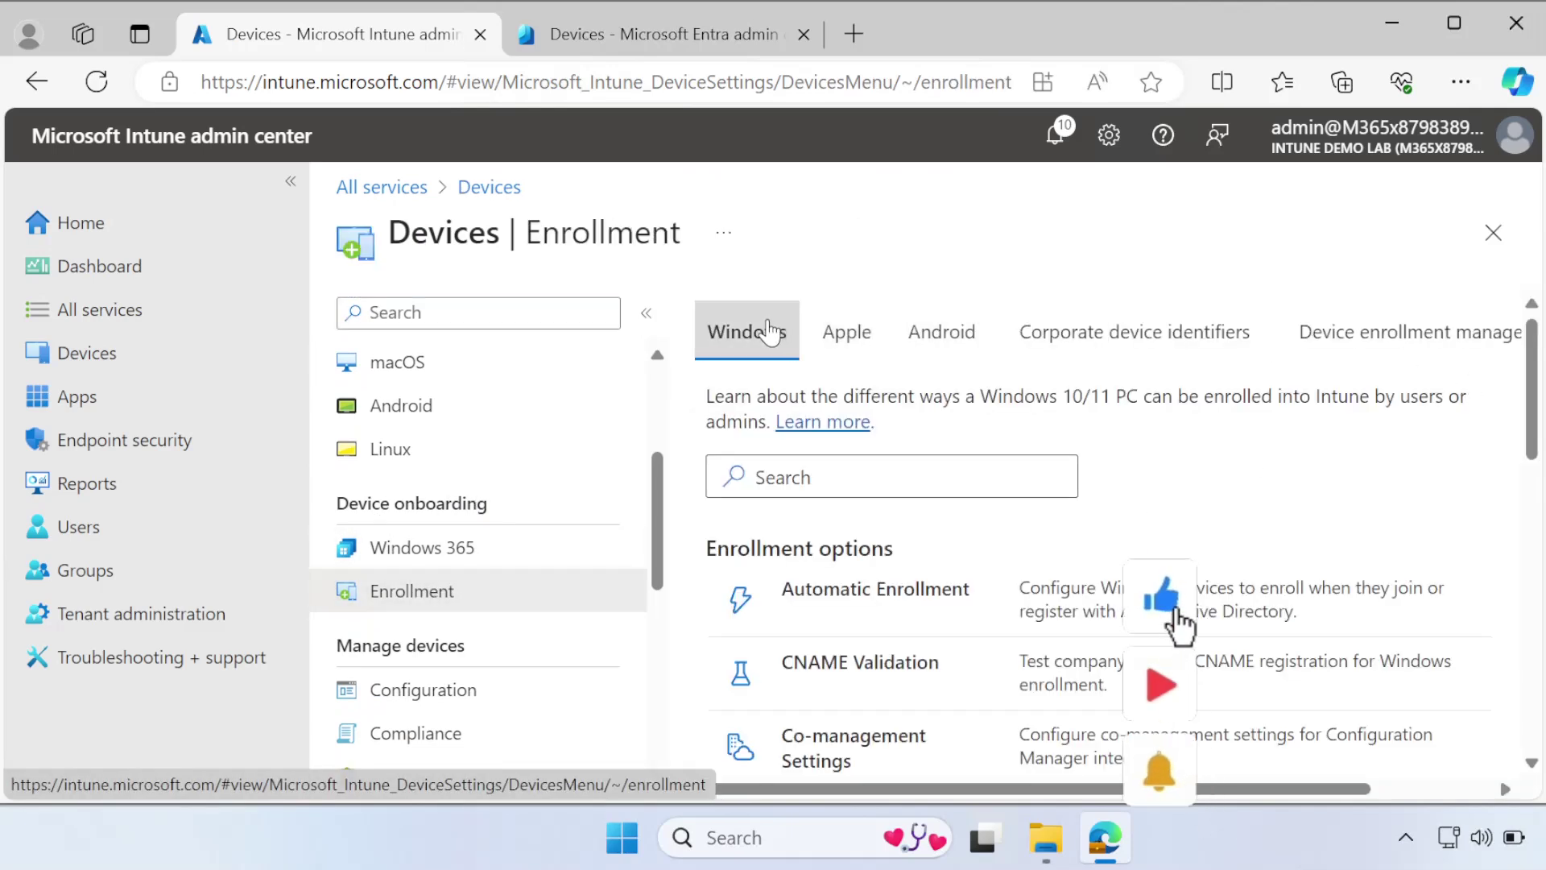
drag(1537, 426, 1534, 644)
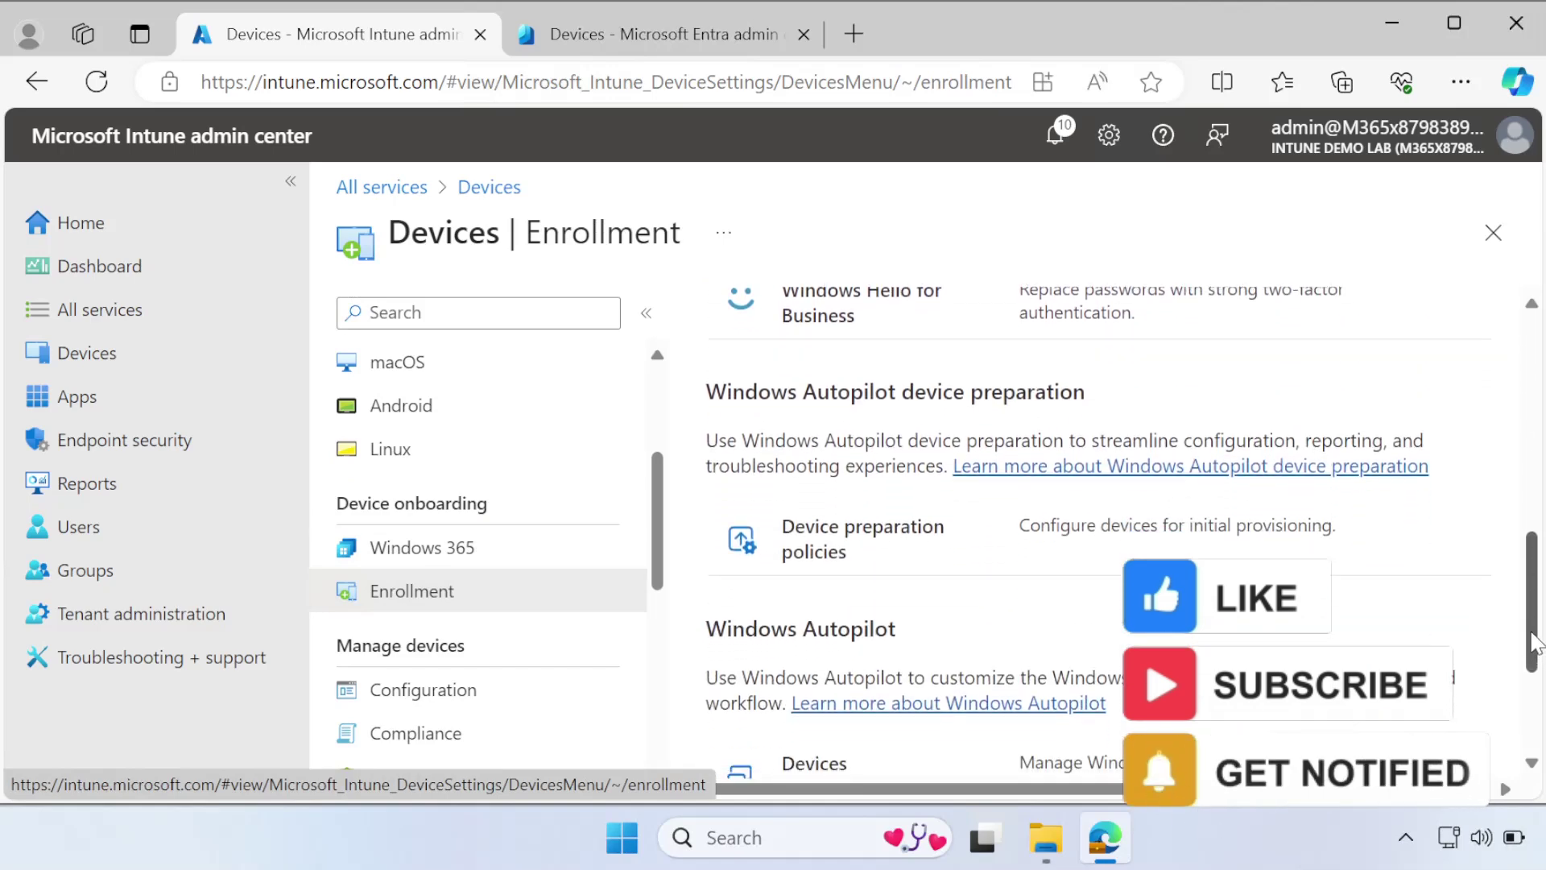
click(827, 555)
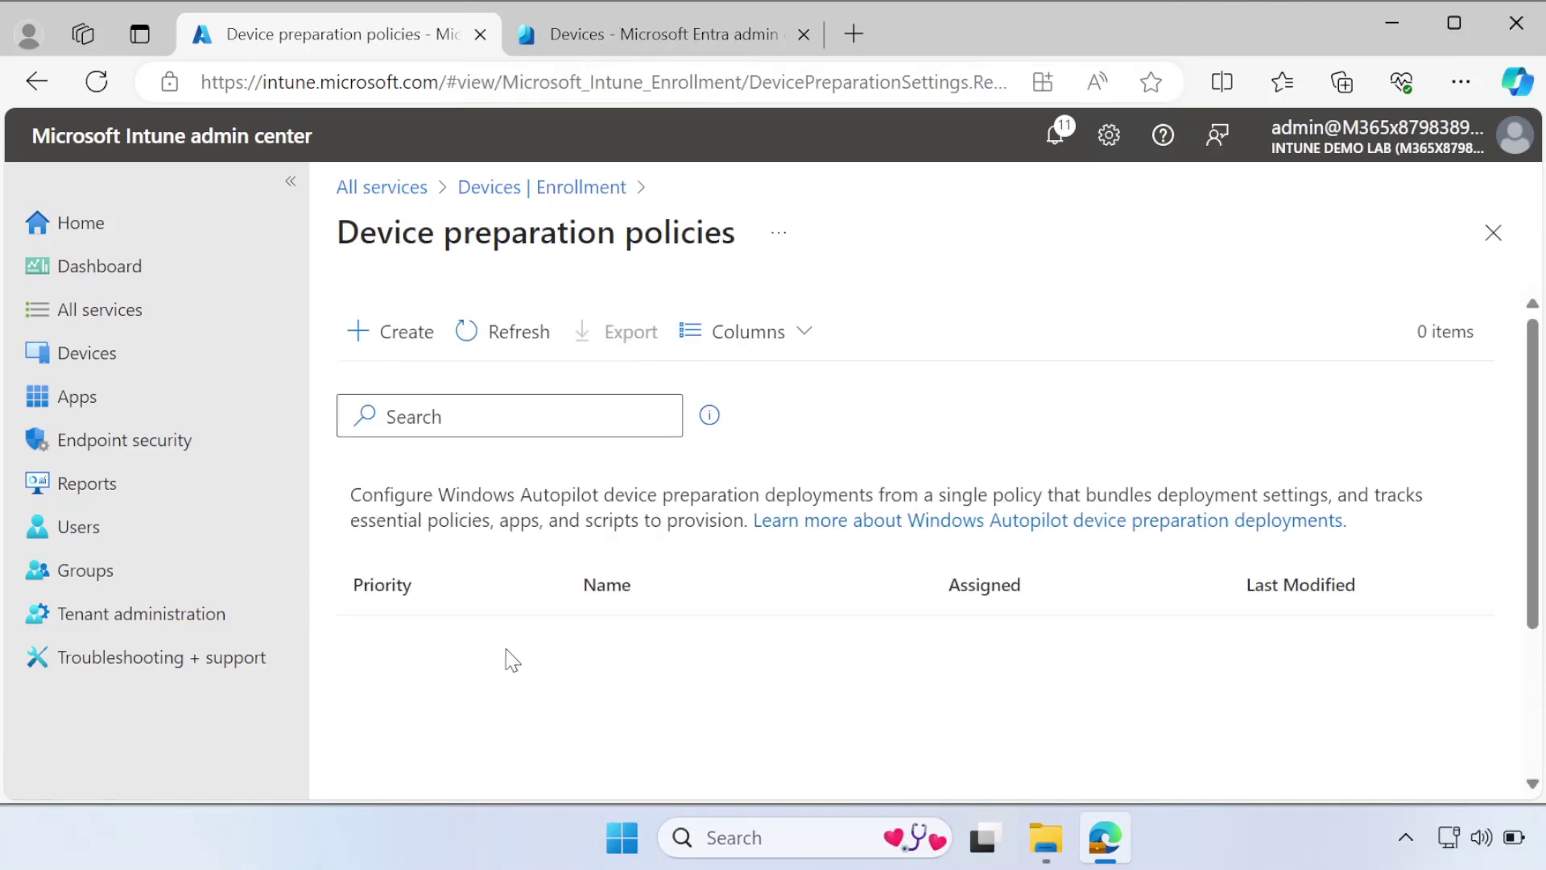
- Start a new device preparation policy with "Windows Autopilot device preparation Default Policy" as both its name and description
click(408, 347)
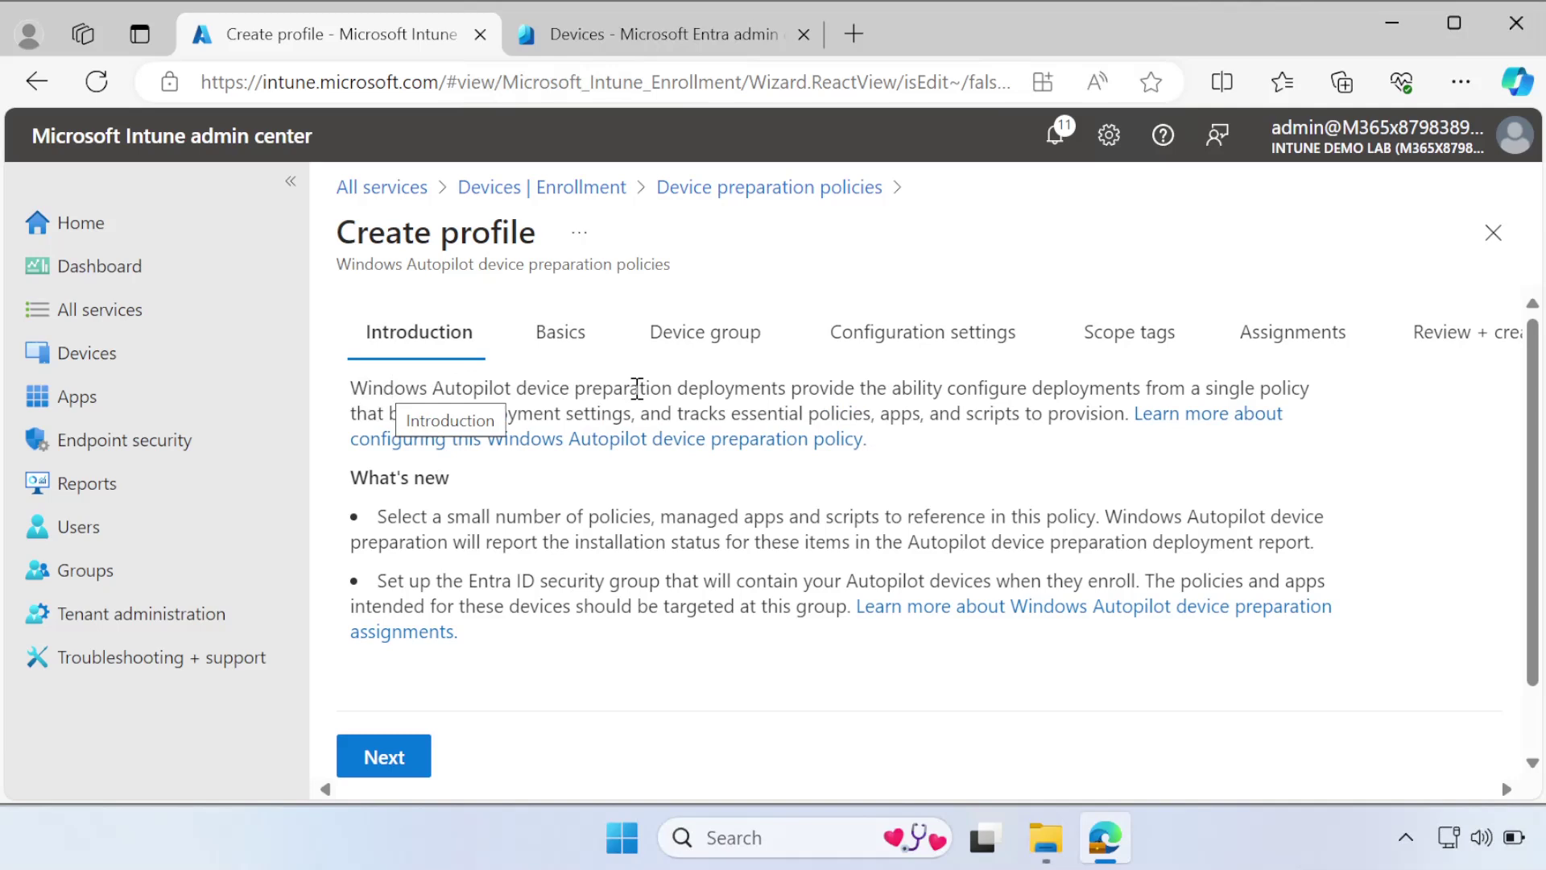
click(386, 765)
click(473, 416)
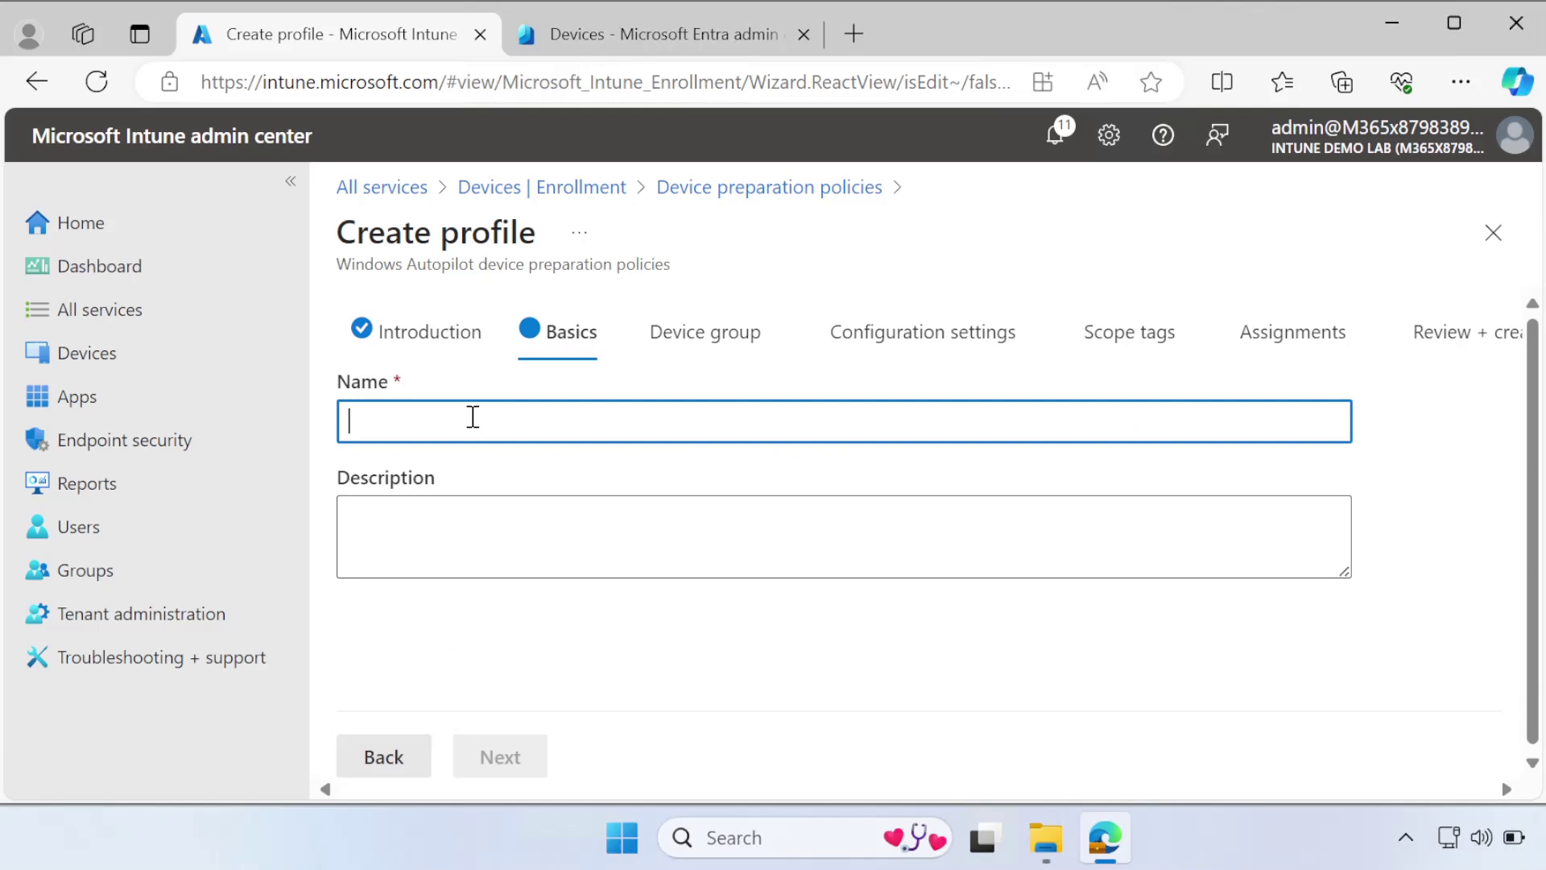
text(Windows Autopilot device preparation Default Policy)
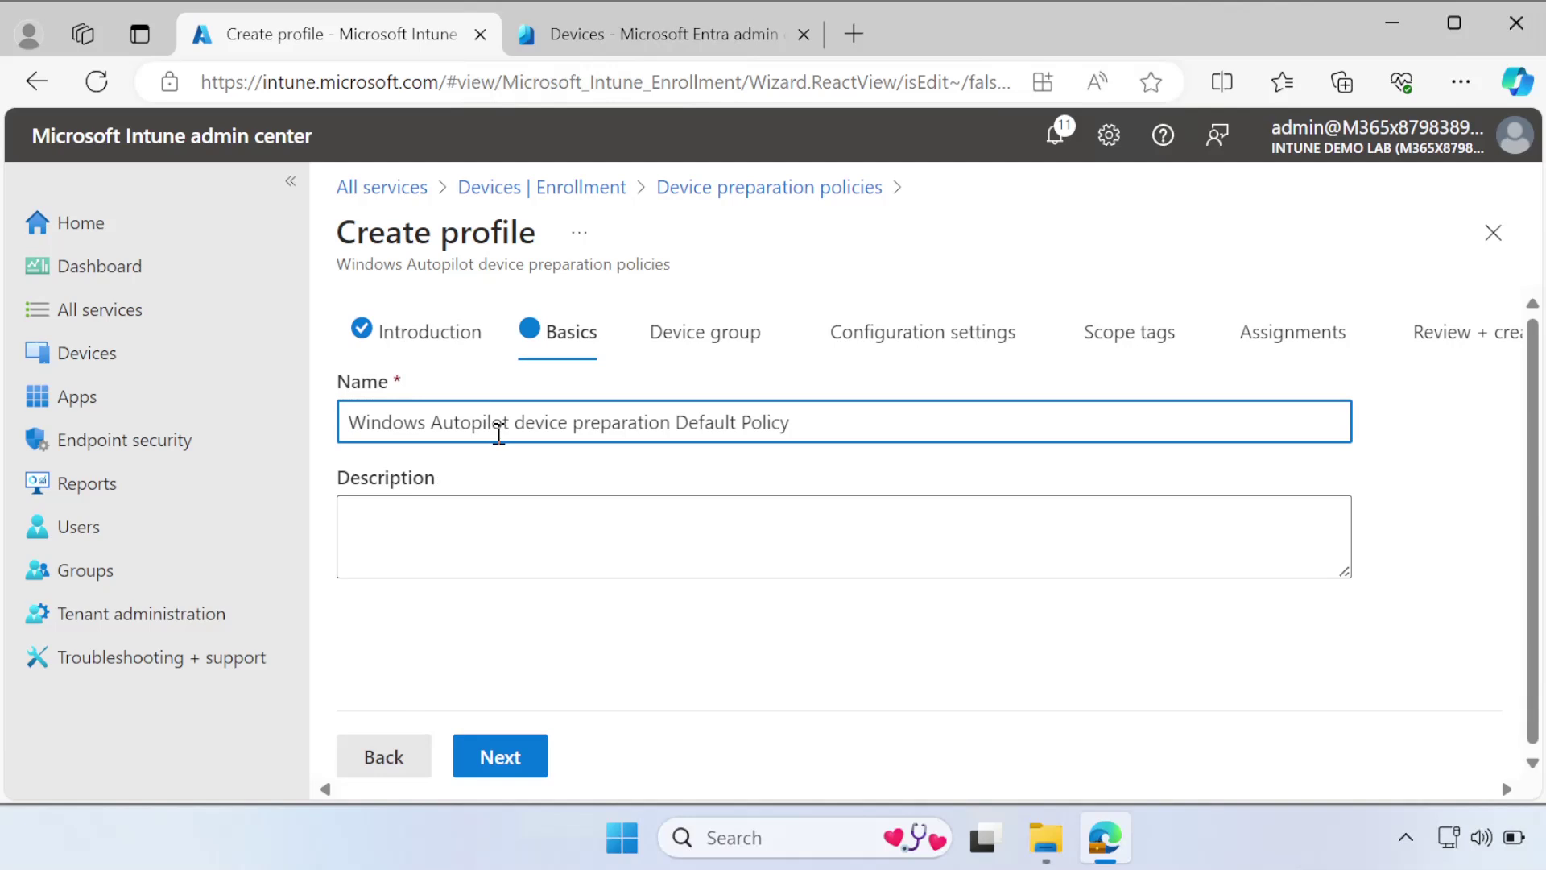
click(577, 529)
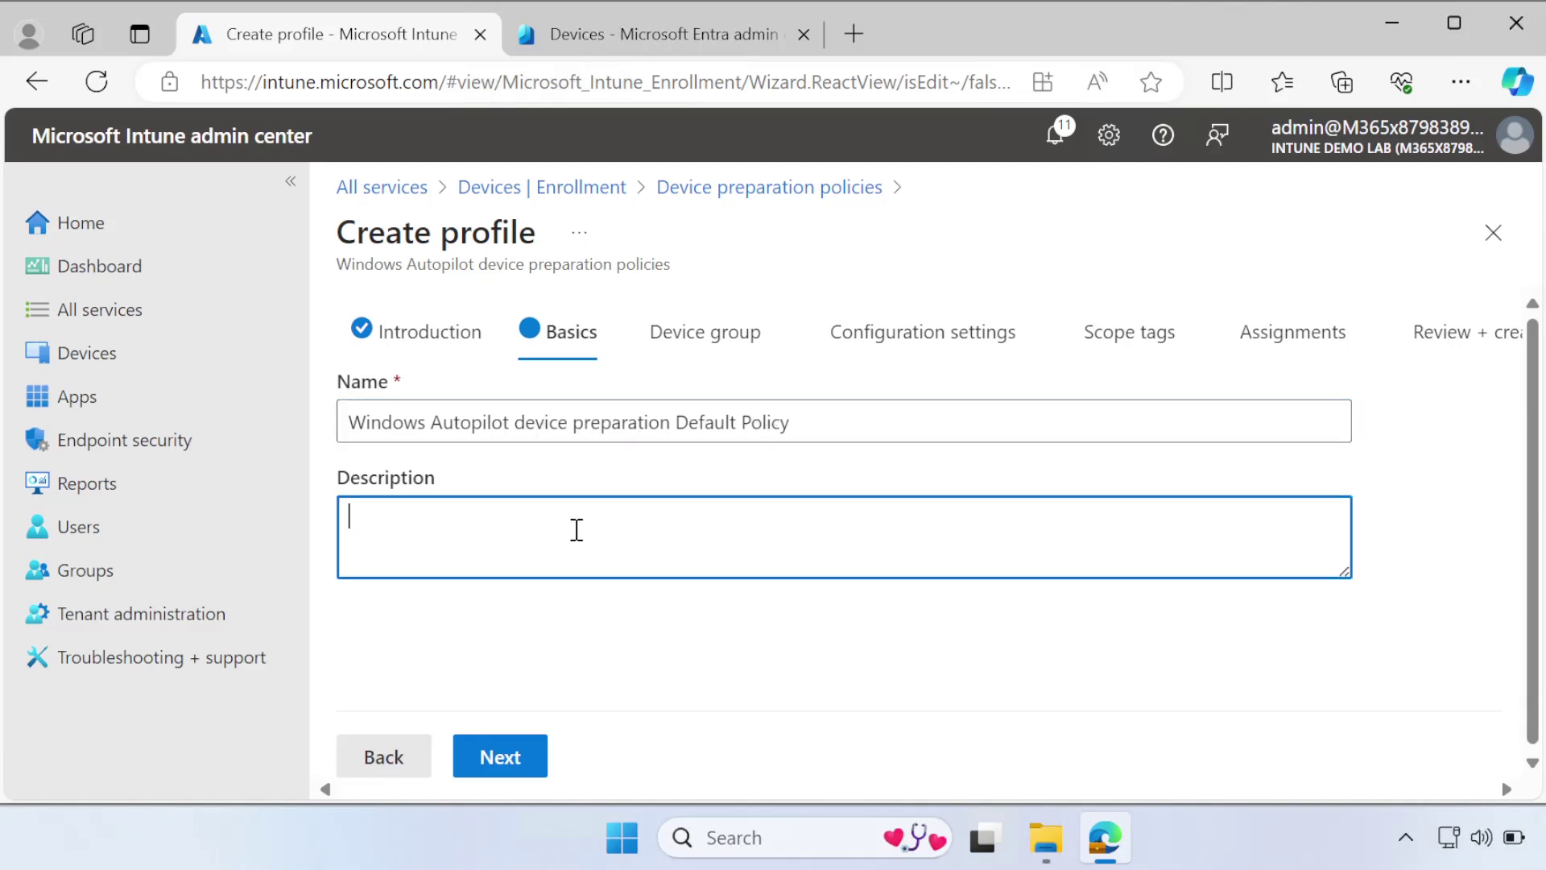
text(Windows Autopilot device preparation Default Policy)
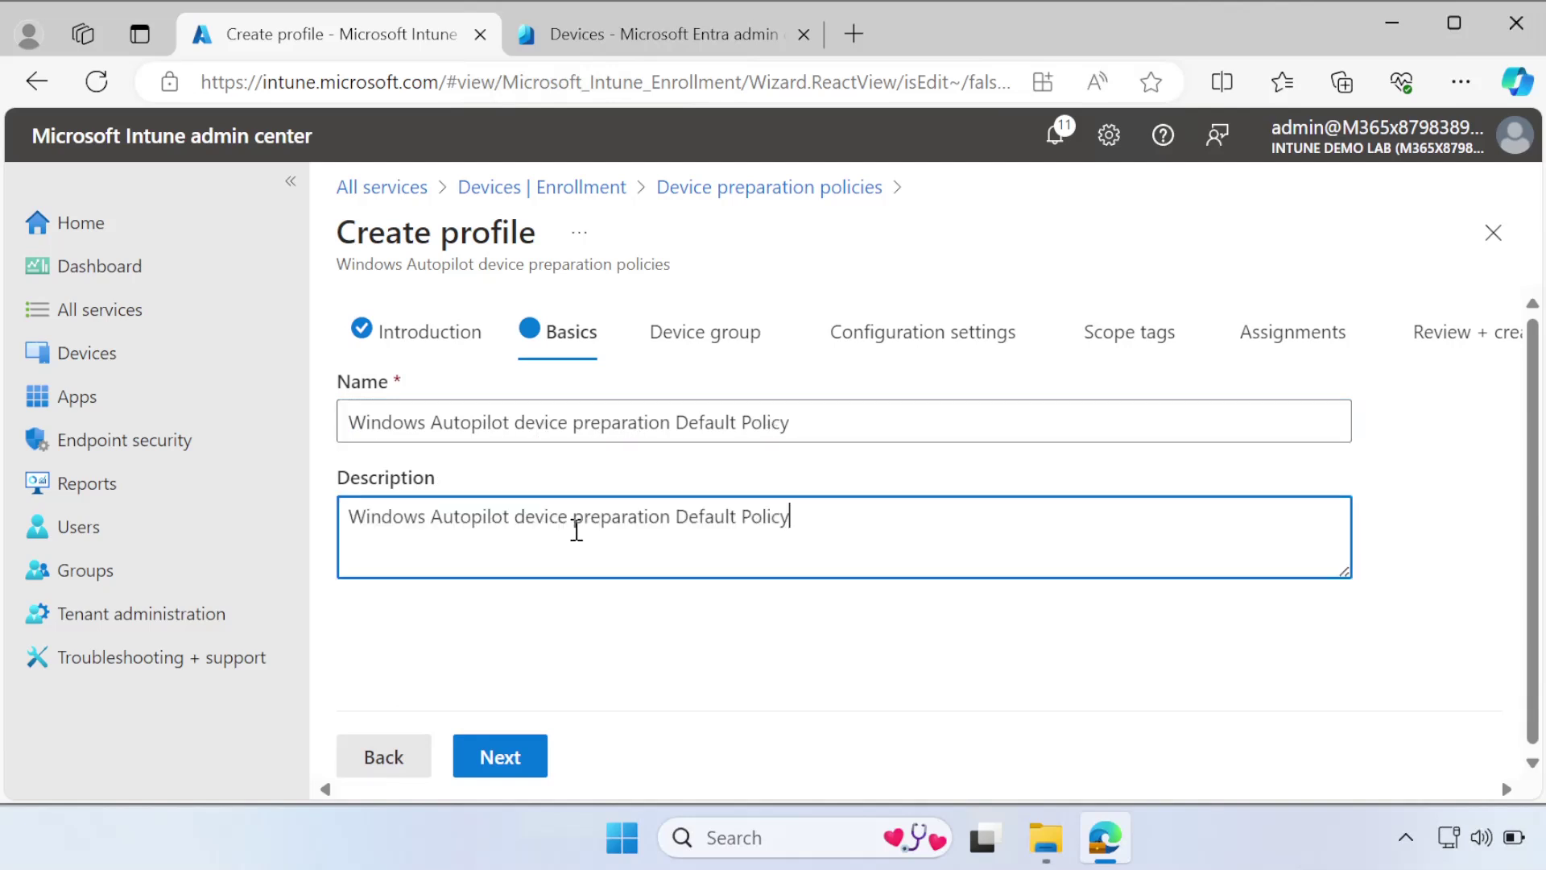
click(501, 759)
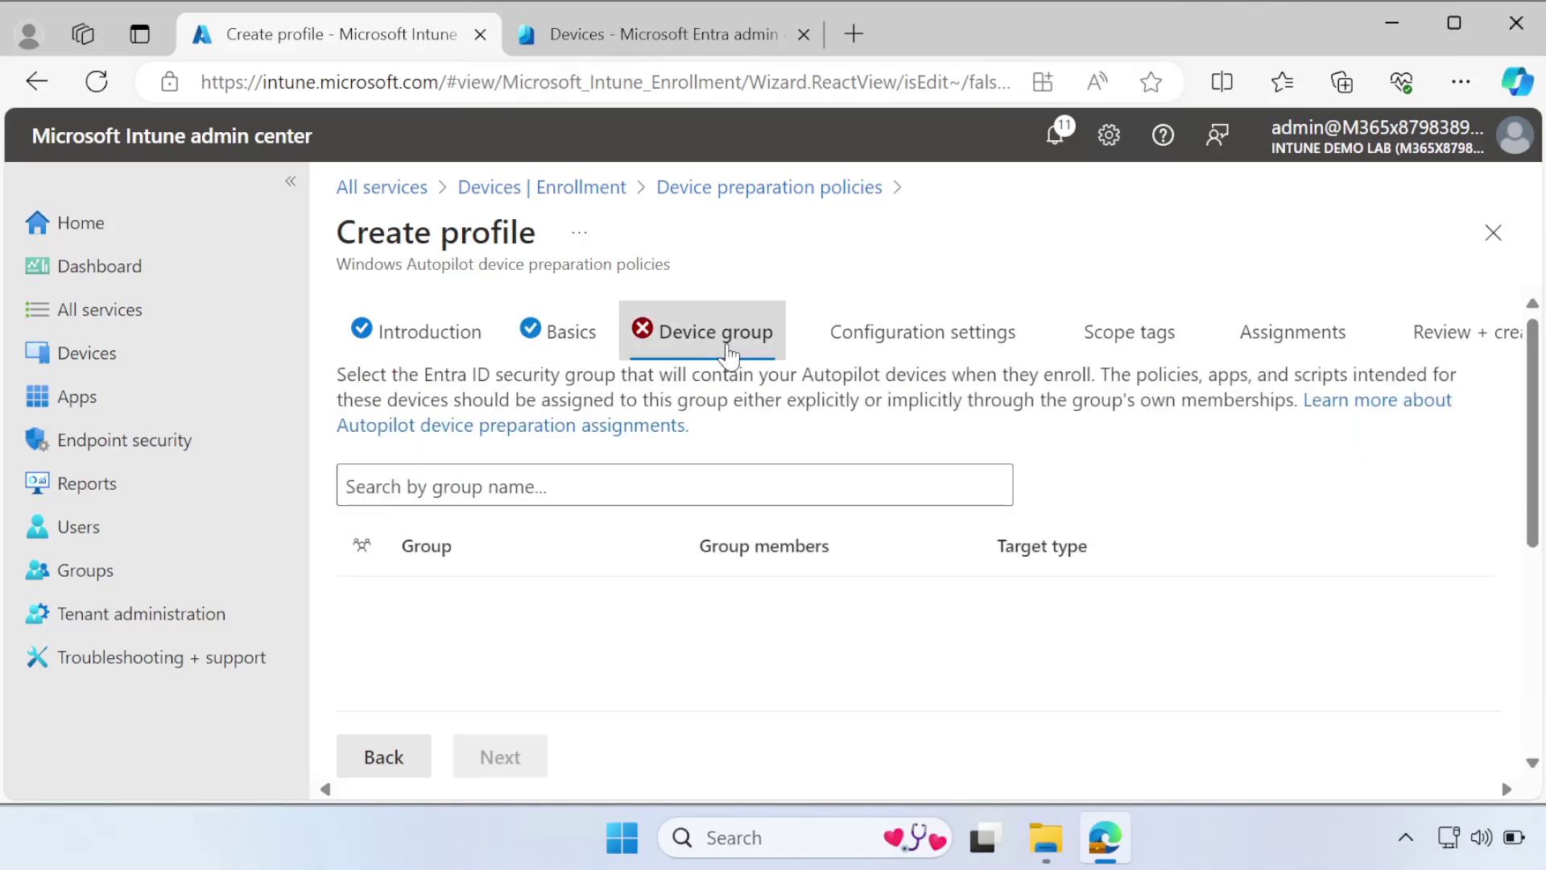
- Search for "Windows Autopilot device preparation", select the matching group as the policy's device group, and continue to the configuration settings
click(583, 485)
text(Windows Autopilot device preparation Default Policy)
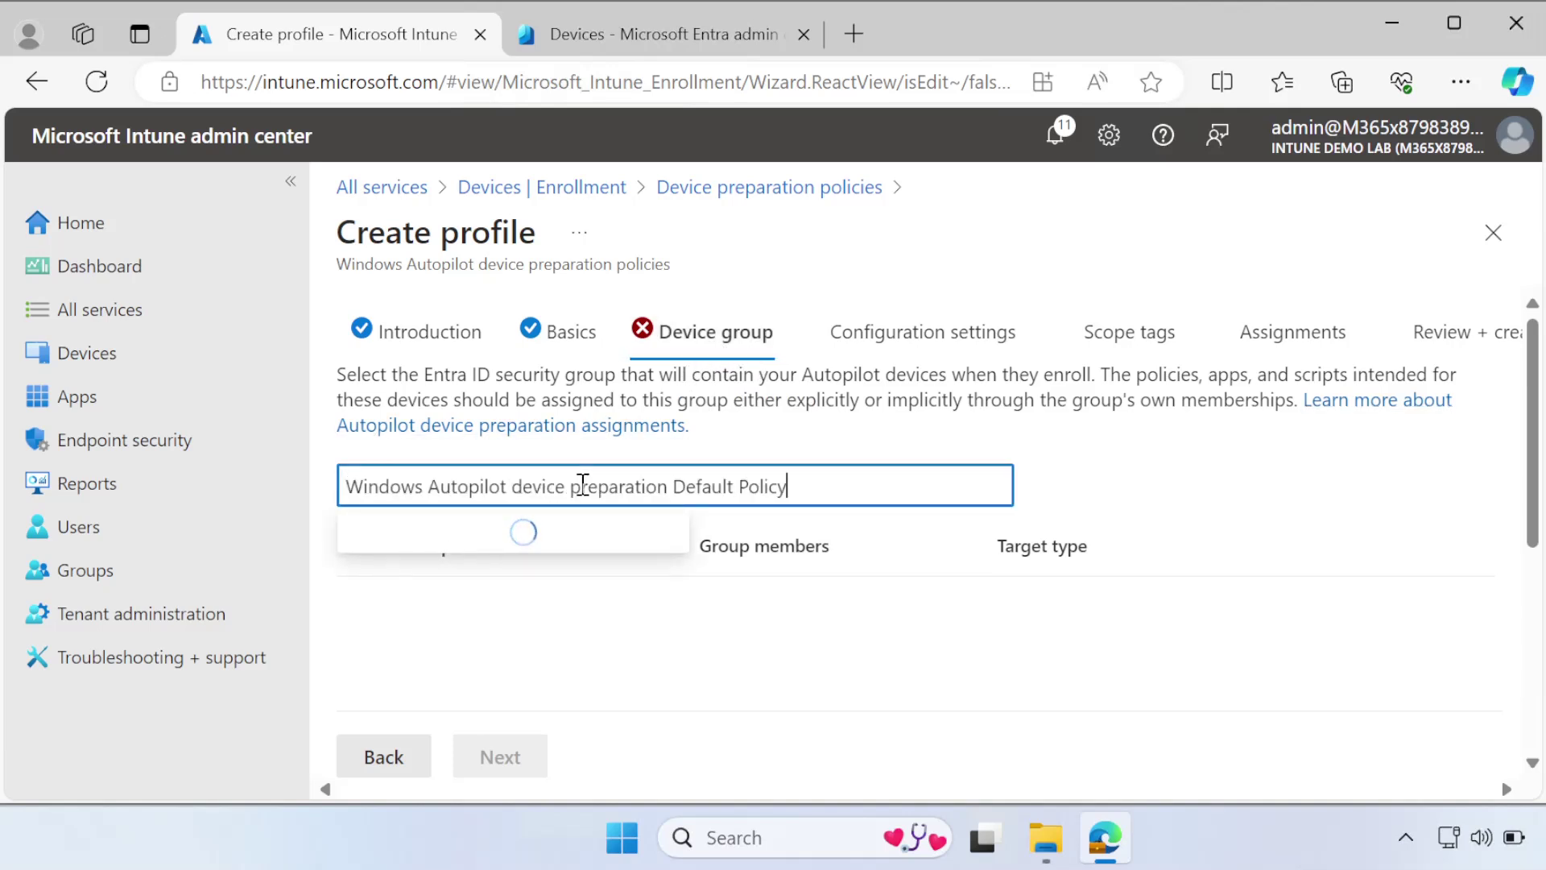
shift+click(967, 490)
key(BackSpace)
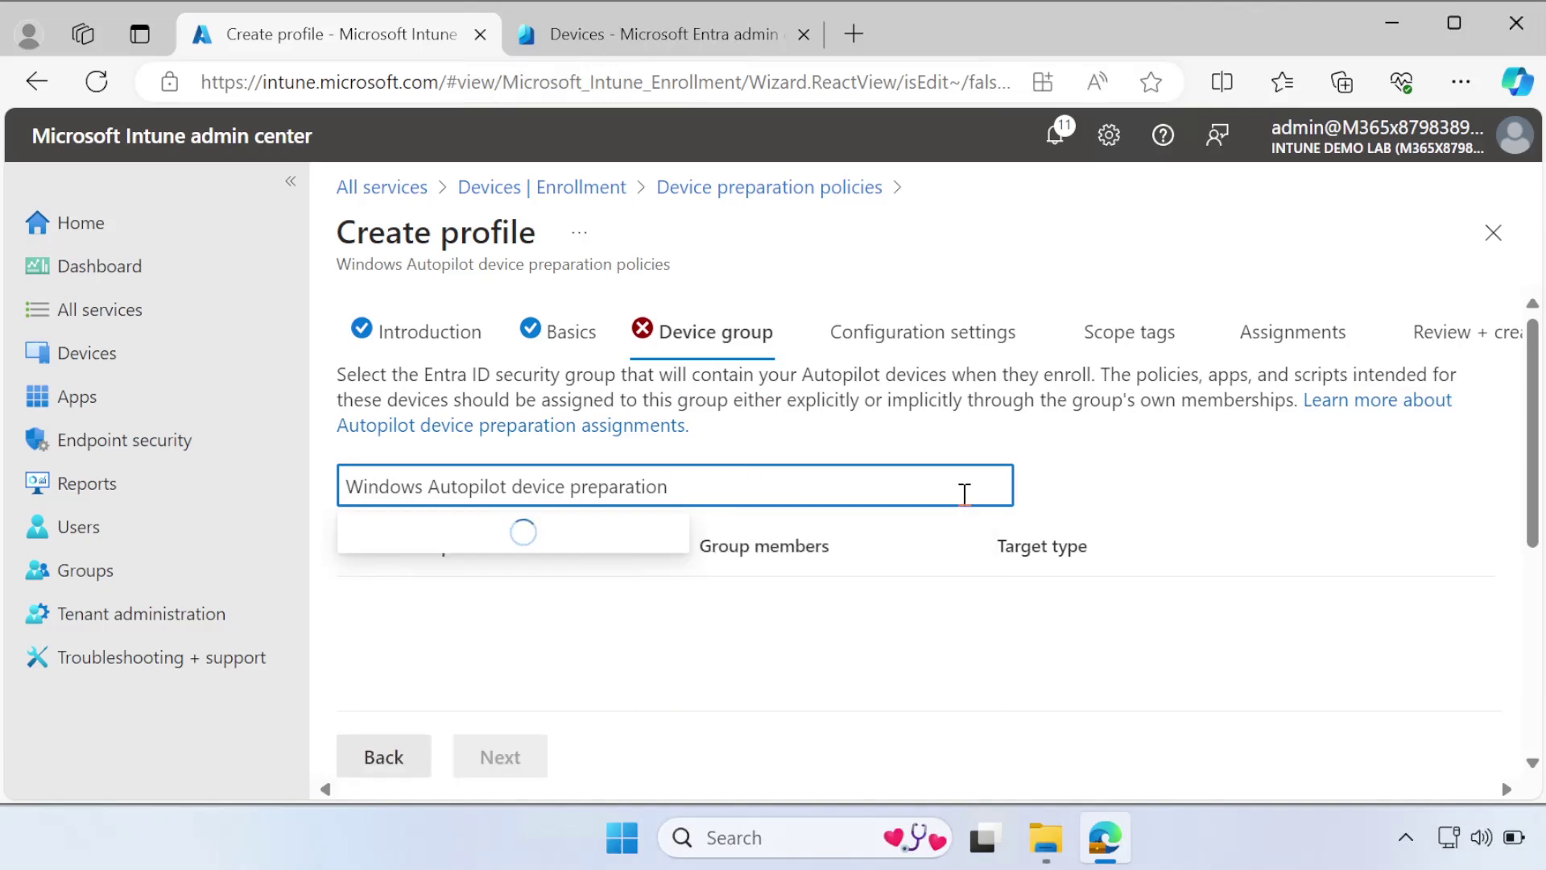
click(483, 533)
click(500, 766)
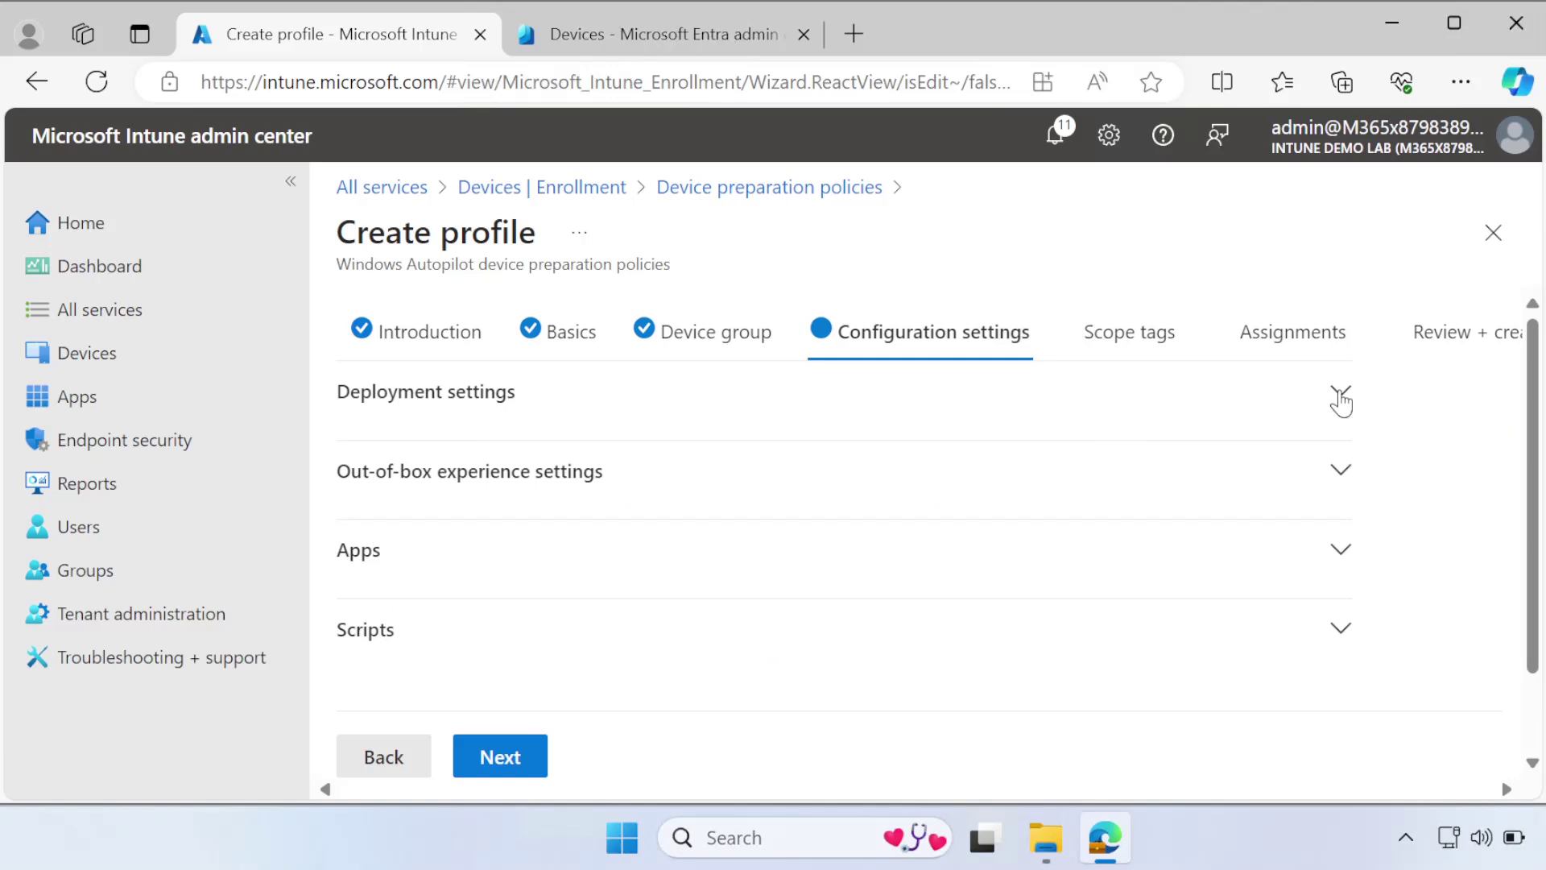
- Check the deployment mode, deployment type and join type options in the deployment settings, and set the user account type to Administrator
click(1341, 395)
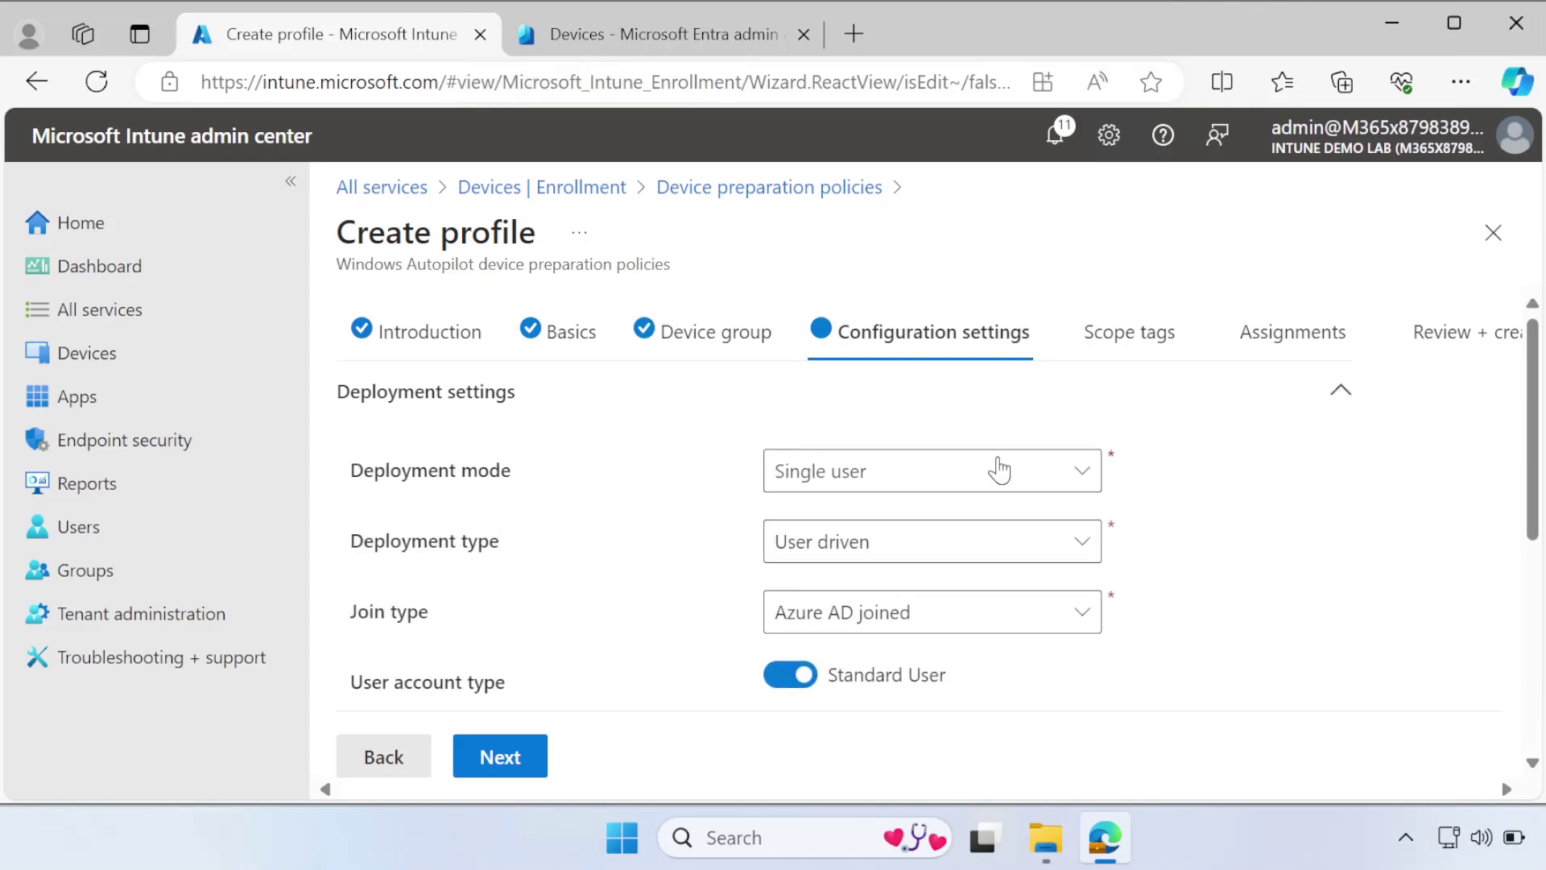
click(1086, 474)
click(1086, 474)
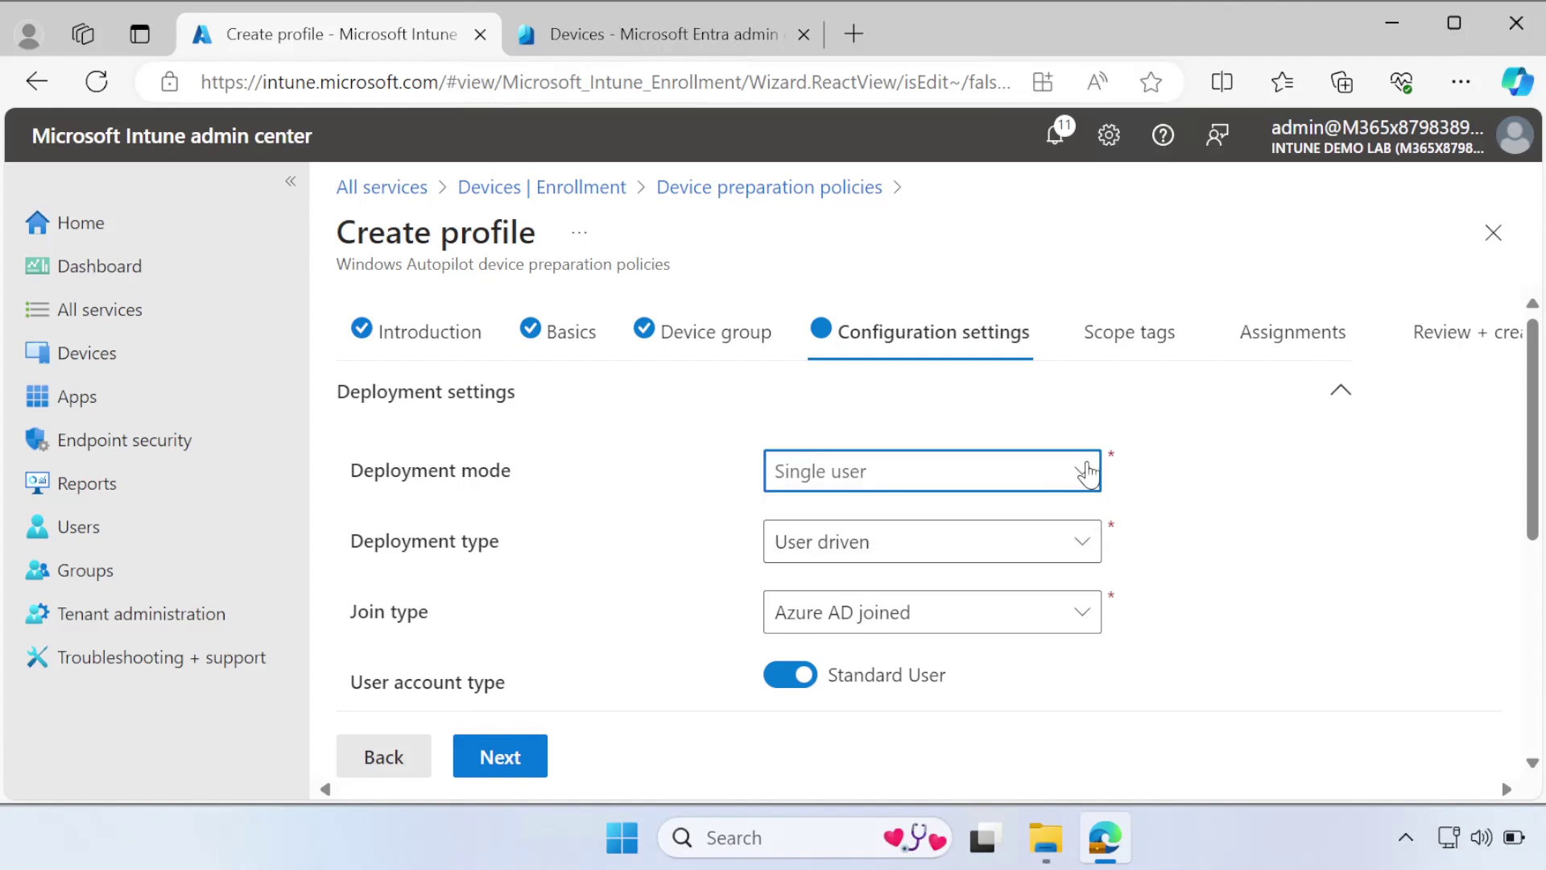
click(1080, 544)
click(1079, 548)
click(1087, 618)
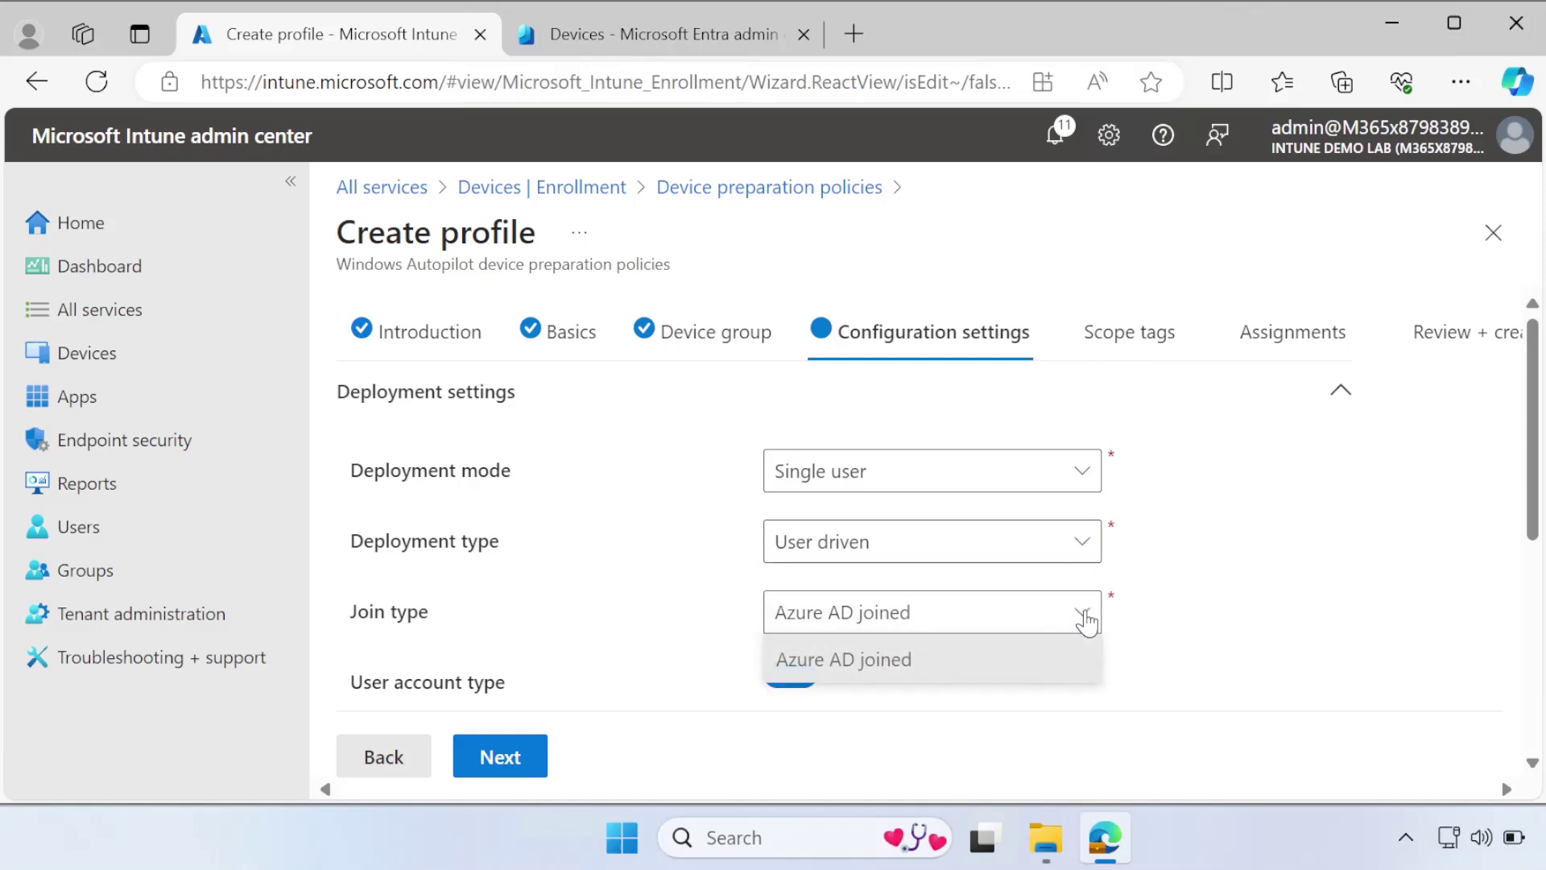
click(1087, 620)
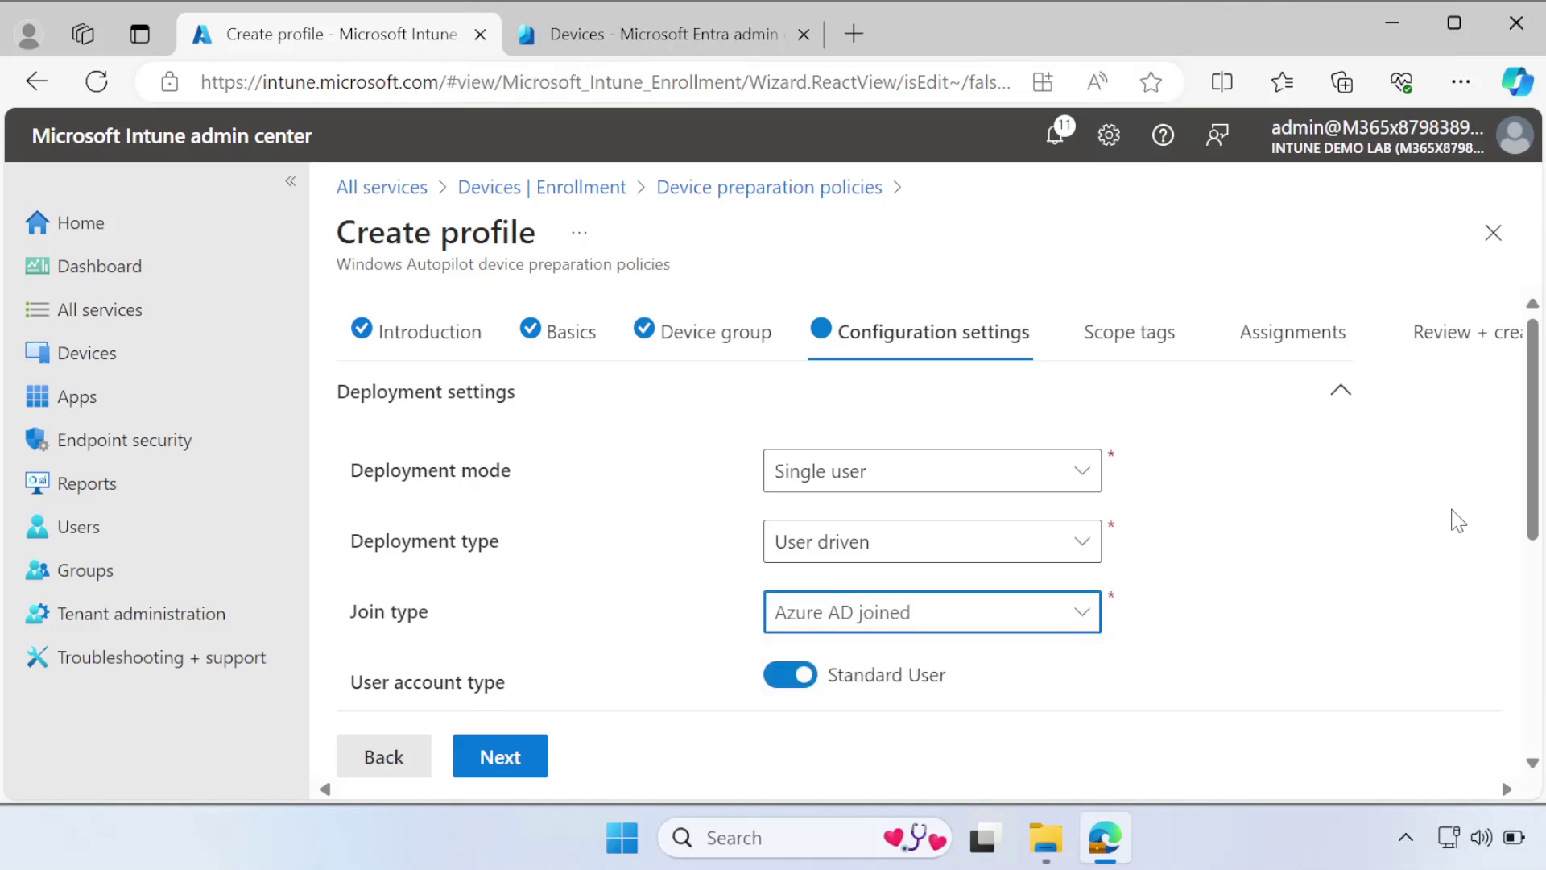
scroll(1456, 522, down, 2)
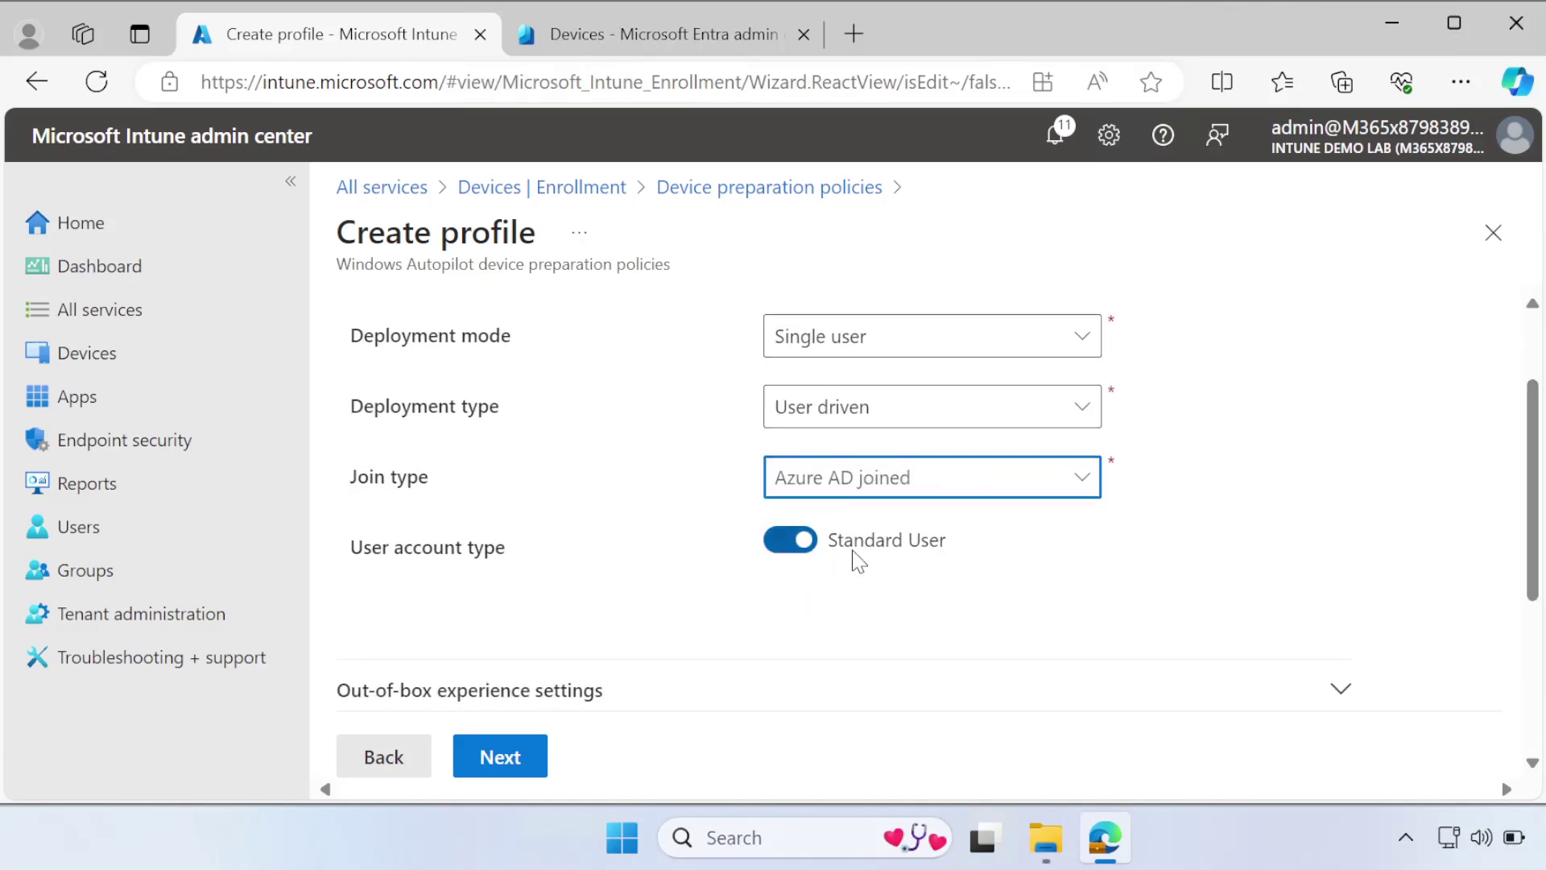
click(782, 551)
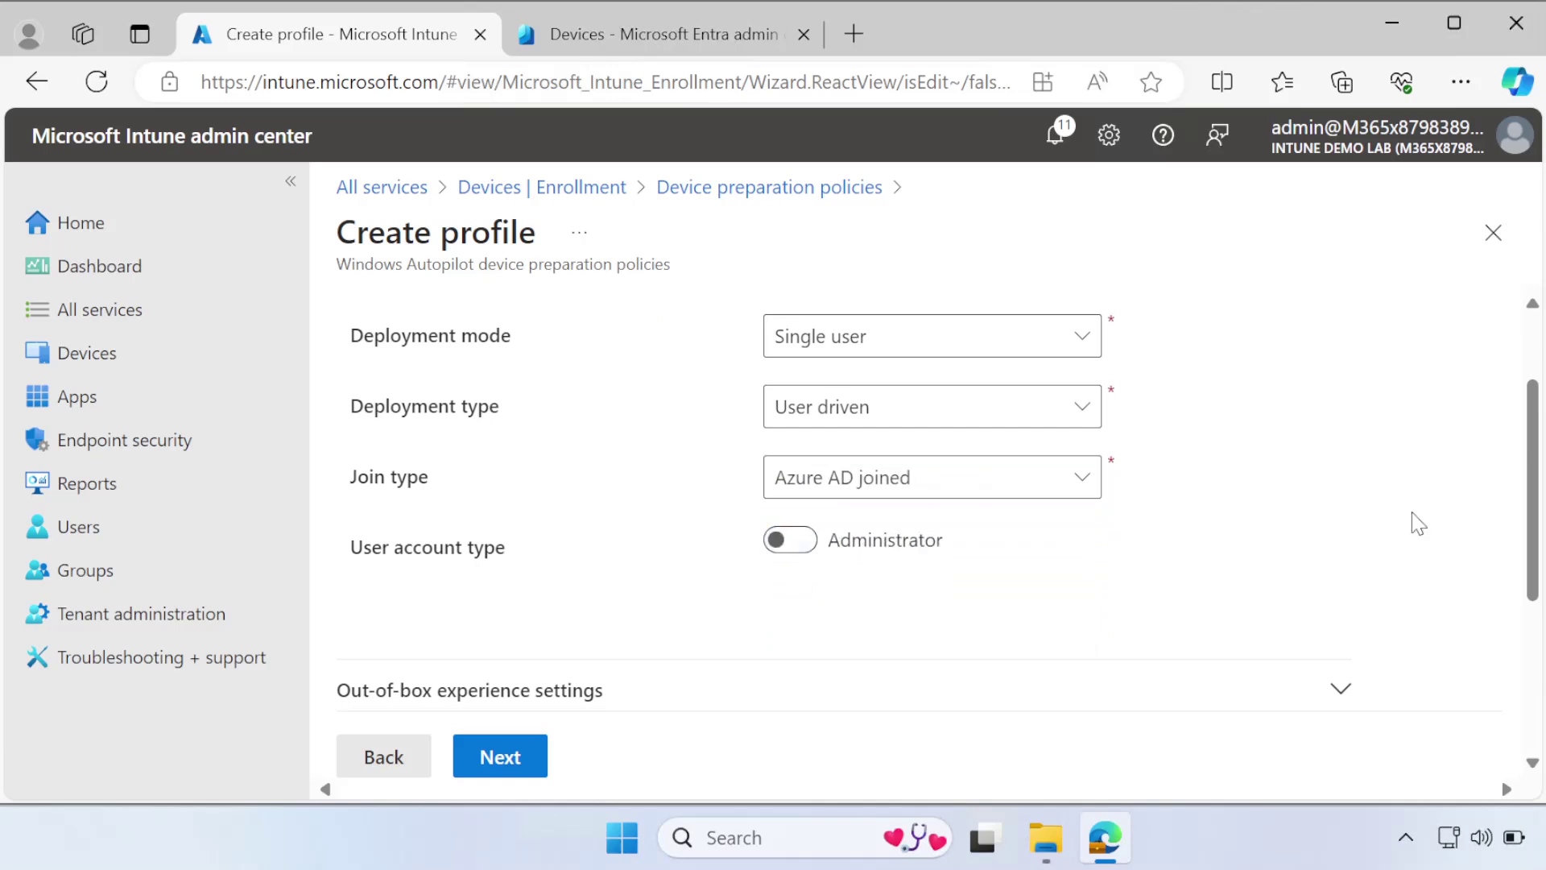
- Set the minutes allowed before showing an installation error to 60 in the out-of-box experience settings, and check the custom error message
scroll(1343, 488, down, 3)
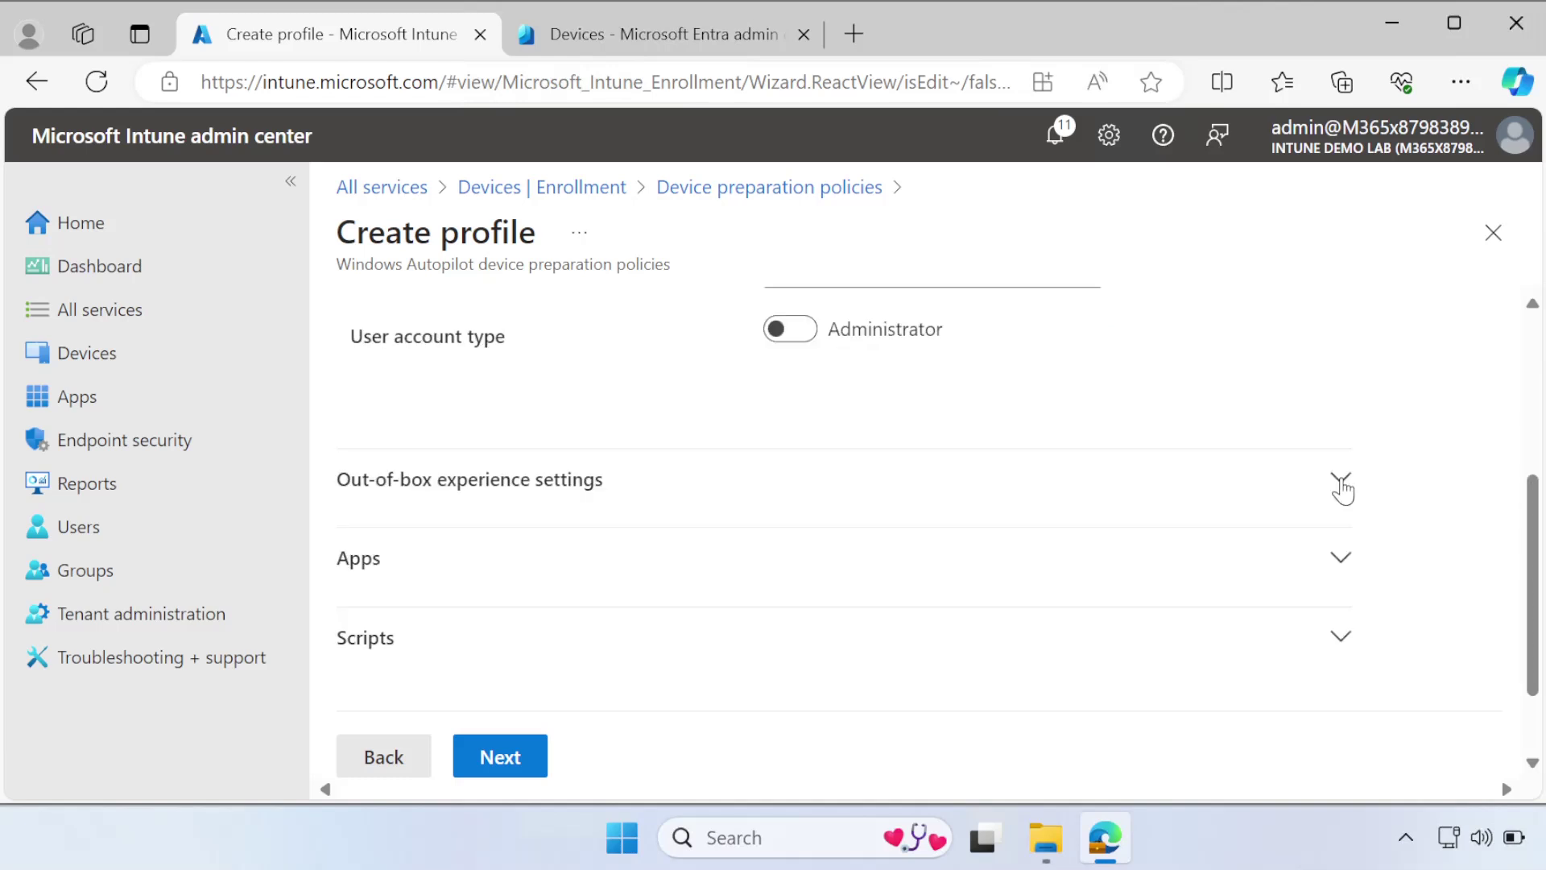
click(1340, 481)
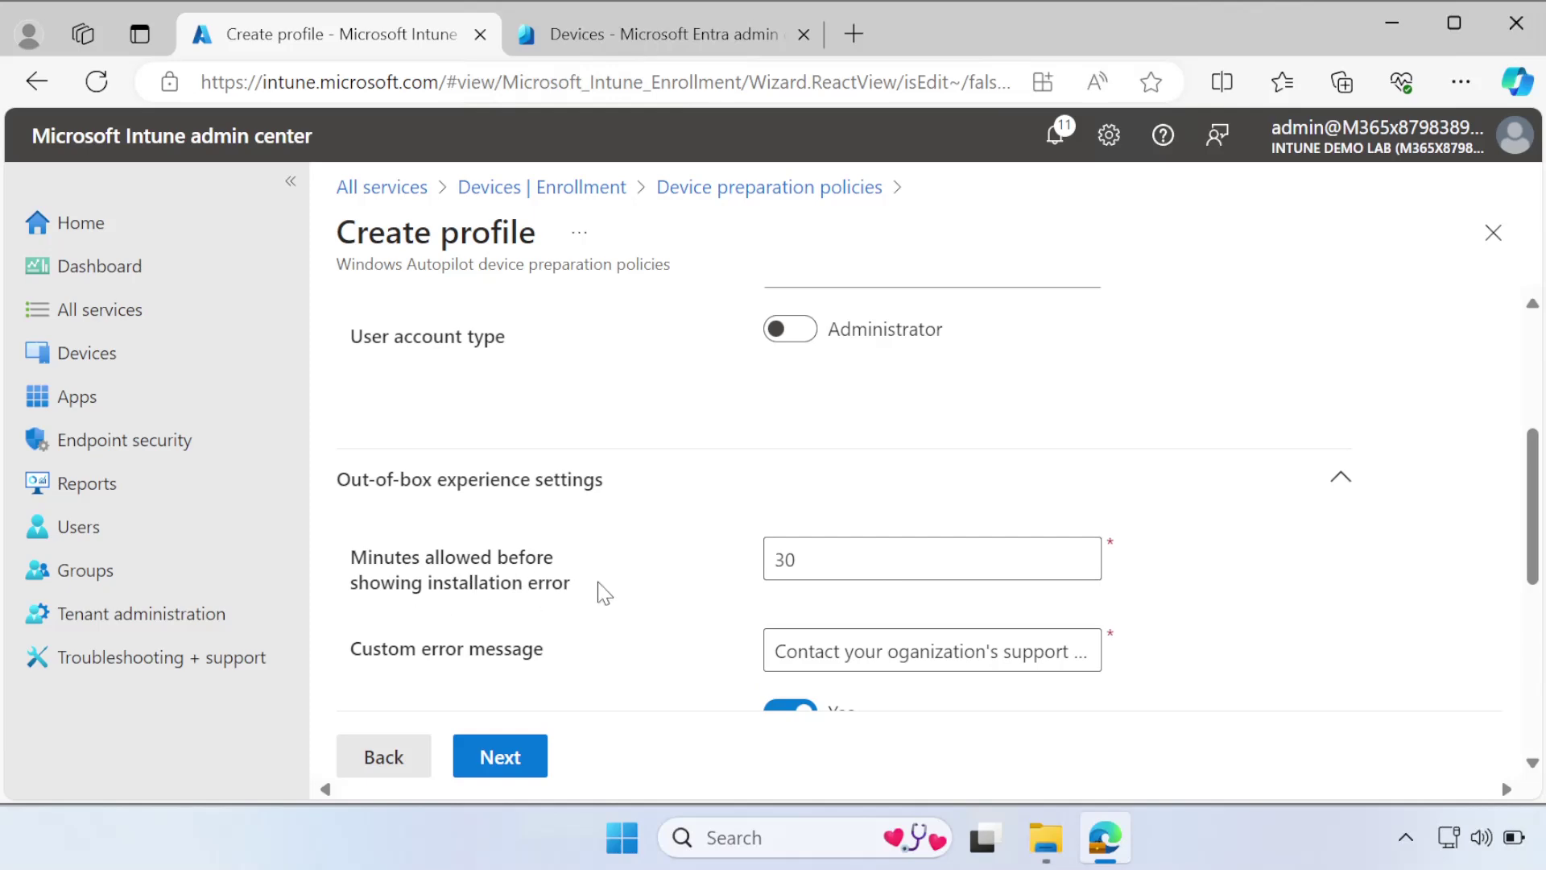
double_click(821, 558)
text(60)
click(1281, 561)
scroll(419, 506, down, 2)
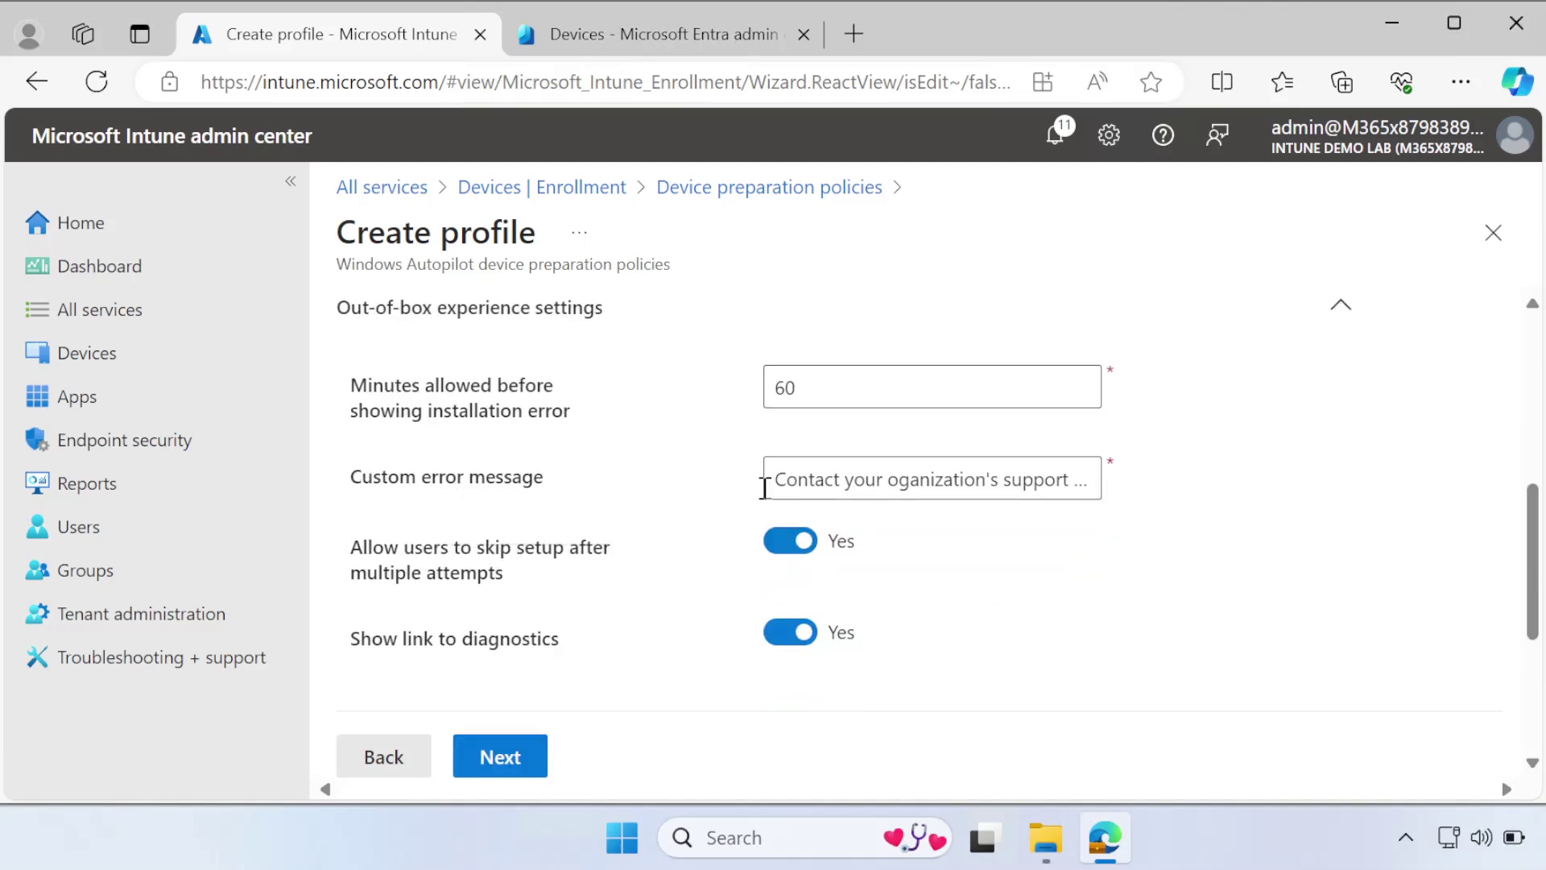
drag(779, 486, 1119, 492)
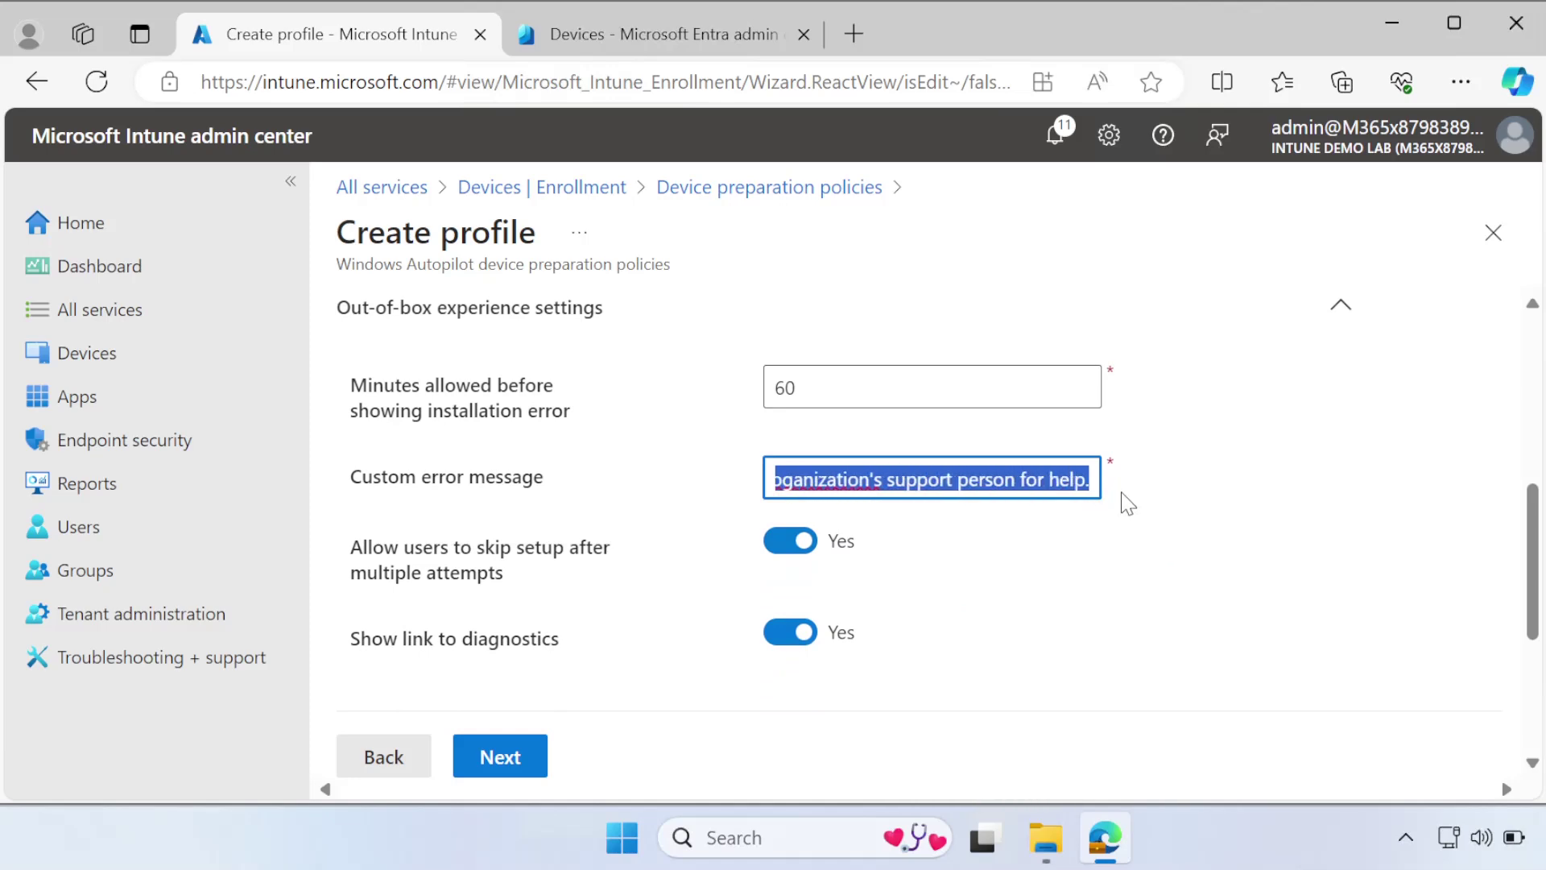
click(1226, 522)
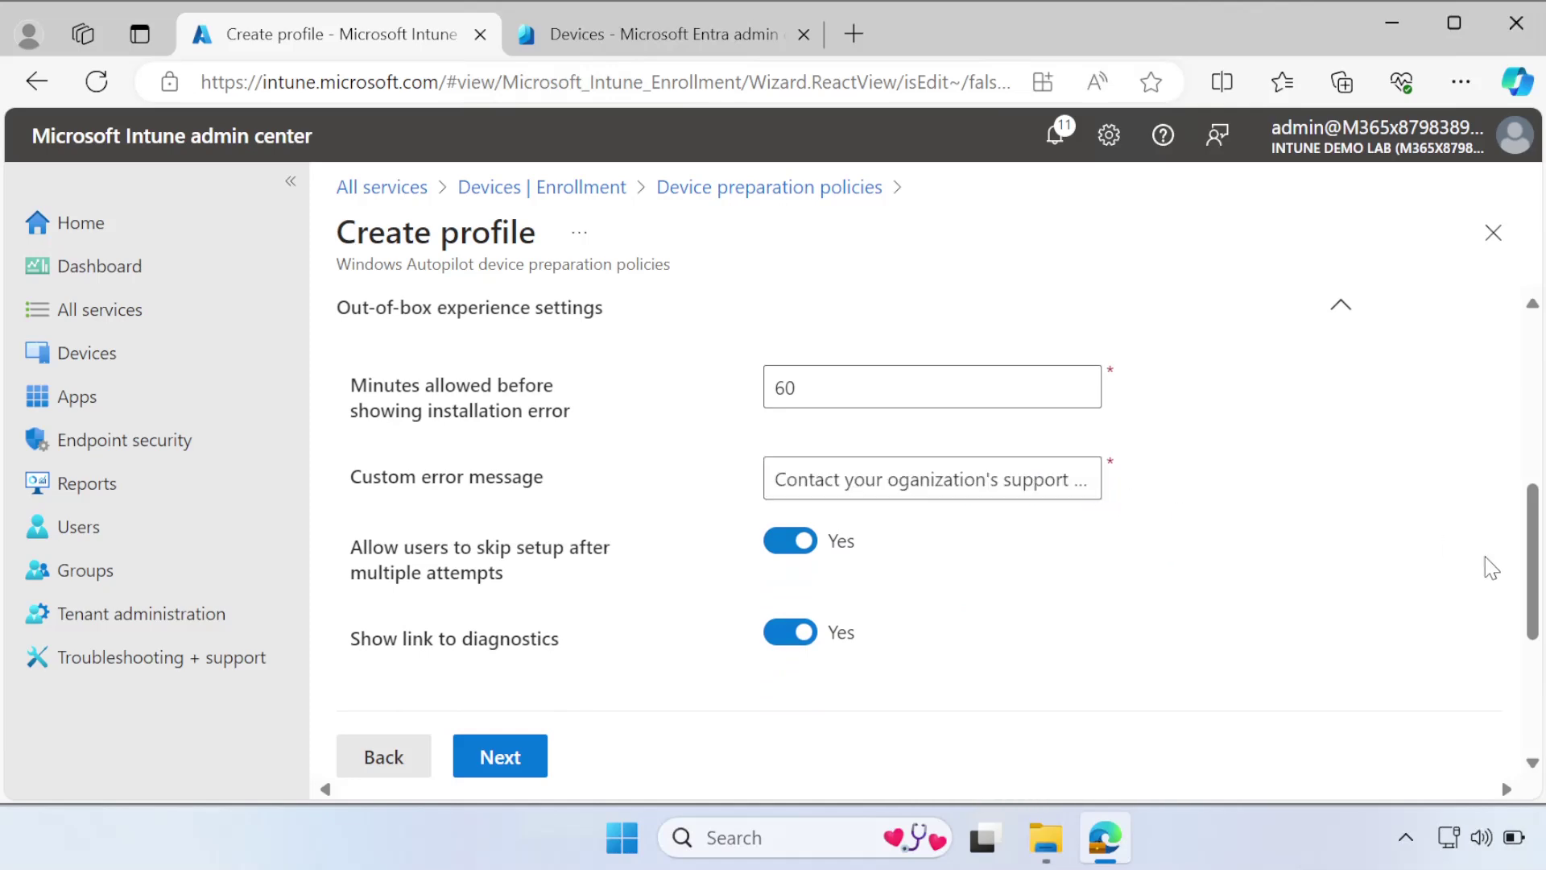
- Add Adobe Acrobat Reader DC, Company Portal and VLC as the policy's managed apps and save the selection
scroll(1530, 555, down, 2)
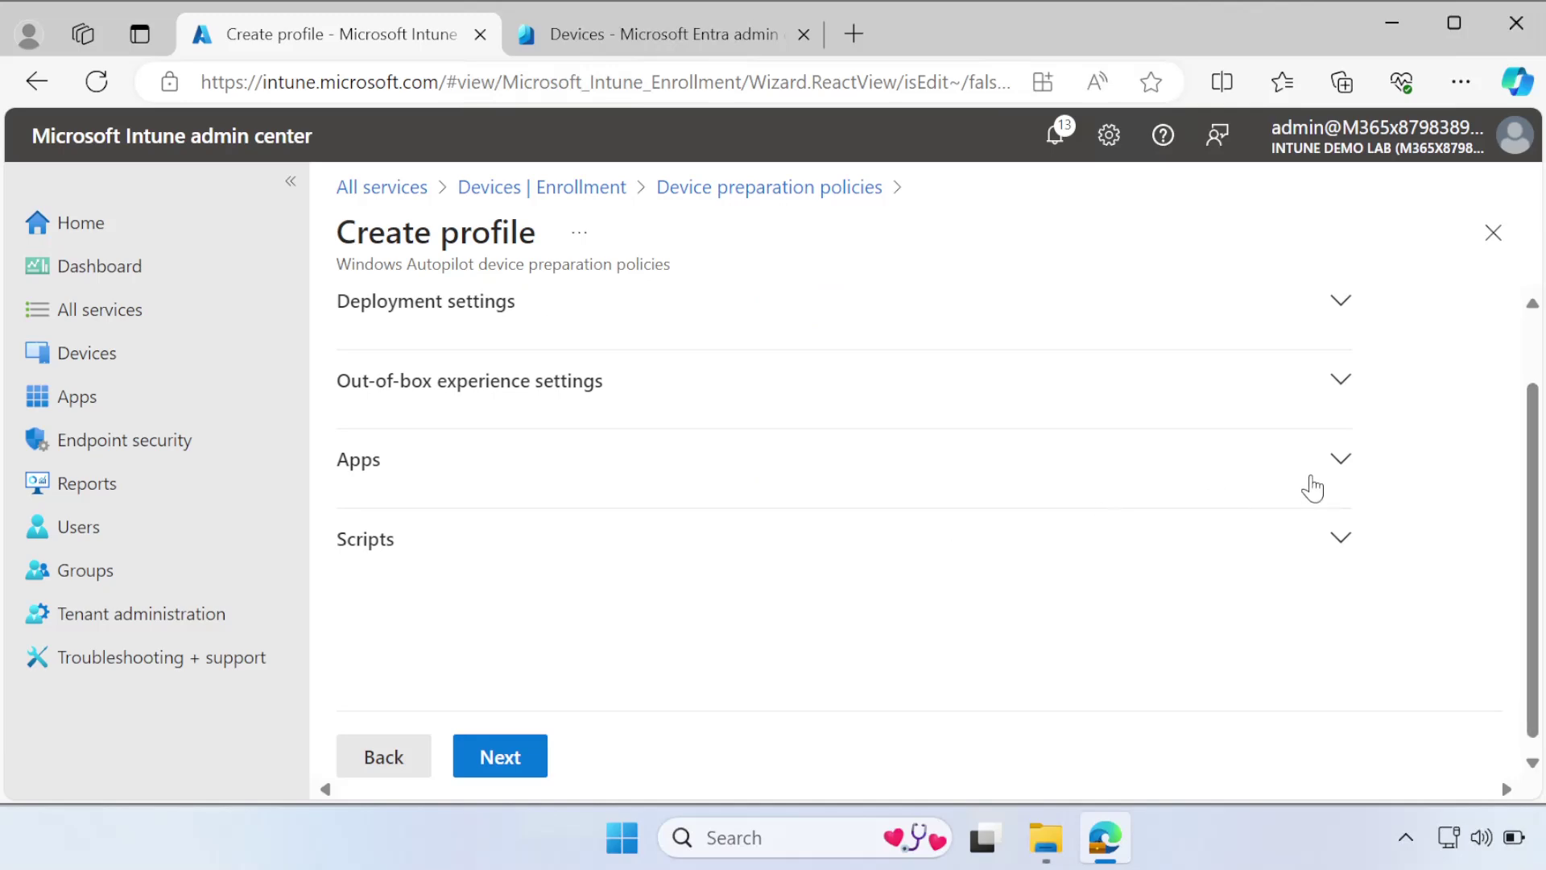
click(1341, 461)
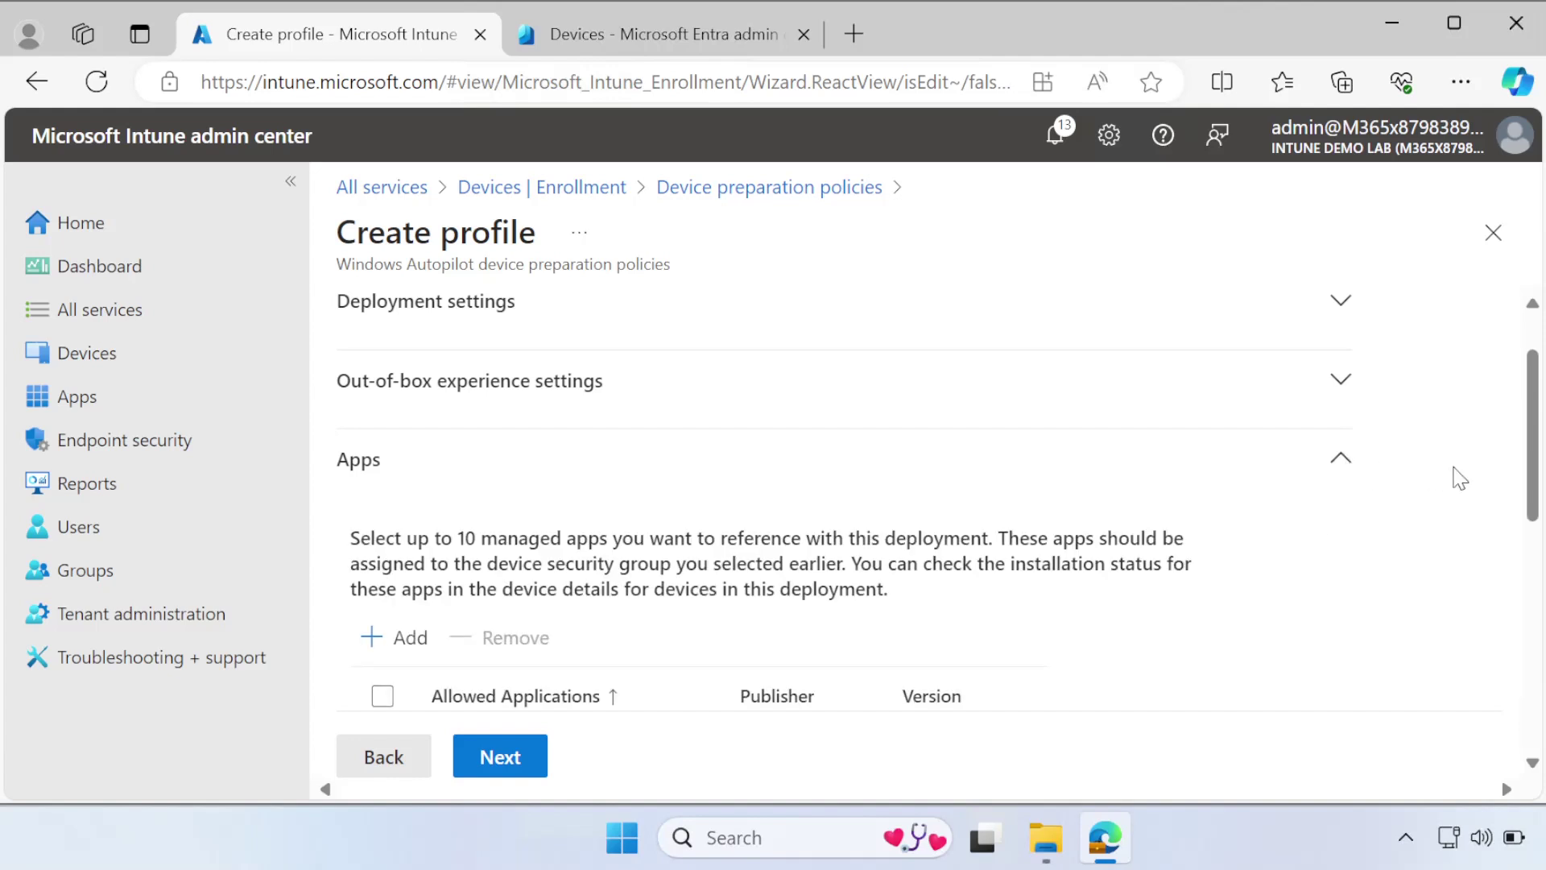
drag(1532, 483, 1532, 554)
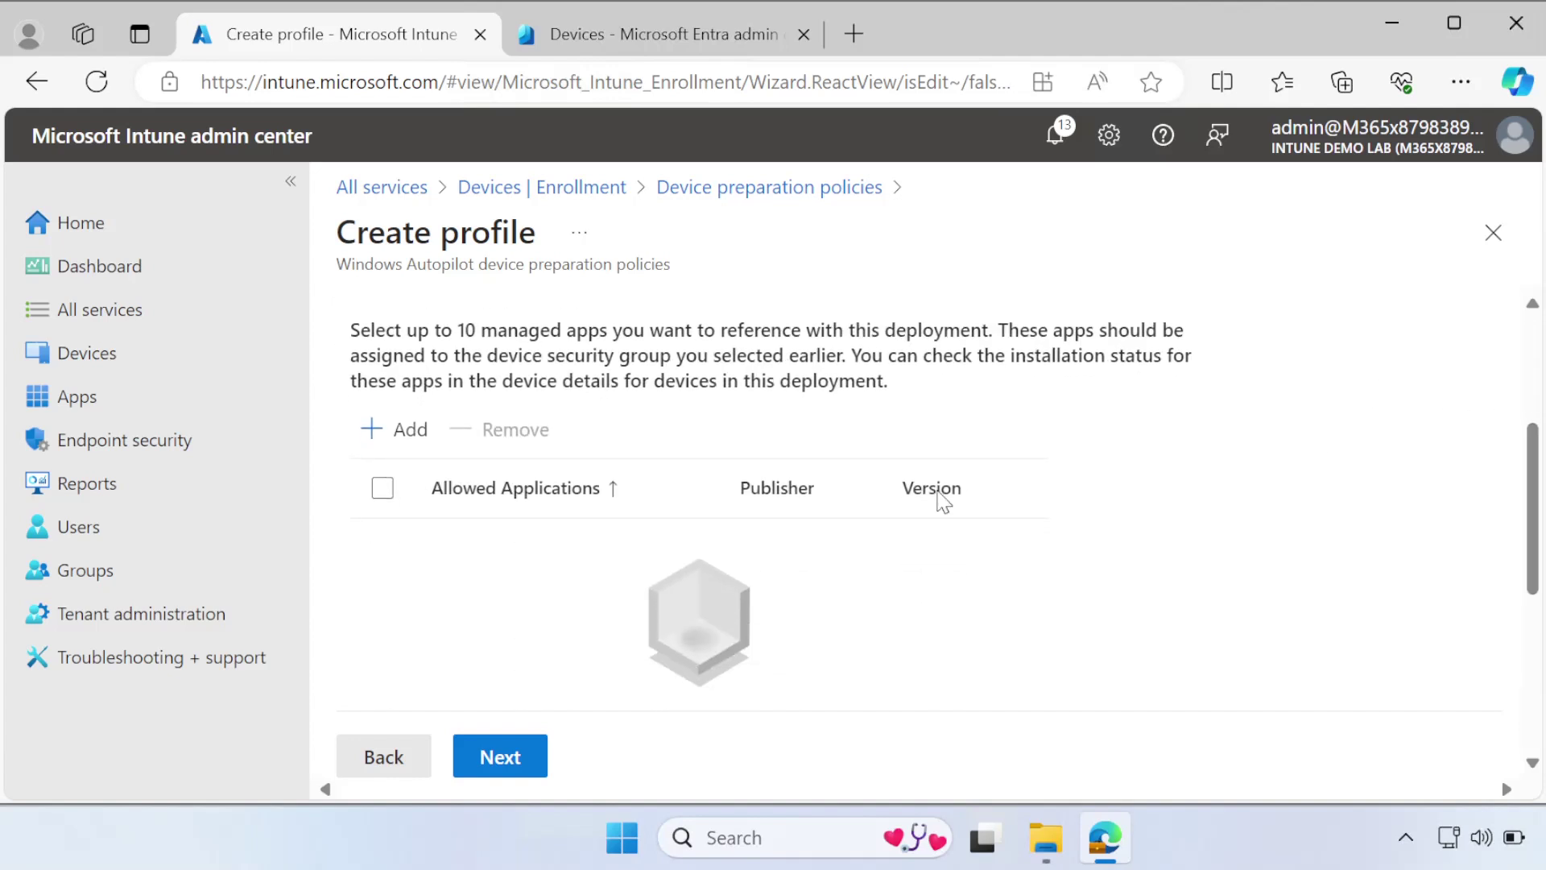
click(400, 439)
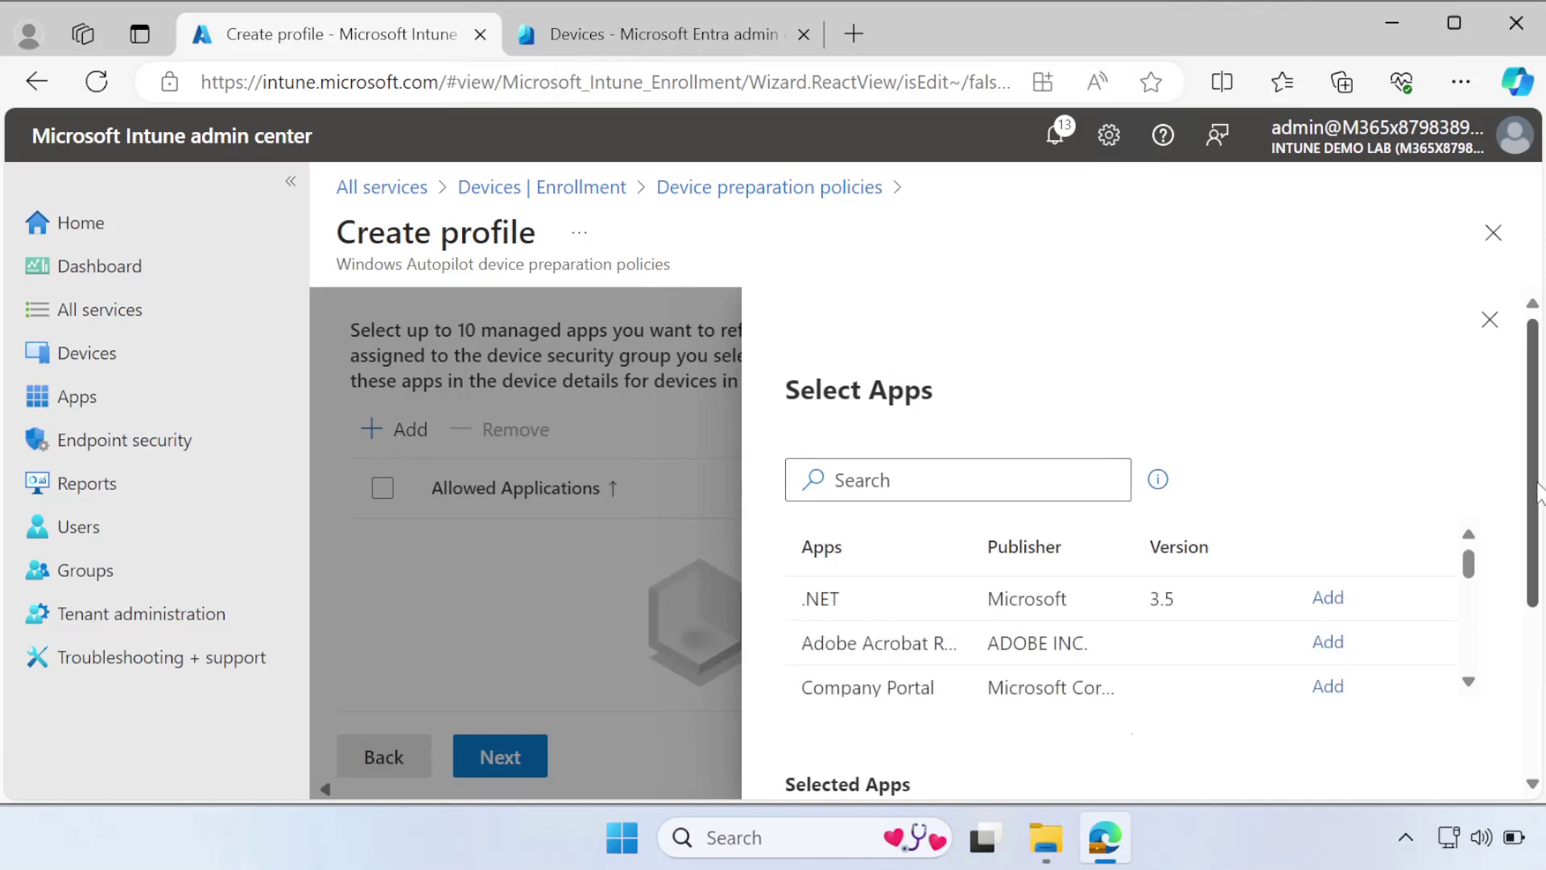
scroll(1533, 489, down, 2)
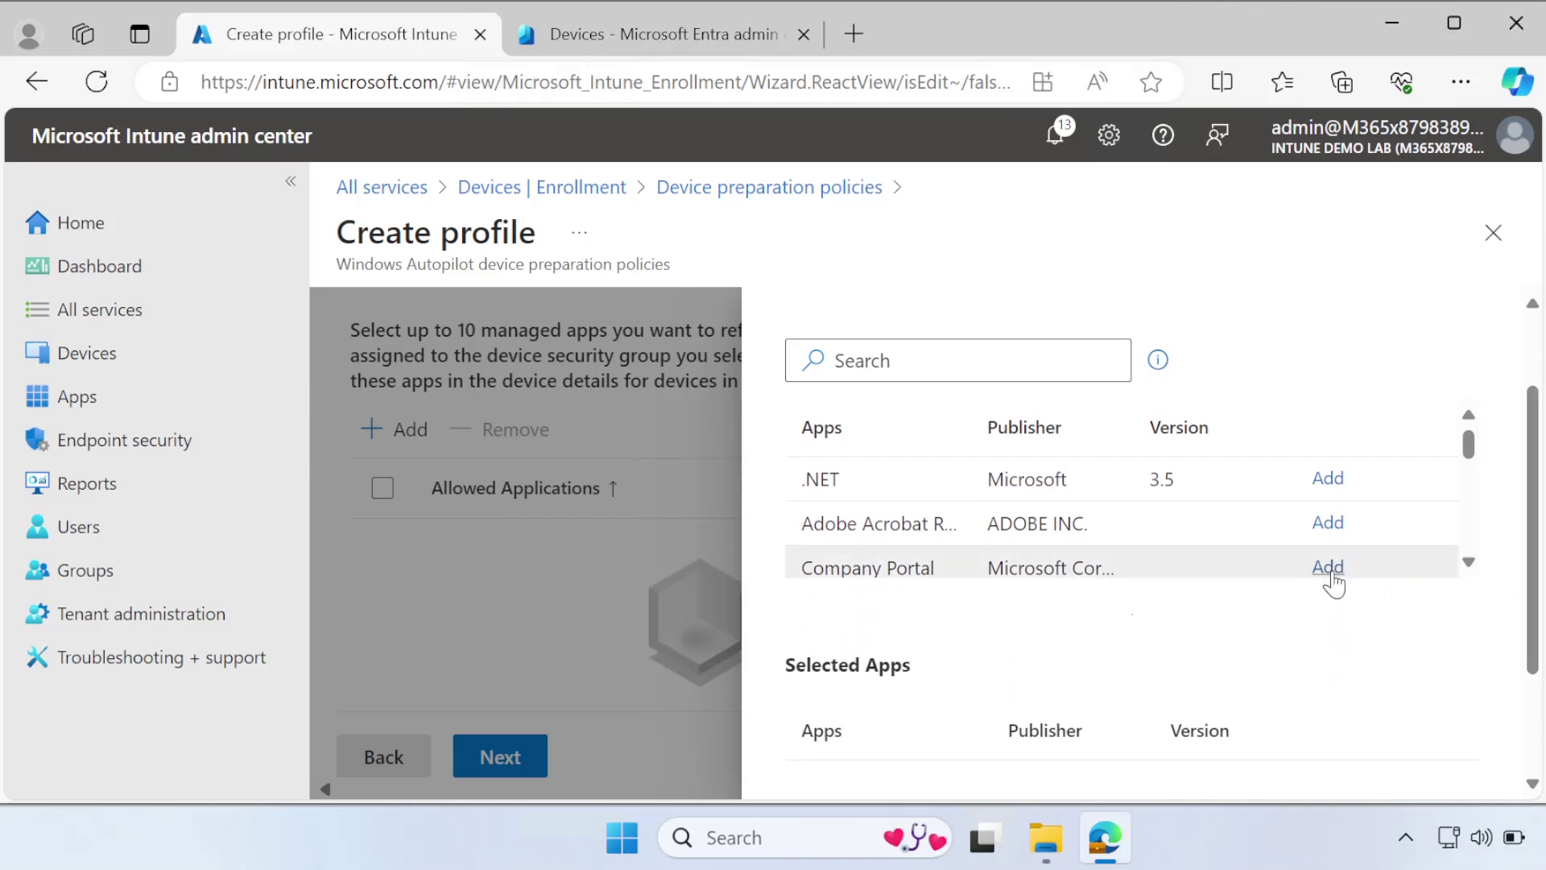
click(1329, 525)
scroll(1460, 472, down, 5)
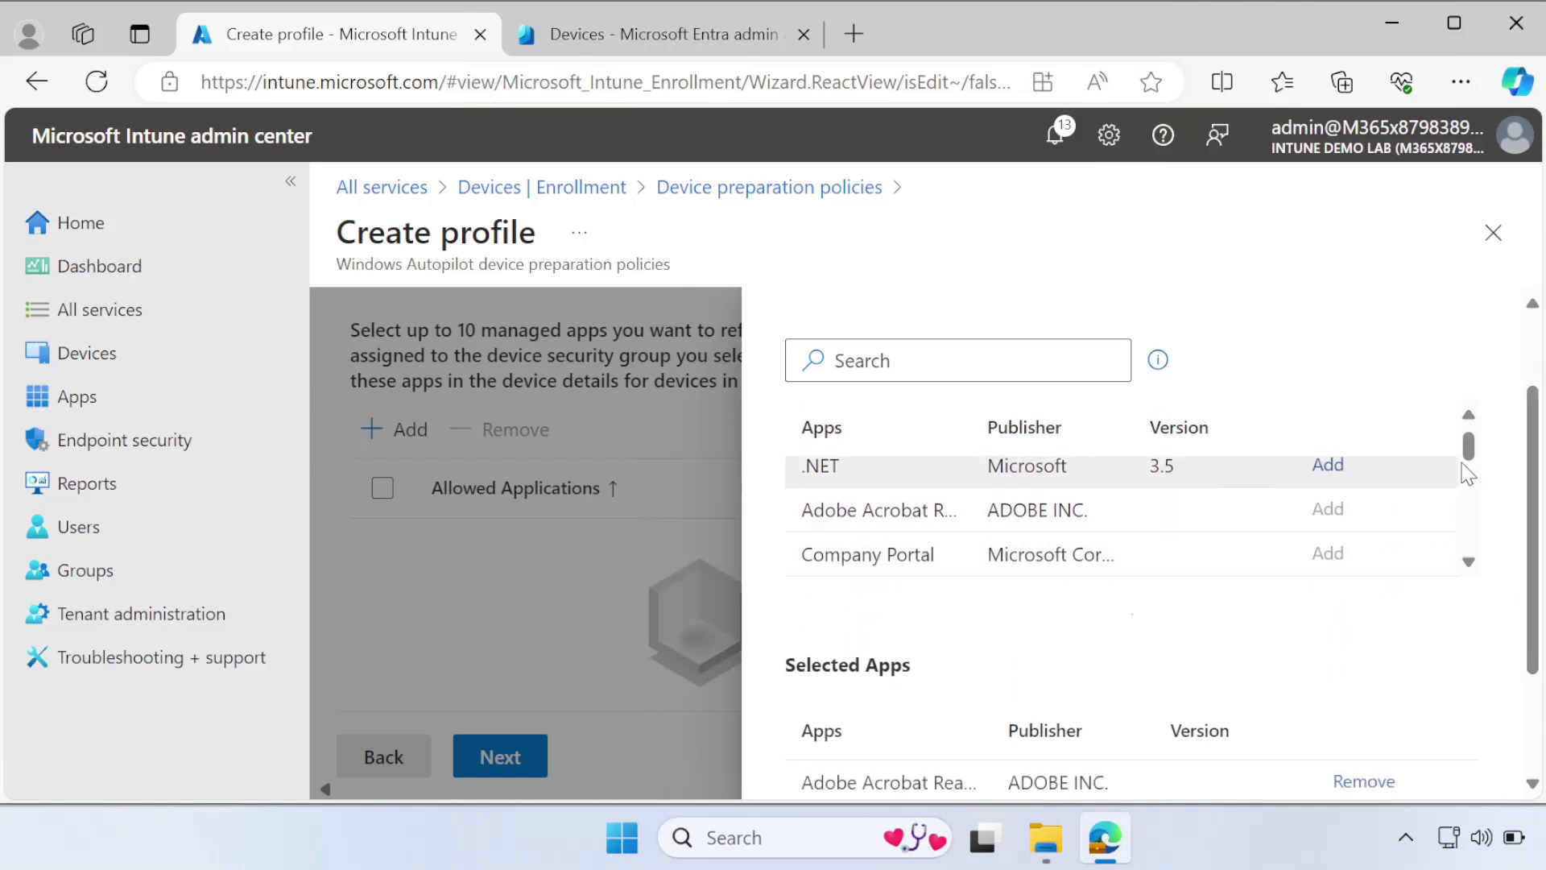
click(1330, 555)
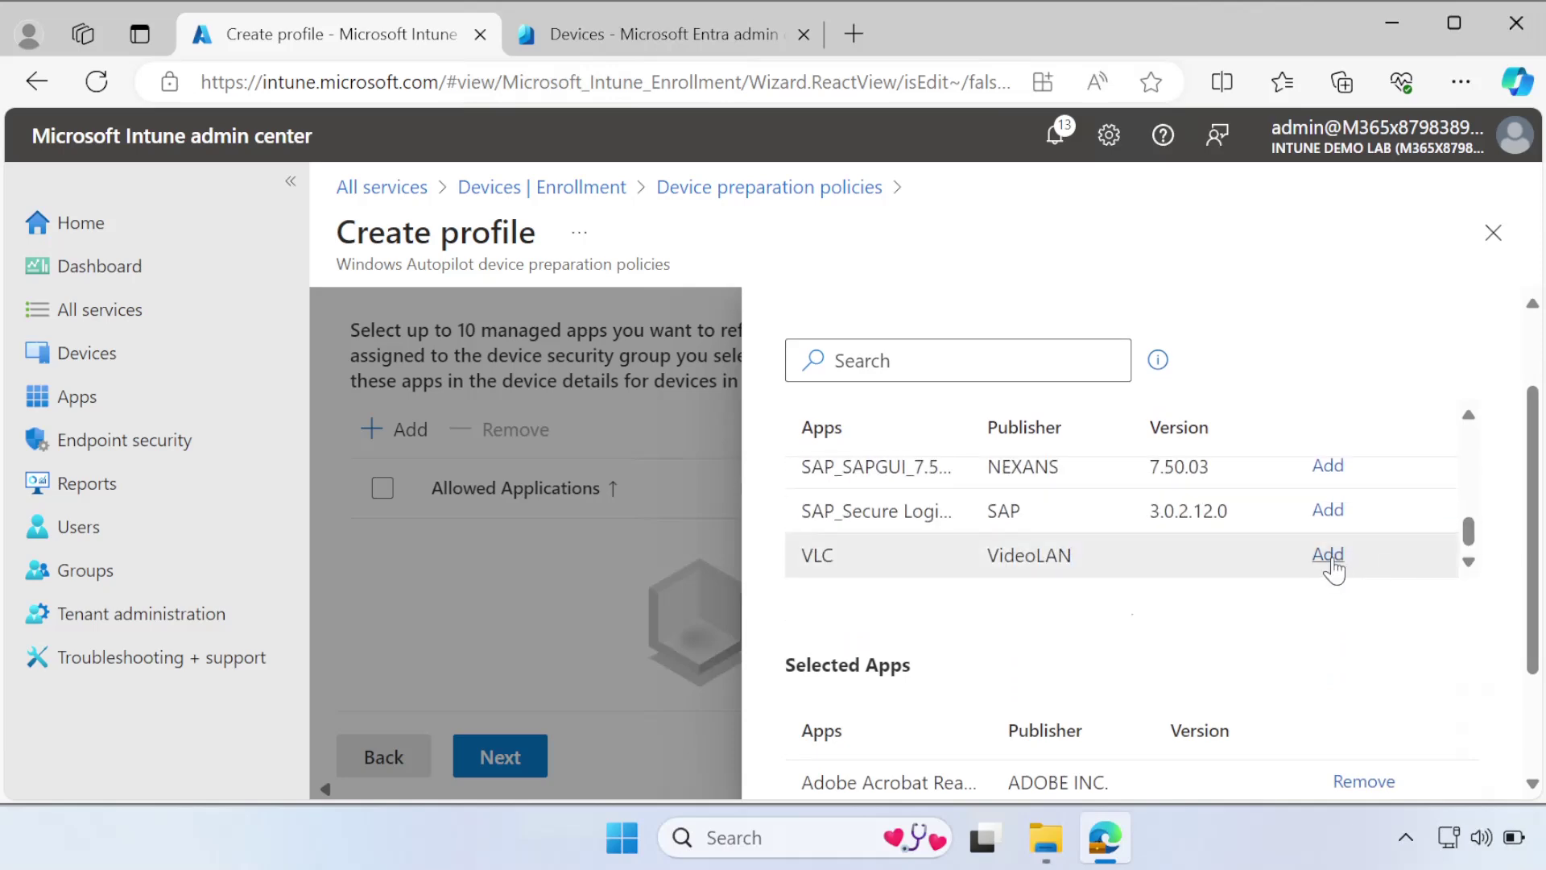
scroll(1052, 733, down, 2)
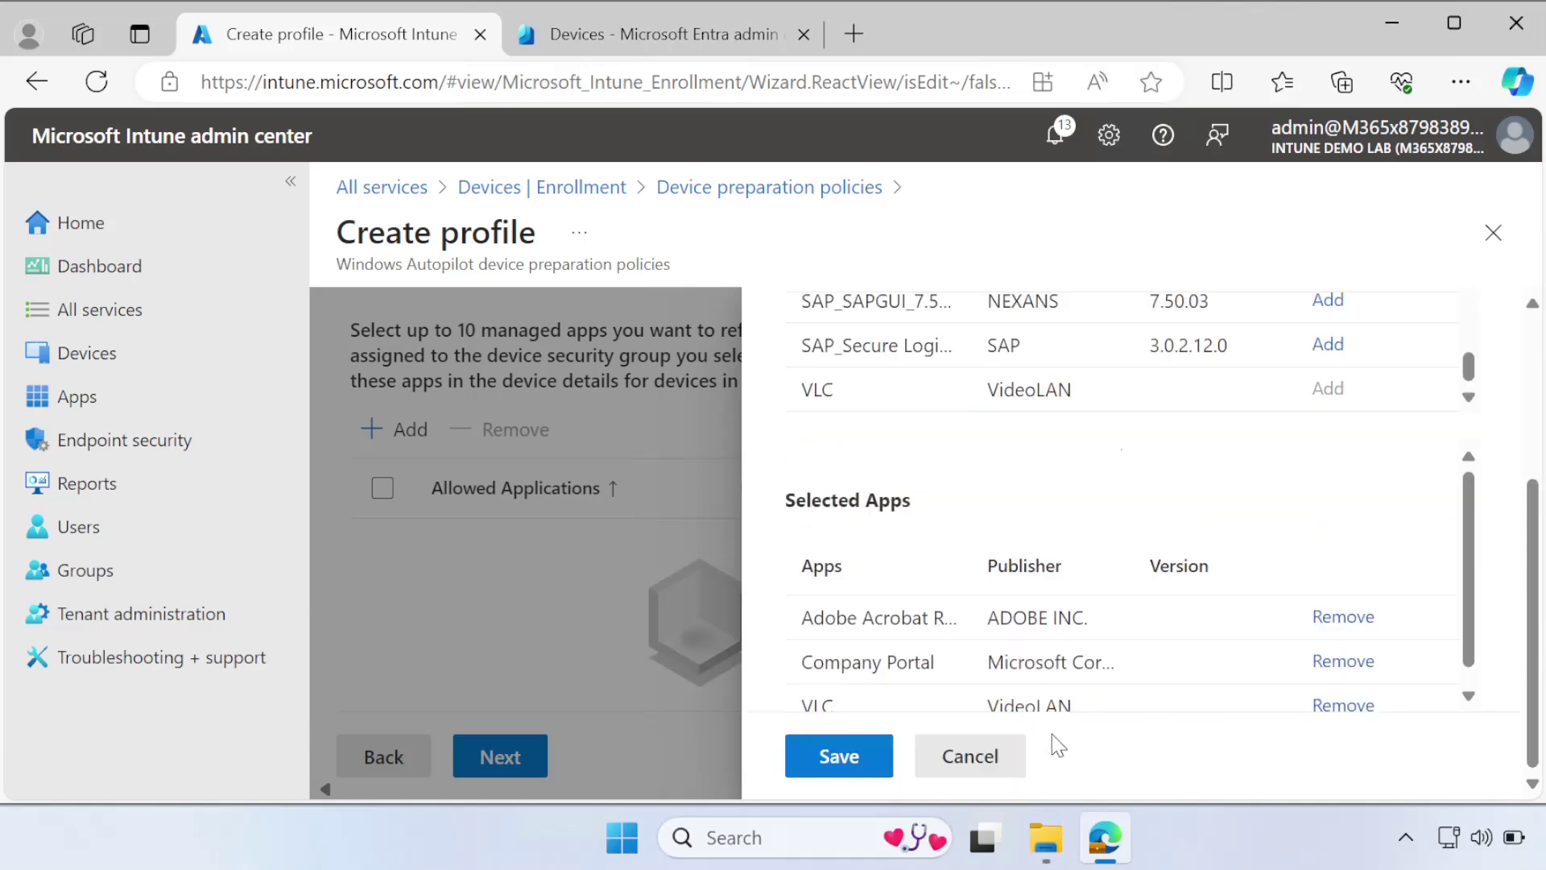
click(838, 755)
- Add the "Create folder in c drive" script to the policy, save the selection and continue to the scope tags
scroll(1493, 558, down, 3)
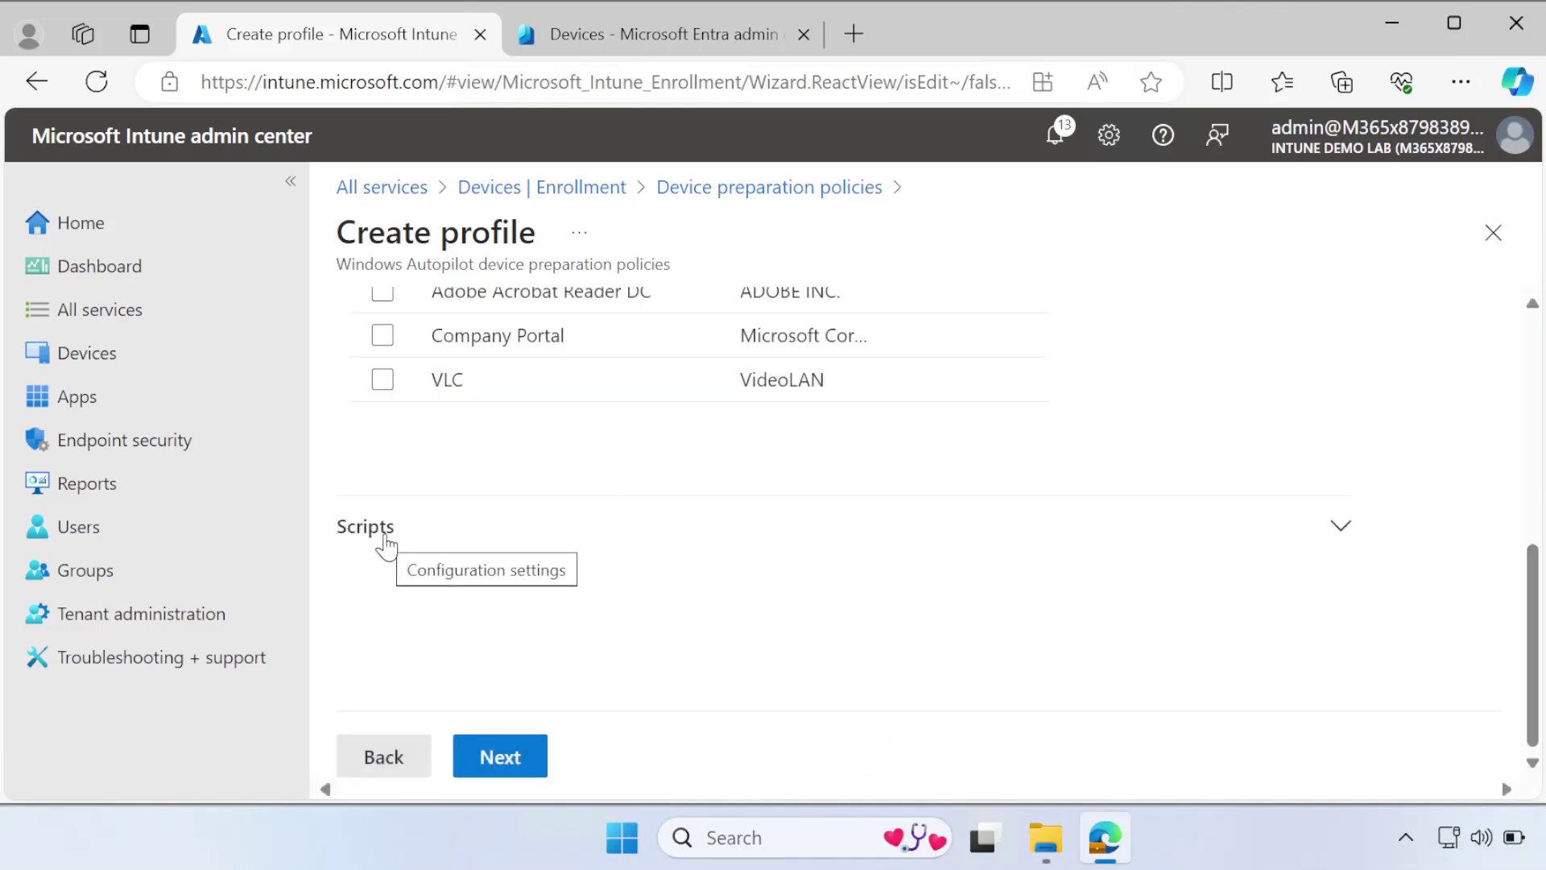
click(1336, 541)
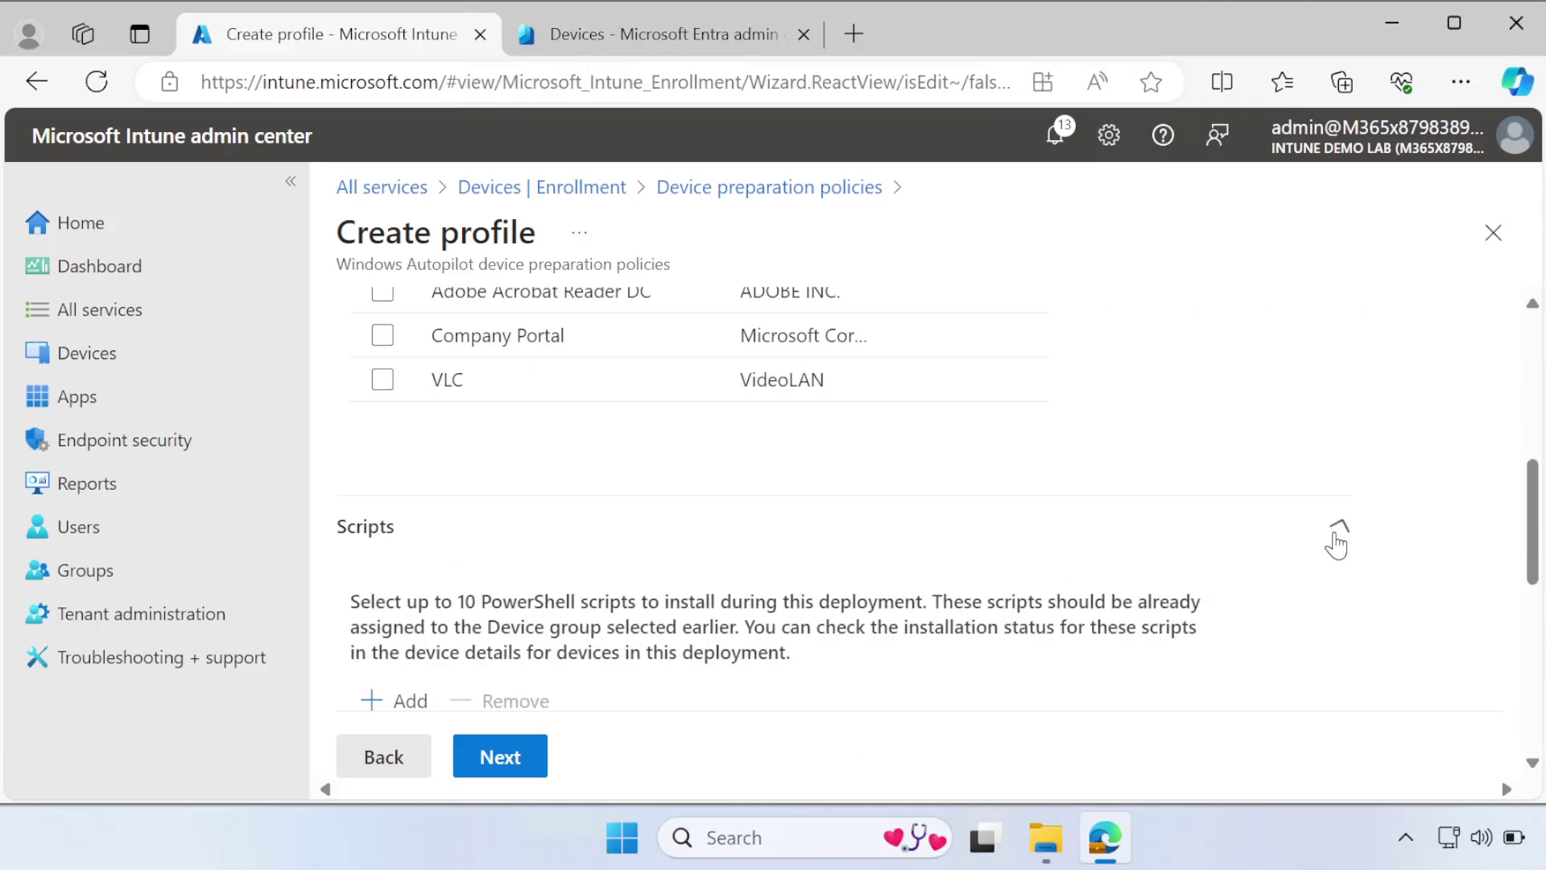
drag(1530, 564, 1529, 616)
click(400, 507)
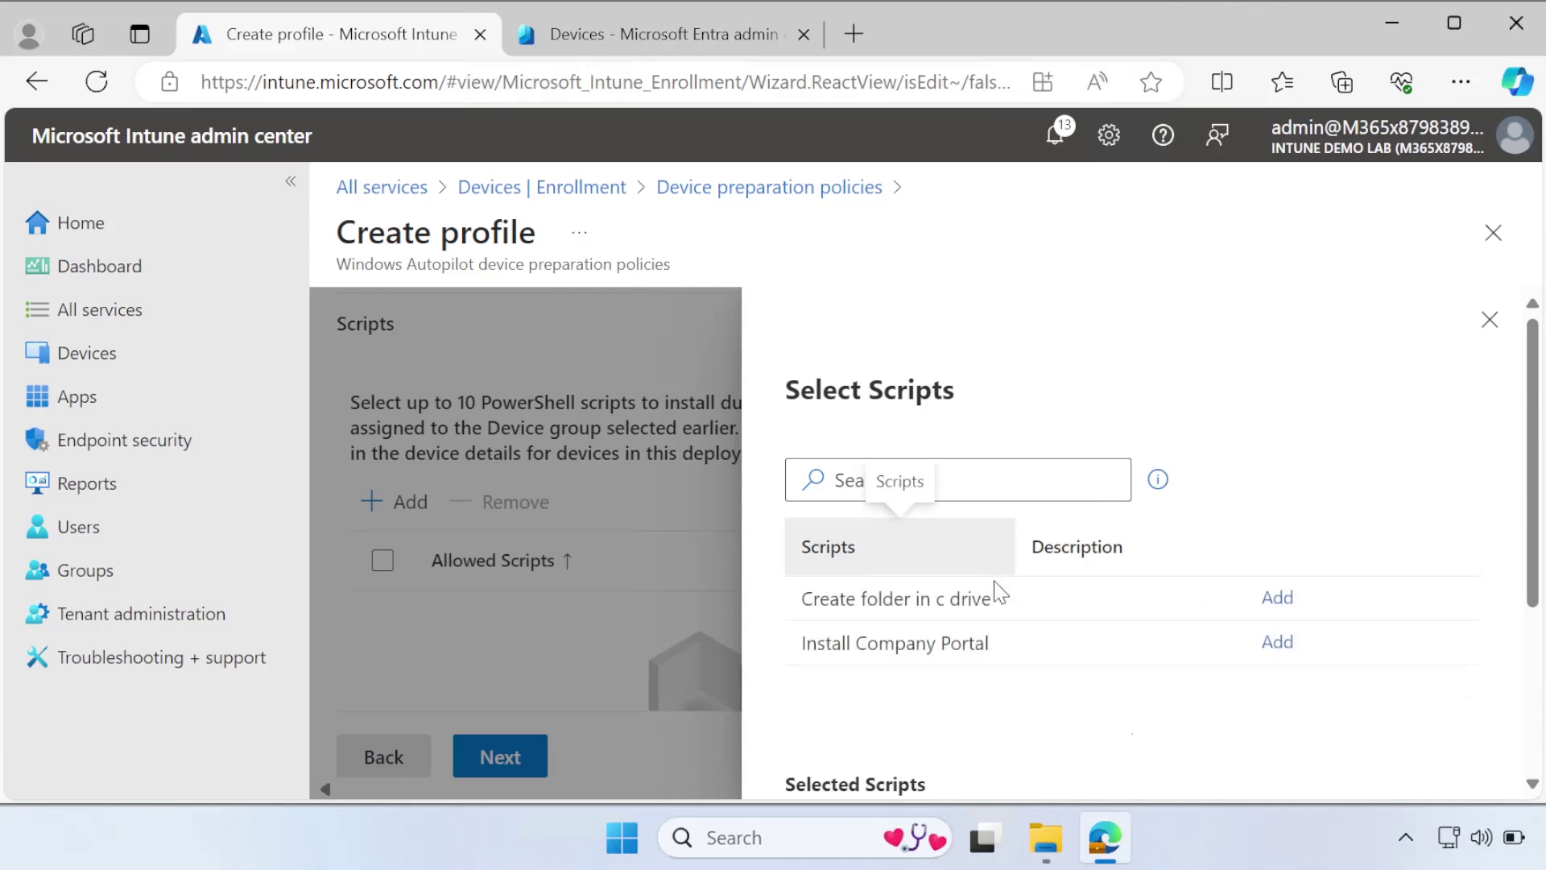
click(1278, 598)
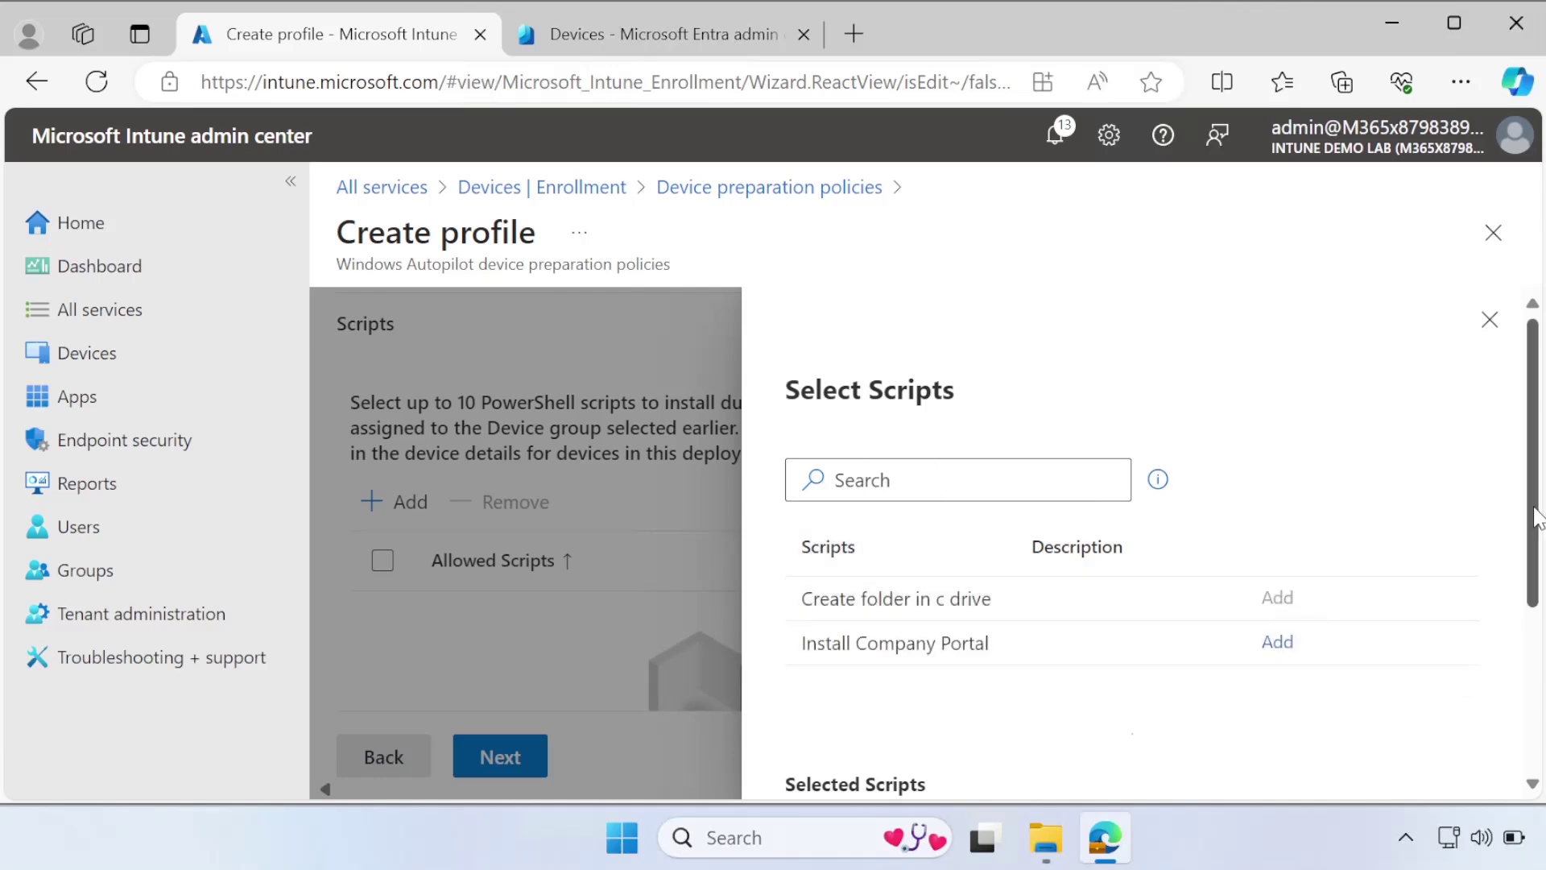
drag(1538, 518, 1532, 704)
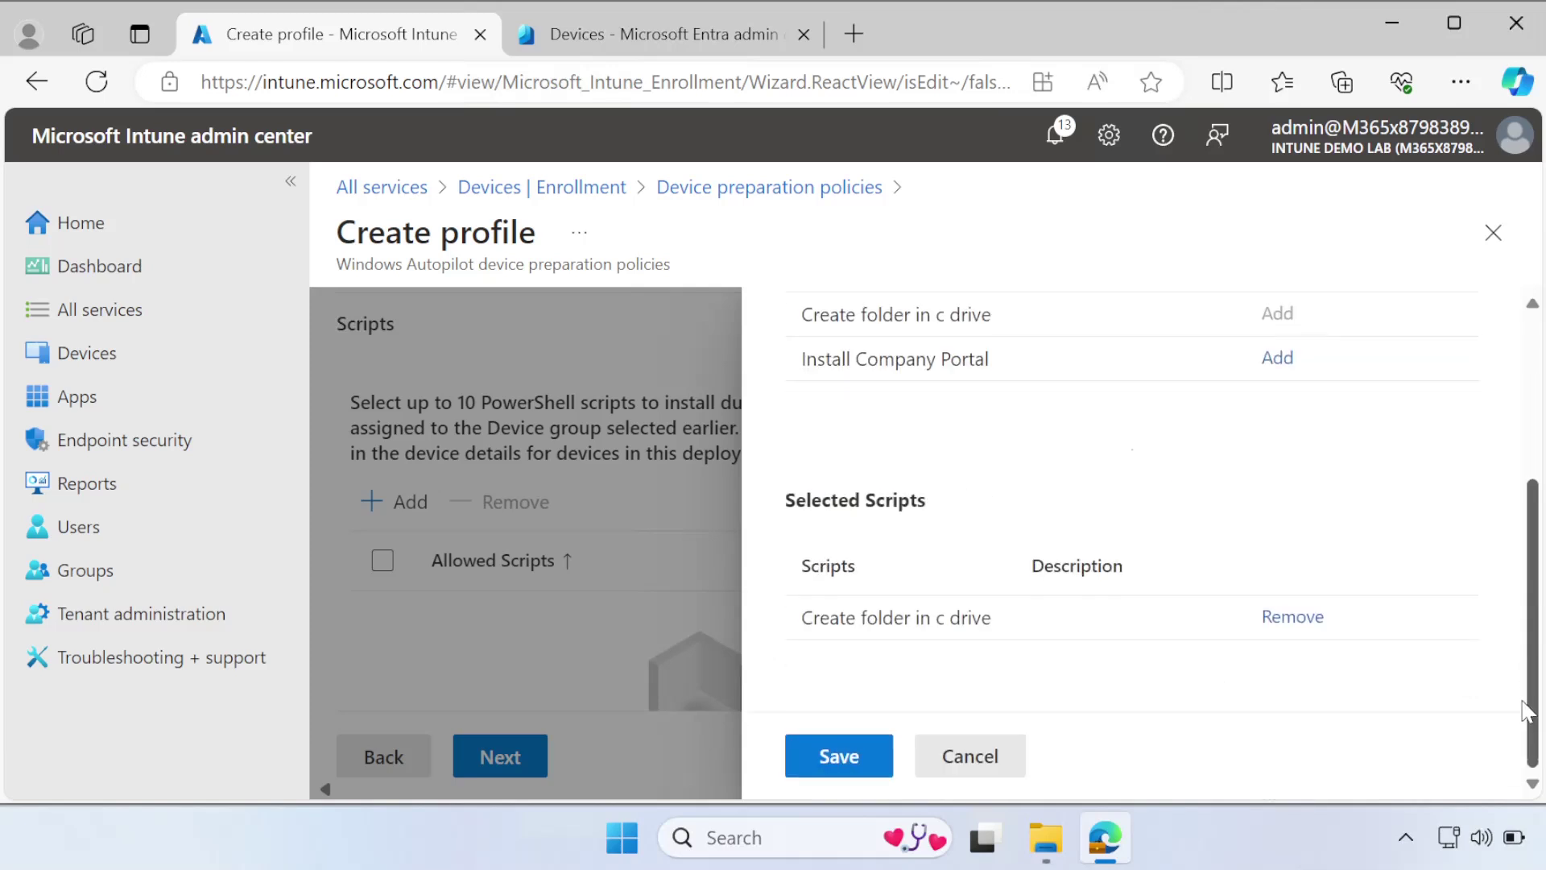
click(839, 756)
click(501, 755)
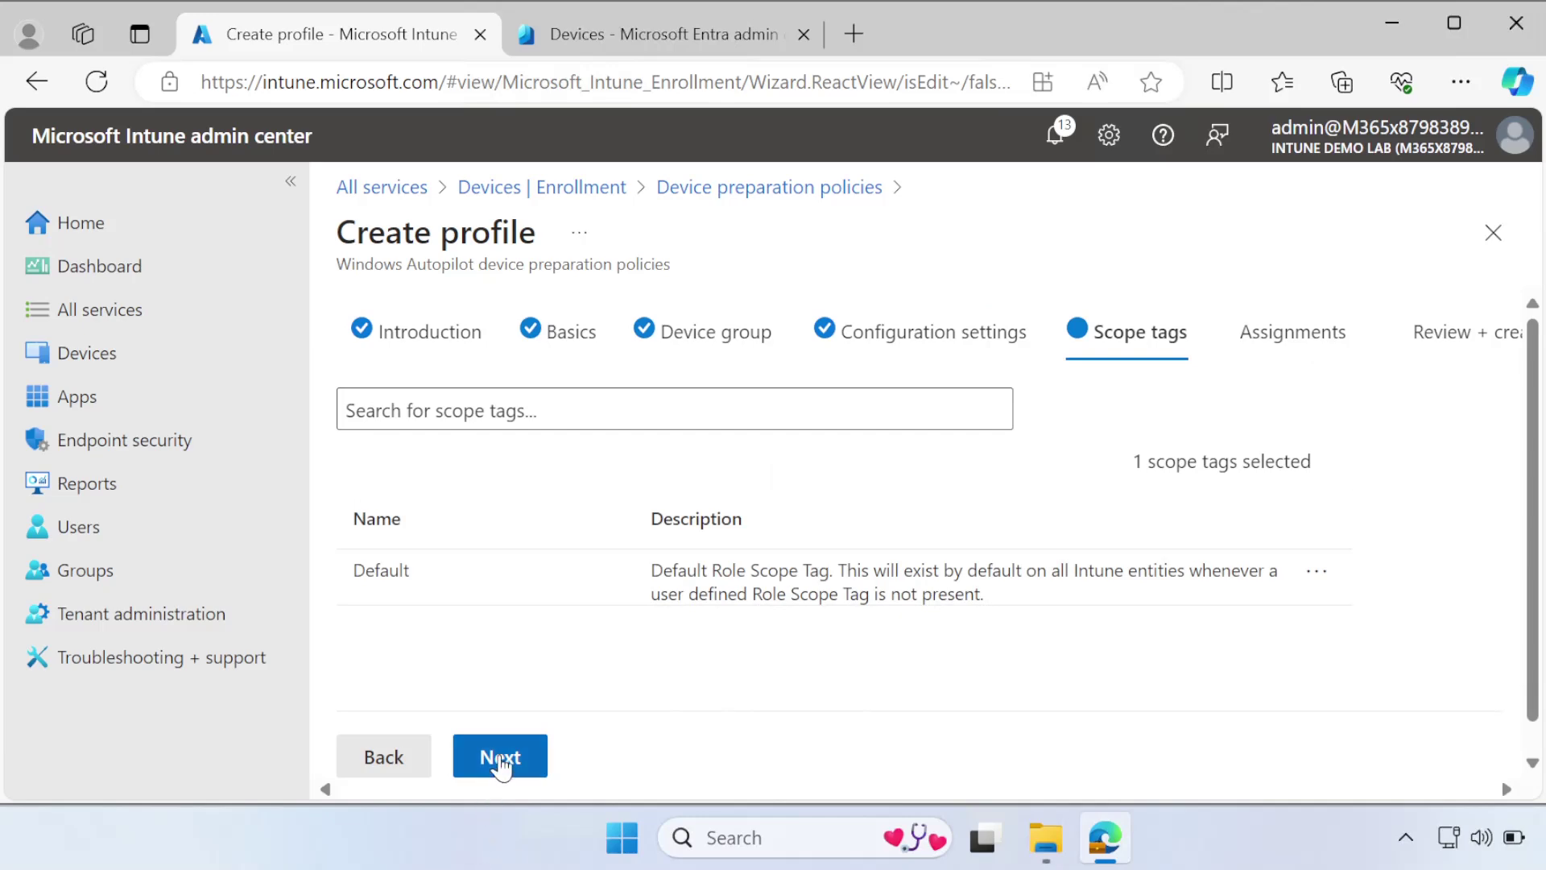
- Keep the Default scope tag, search the assignment groups for "autopilot" and include "Windows Autopilot device preparation_User_Group"
click(500, 761)
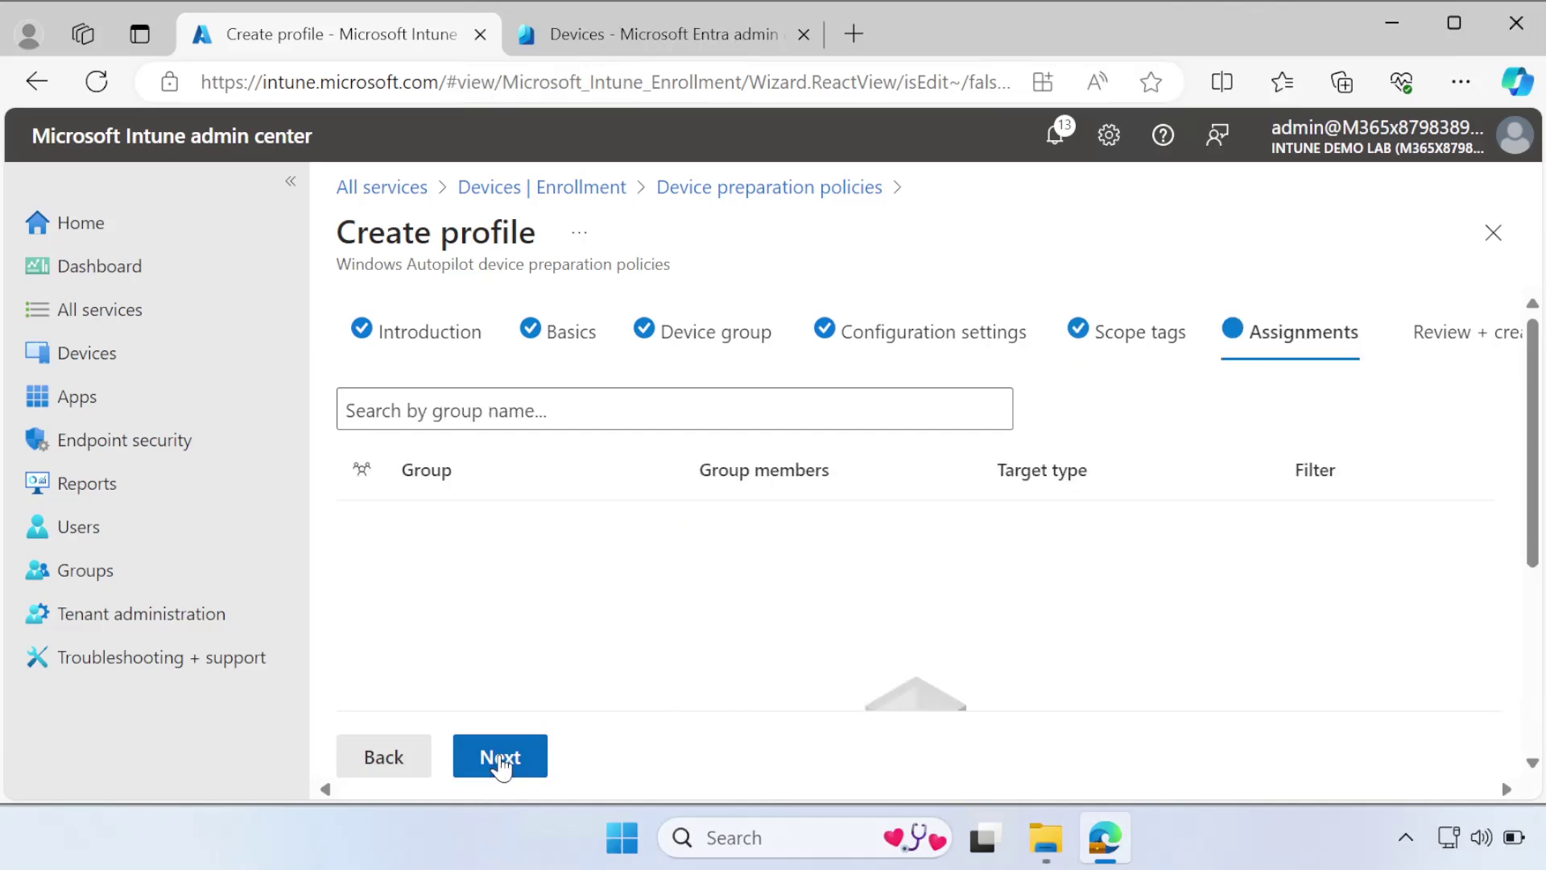
click(476, 411)
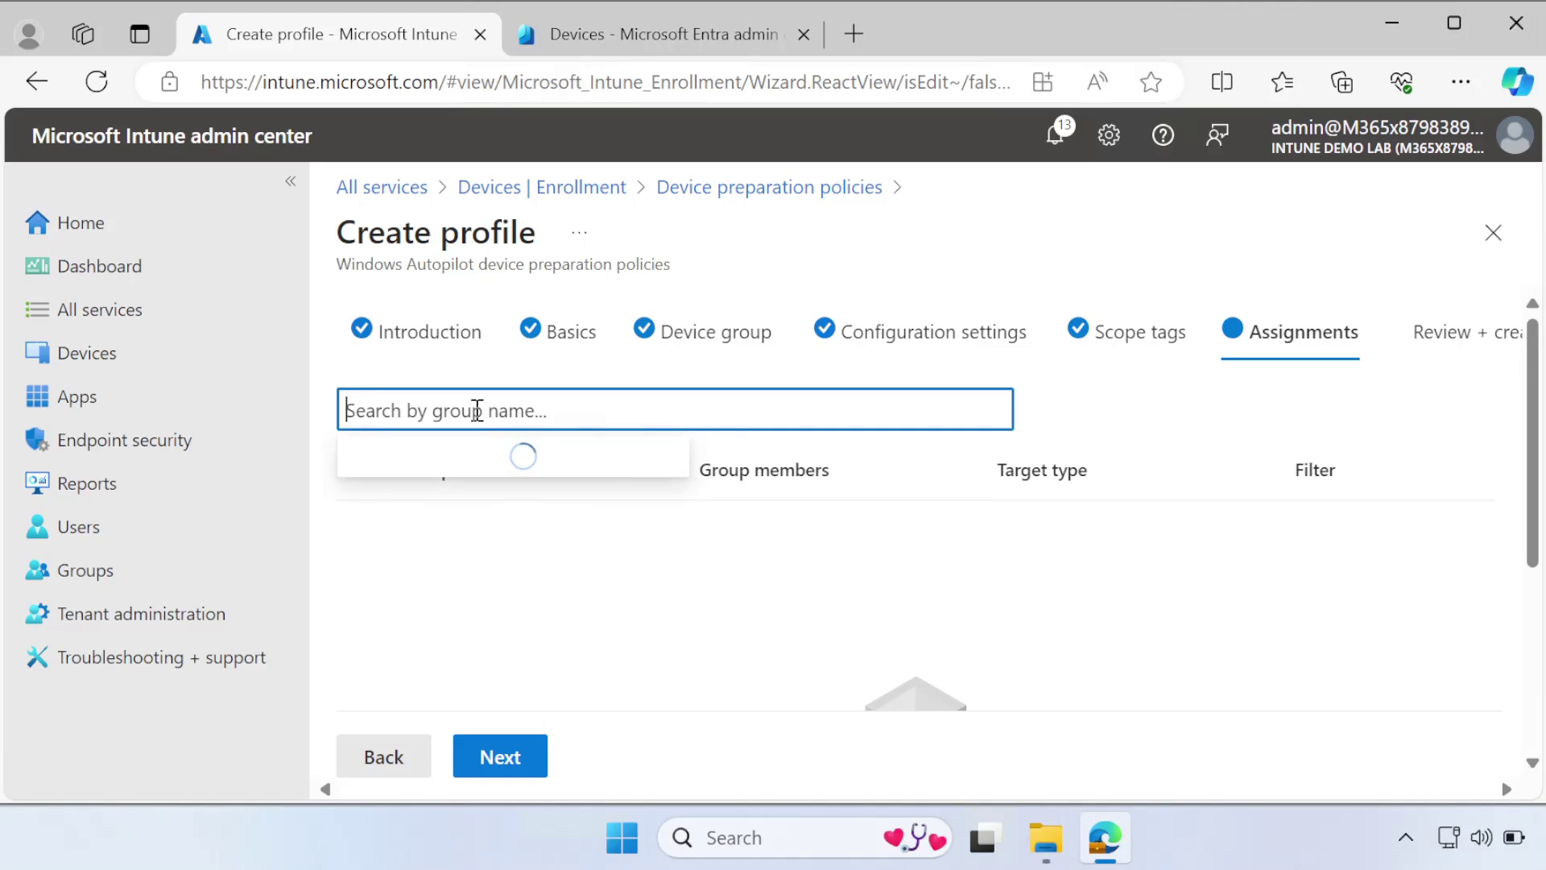
text(aut)
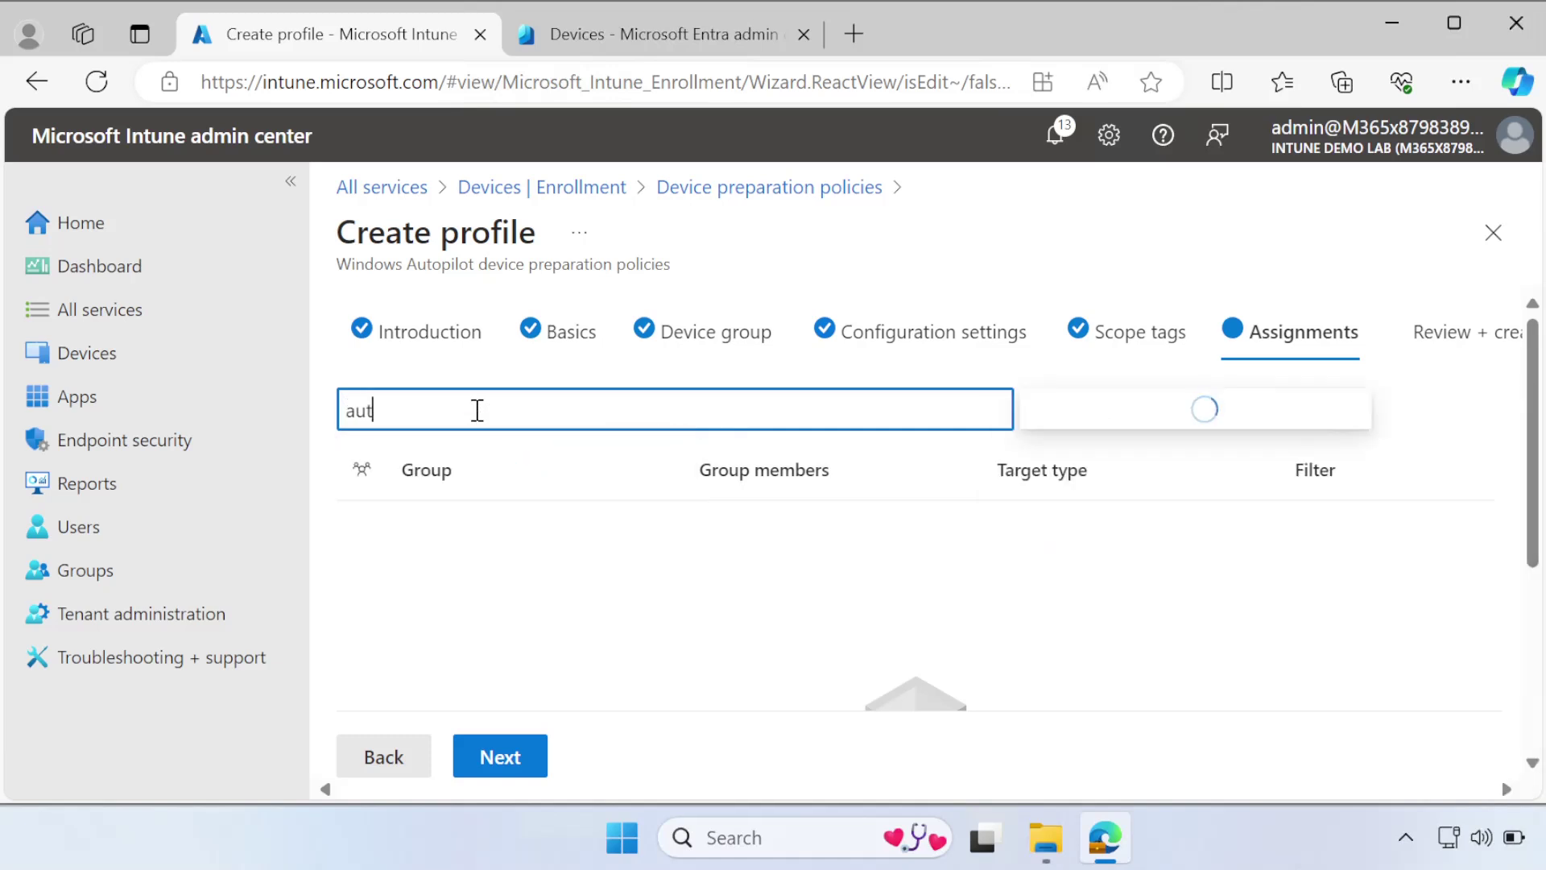
key(BackSpace)
key(BackSpace)
text(autopilot)
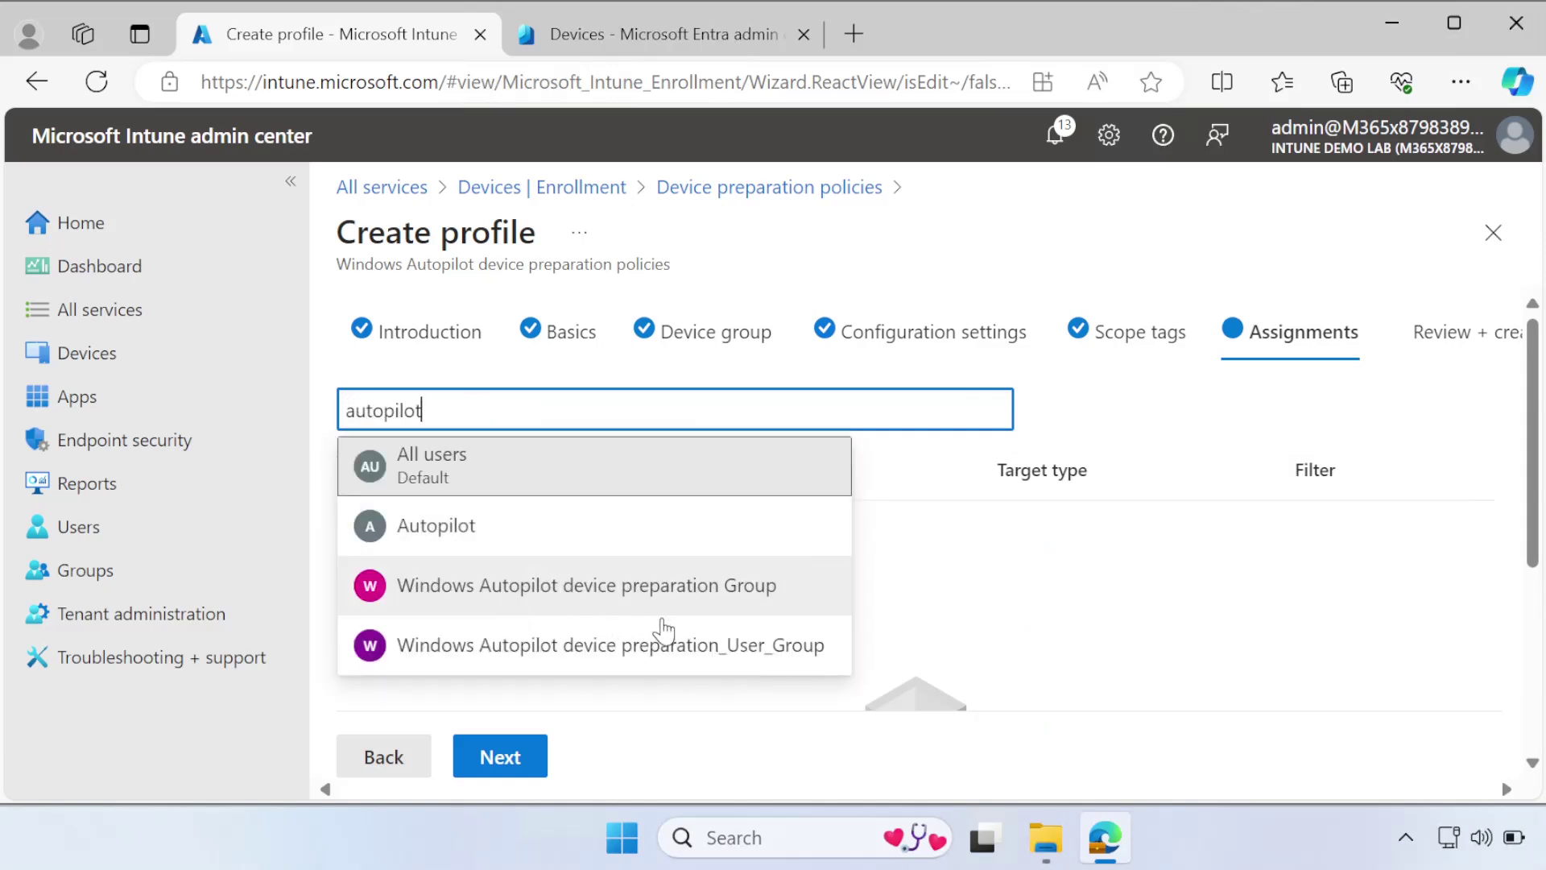
click(683, 648)
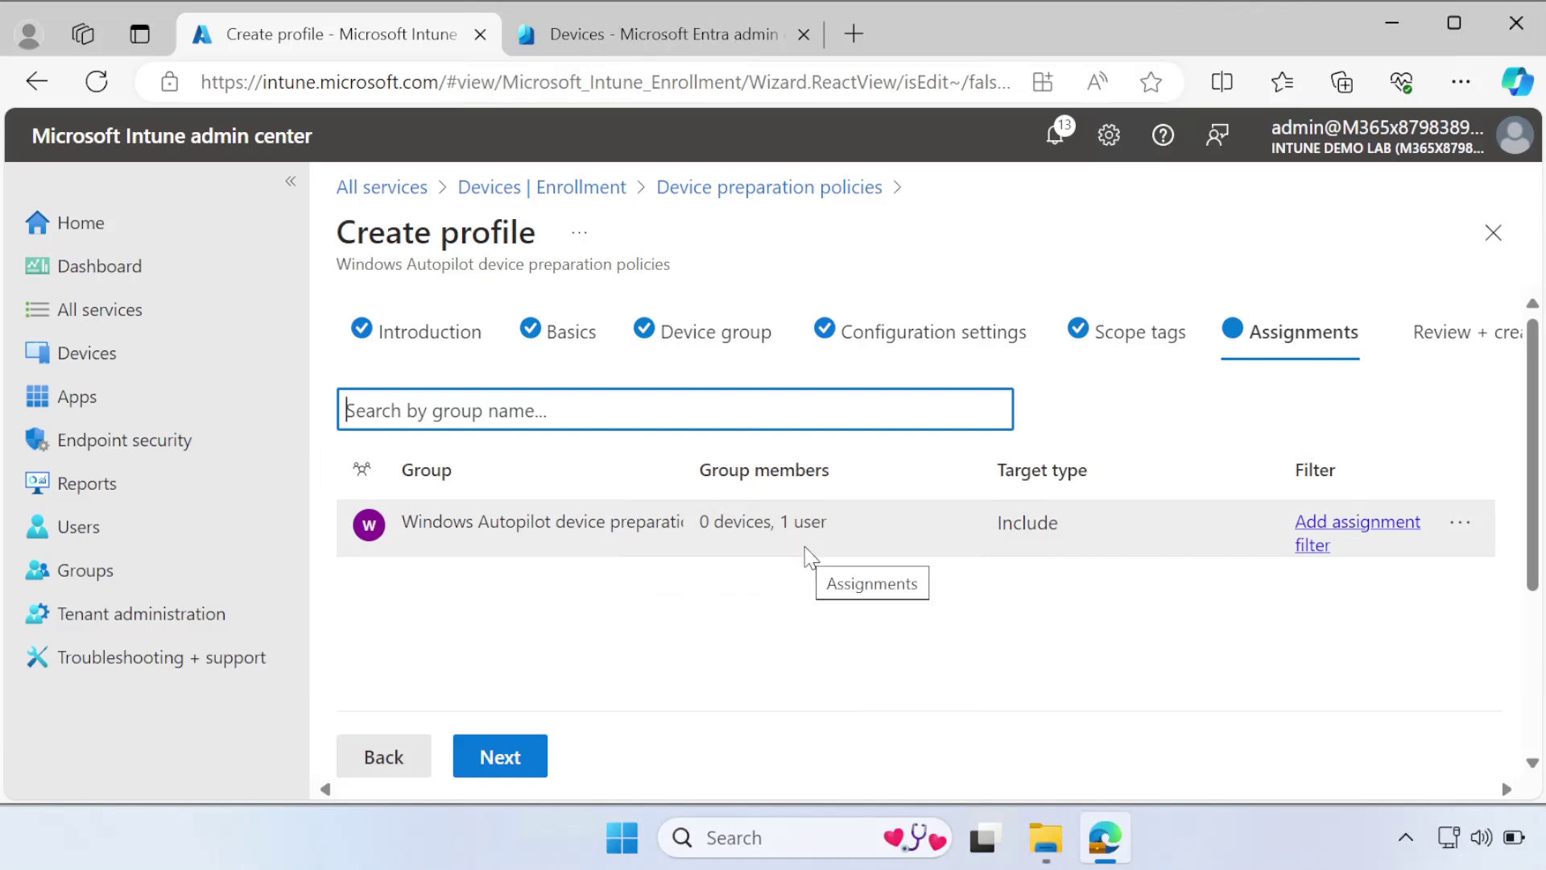
- Continue to the policy's review page, look over the summary and save the device preparation policy
click(500, 757)
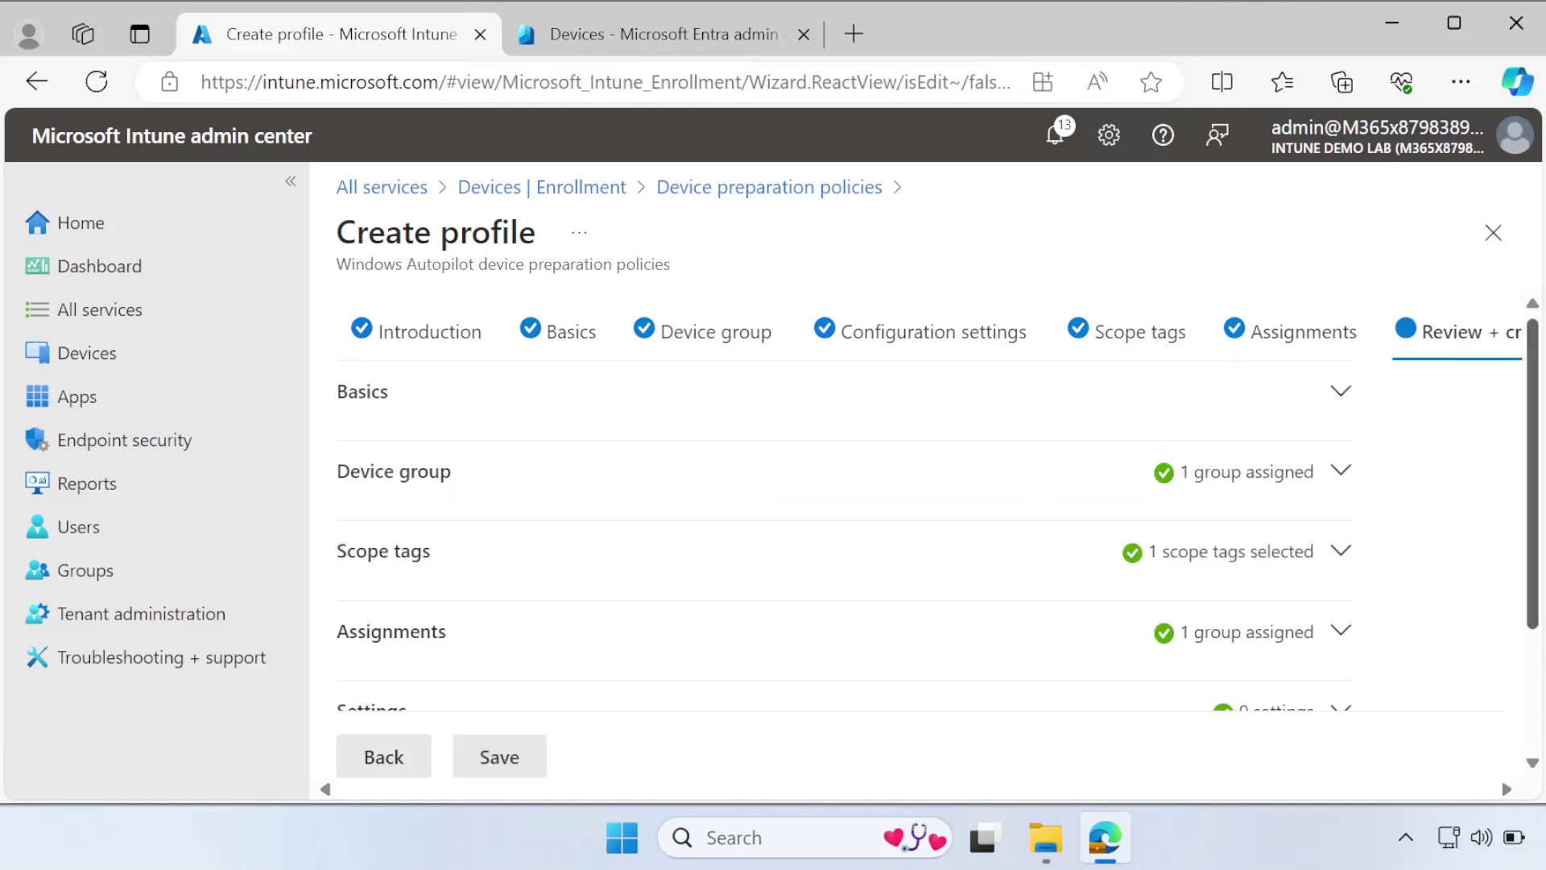
scroll(838, 515, down, 3)
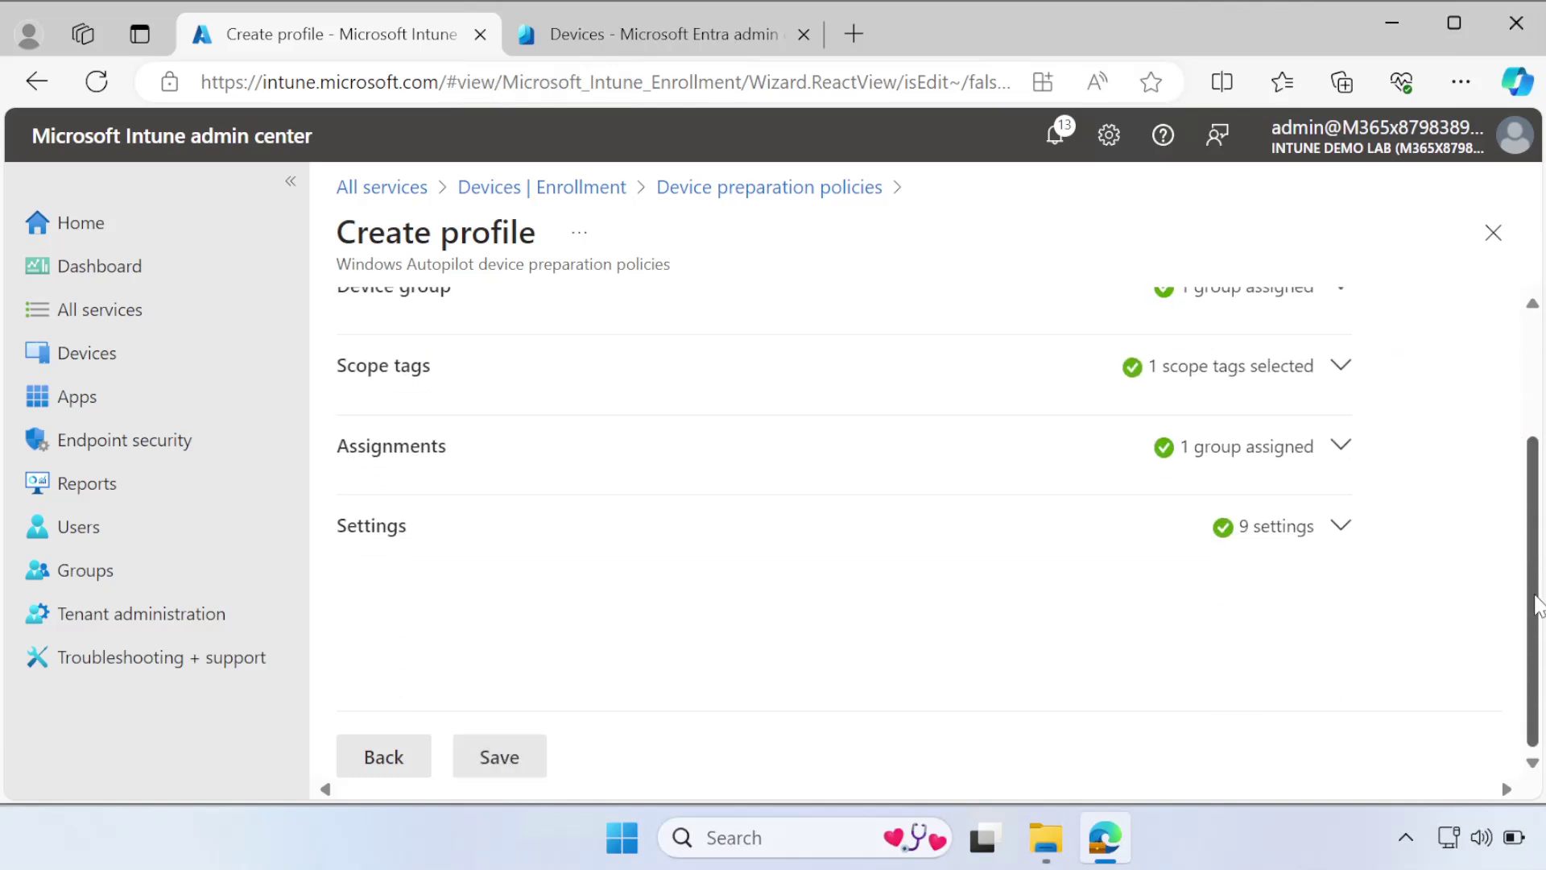
click(499, 761)
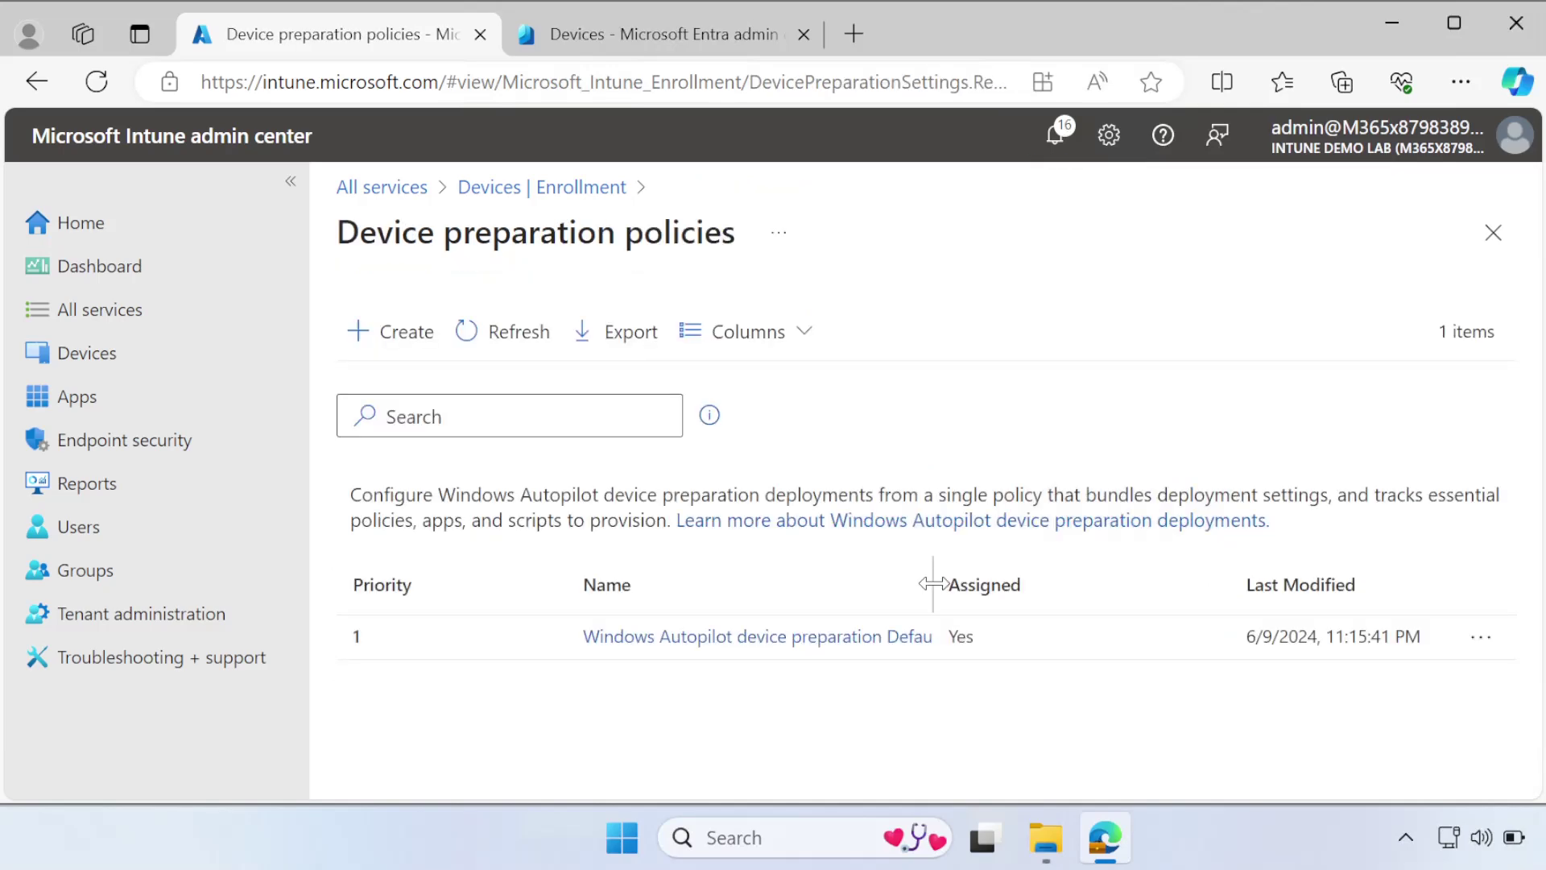
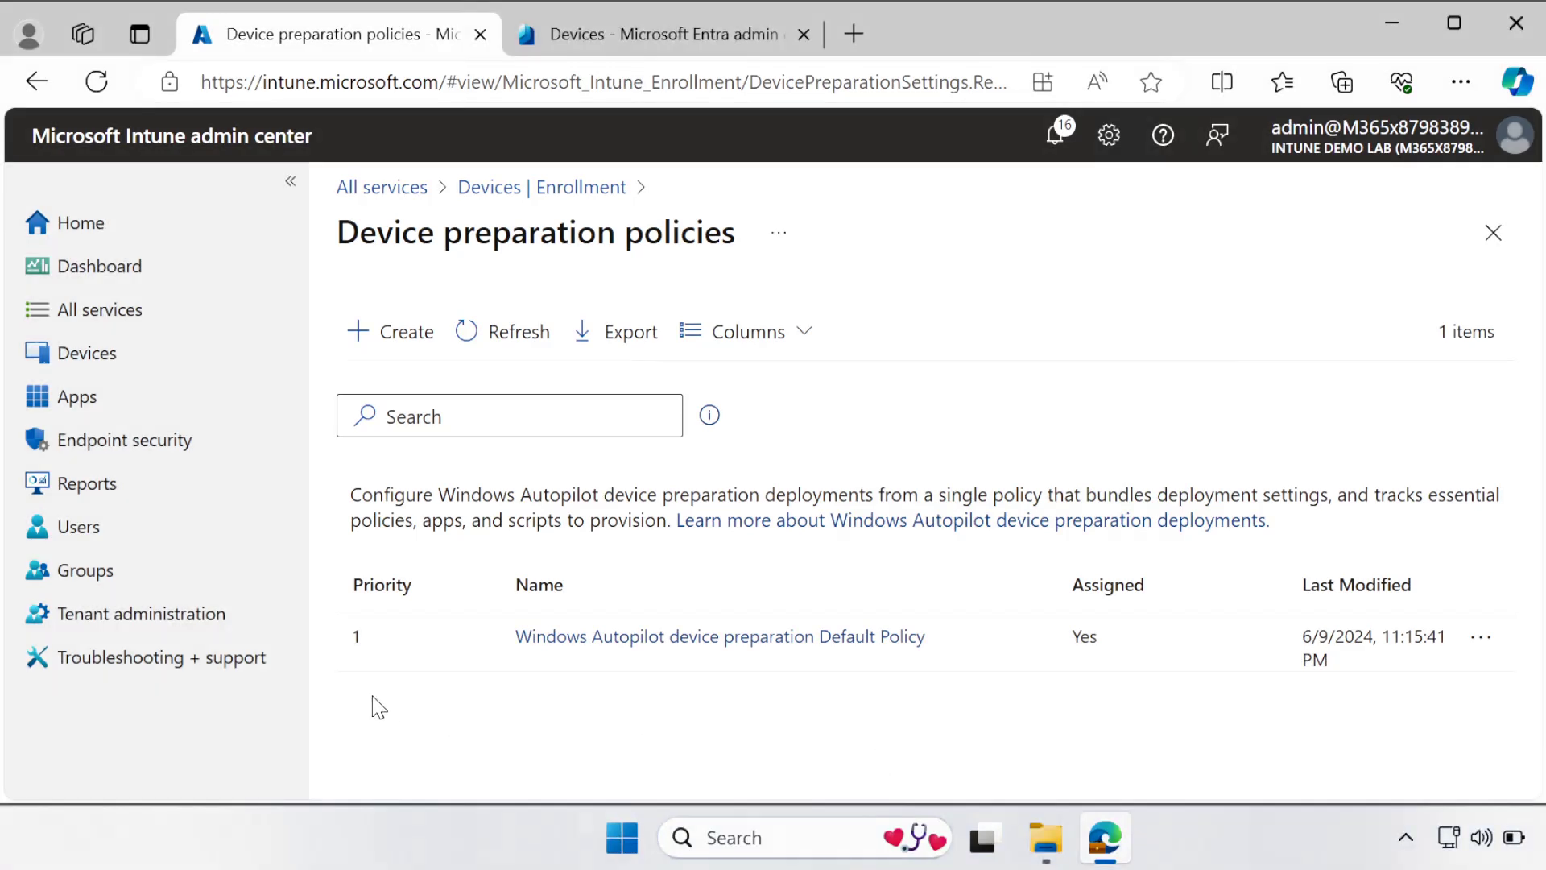
- Check the platform settings of the default All Users restriction under the Windows device platform restrictions for enrollment
click(109, 371)
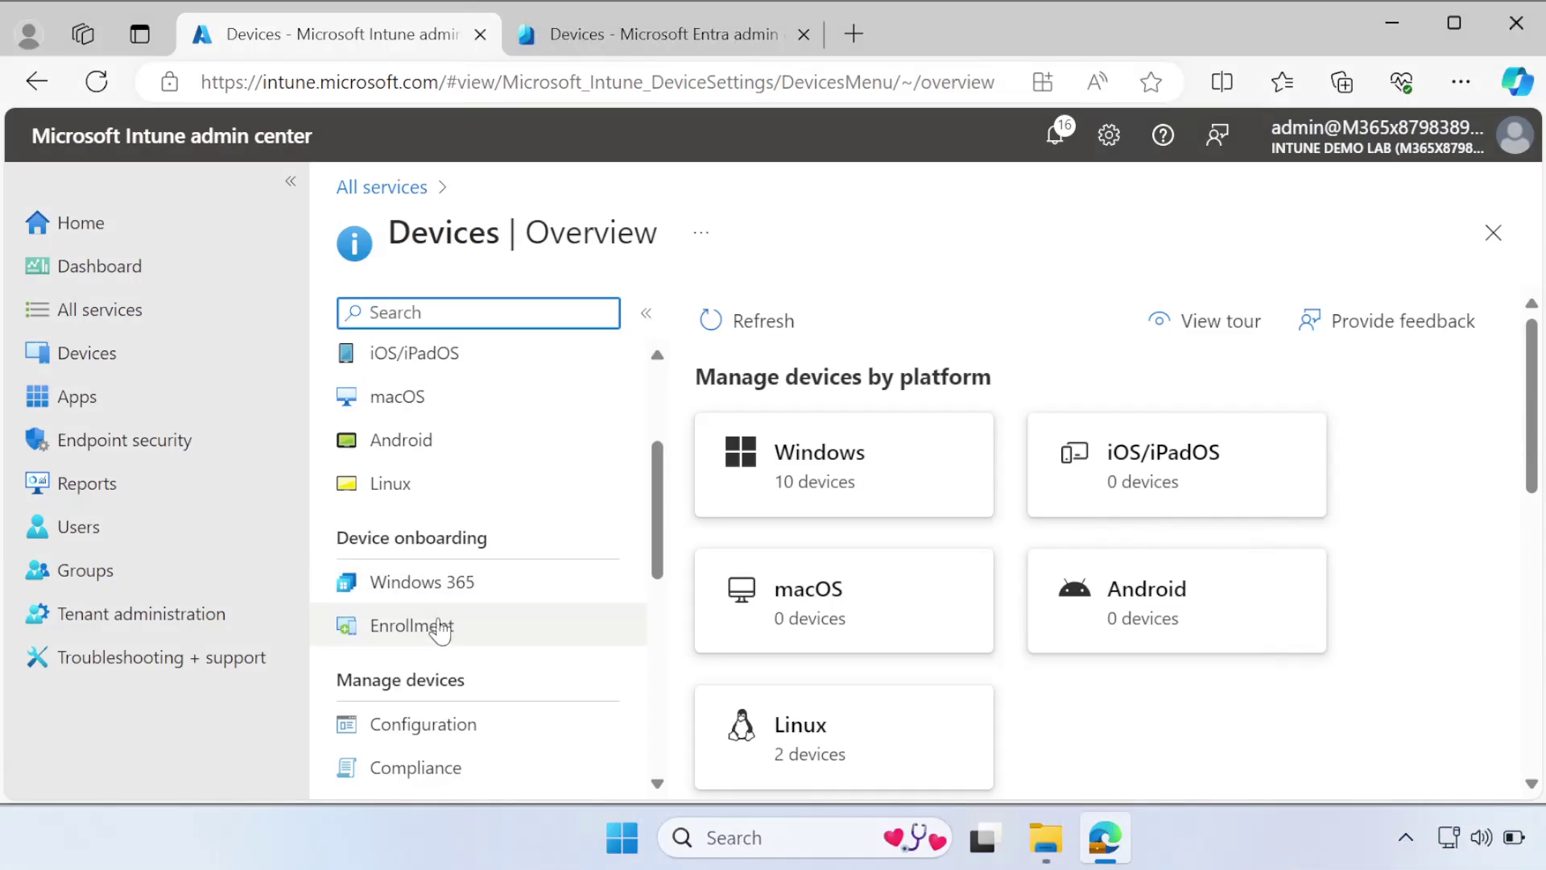
click(434, 625)
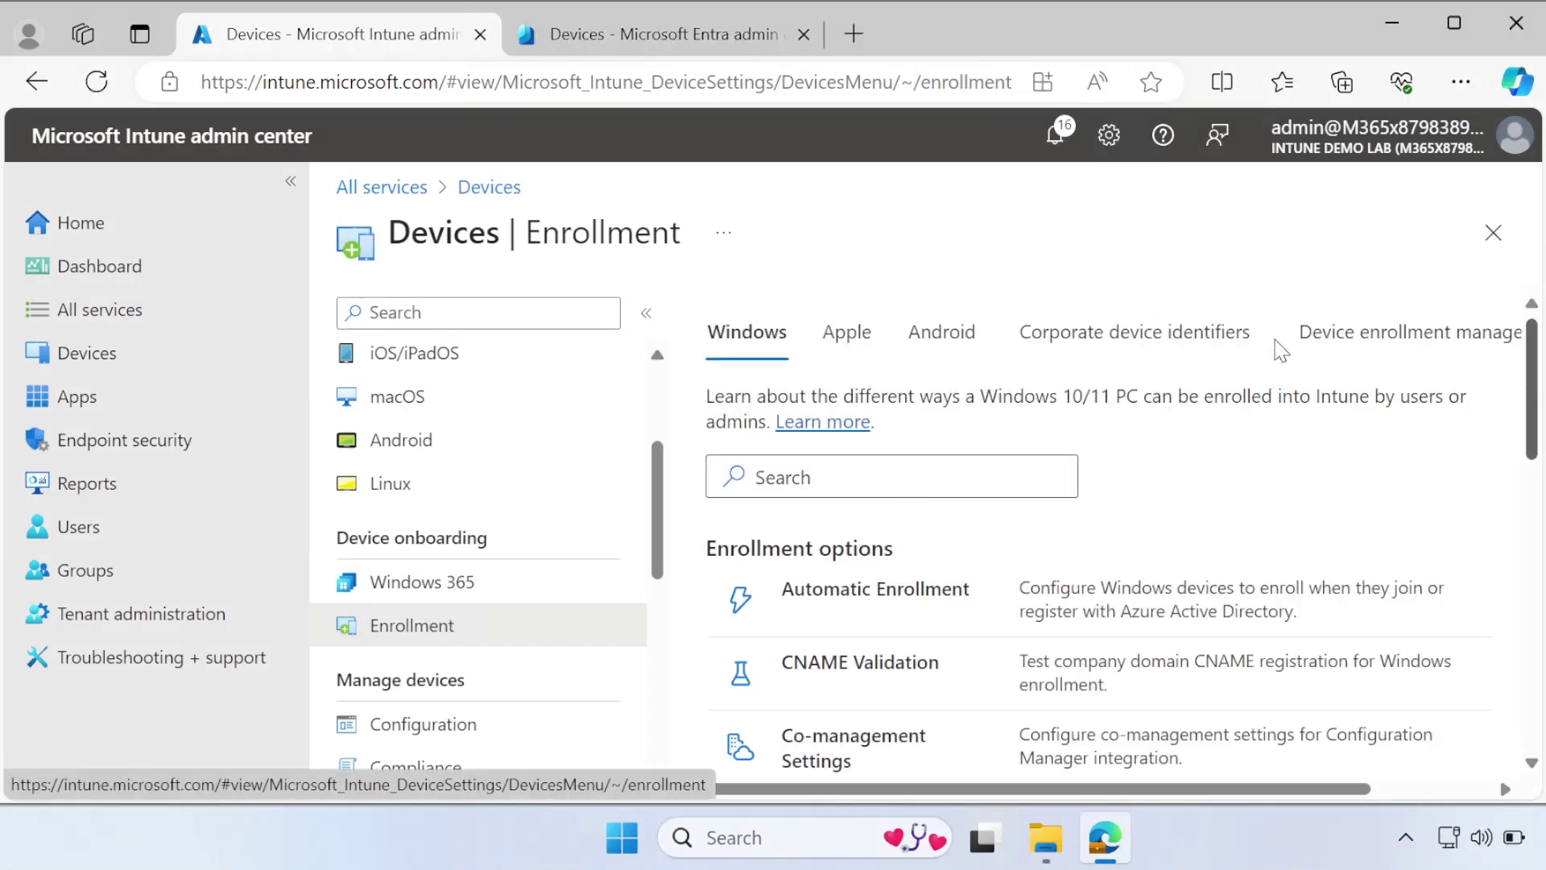
scroll(1534, 430, down, 1)
scroll(1534, 431, down, 5)
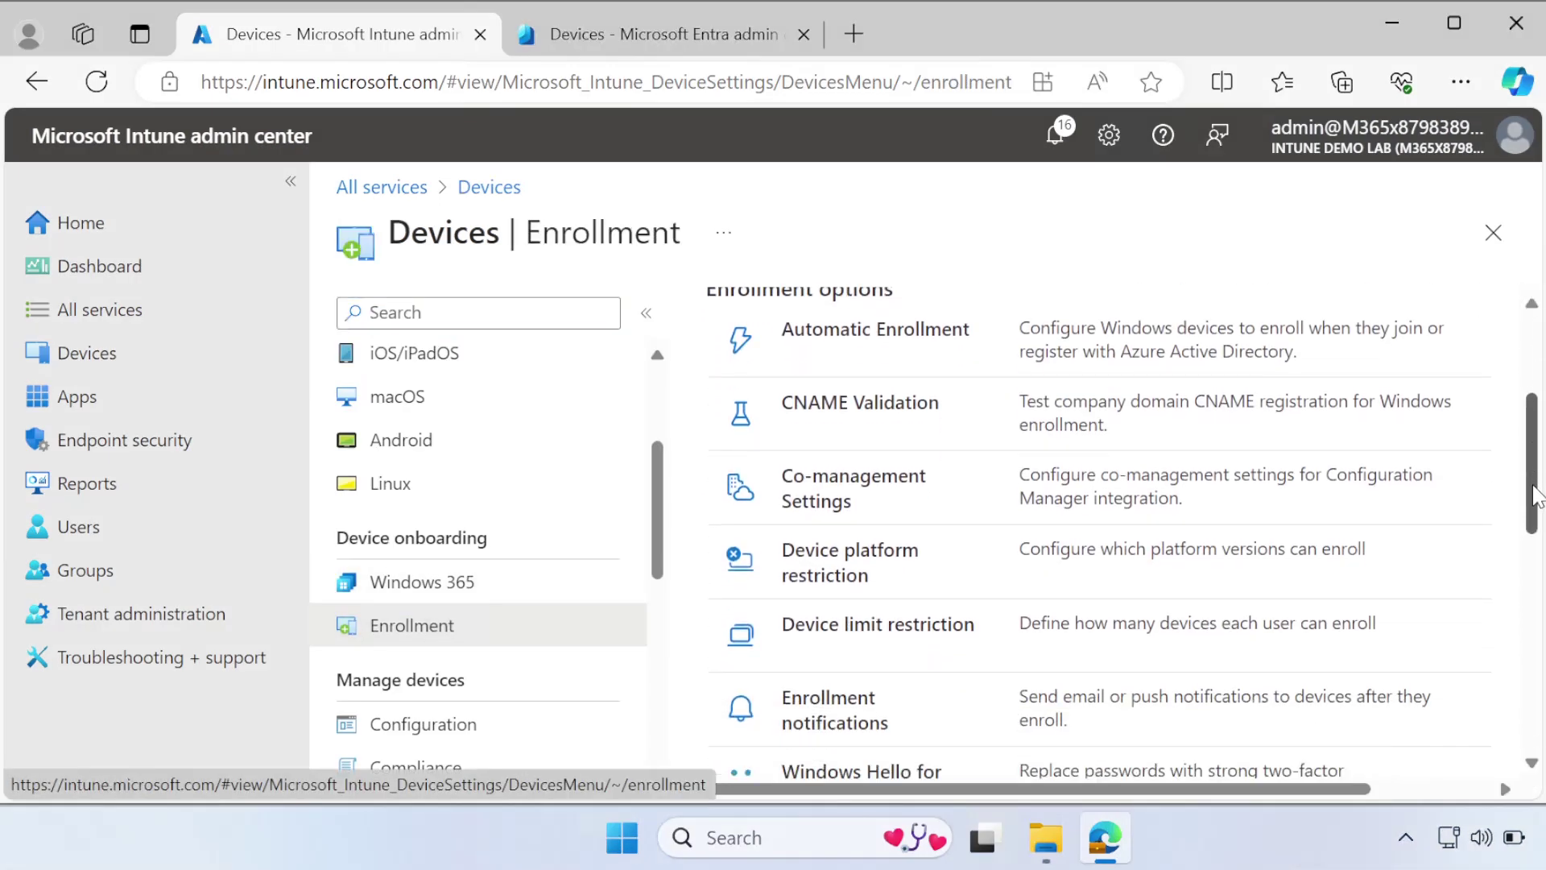
scroll(813, 567, up, 2)
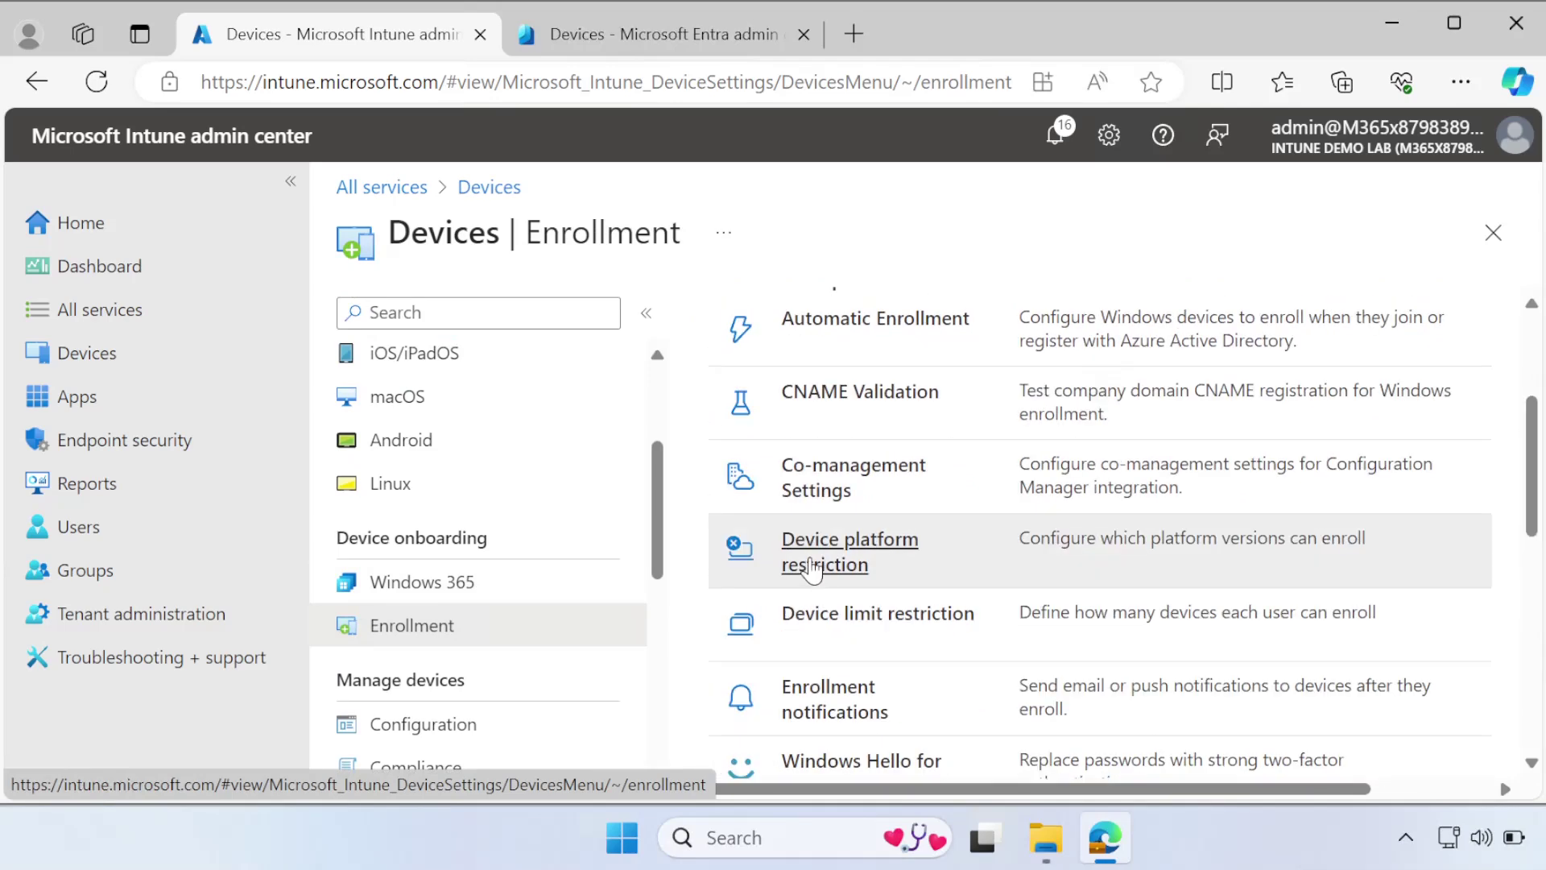
click(813, 568)
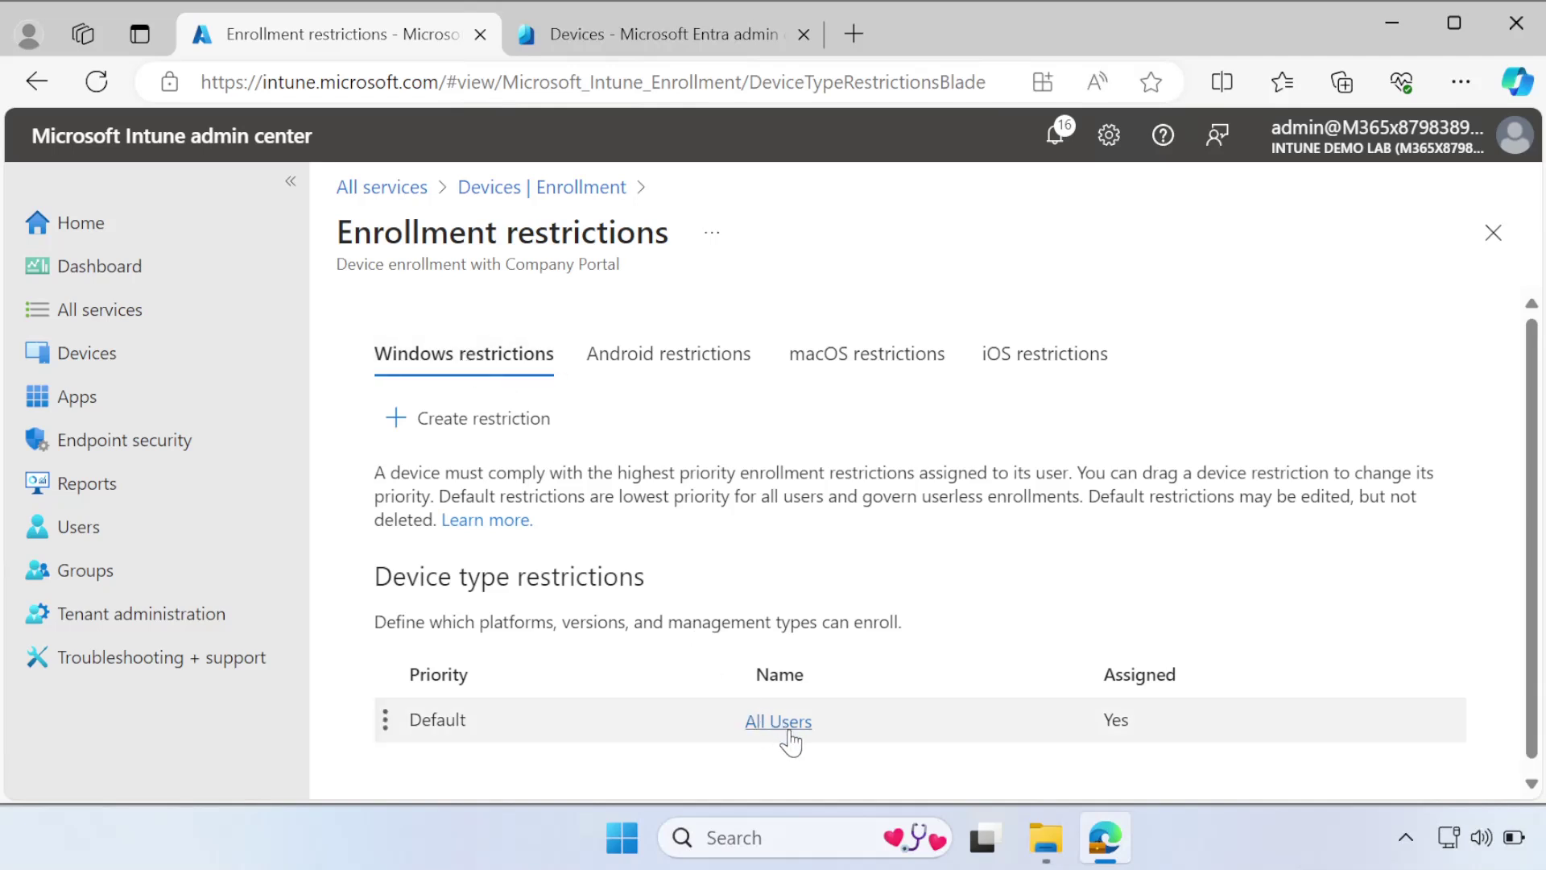
click(778, 722)
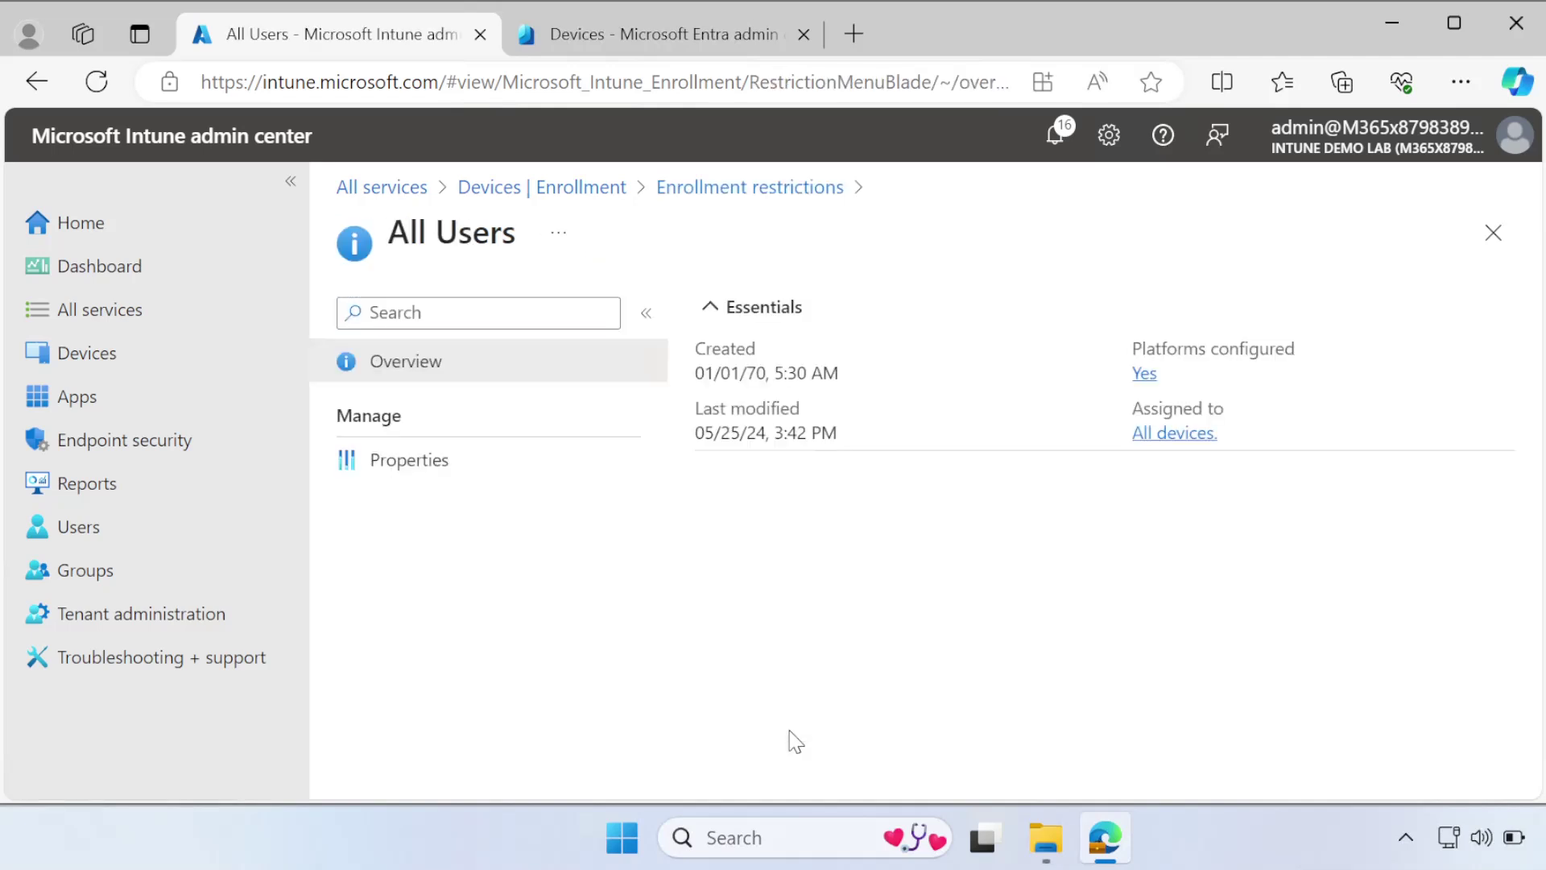
click(415, 471)
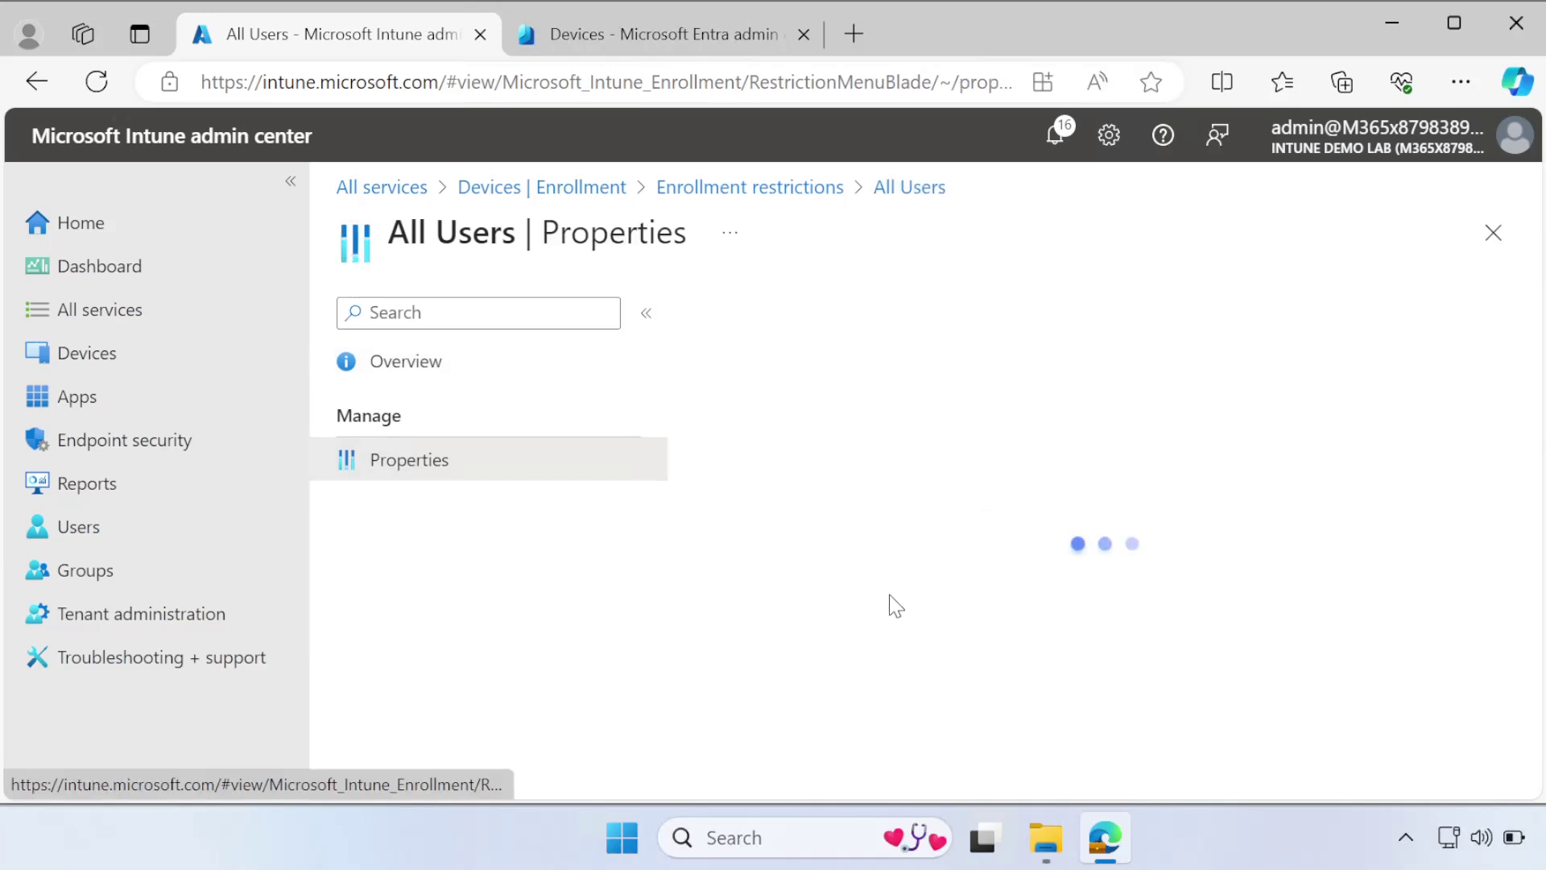
click(863, 392)
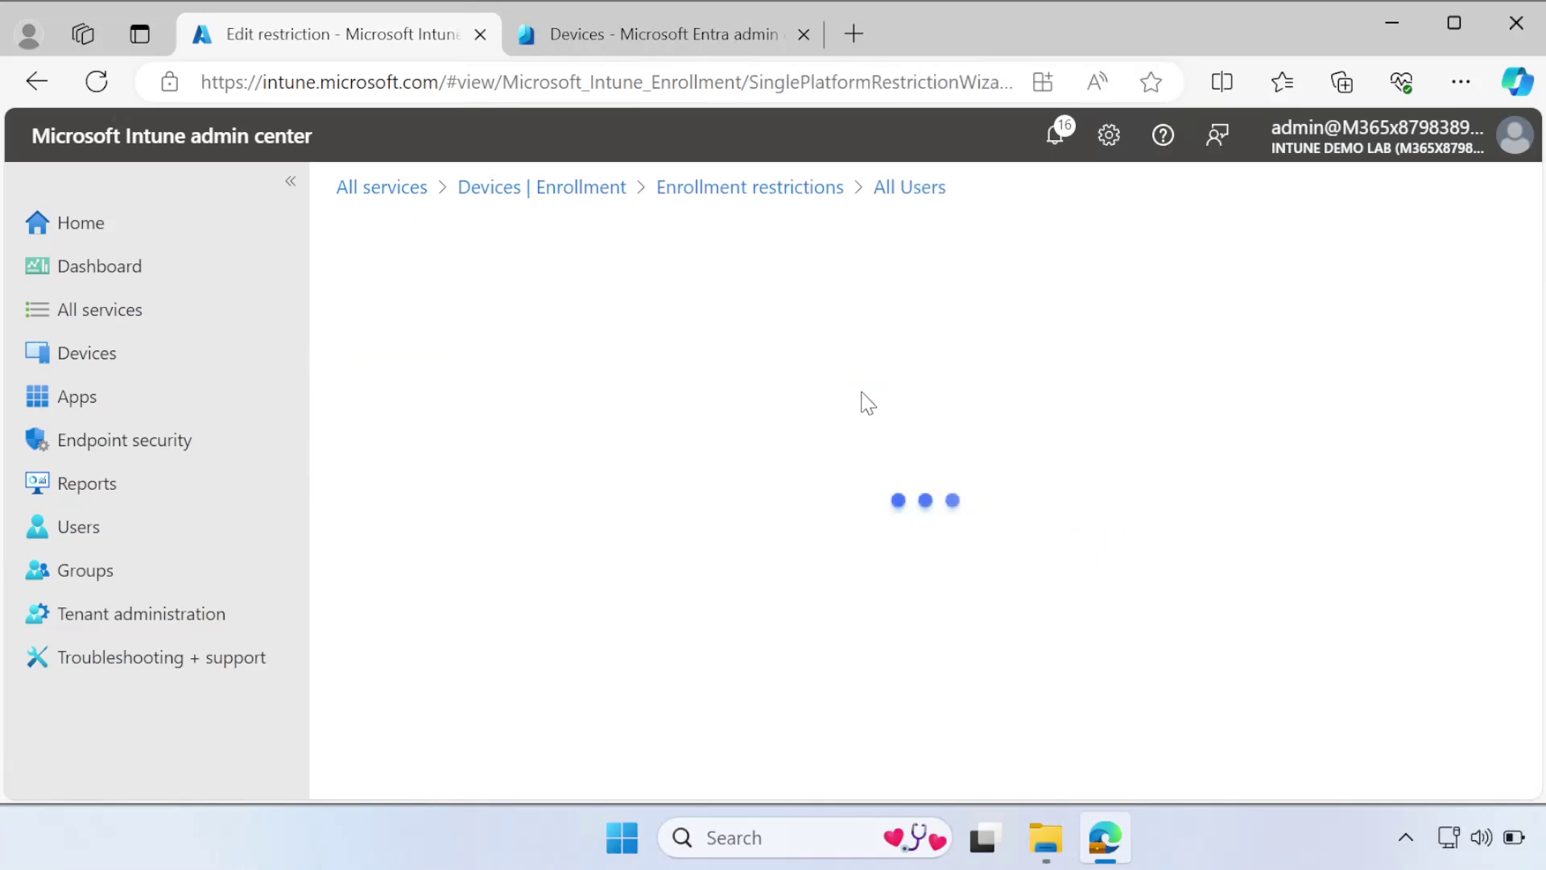
scroll(1534, 425, down, 3)
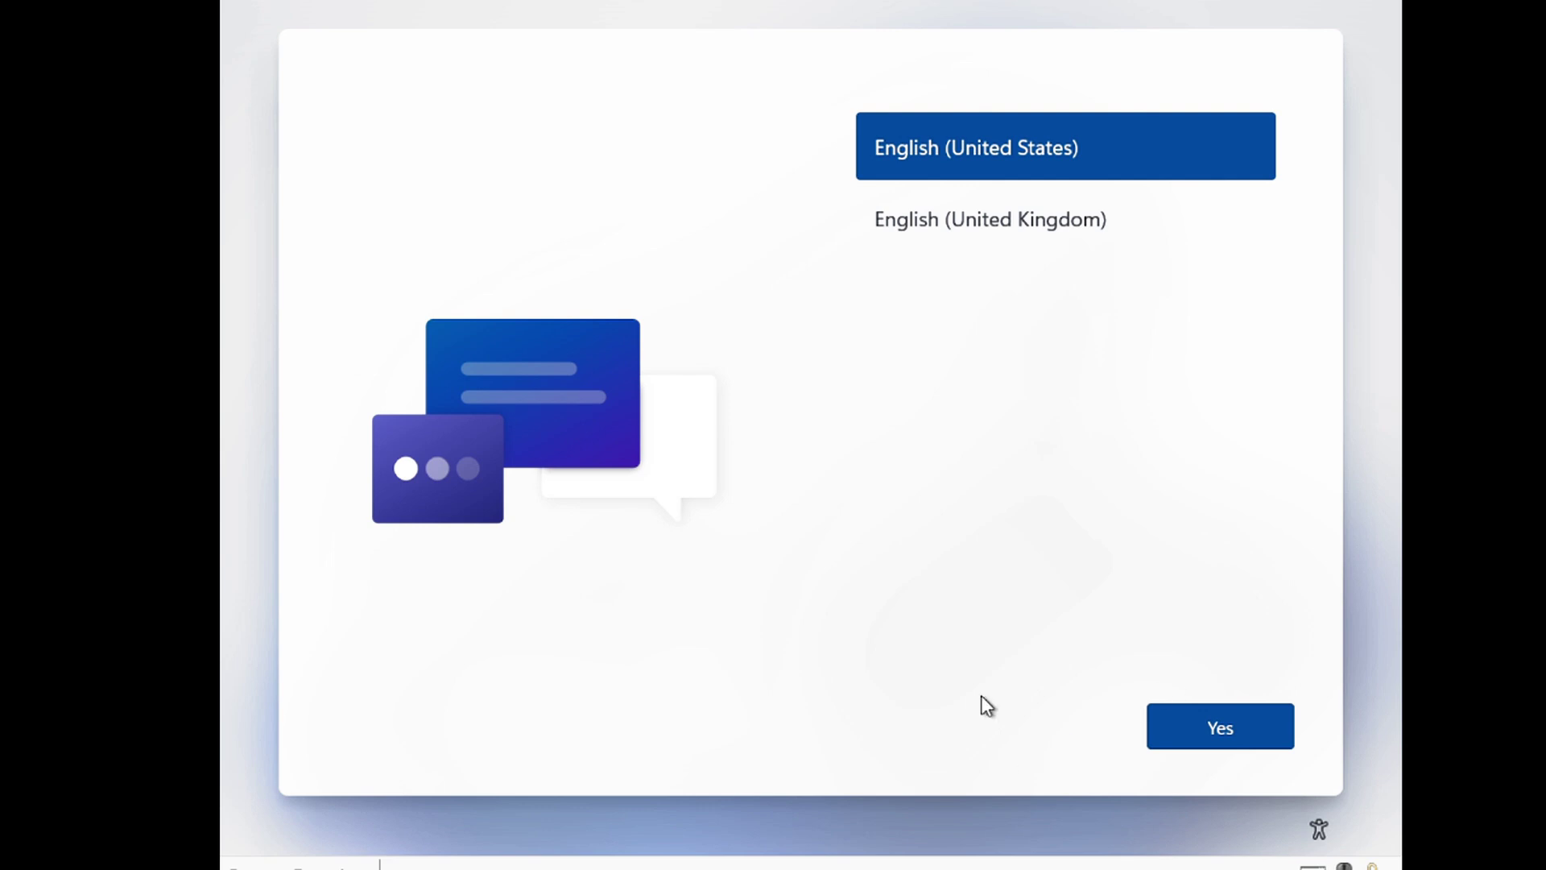
- In the Windows setup of the new device, accept English (United States) as the language and choose the country or region
click(1239, 714)
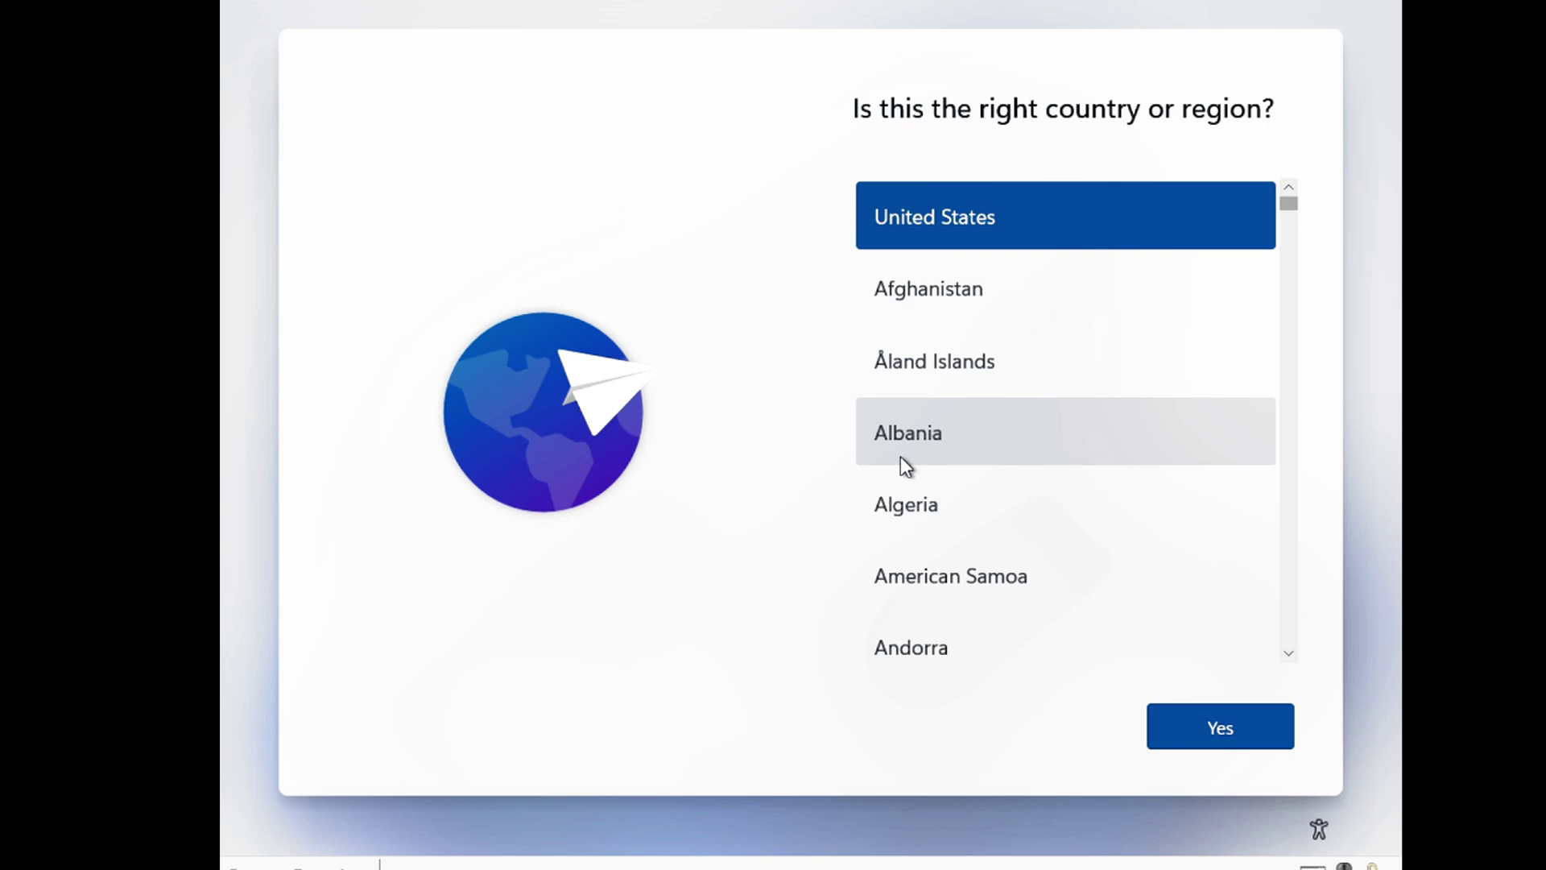
key(a)
key(n)
key(i)
key(n)
click(1206, 726)
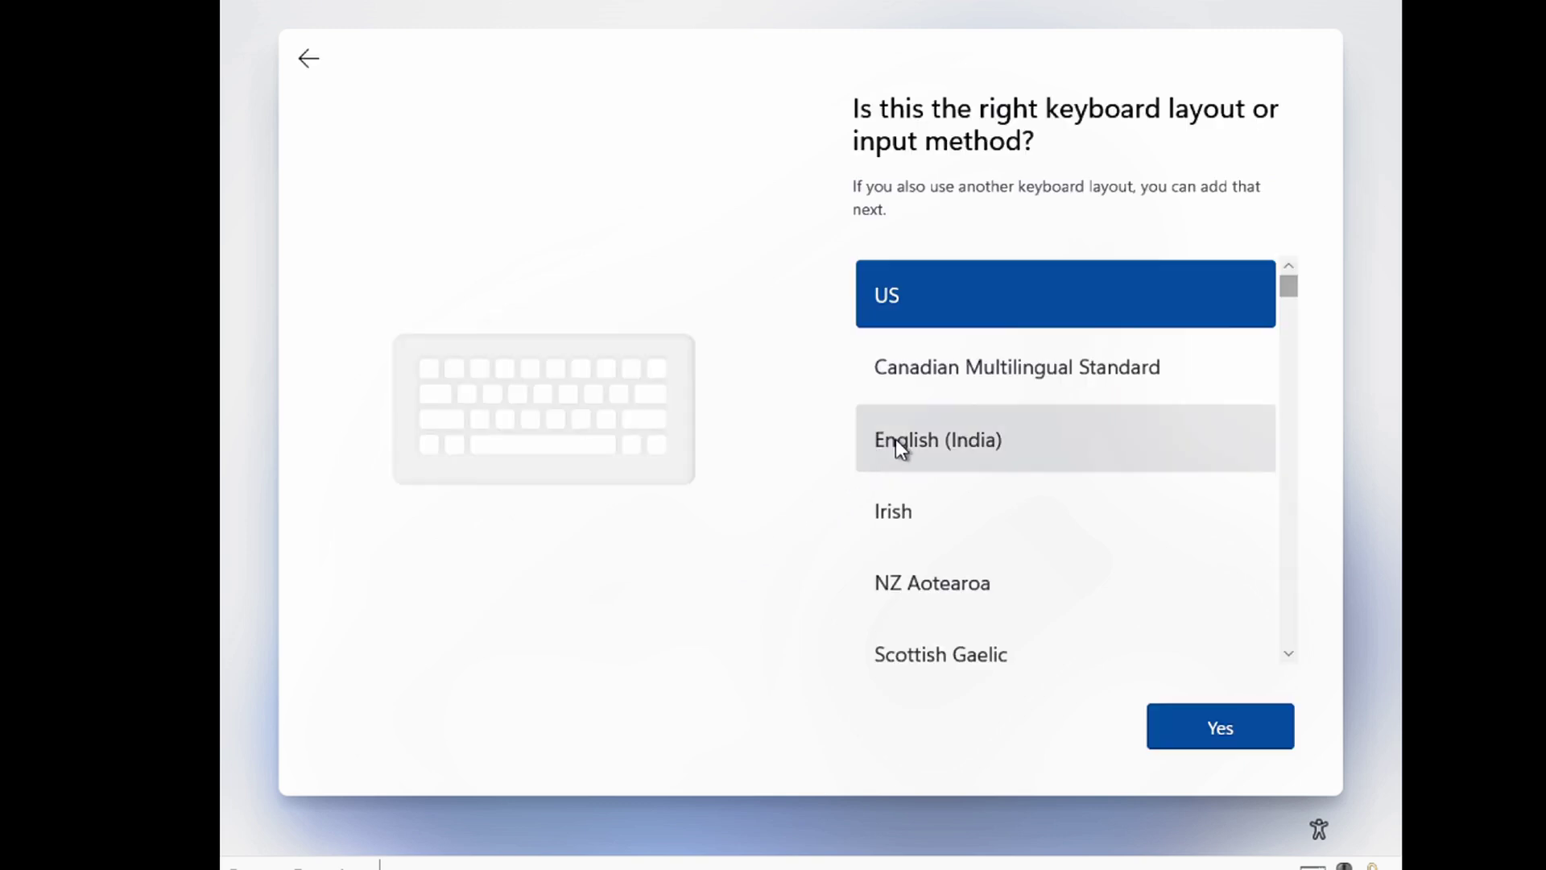
- Choose English (India) as the keyboard layout and continue to the second keyboard layout prompt
click(981, 461)
click(1264, 735)
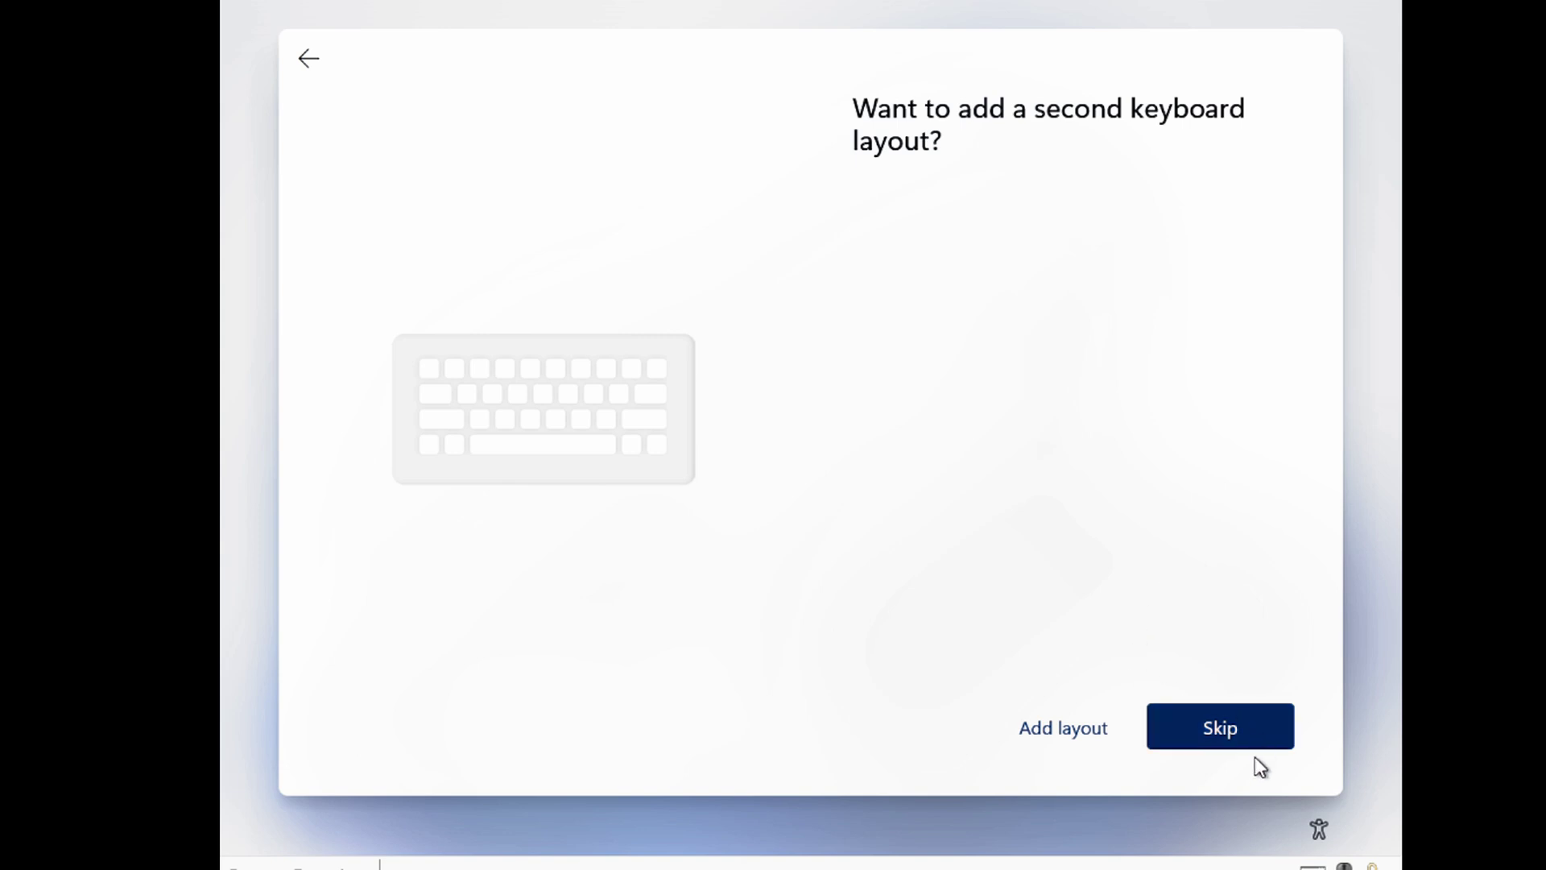
- Skip adding a second keyboard layout and accept the license agreement
click(1223, 738)
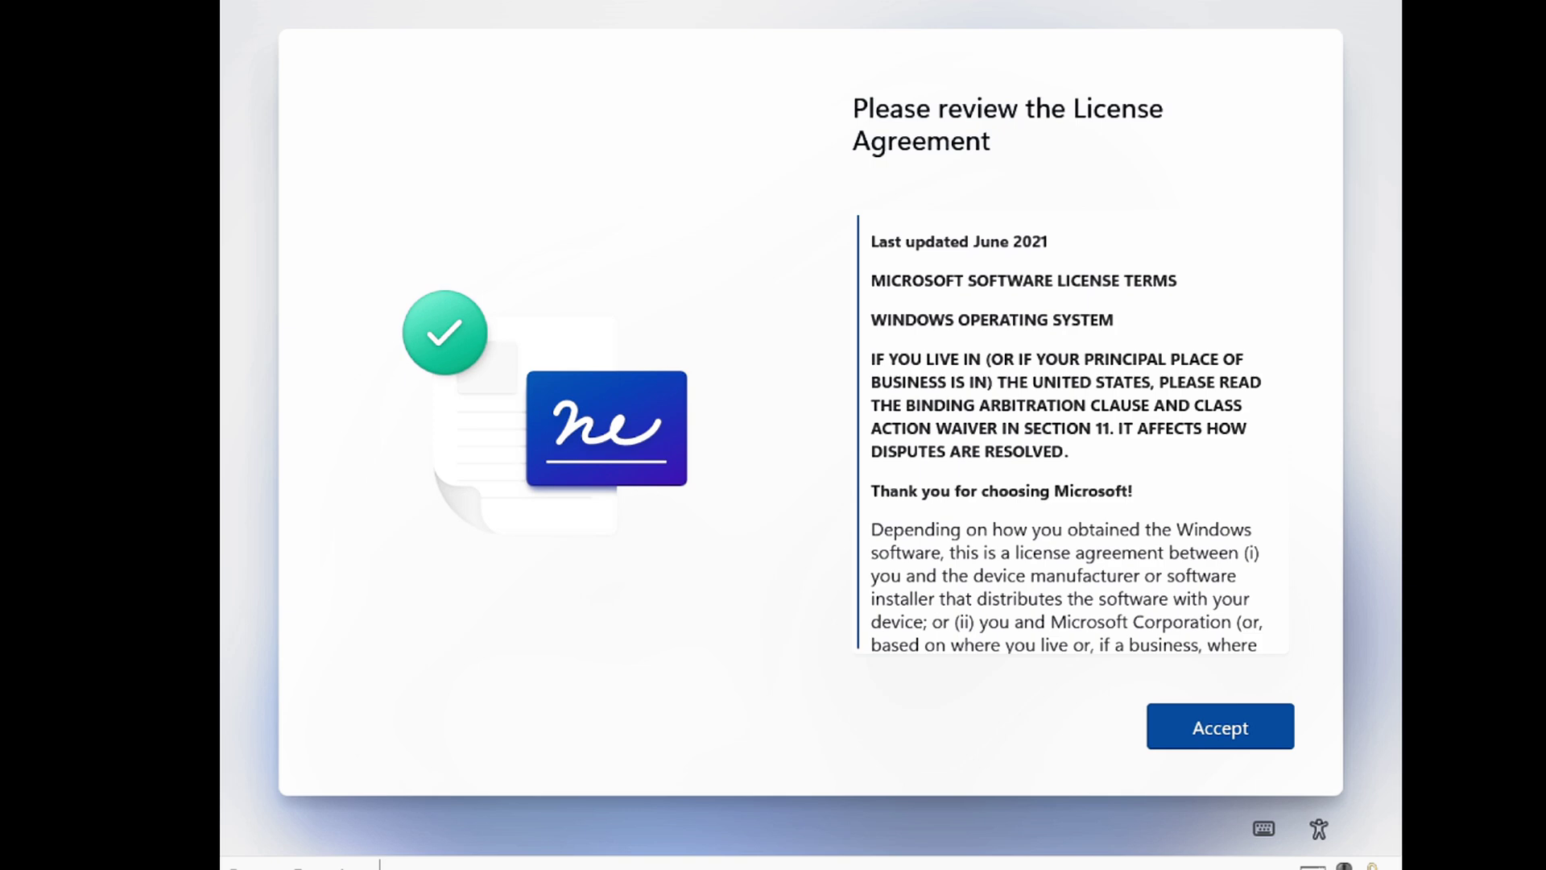
click(1209, 734)
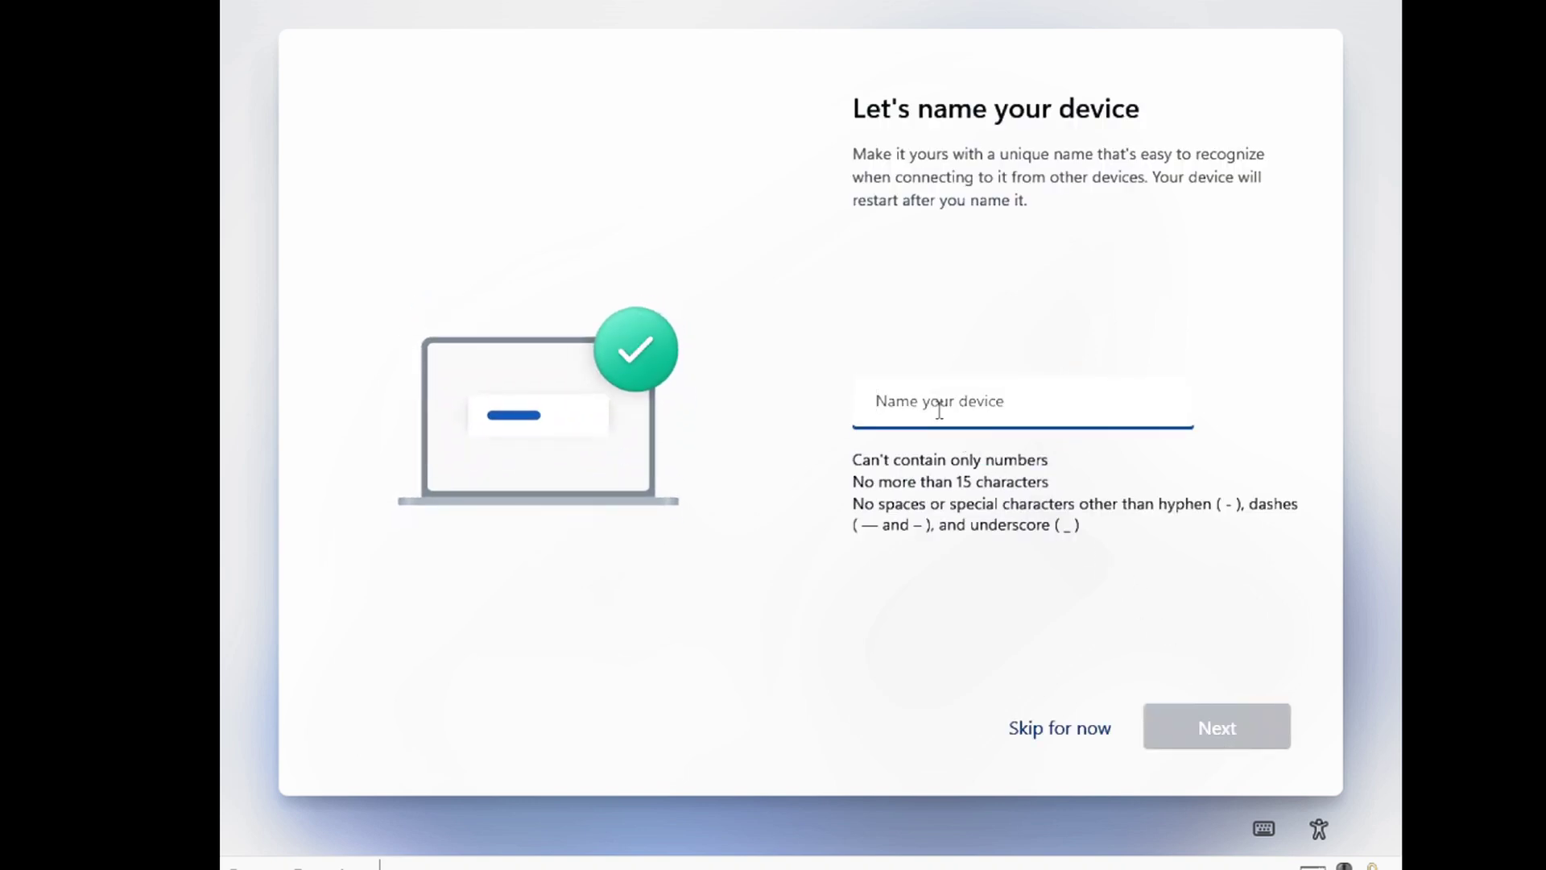
- Name the device CMP_Win11 and continue the Windows setup
click(1071, 737)
text(CM)
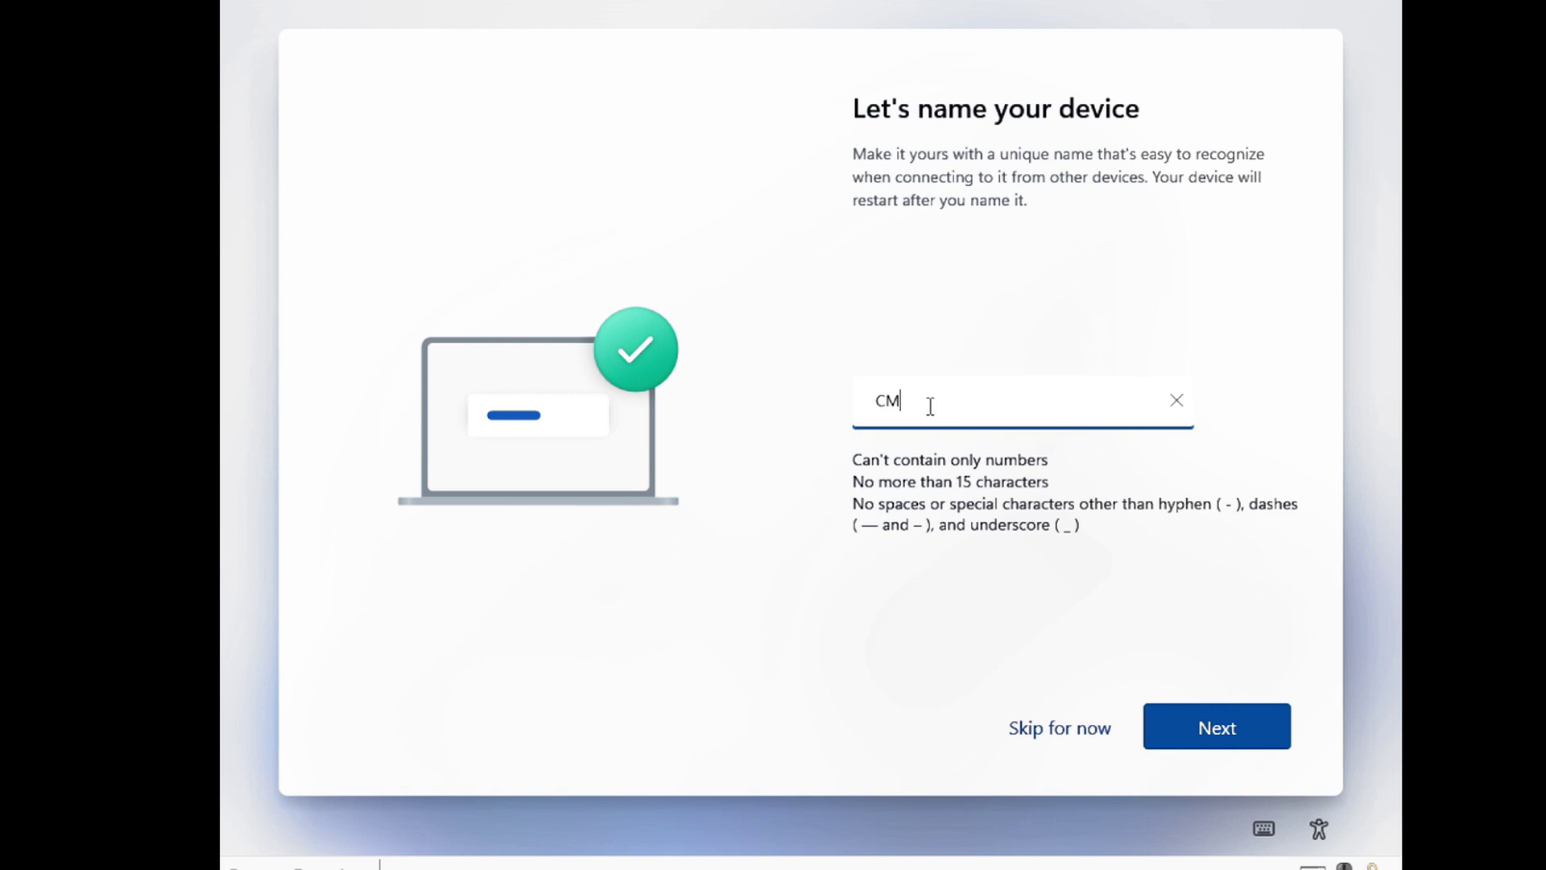
text(P_Win11)
click(1208, 740)
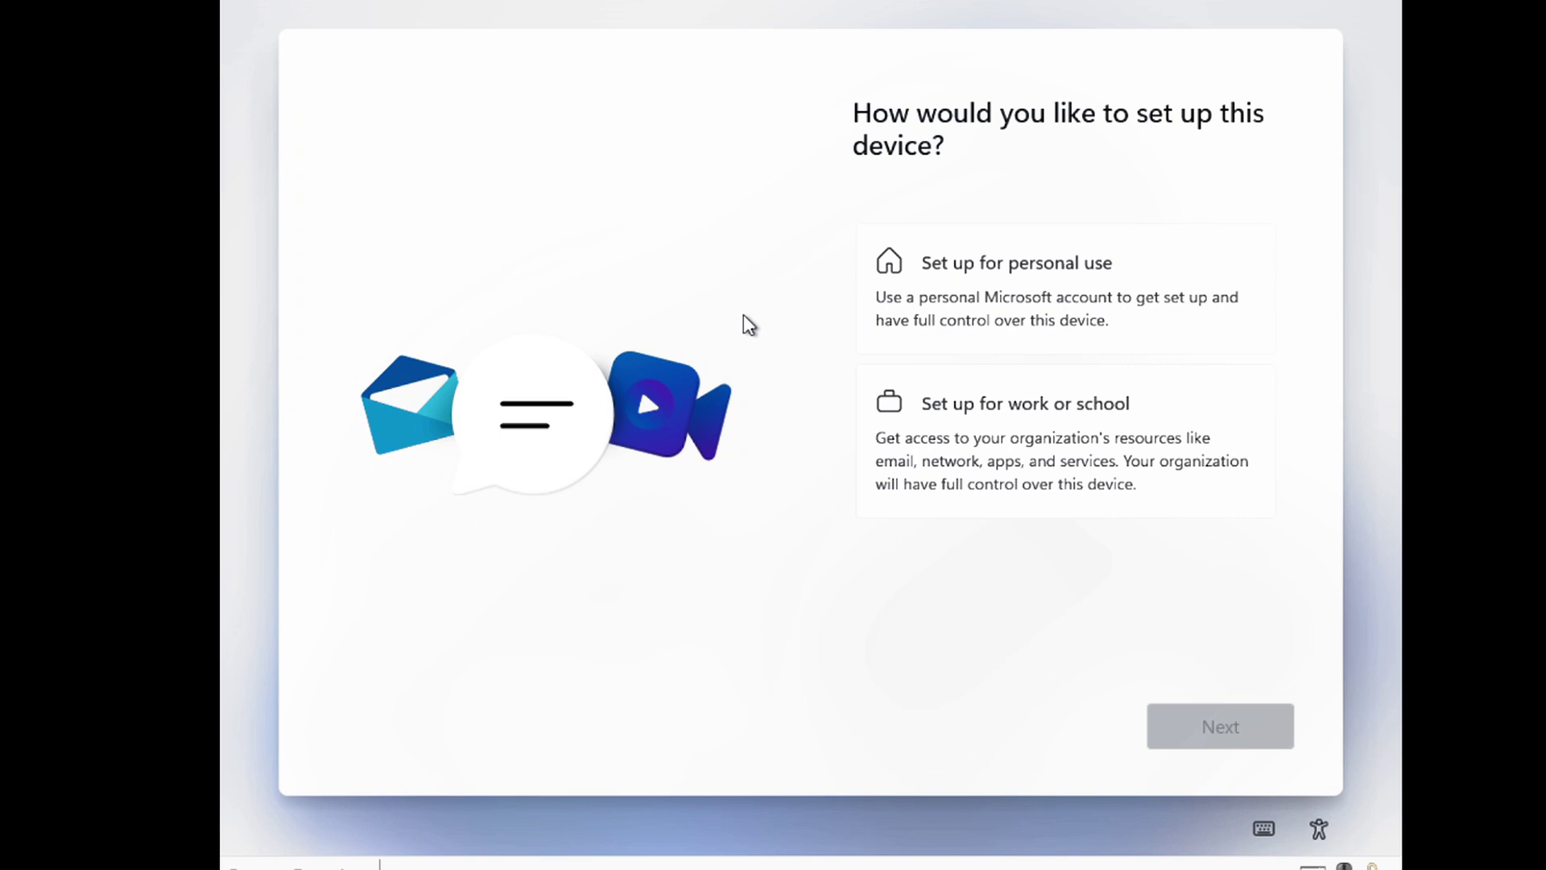
- Set up the device for work or school and sign in with the organization account's e-mail and password
click(1085, 455)
click(1220, 740)
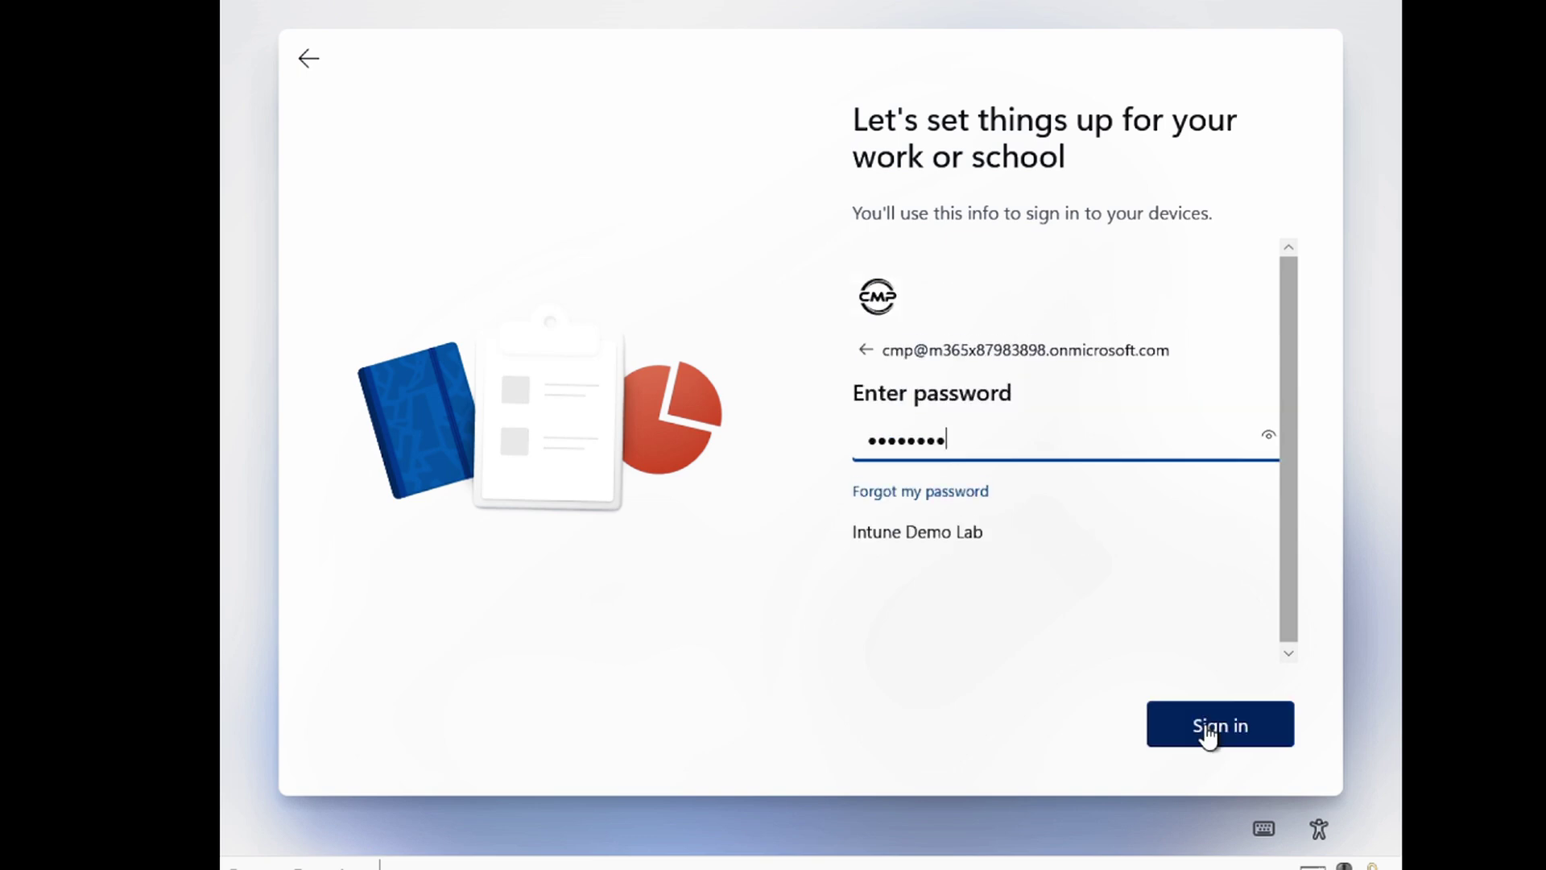
click(1207, 729)
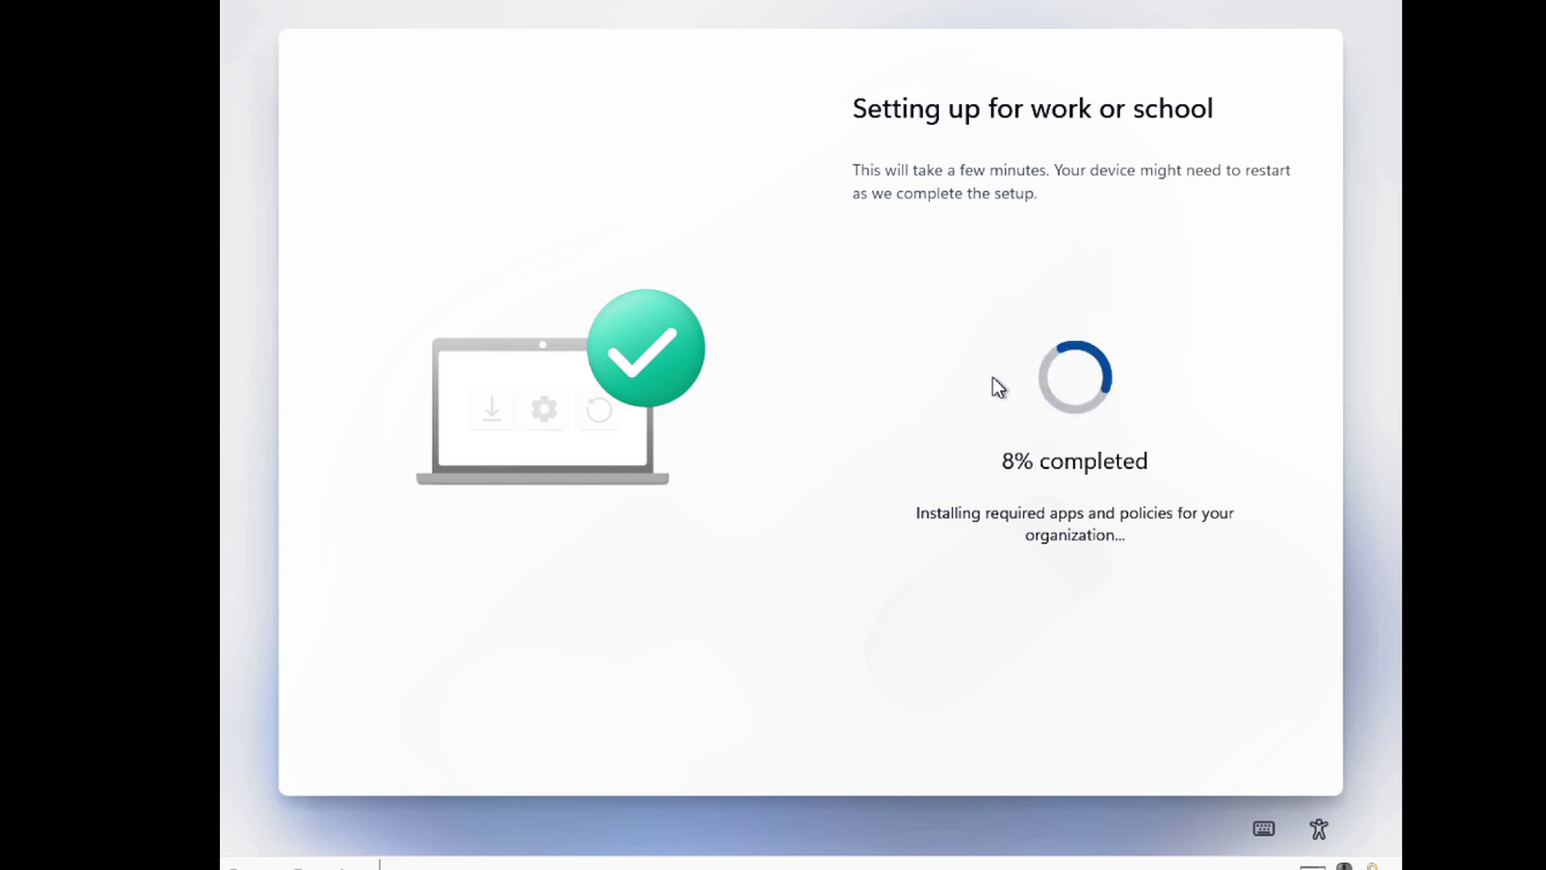
- Open a command prompt during setup, run appwiz.cpl to check the installed programs, and close the windows
key(shift+F10)
click(621, 195)
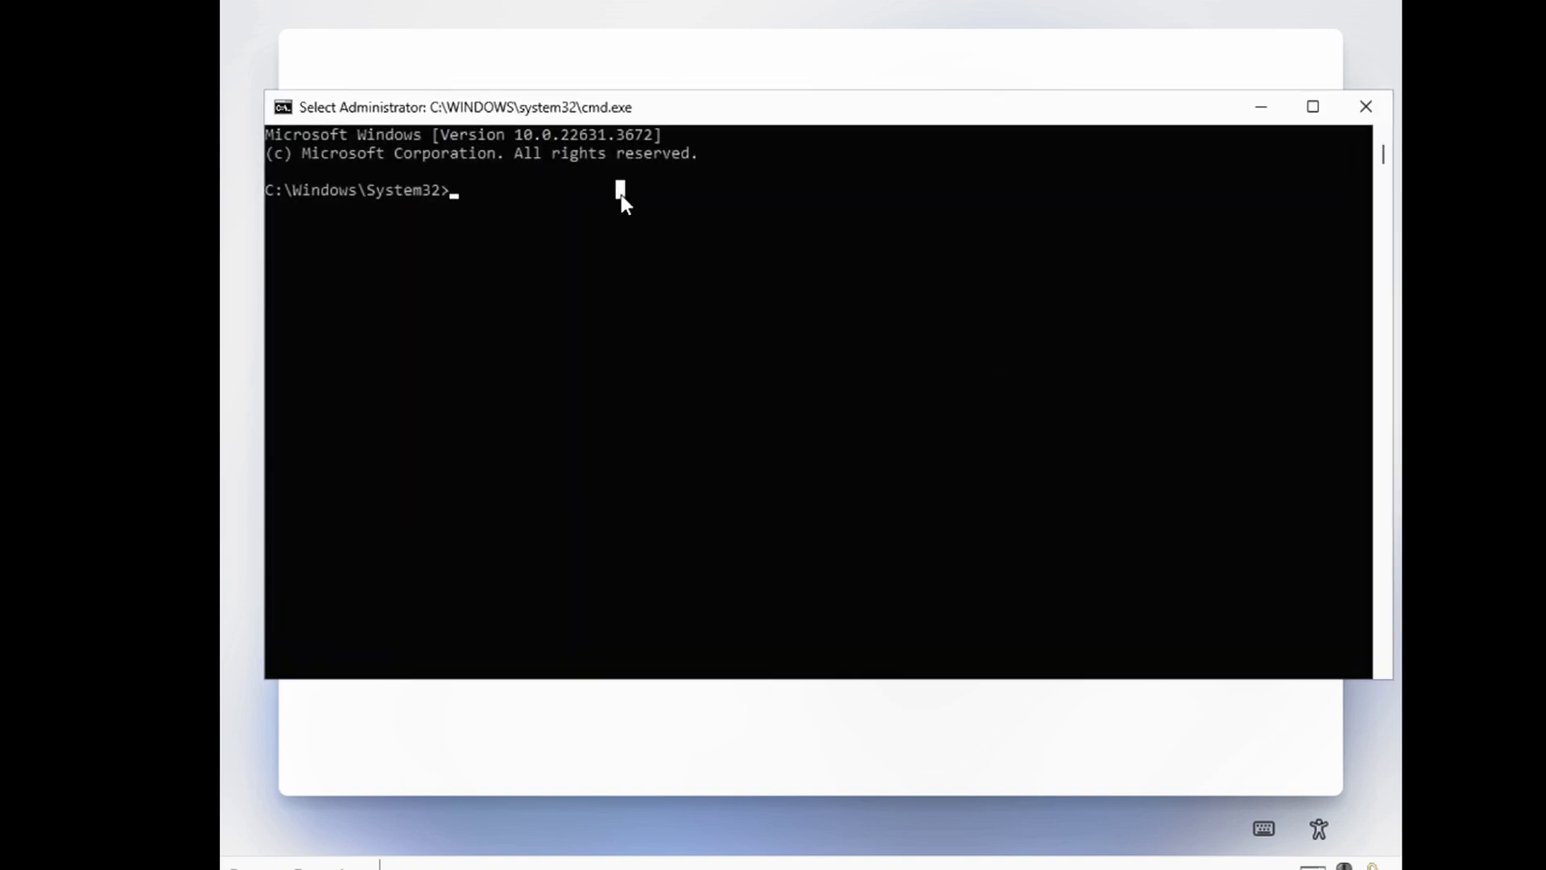
text(appwiz.)
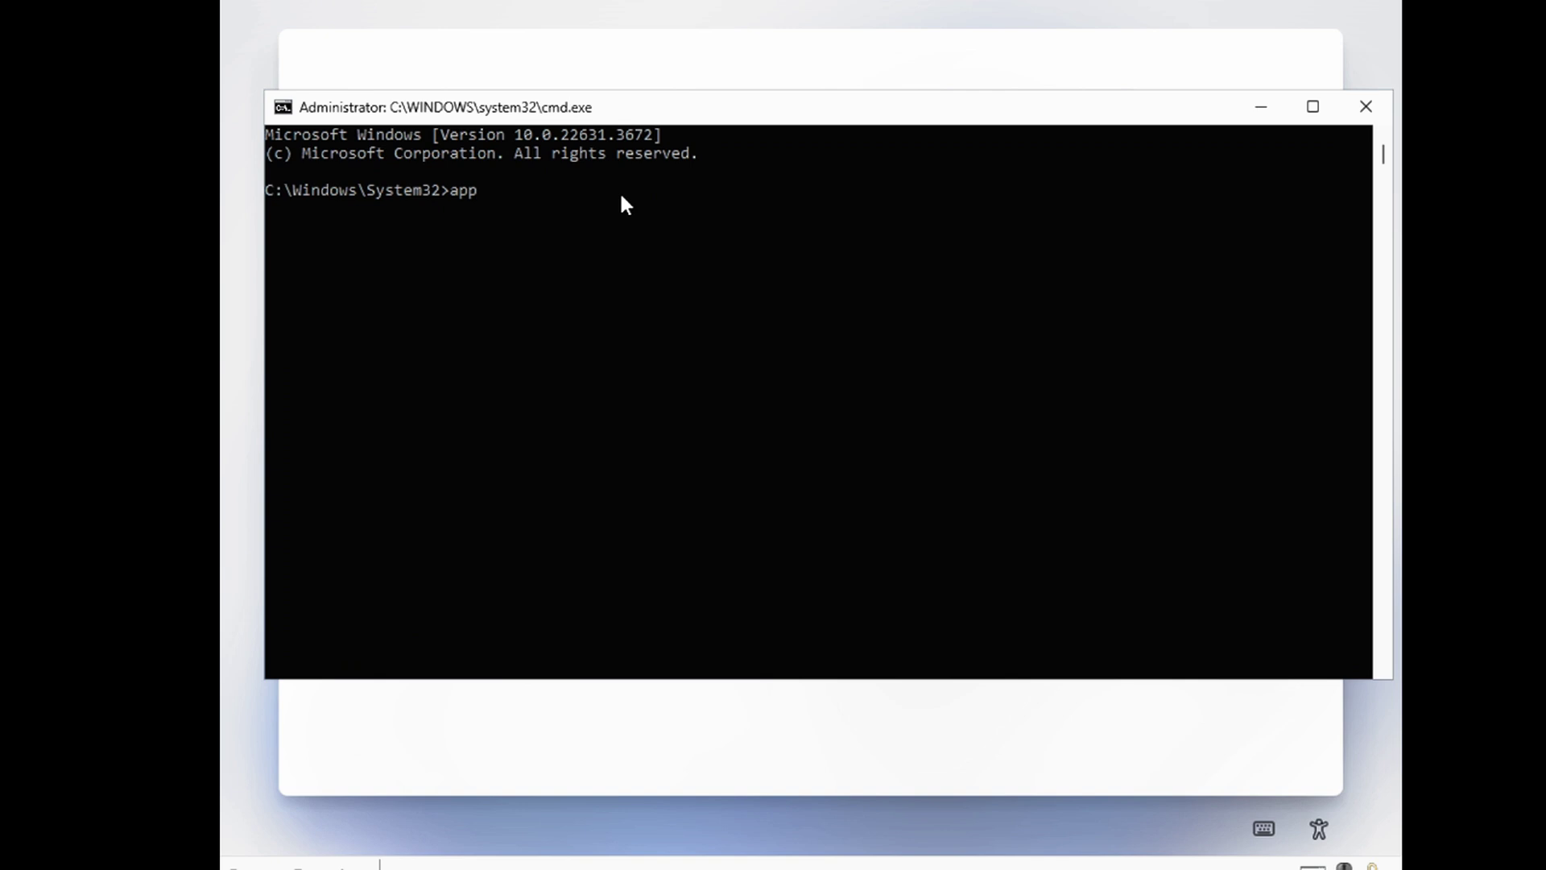
text(cpl)
key(Return)
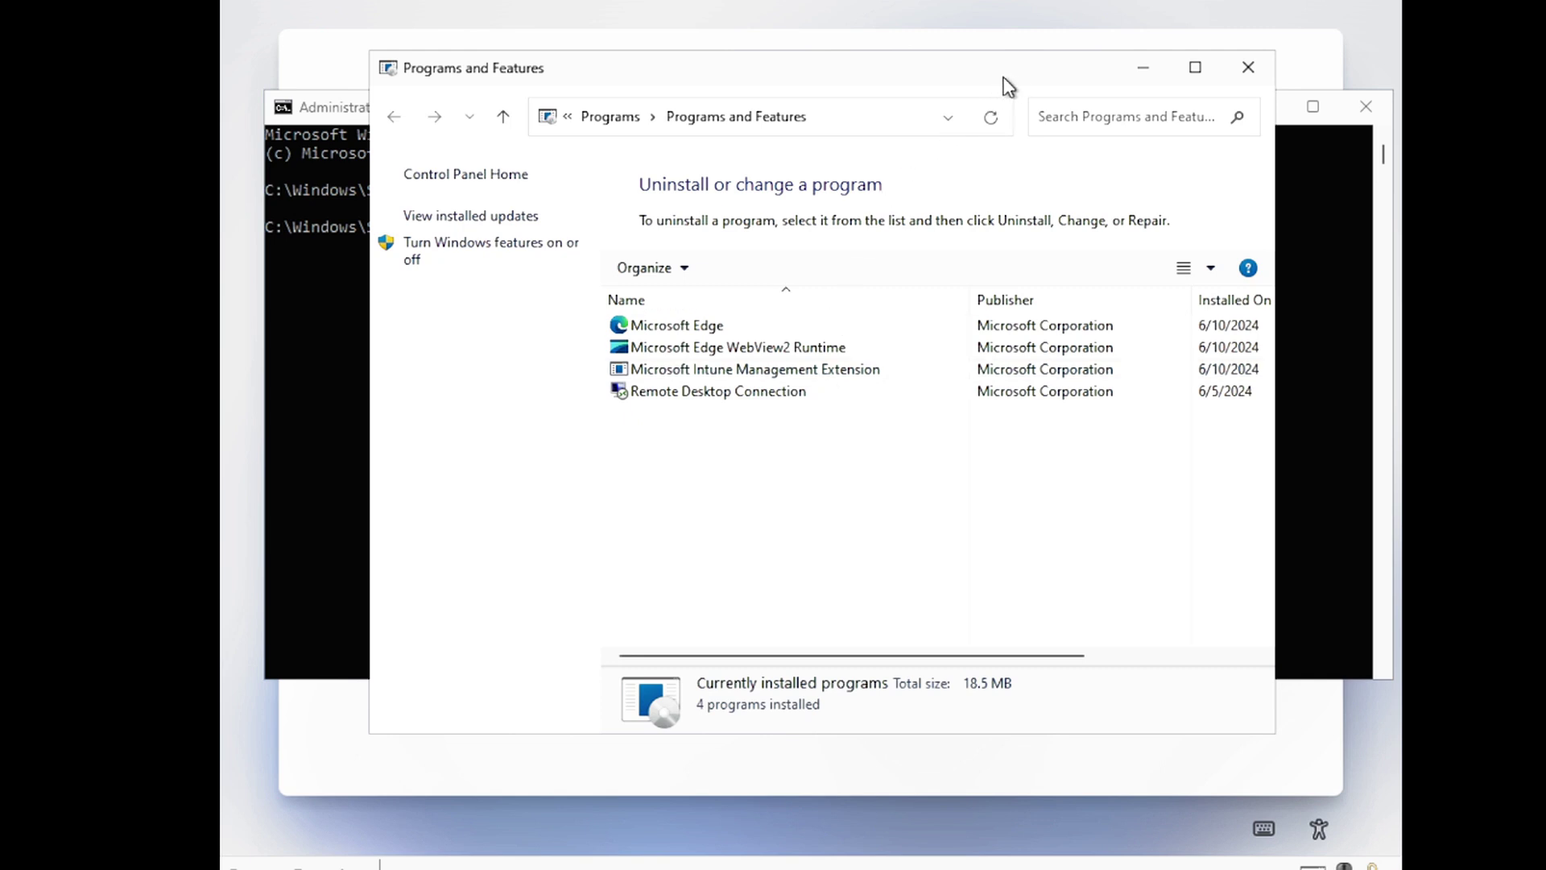
drag(1008, 85, 932, 79)
click(1067, 70)
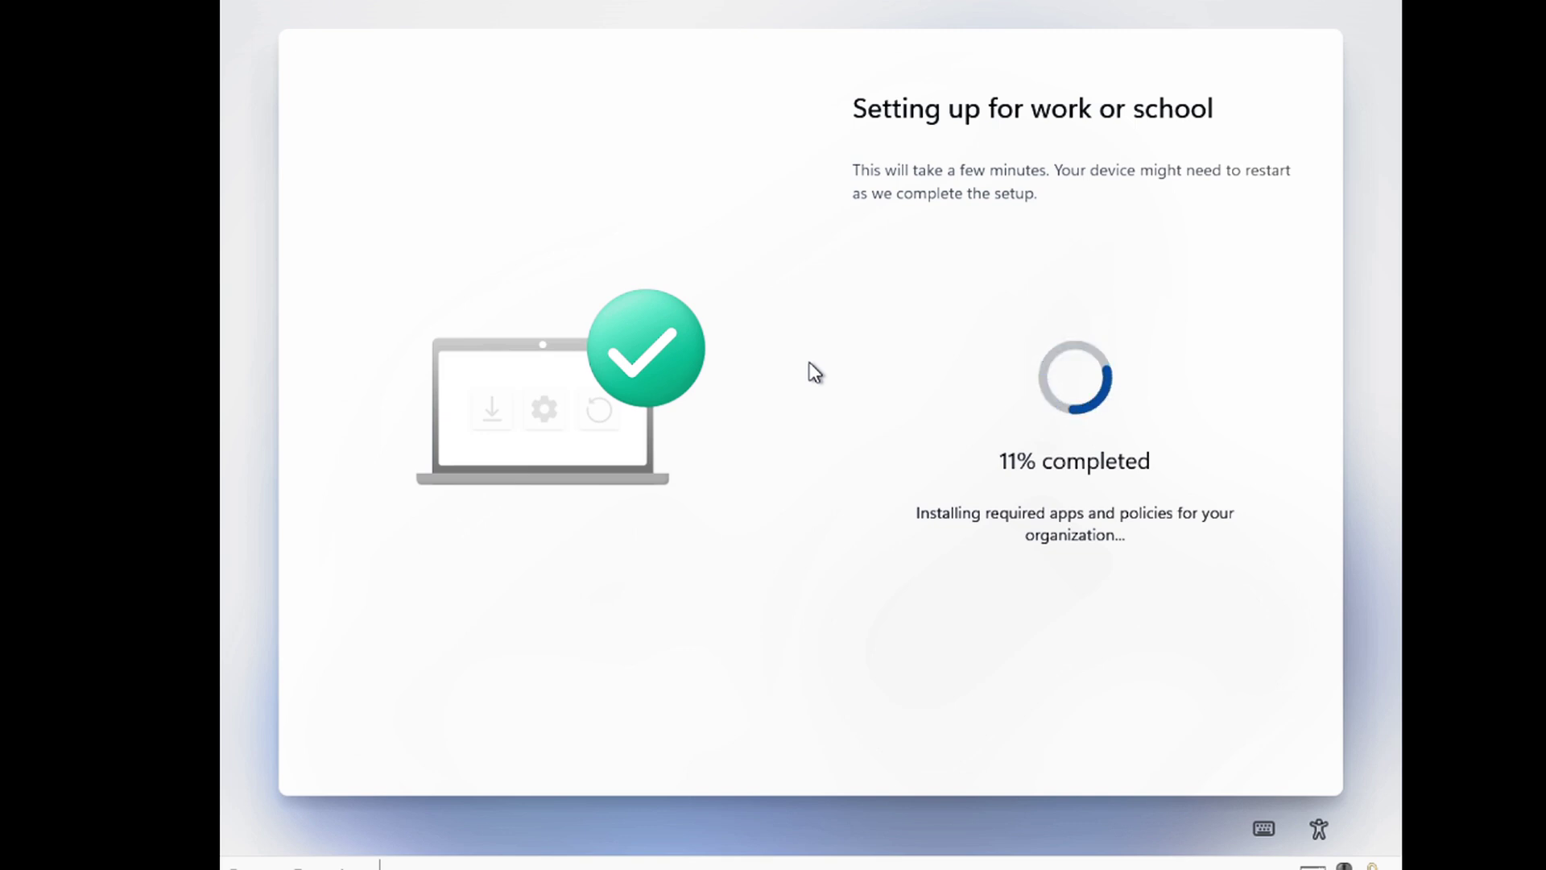
- In Windows Settings, examine the management info of the connected work or school account, including managed policies, applications and sync status
key(super+u)
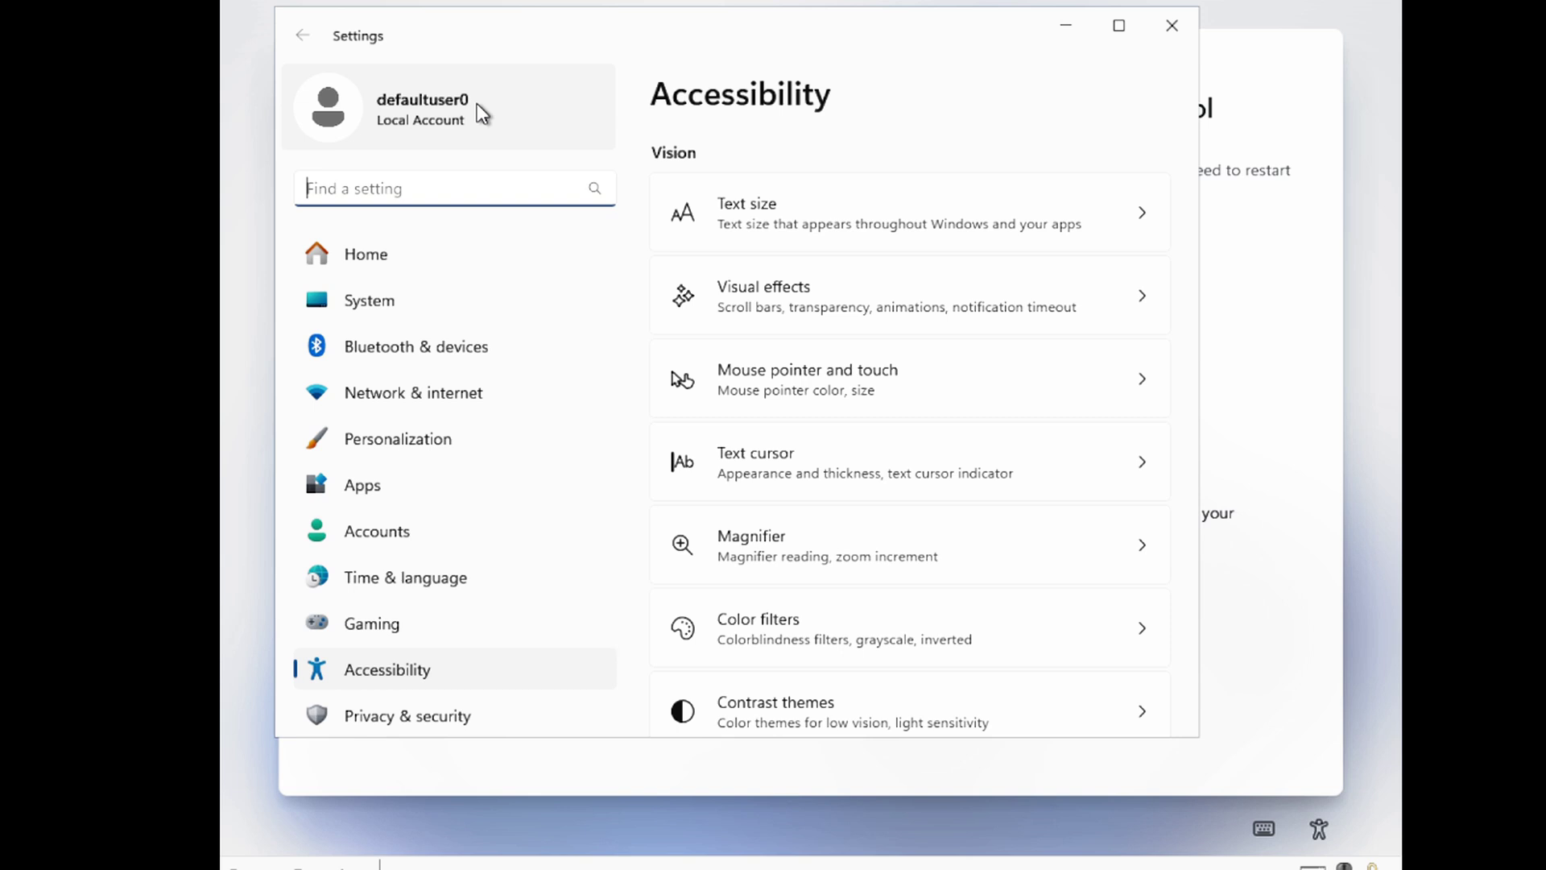
click(403, 535)
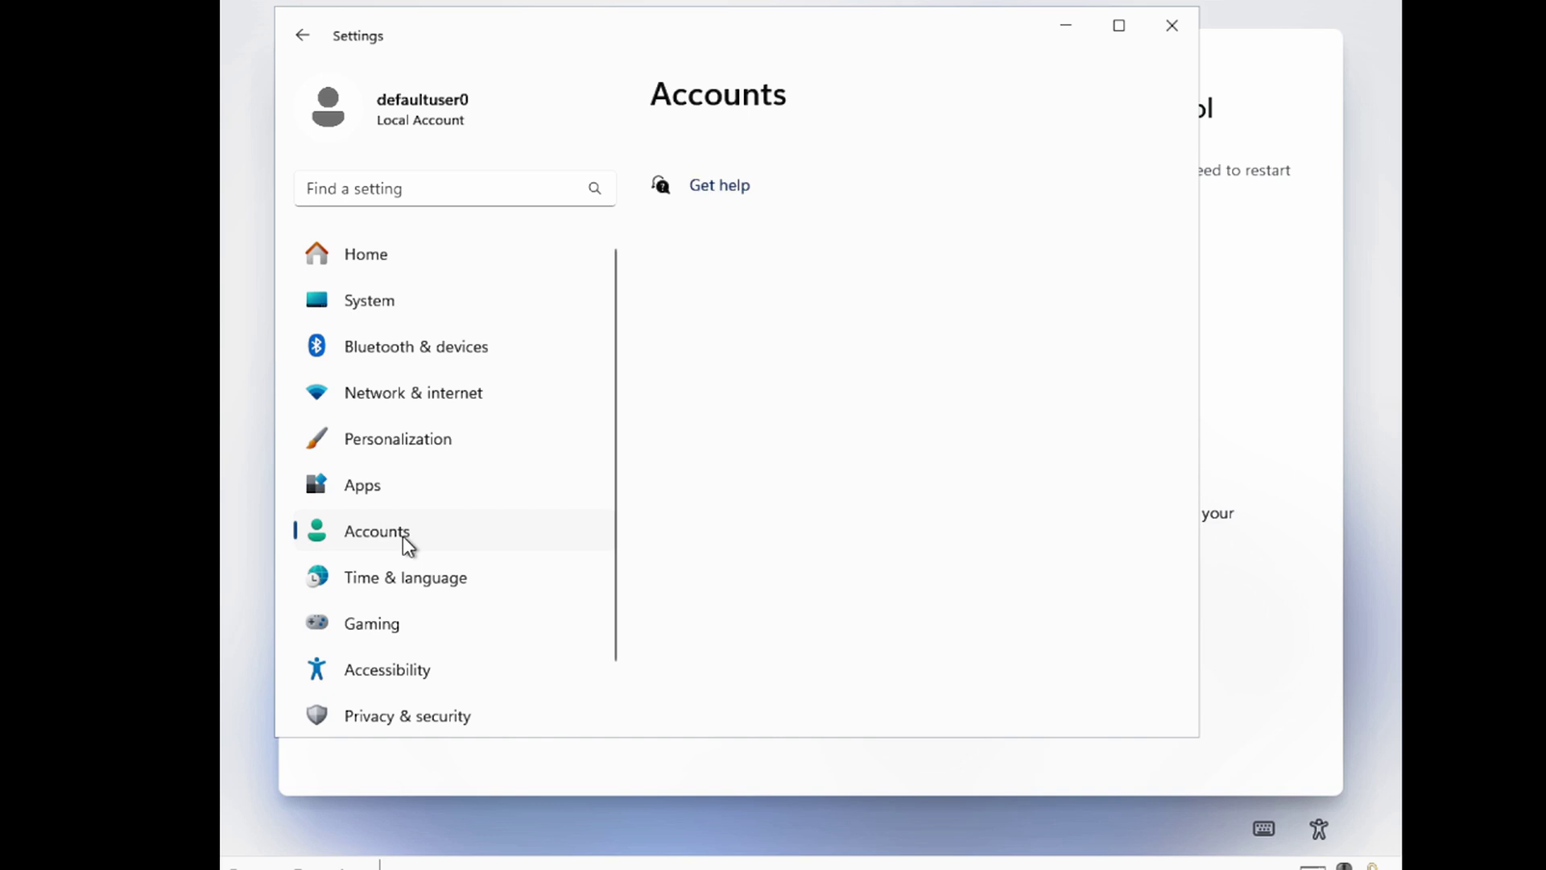
scroll(773, 332, down, 10)
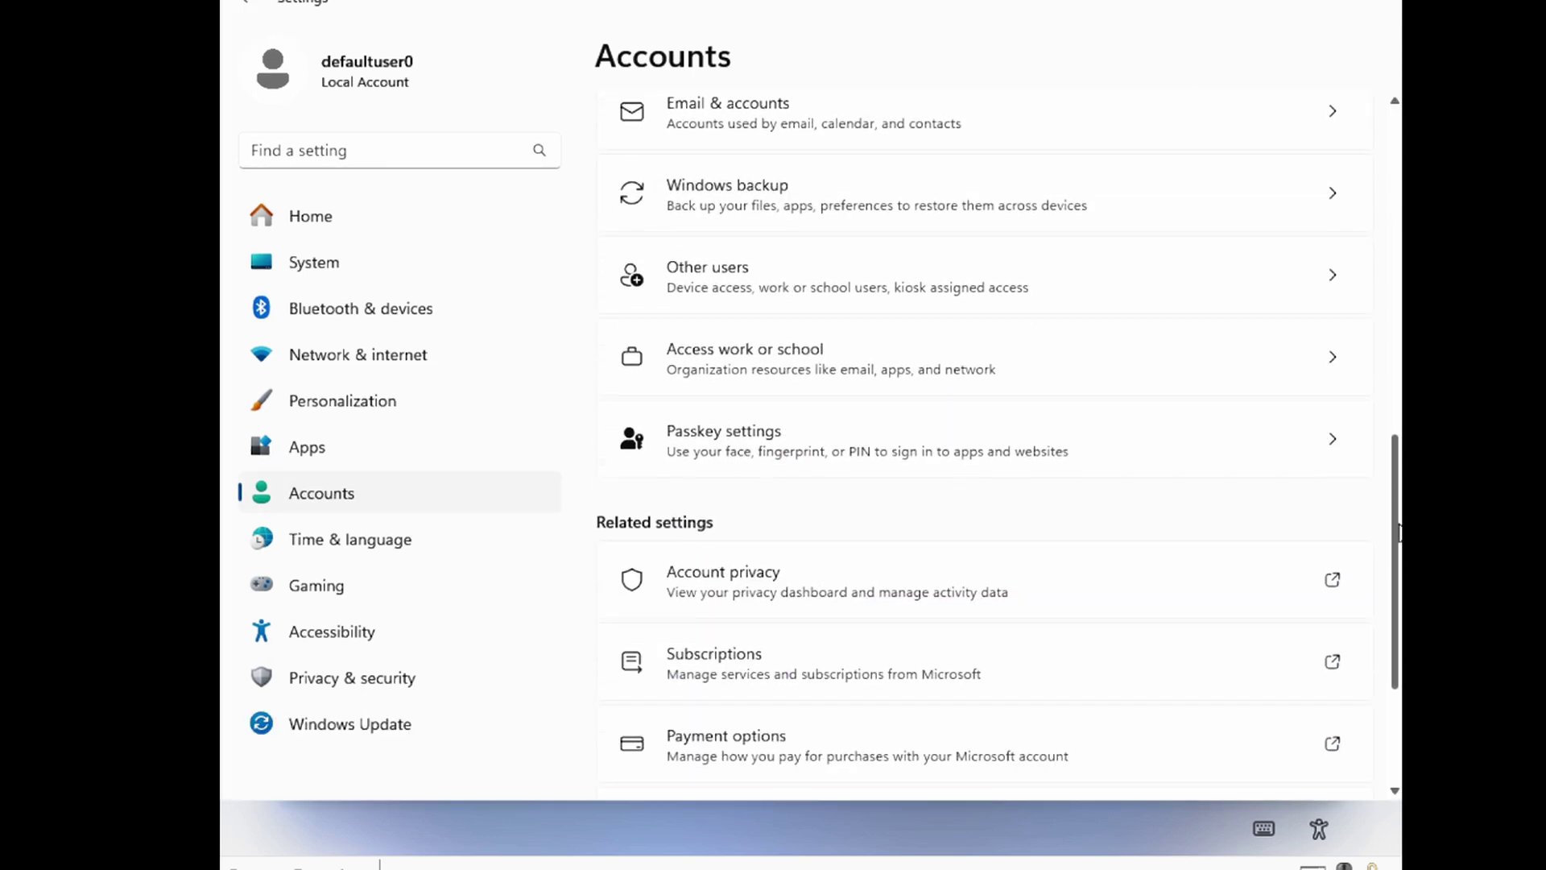
click(761, 348)
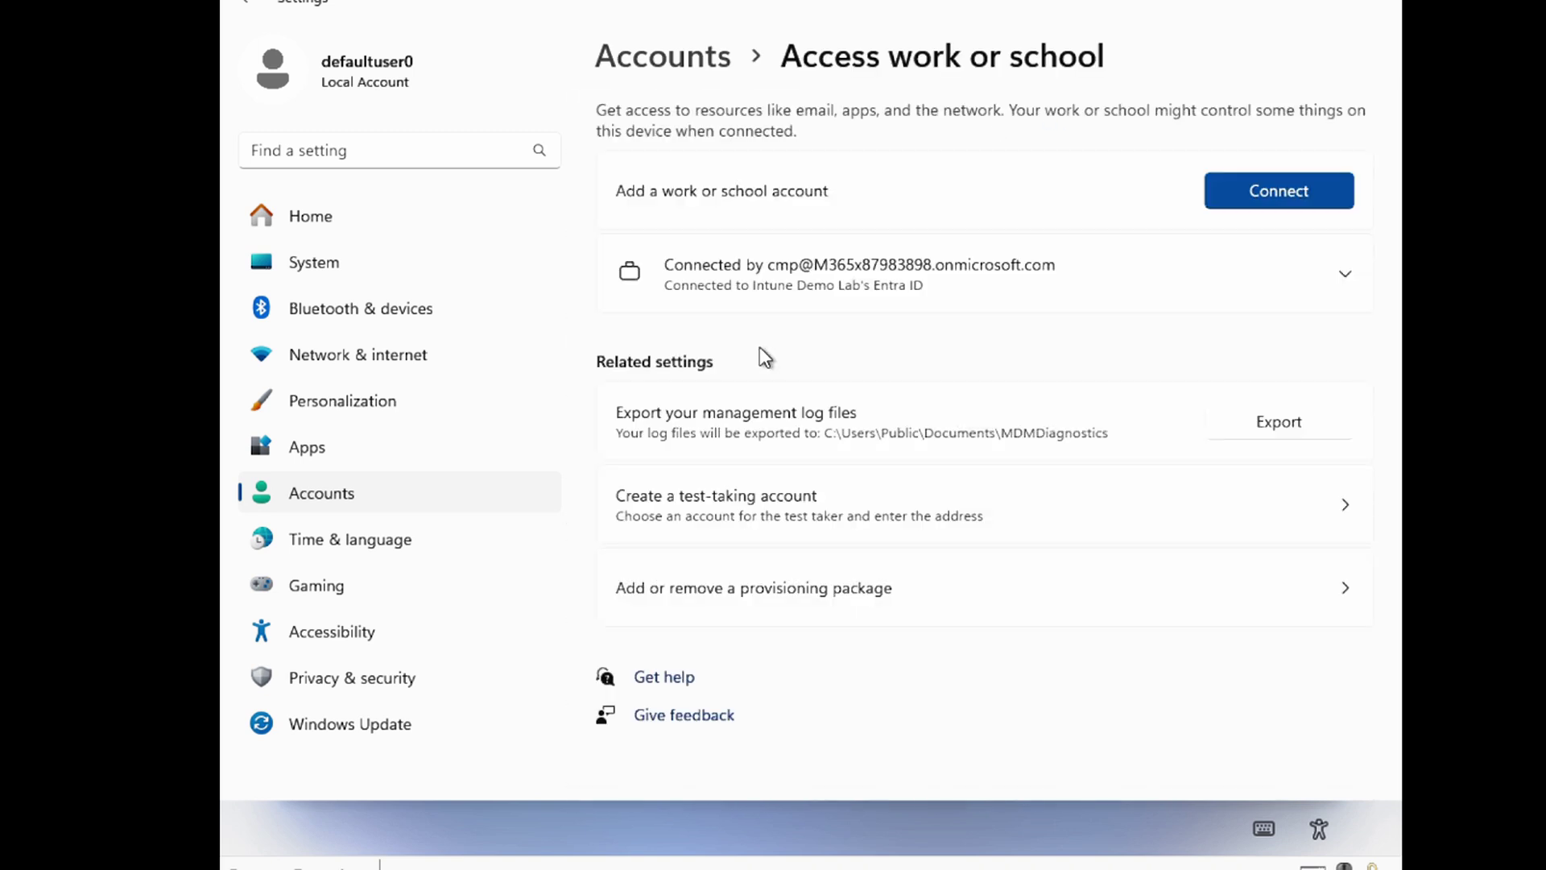
click(1343, 277)
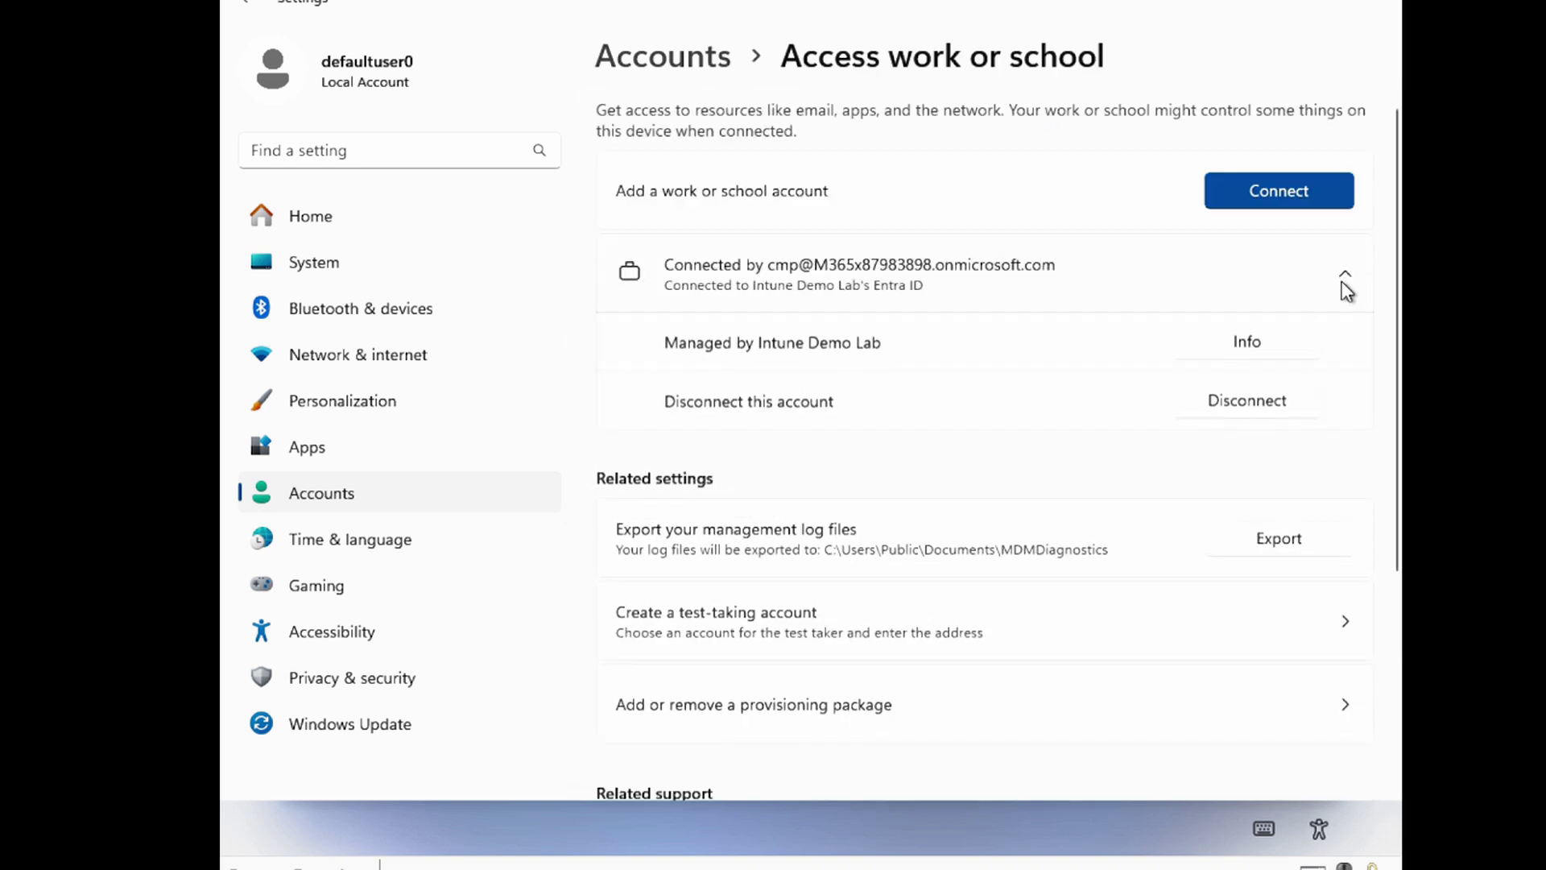
click(1246, 343)
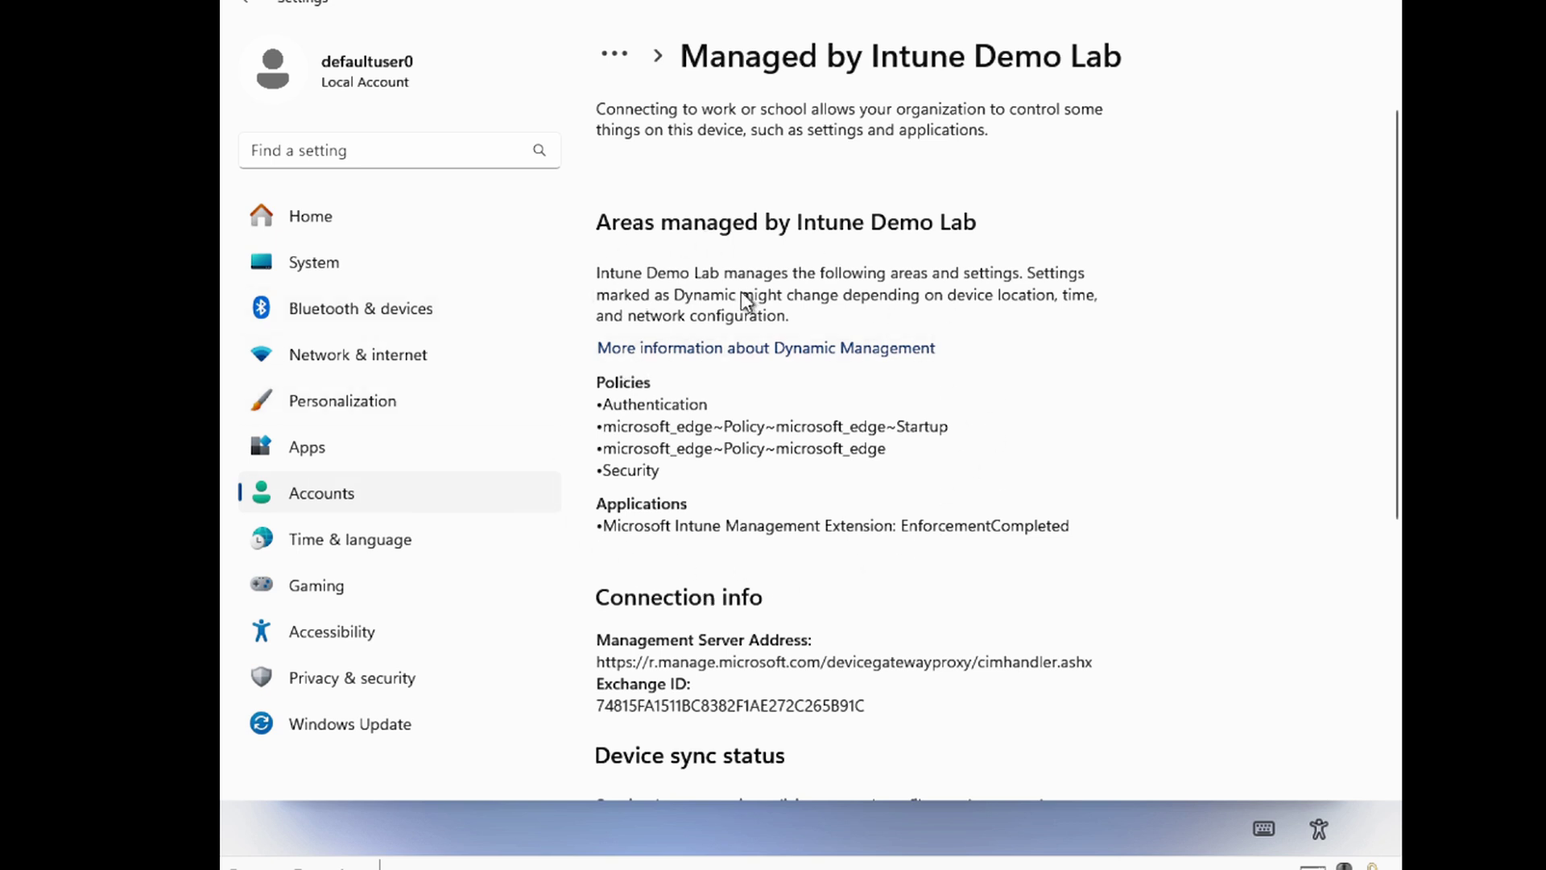
scroll(1385, 363, down, 5)
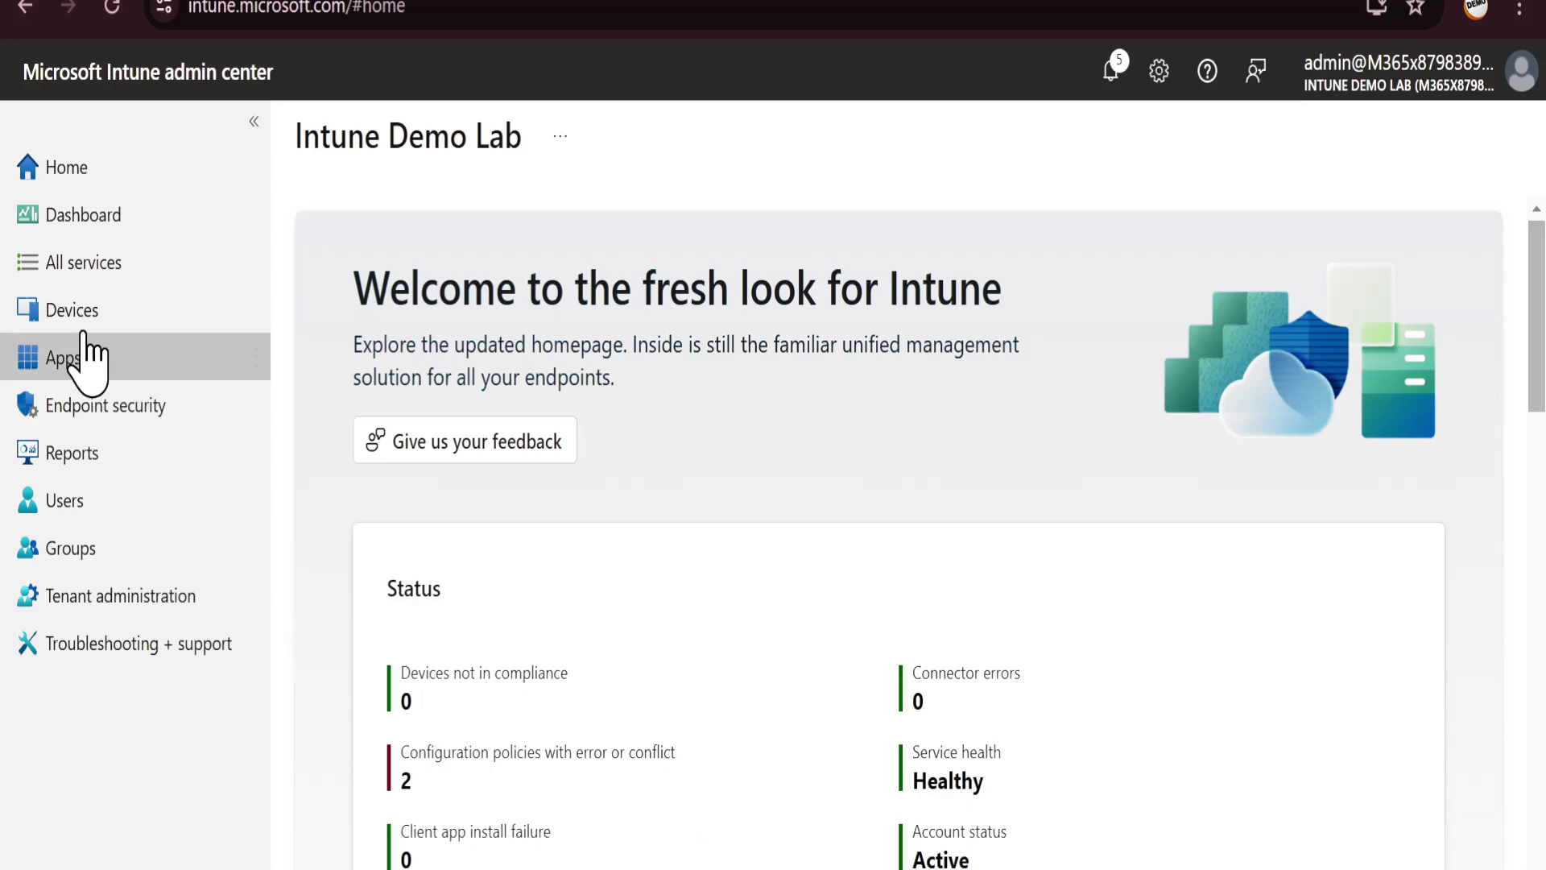
- In the Intune admin center, search the groups for "auto" and check the members of the Windows Autopilot device preparation Group
click(64, 549)
click(706, 391)
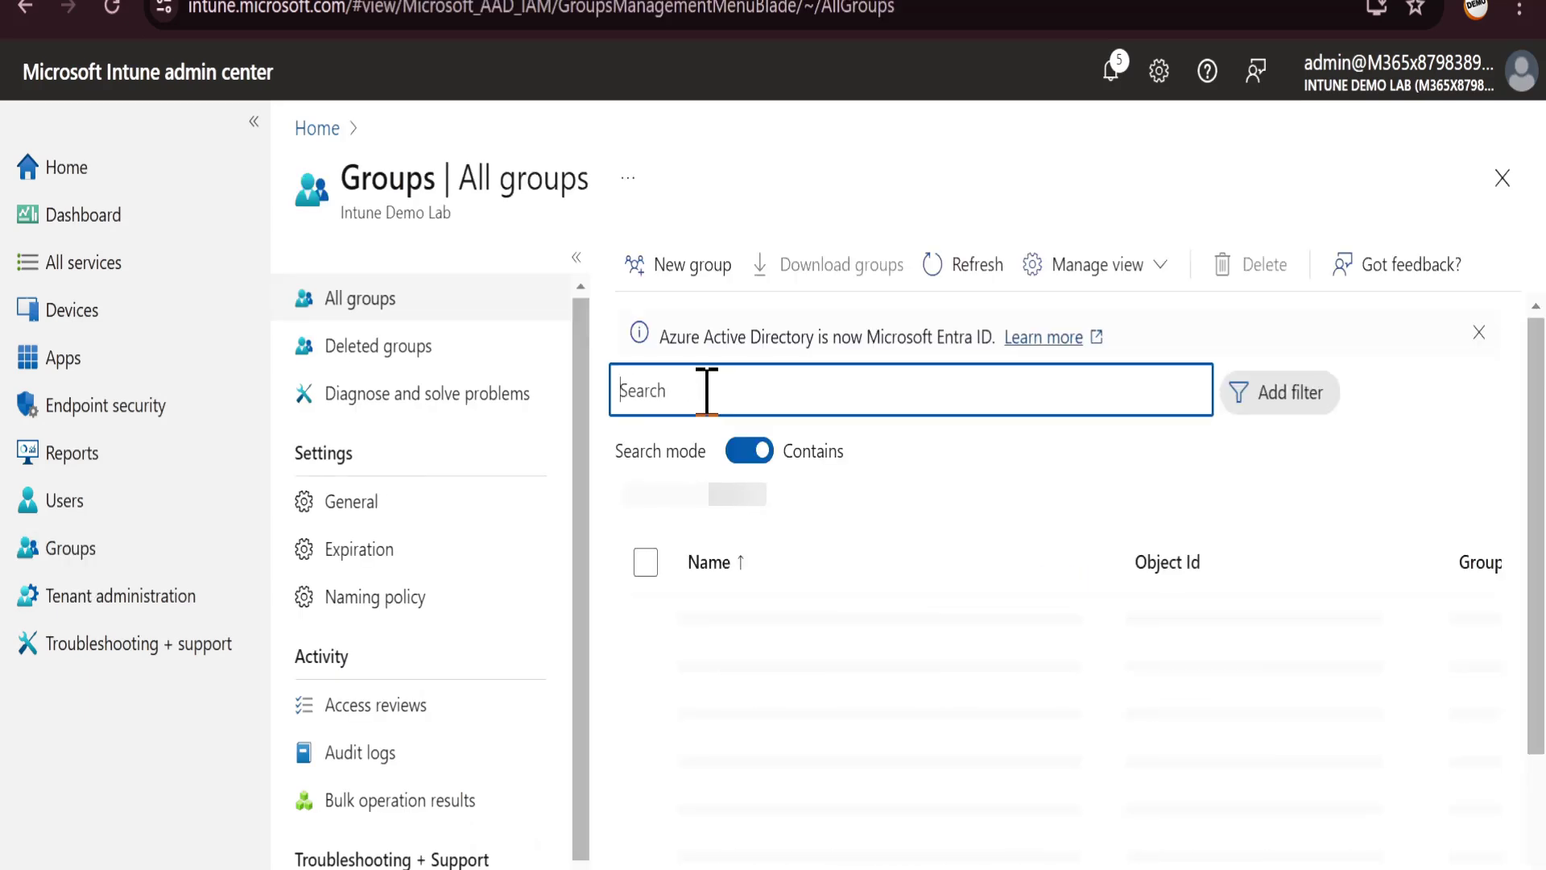
text(autou)
key(BackSpace)
key(BackSpace)
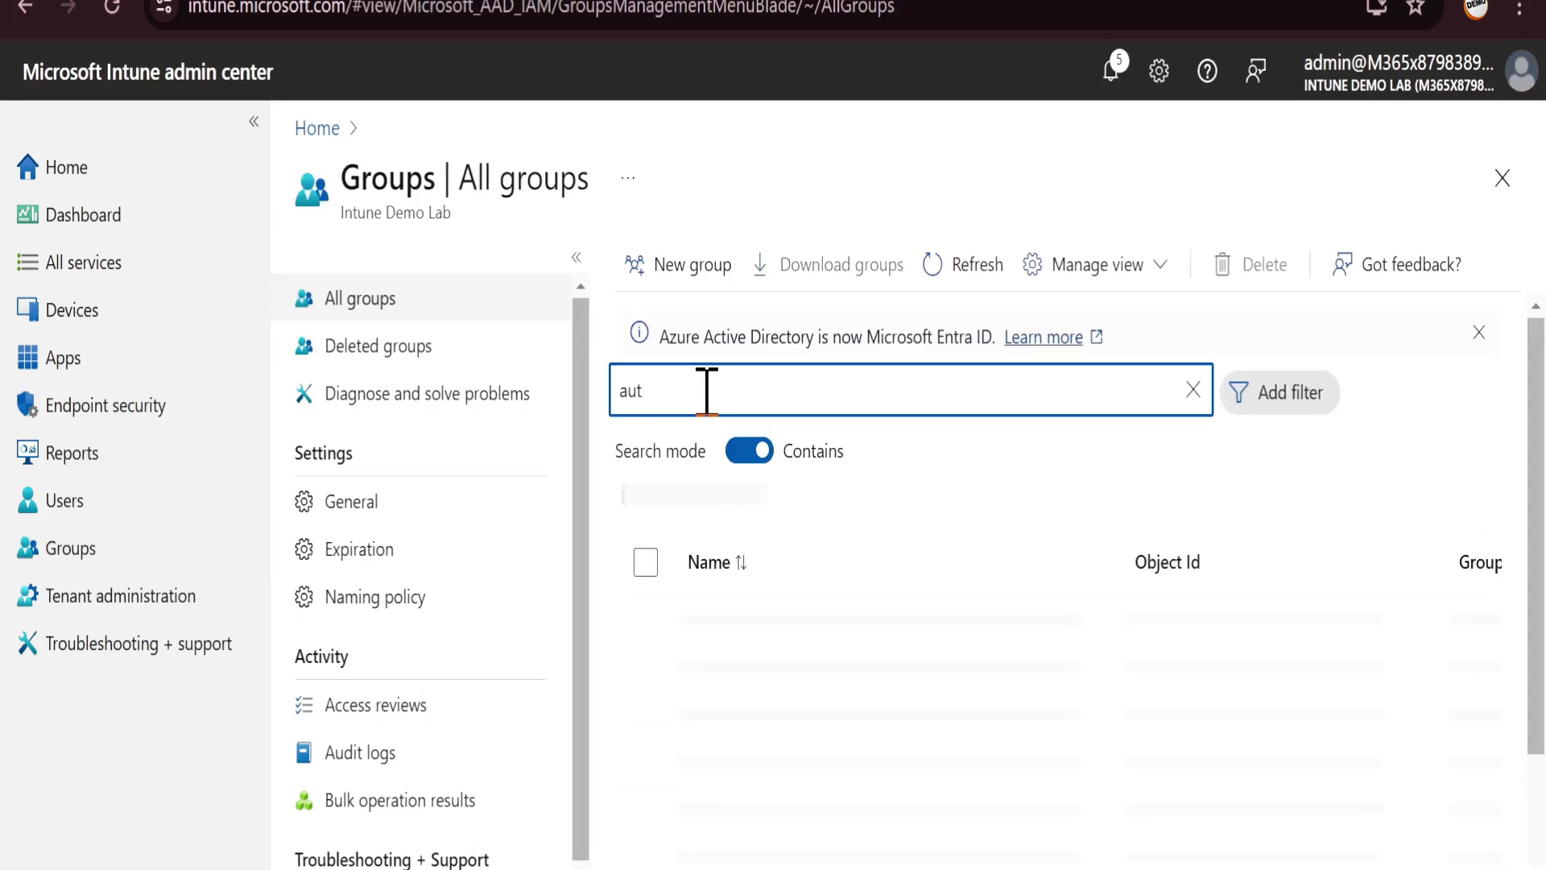
text(o)
click(870, 699)
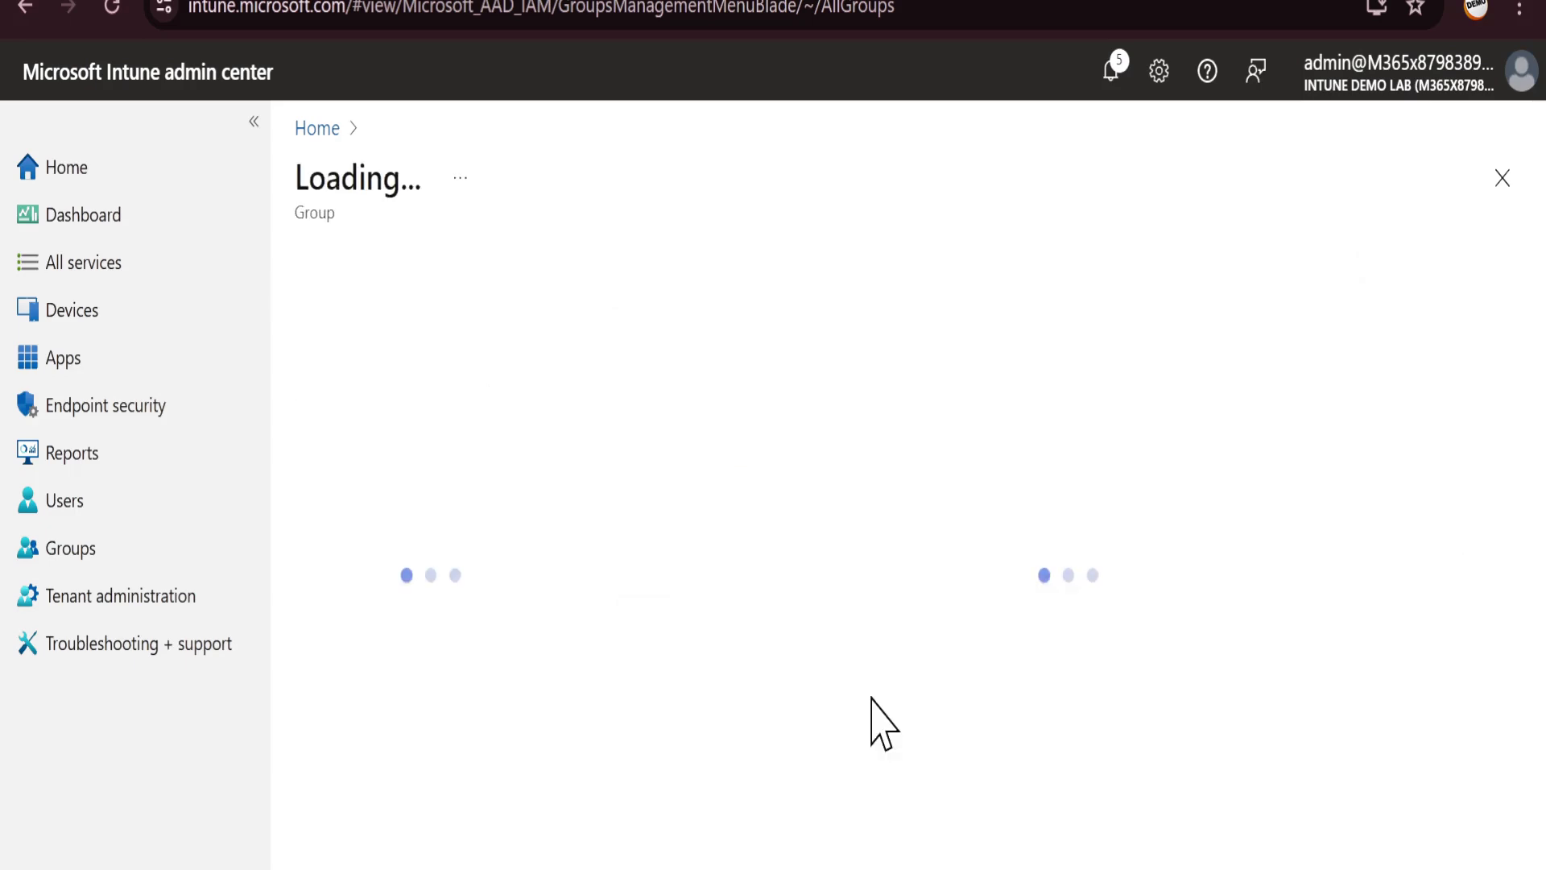
click(391, 501)
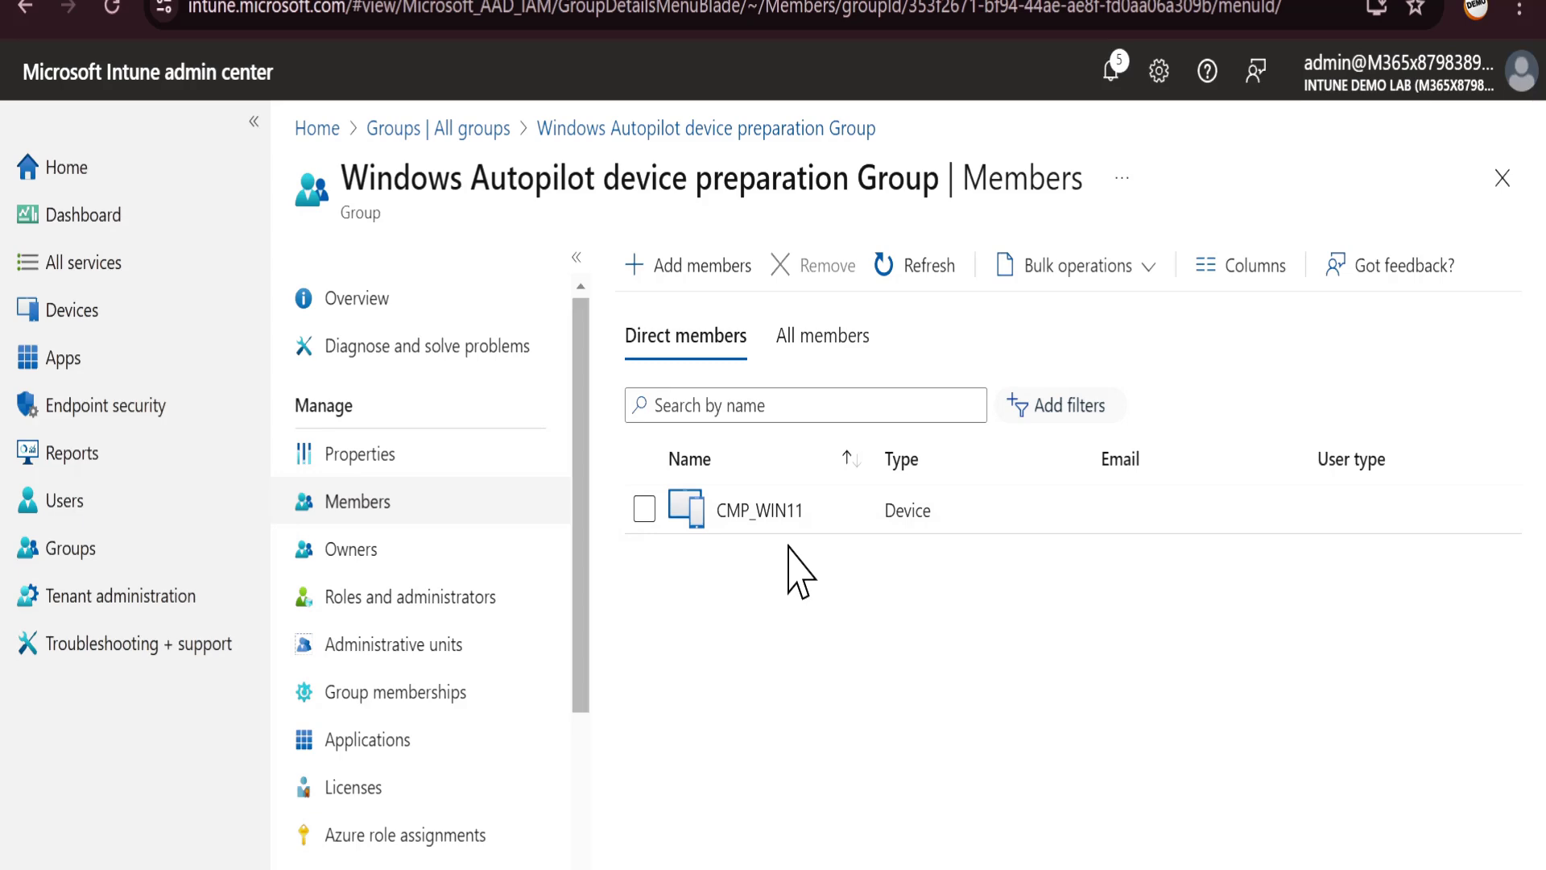
- Open the Windows Autopilot device preparation deployment report from the device monitoring reports
click(77, 315)
click(380, 416)
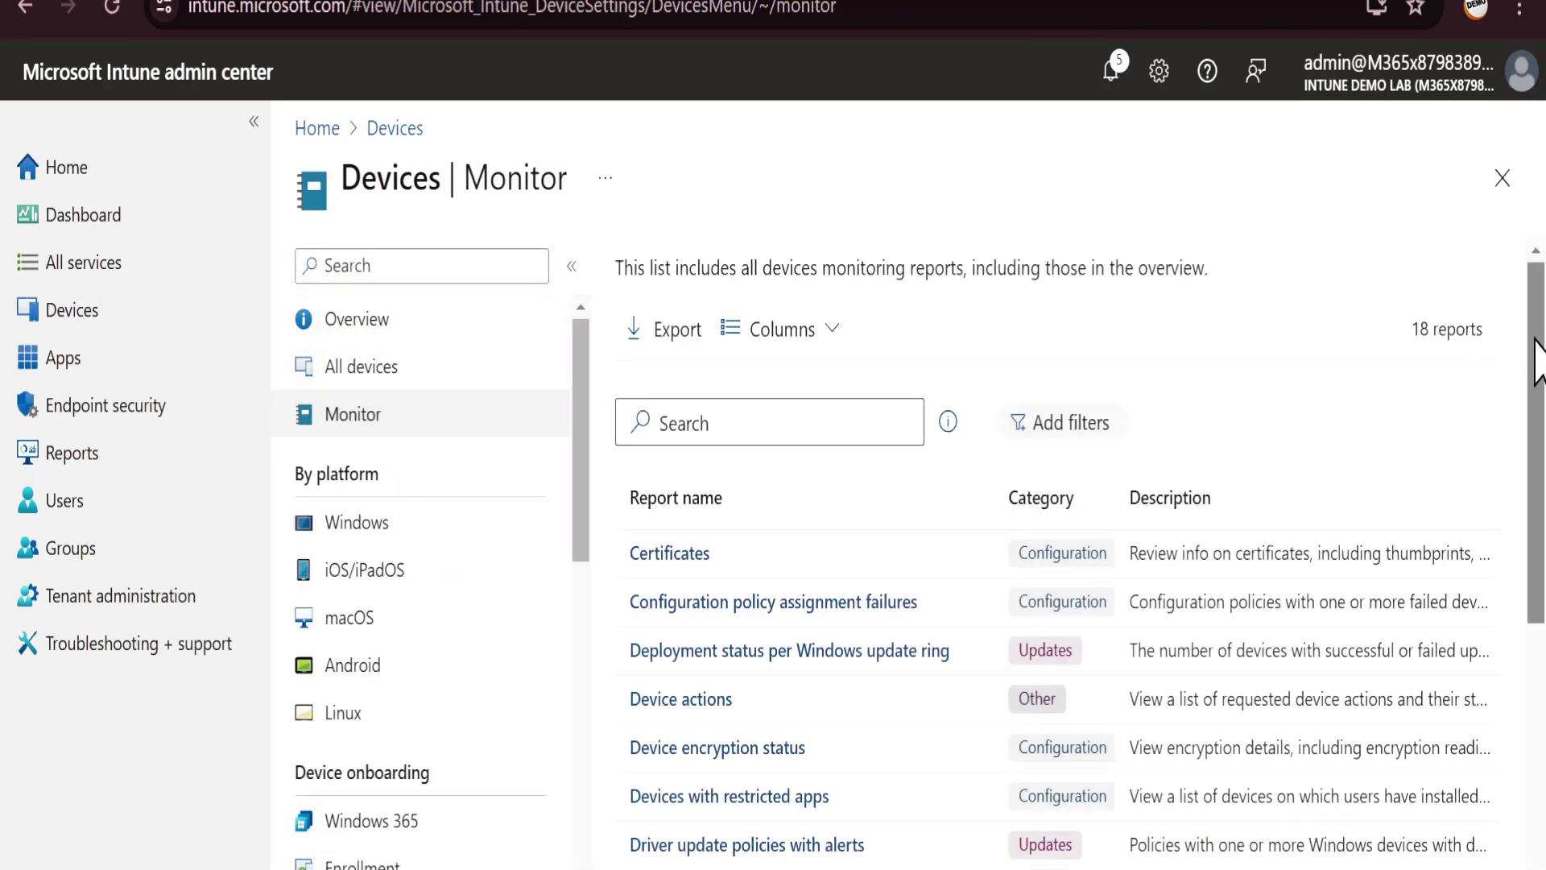
scroll(1514, 605, down, 6)
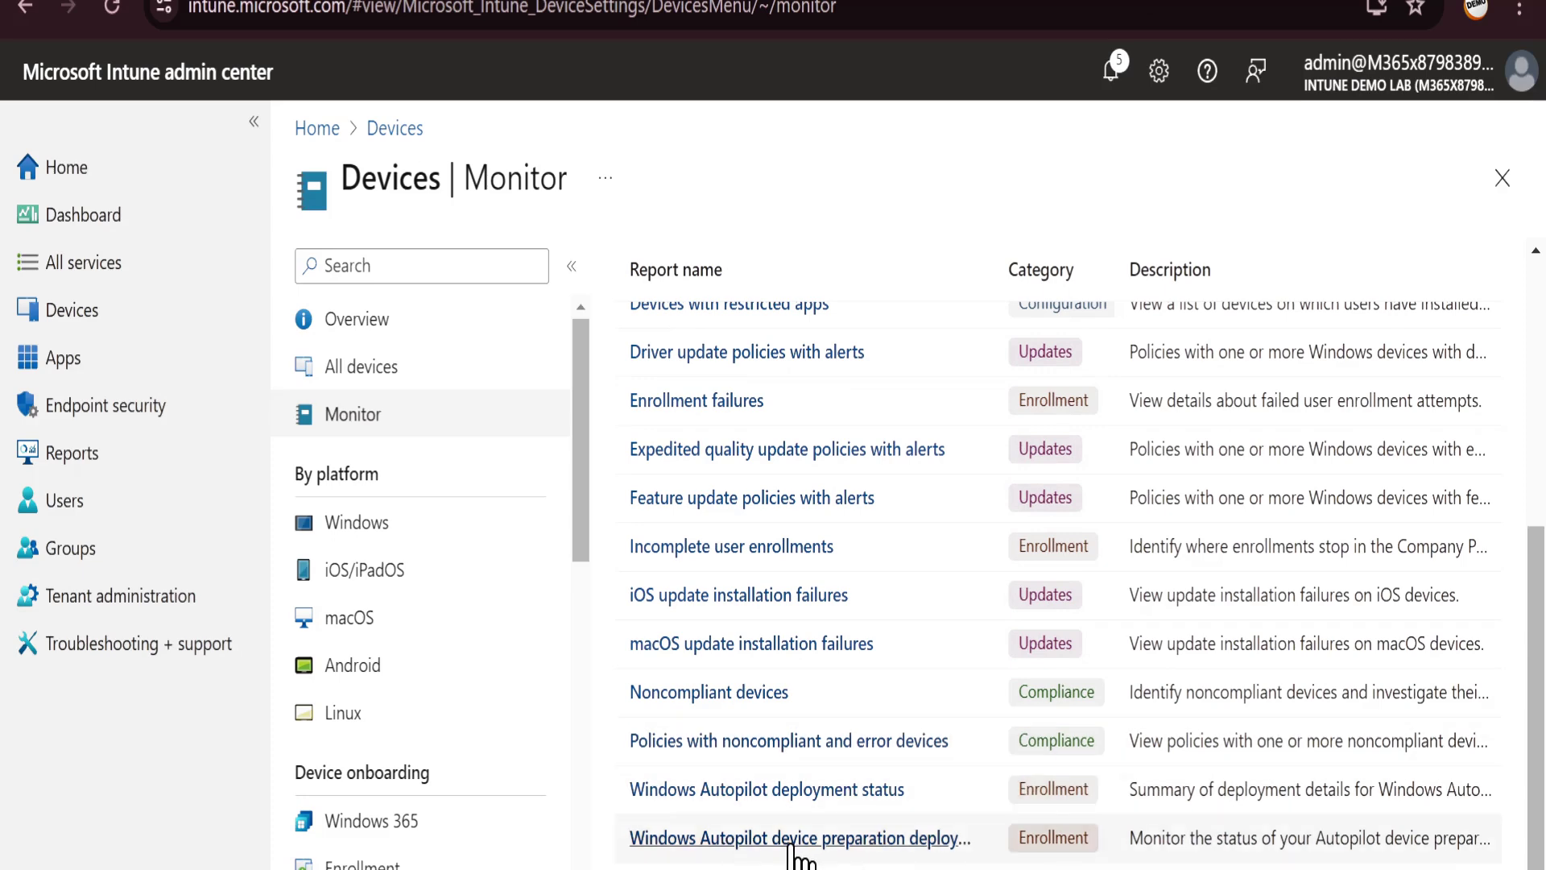
click(902, 841)
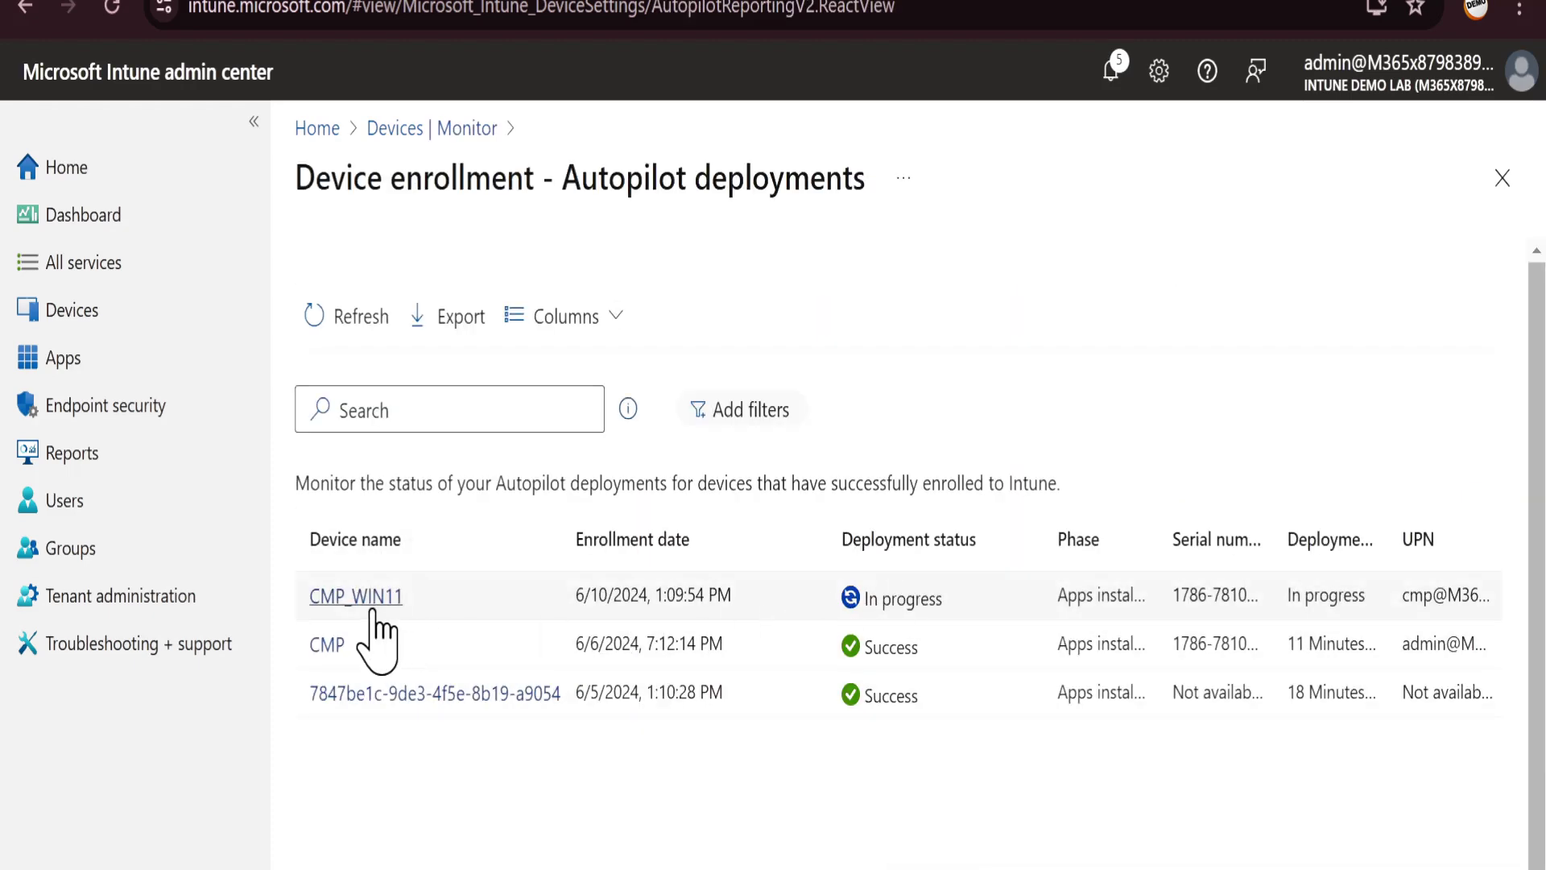
- Examine the device, app and script status in the deployment details of CMP_WIN11
click(370, 603)
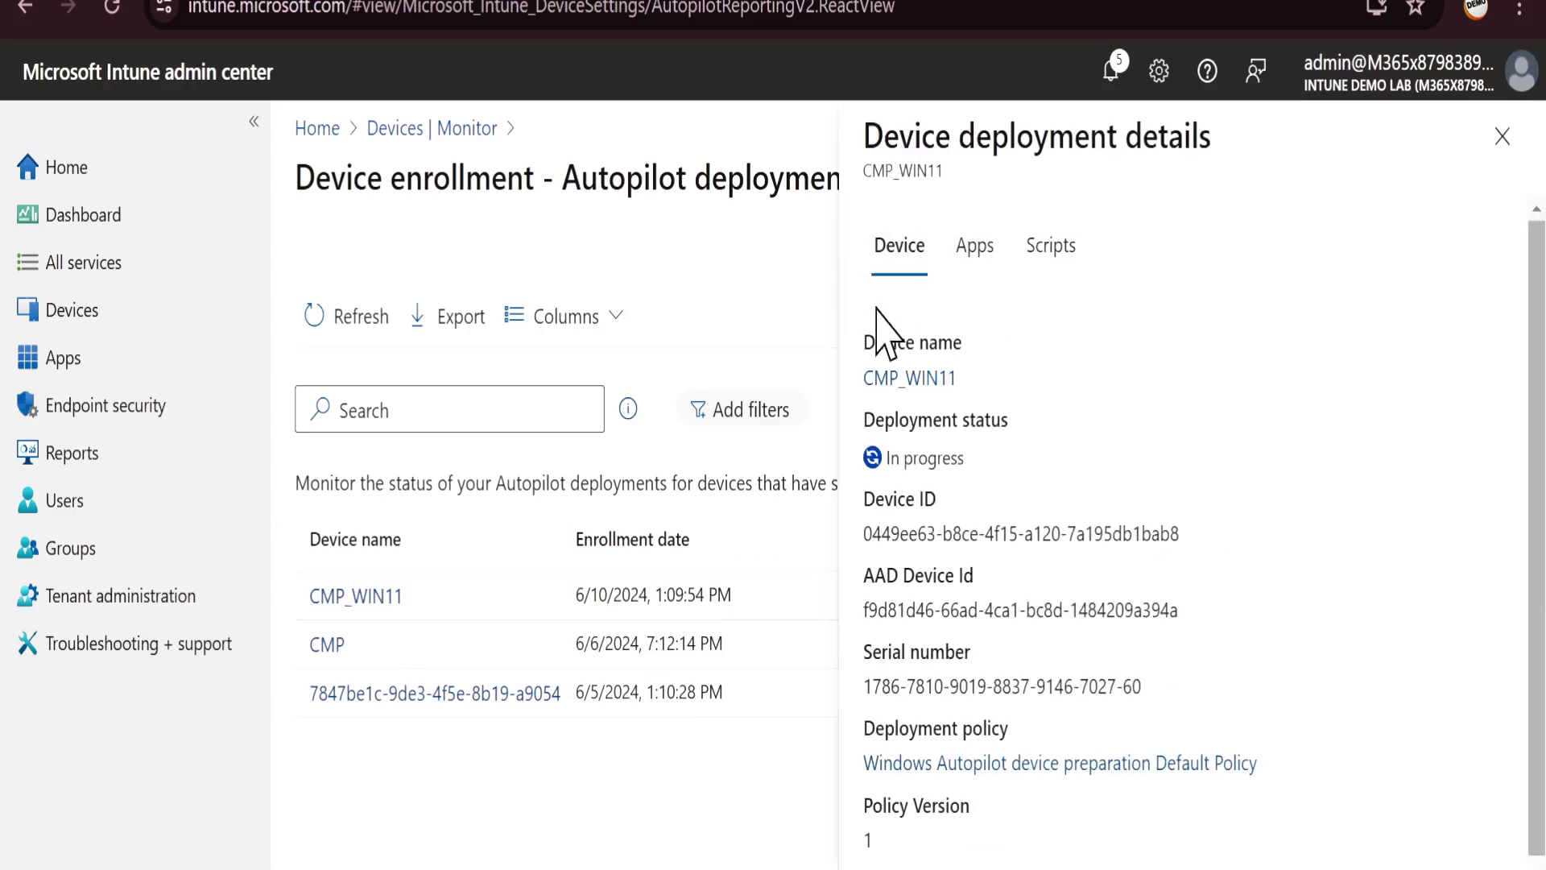
click(975, 255)
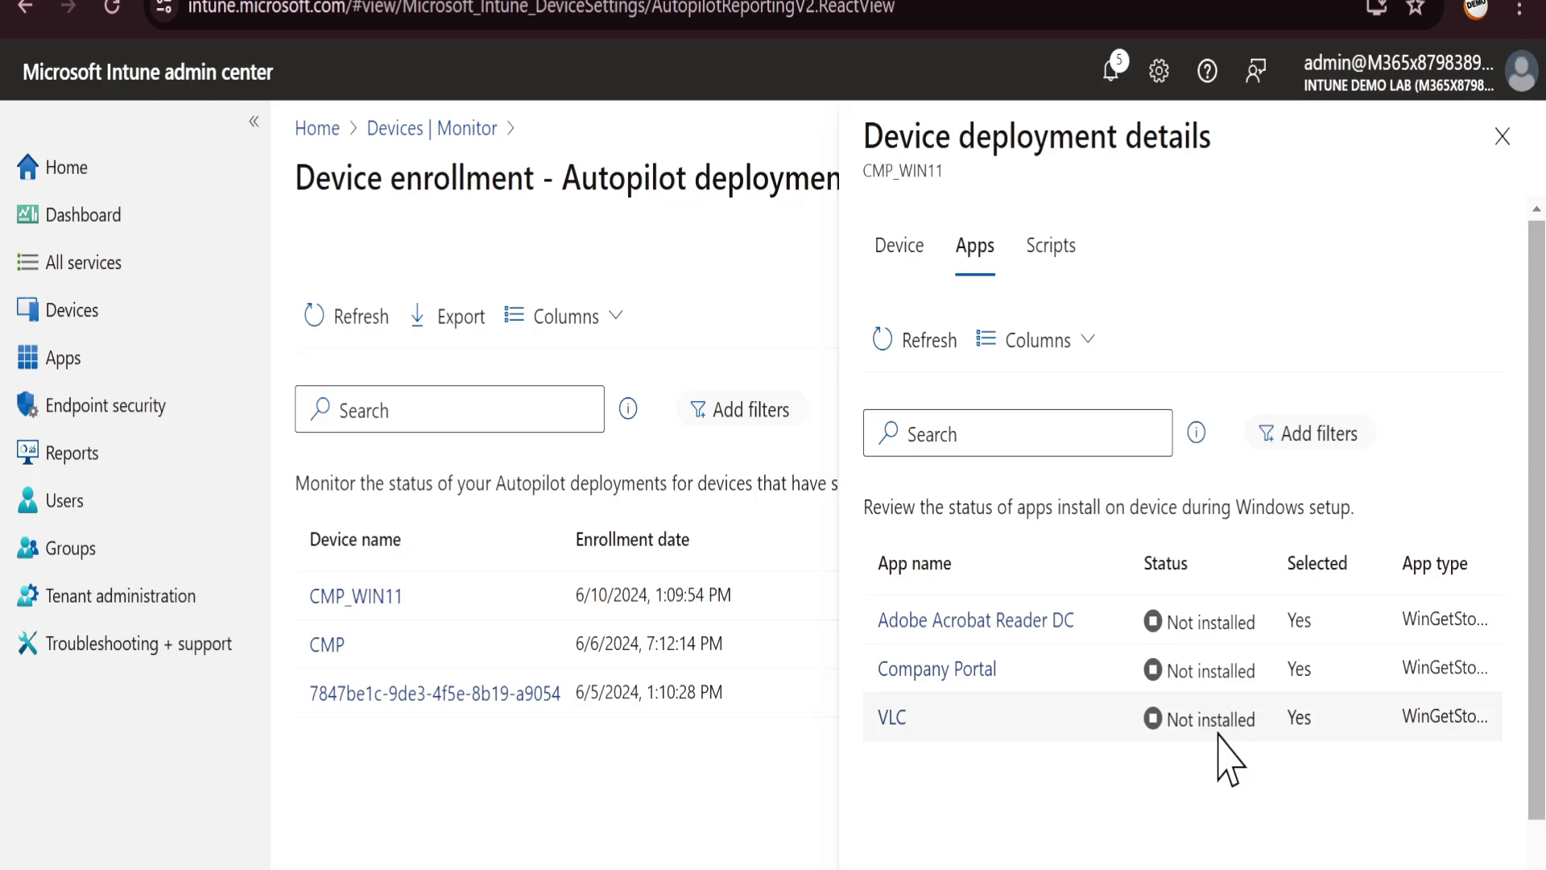
click(1052, 248)
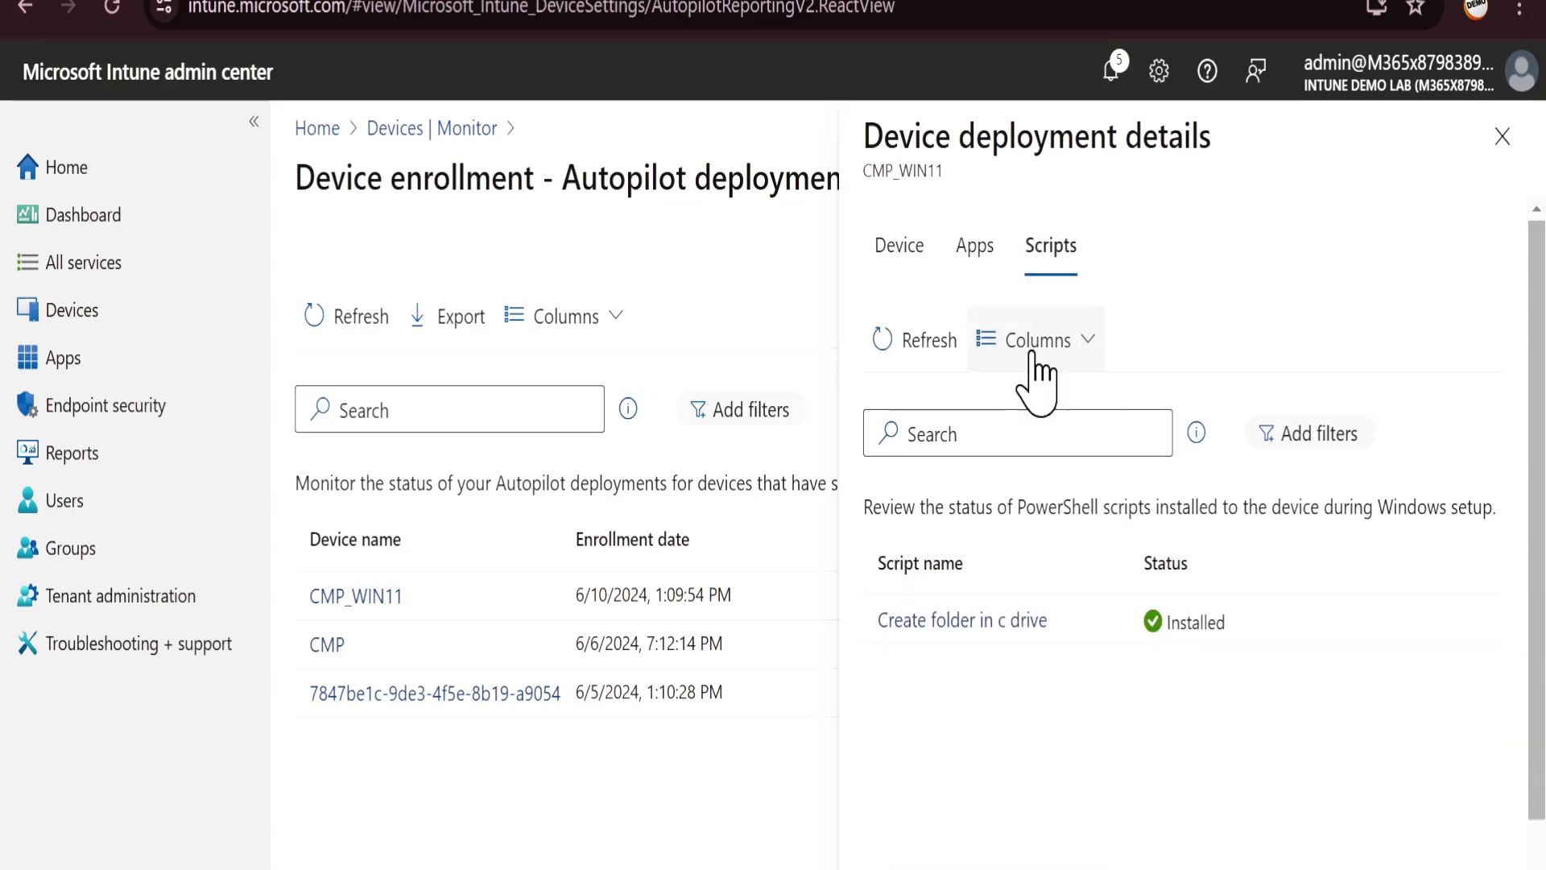
click(974, 246)
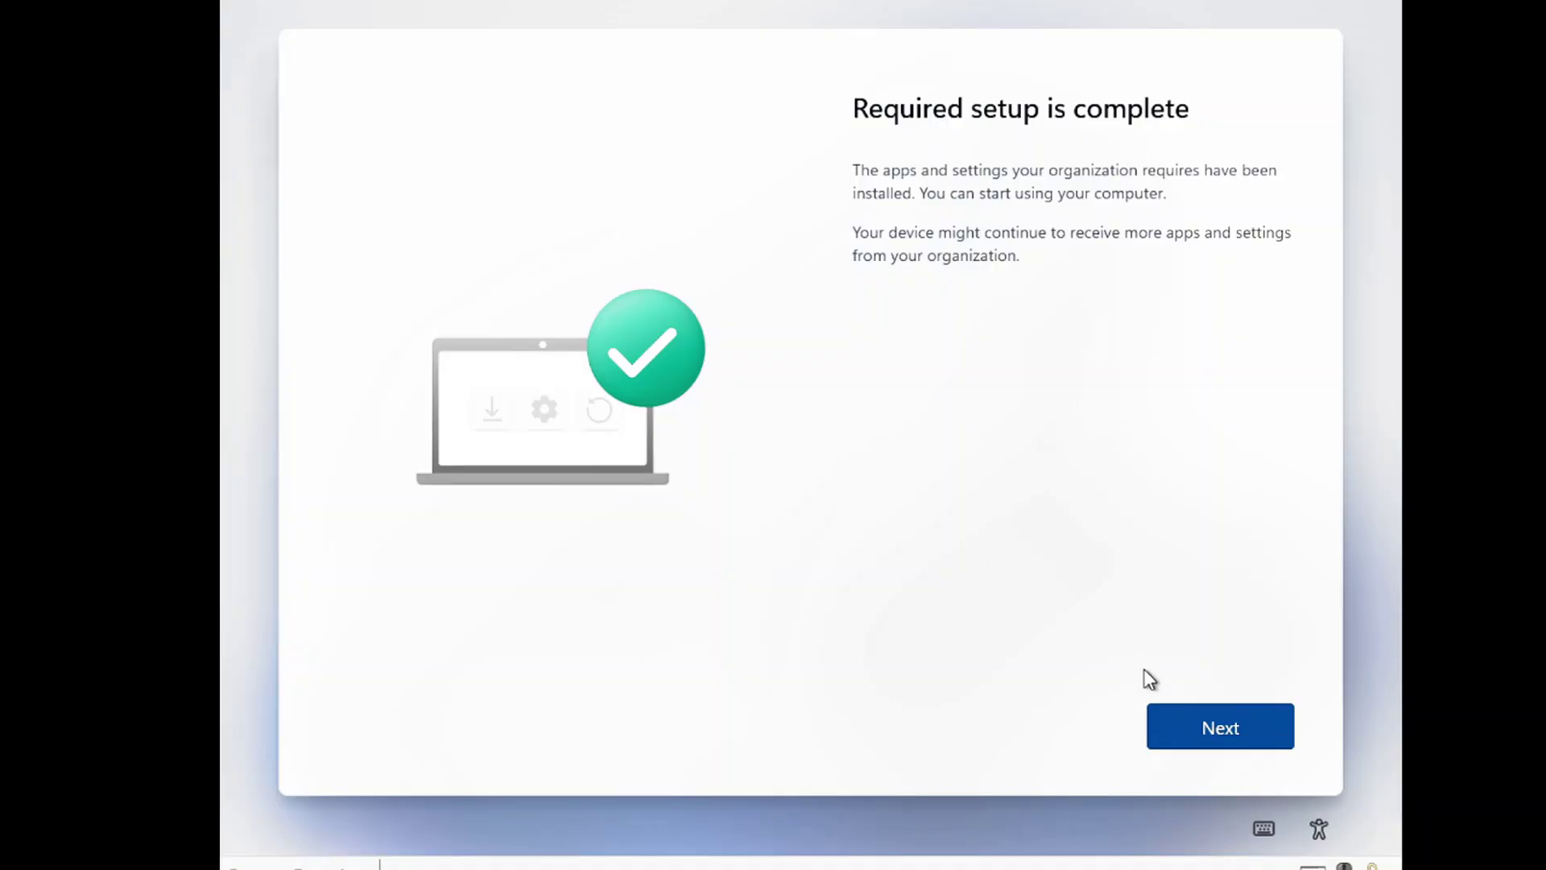
- Back on the device, continue past the completed required setup and accept the default privacy settings
click(1192, 717)
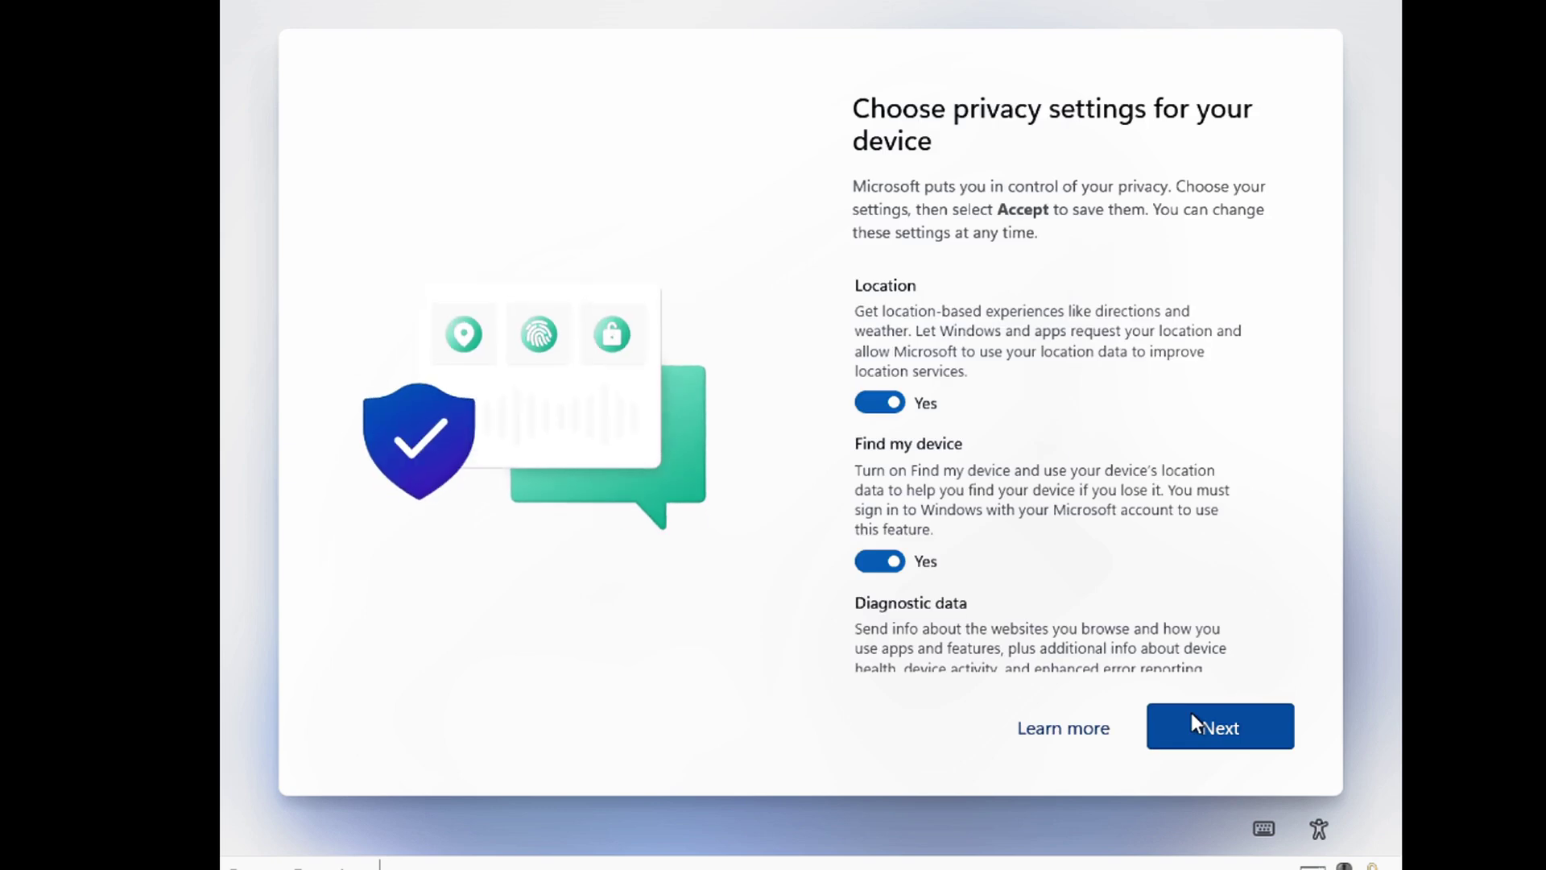
click(1232, 738)
click(1232, 738)
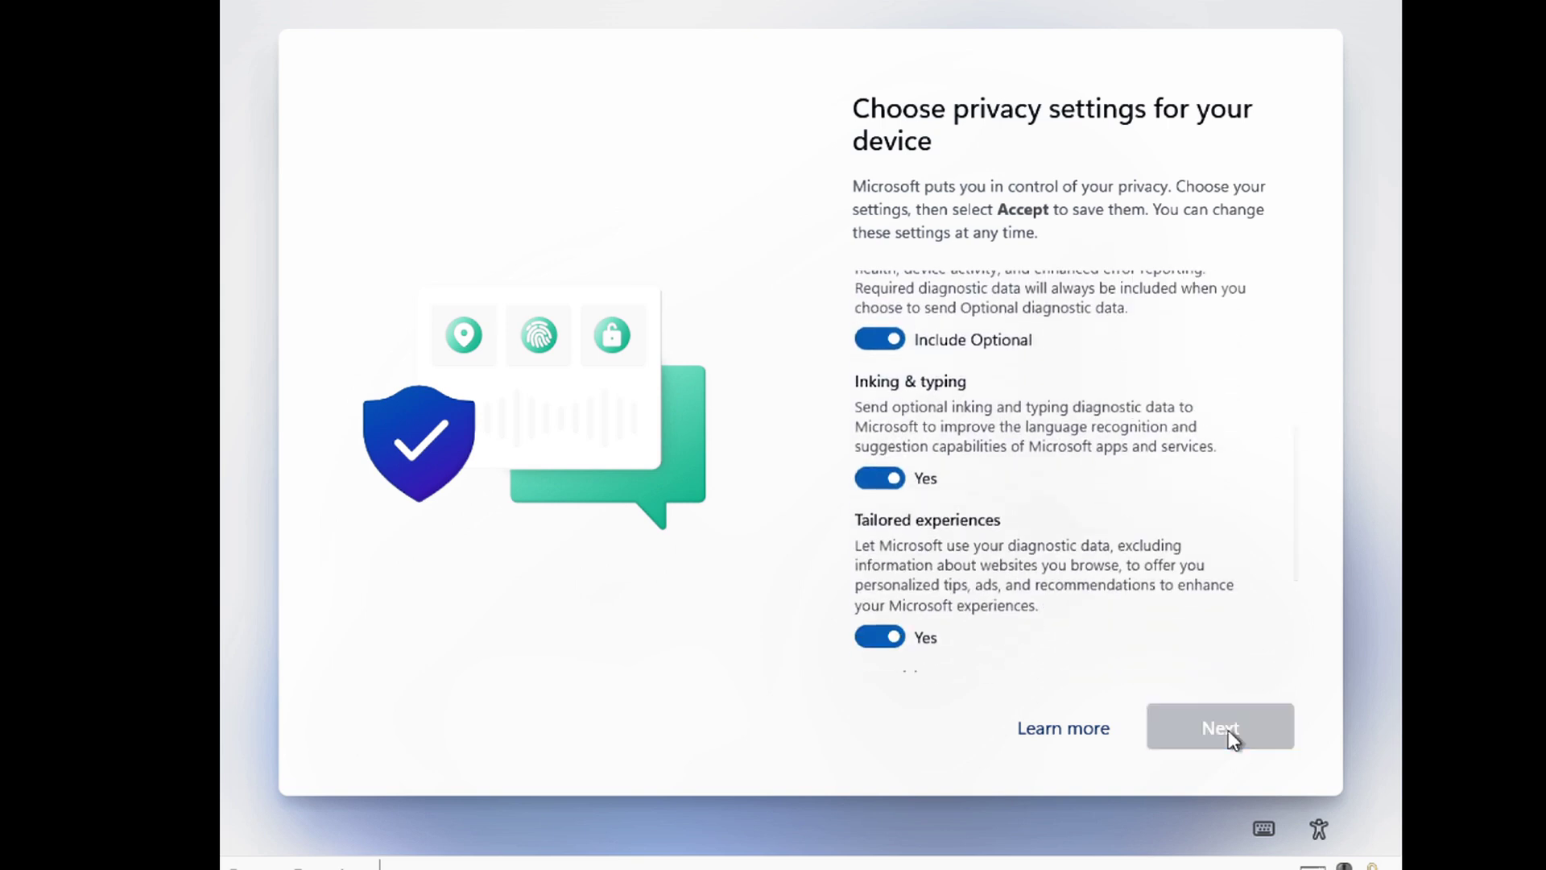
click(1232, 738)
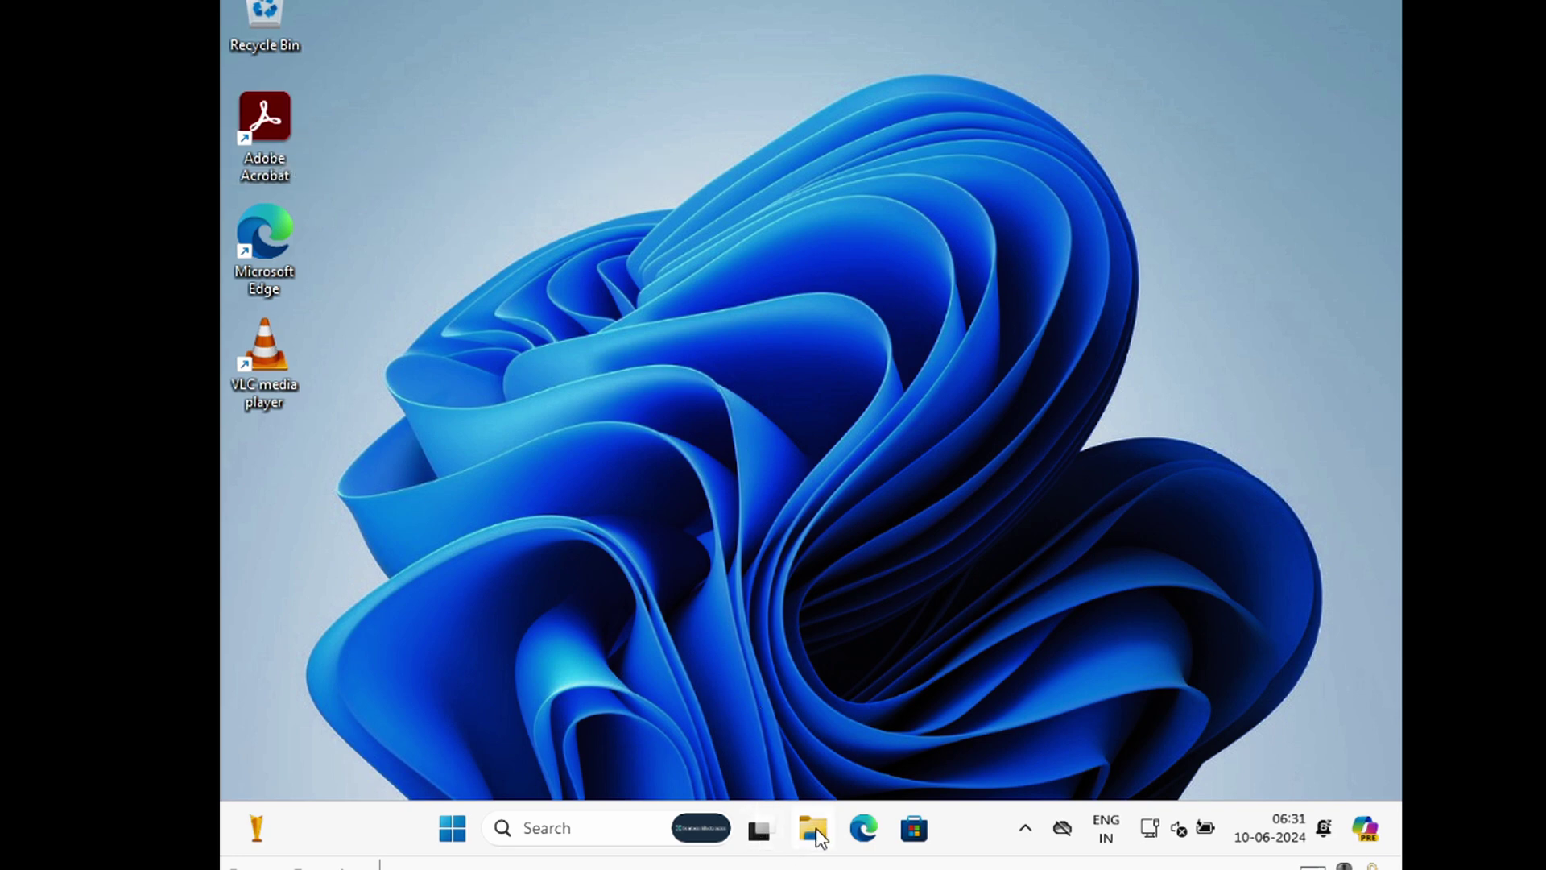
- Search Windows for appwiz.cpl and open it to check the programs installed on the device
click(582, 828)
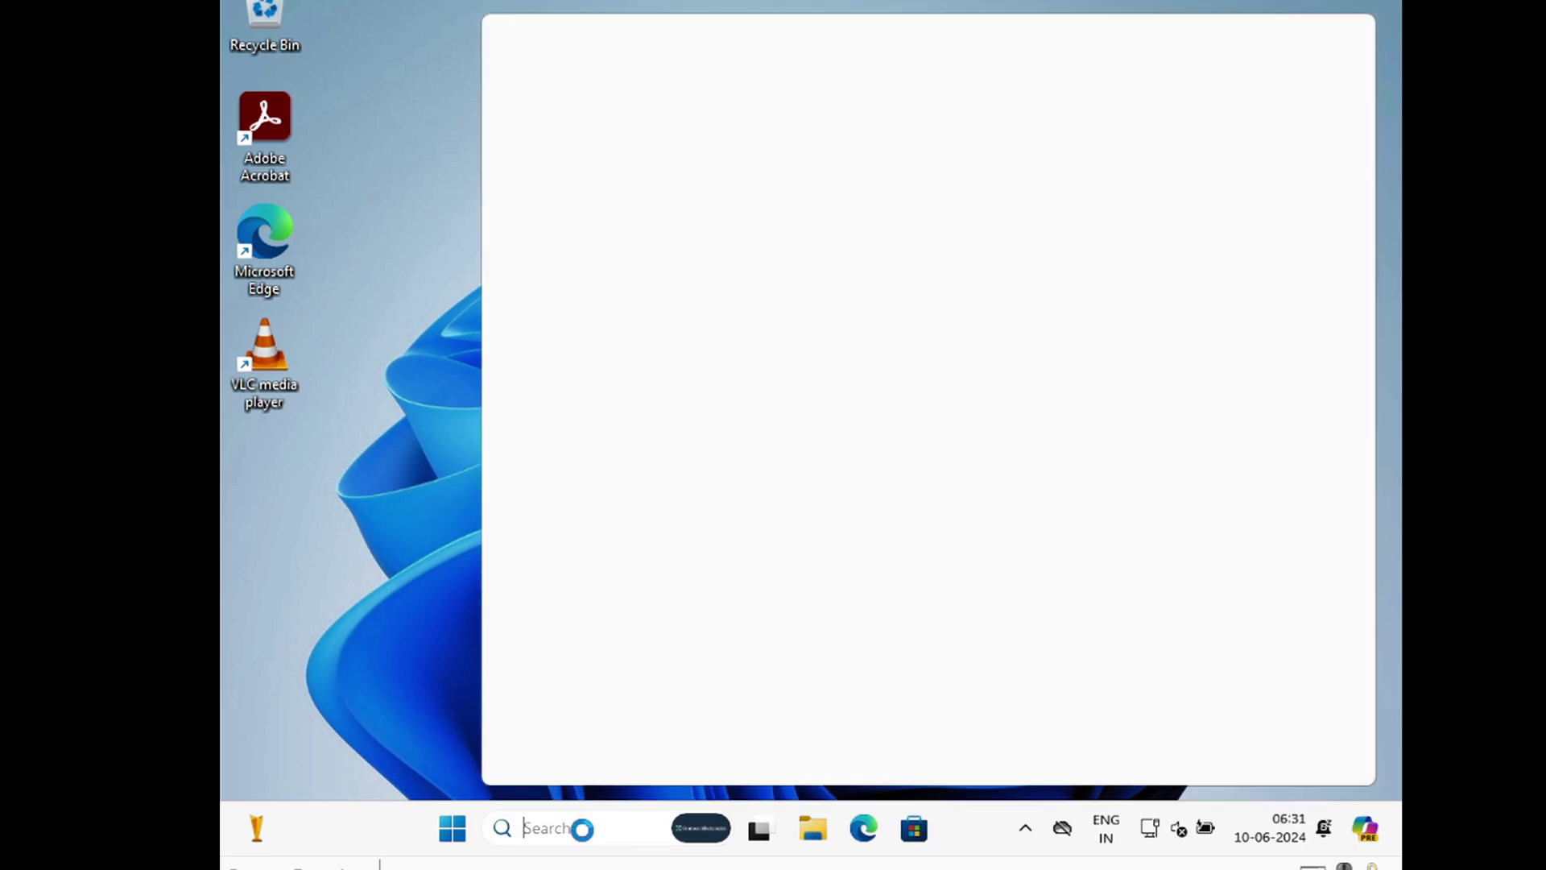
text(appwiz cpl)
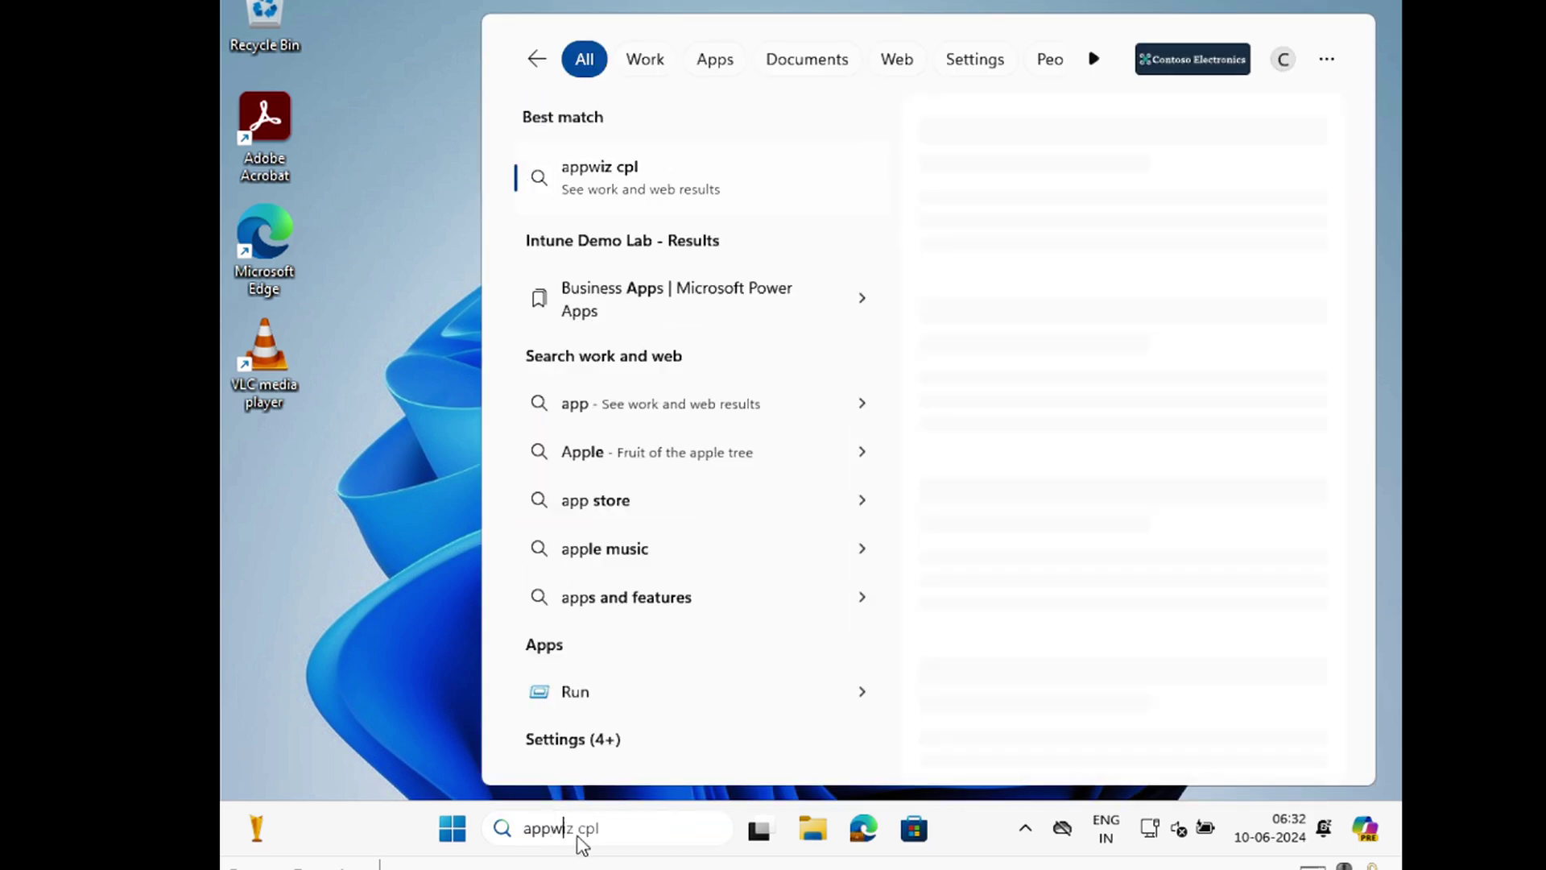
text(.c)
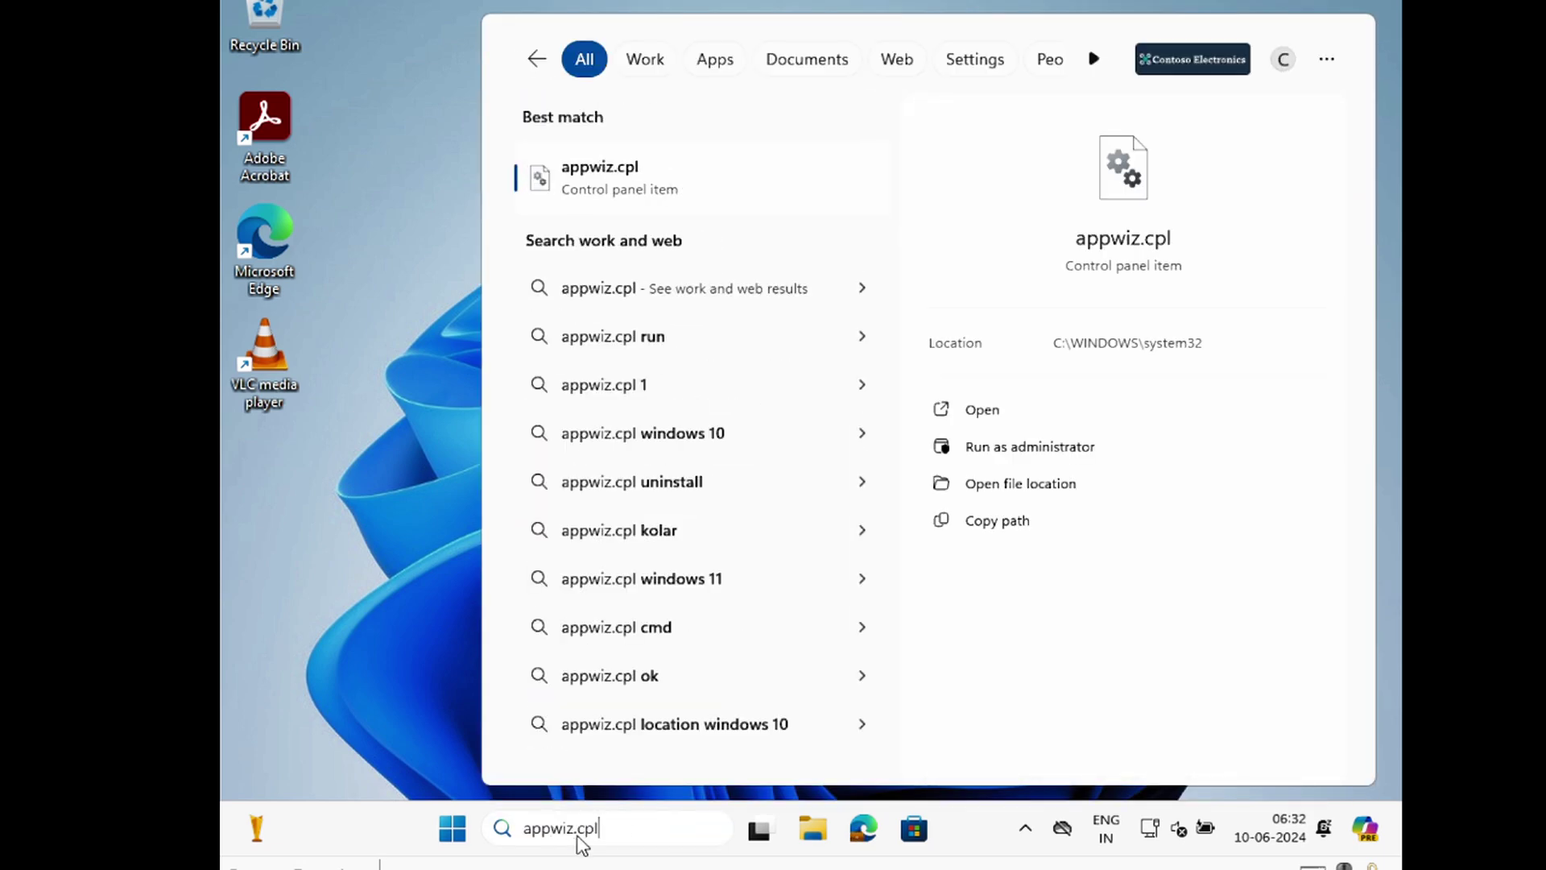
key(Return)
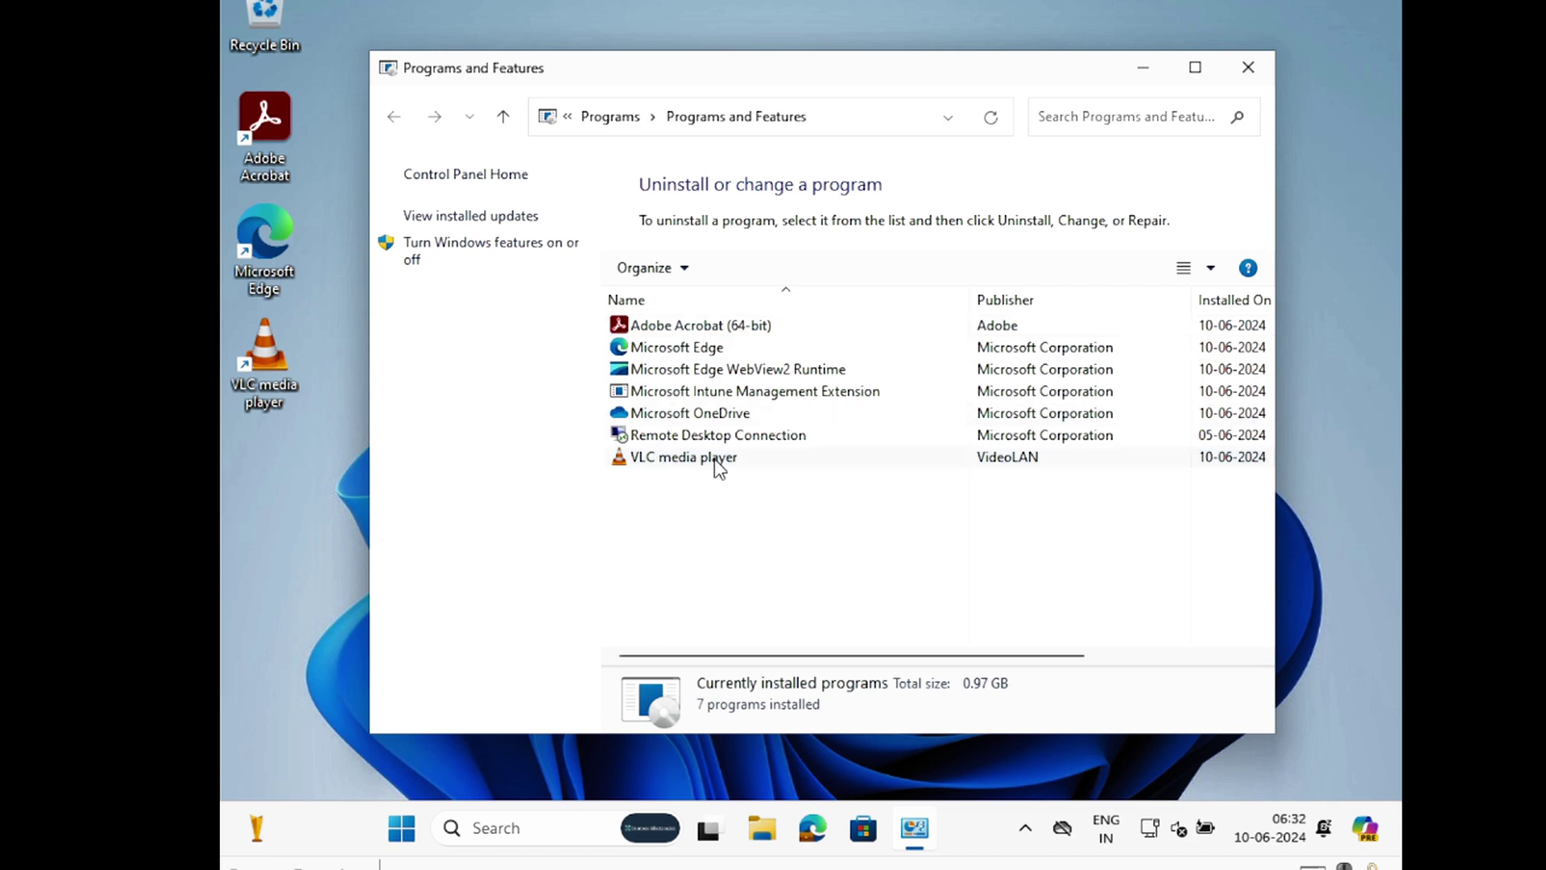
- Search Windows for "com" to check for the Company Portal app, and close the search results
click(545, 826)
text(com)
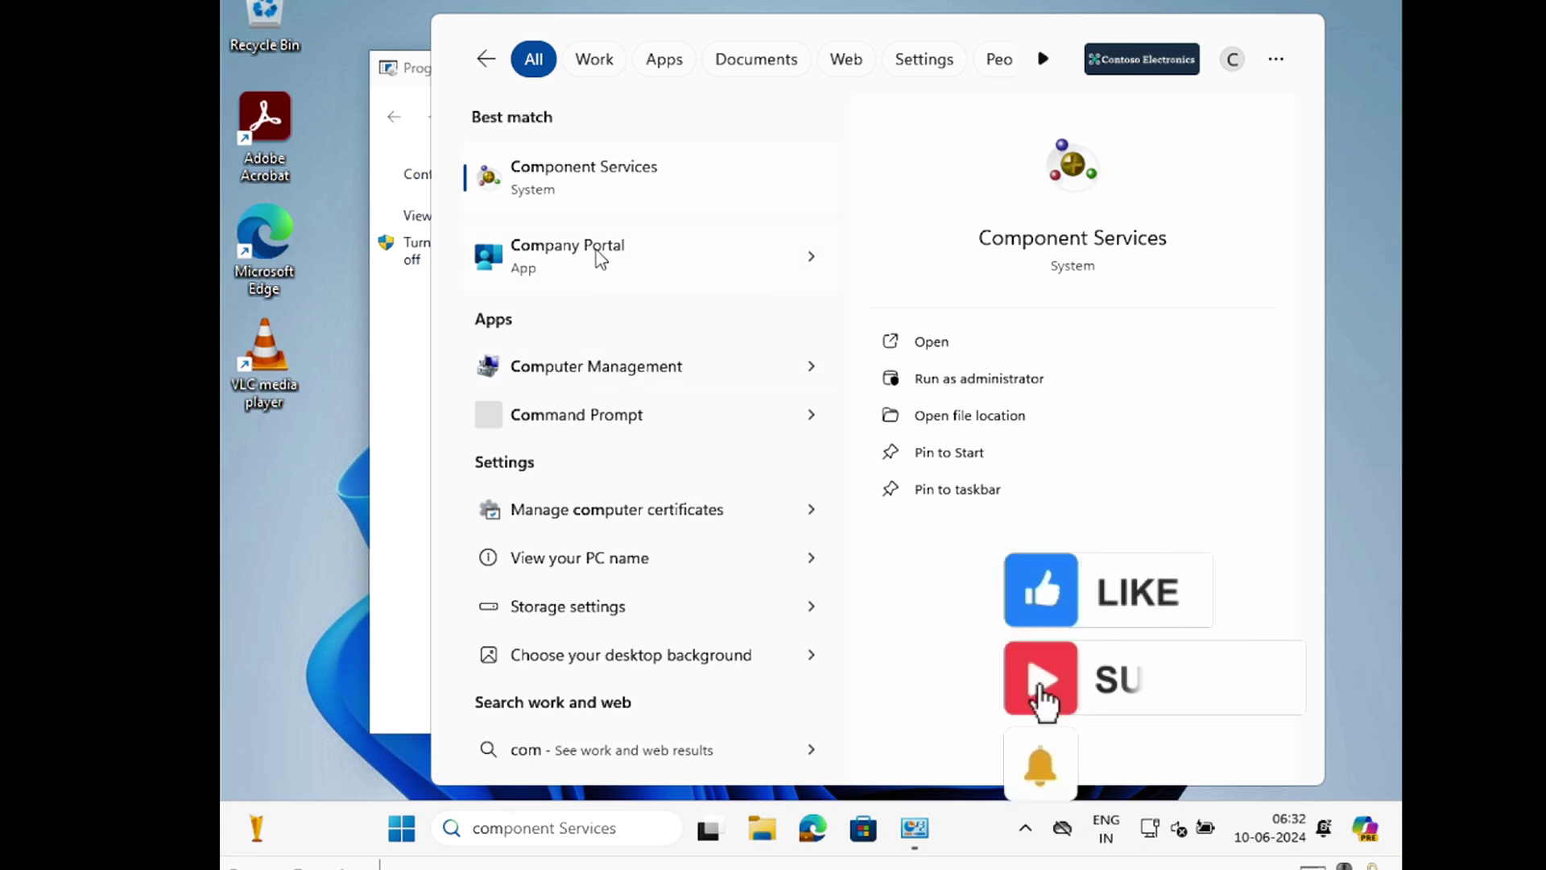
click(321, 577)
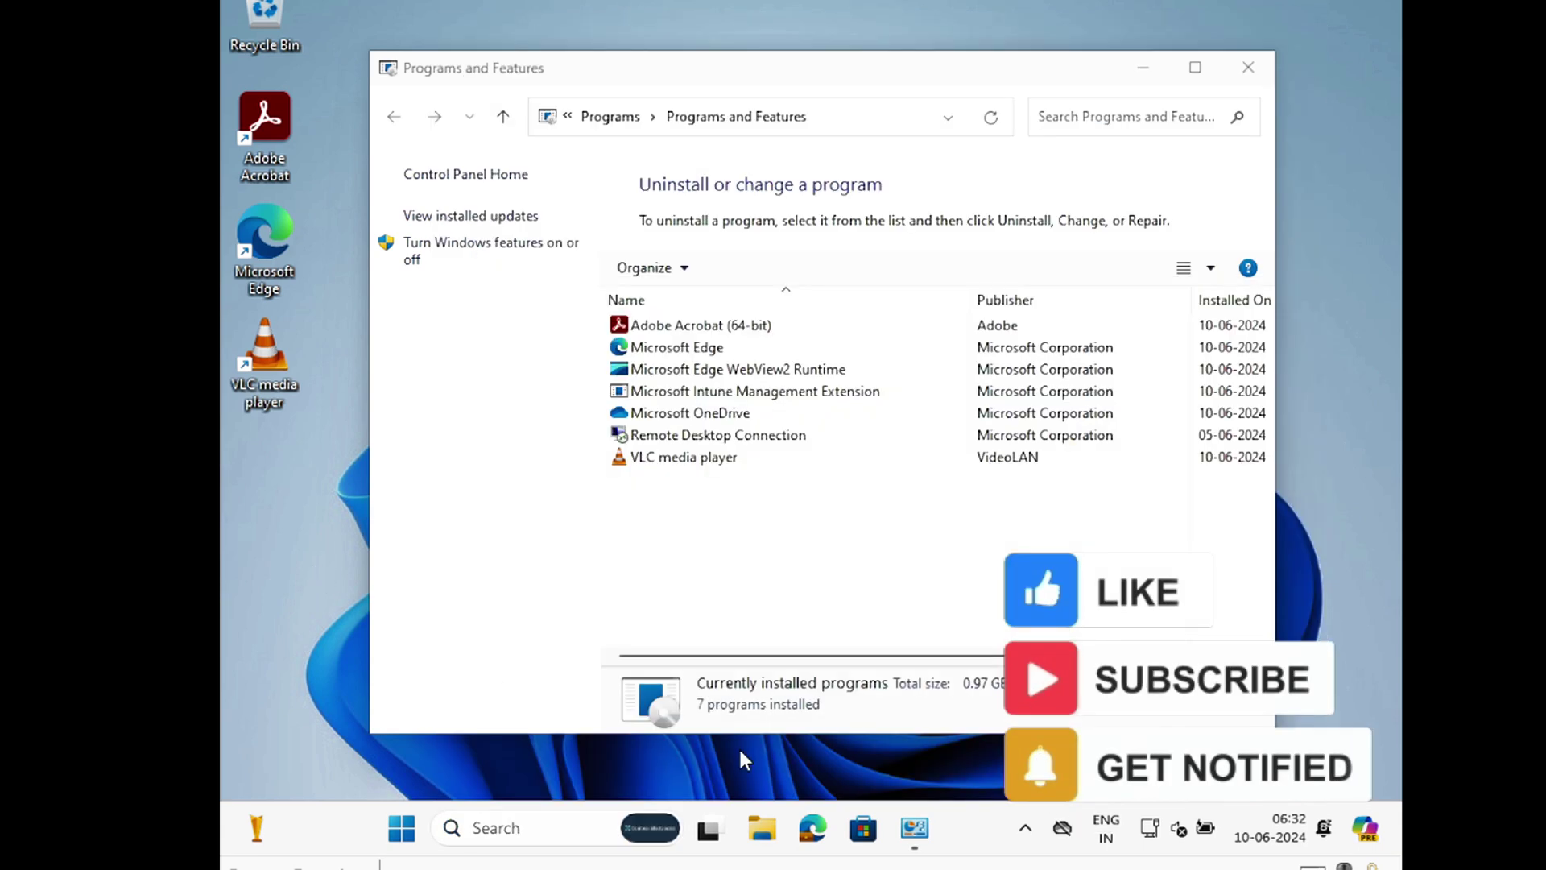
- Browse Local Disk (C:) in File Explorer to check for the testing_cmp folder, and close the open Explorer windows
click(764, 837)
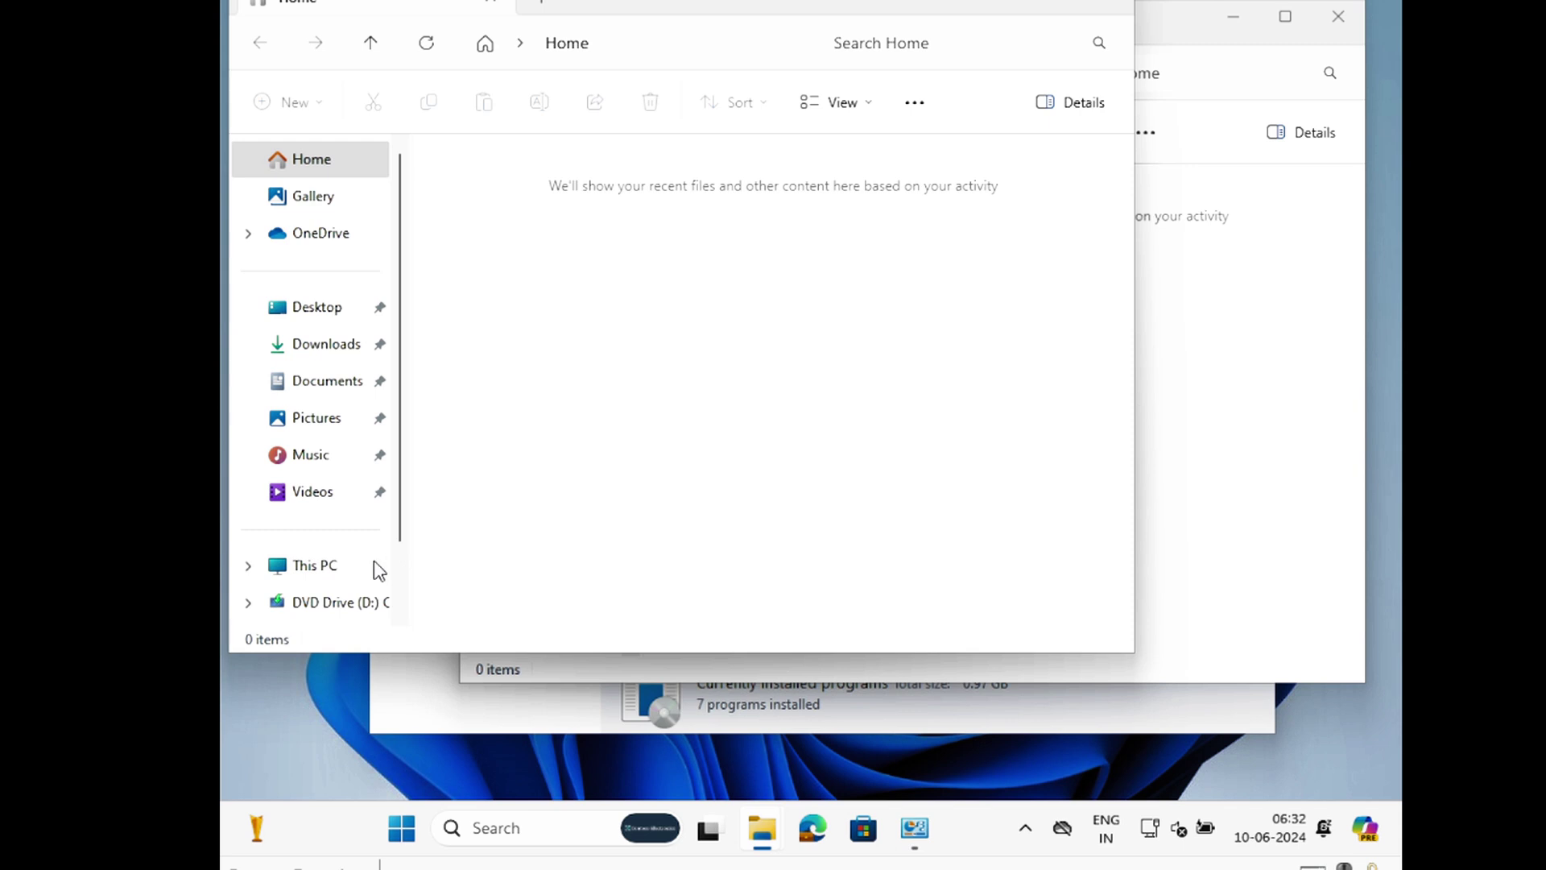
click(328, 577)
double_click(552, 210)
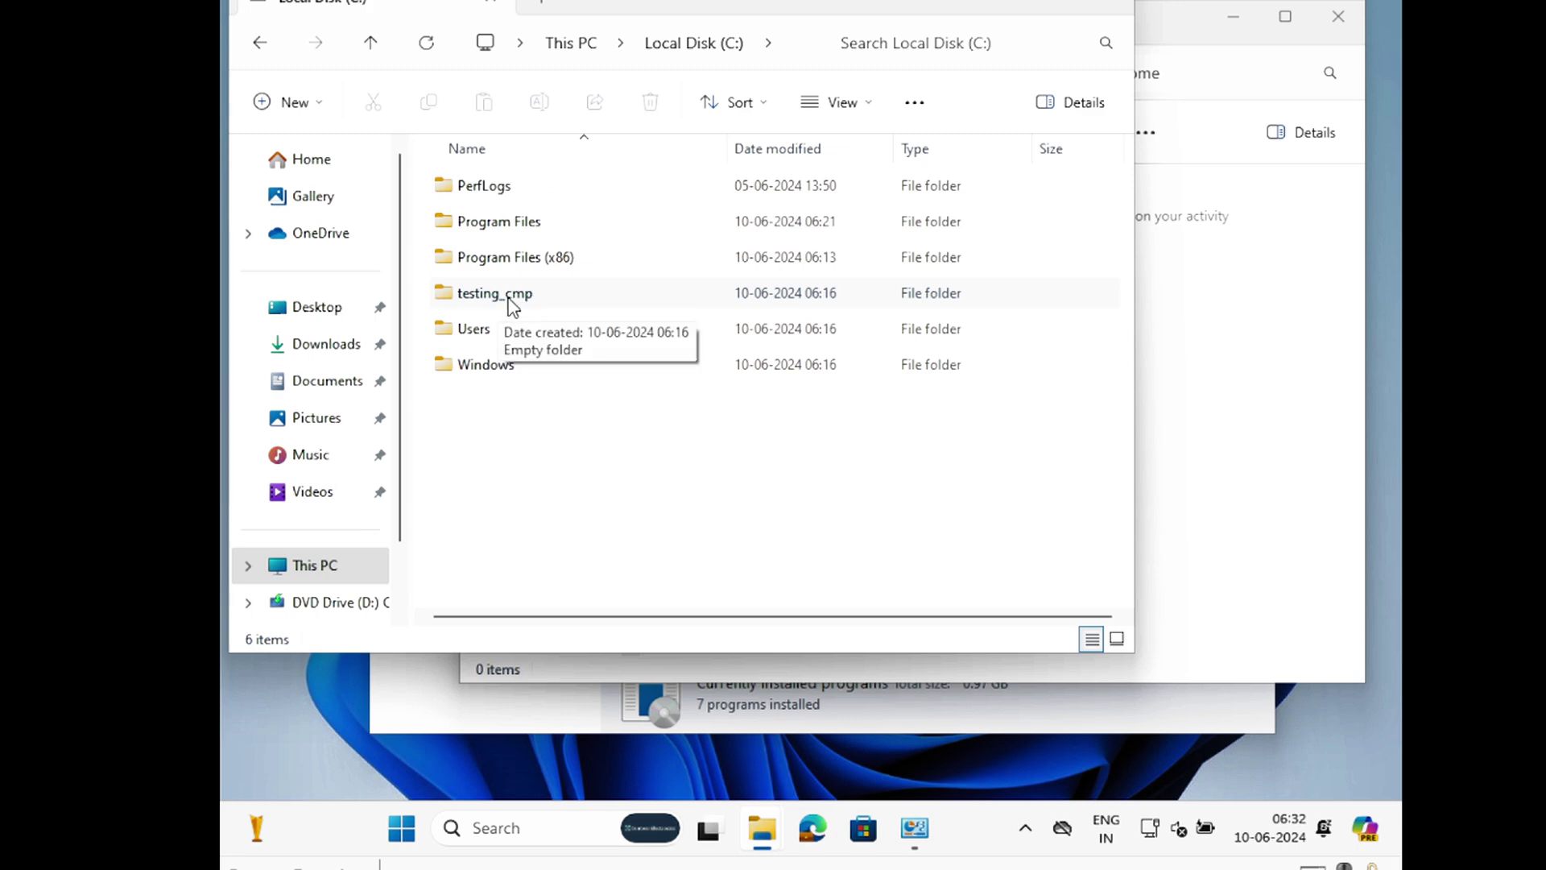
click(1109, 3)
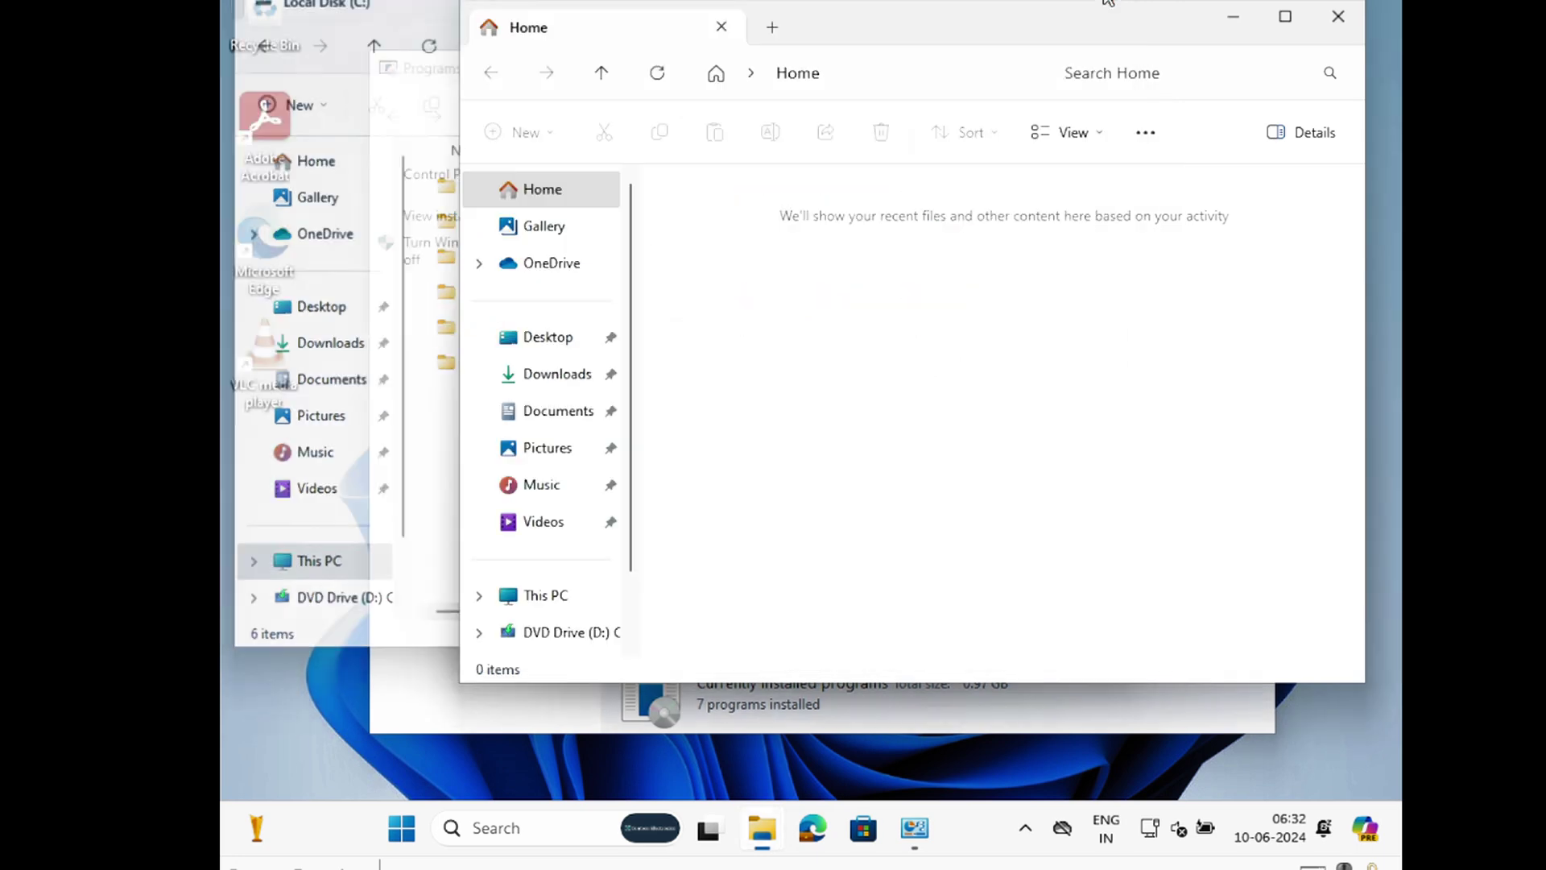
click(1338, 16)
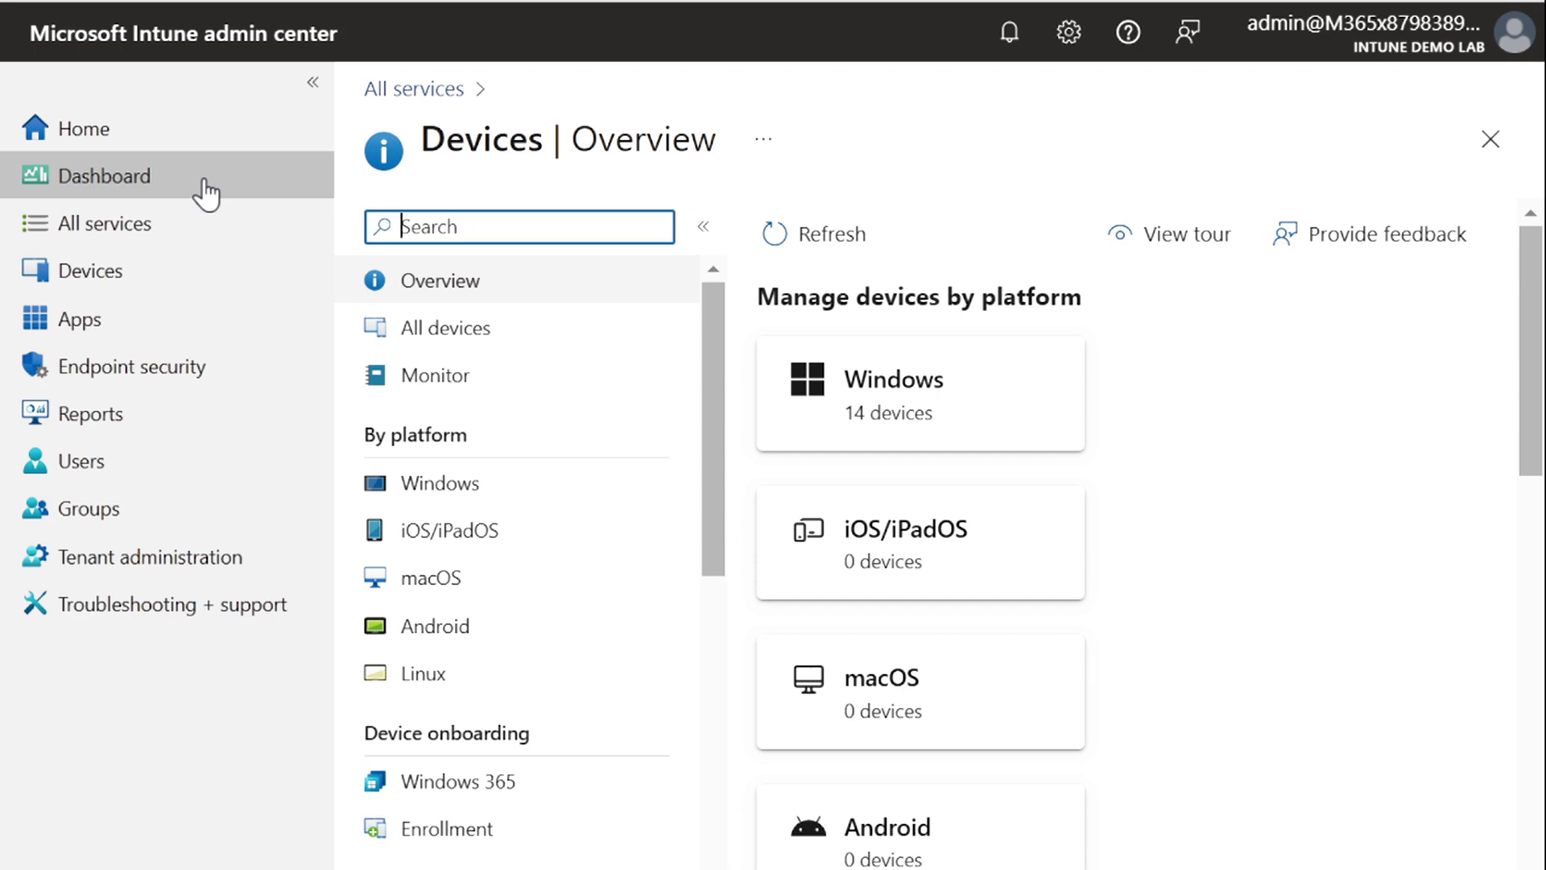
- In the Intune admin center, locate the Windows Autopilot device preparation report among the device monitoring reports
click(442, 395)
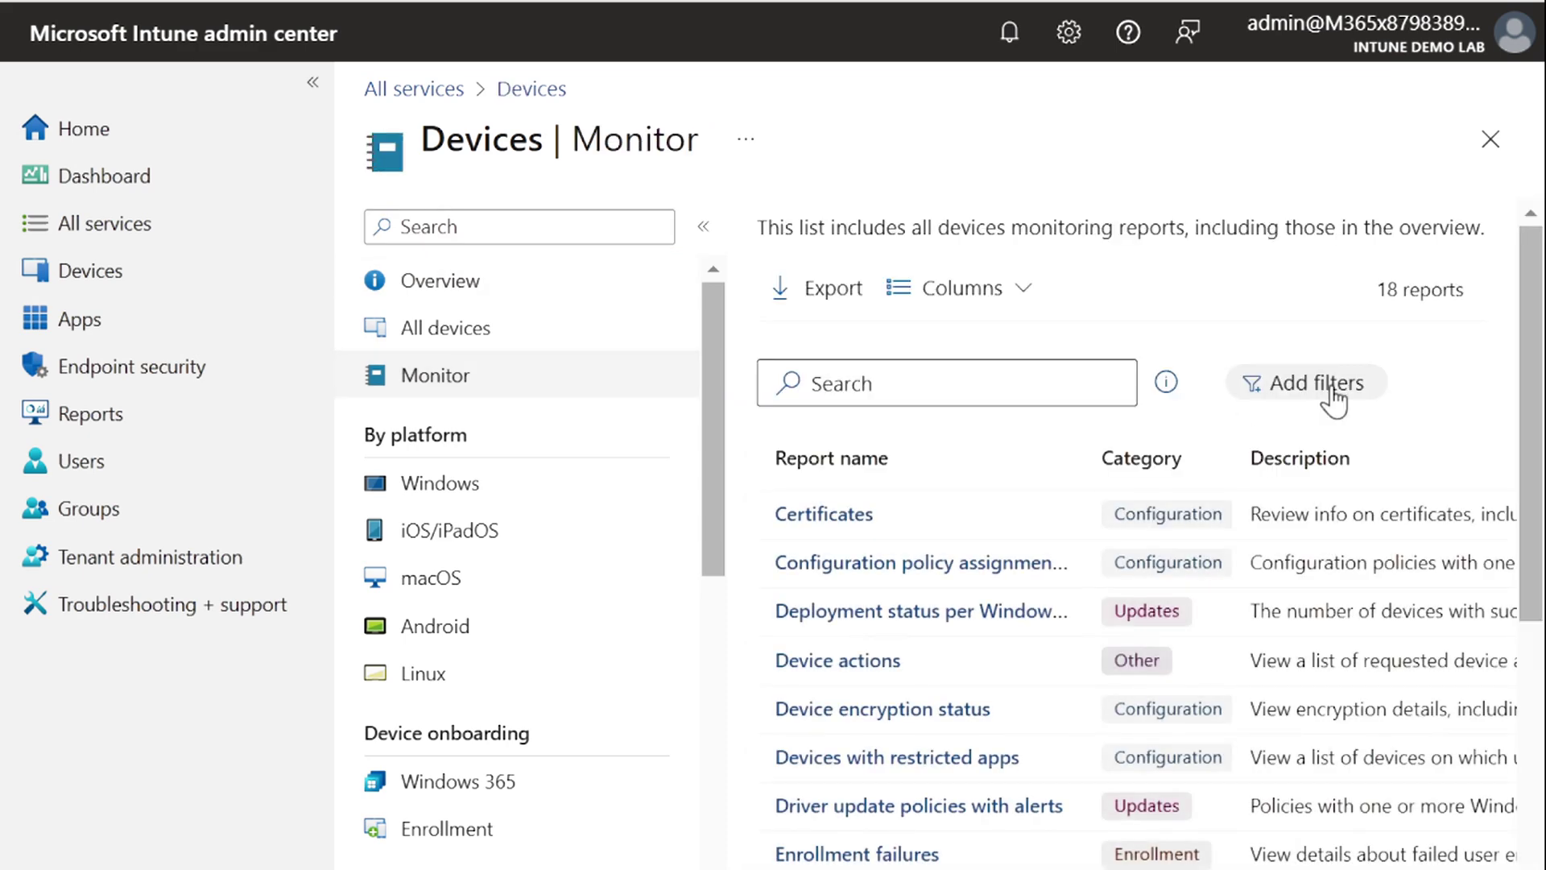
scroll(793, 849, down, 5)
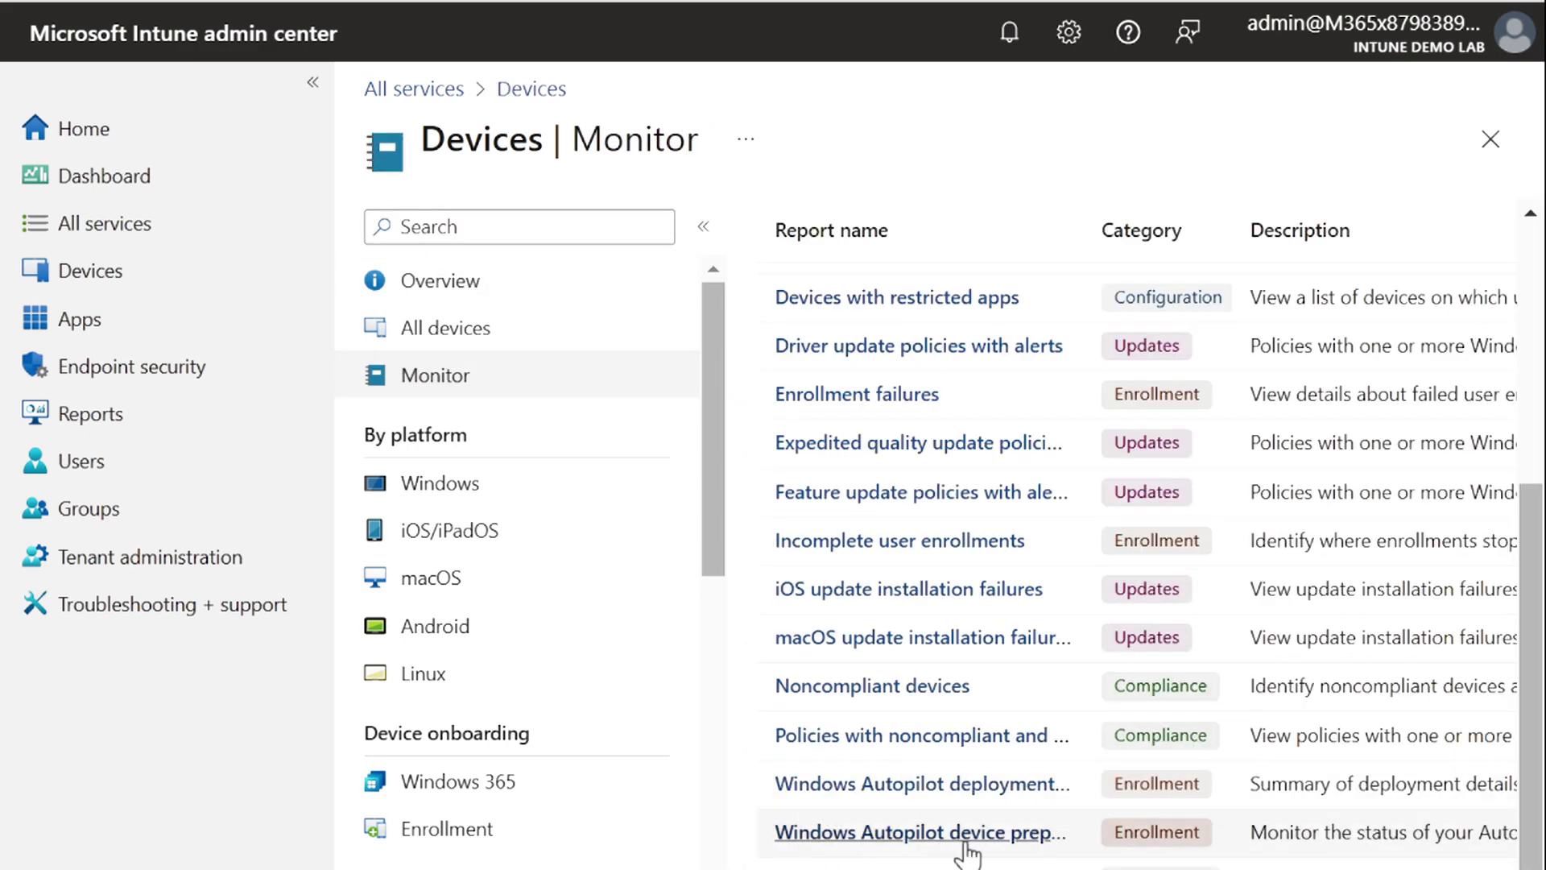